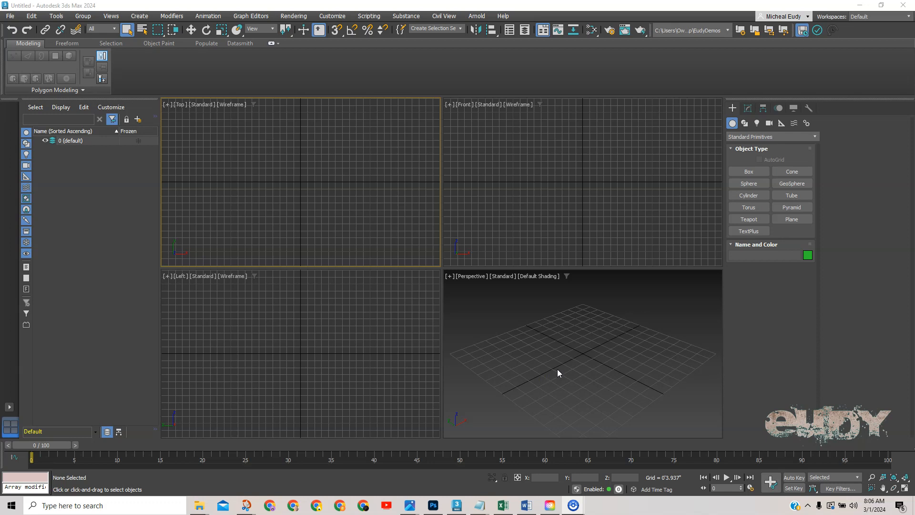
Create a box primitive, Box001, by dragging its base and height in the Perspective view.
click(754, 172)
drag(545, 350, 618, 348)
click(613, 310)
right_click(614, 312)
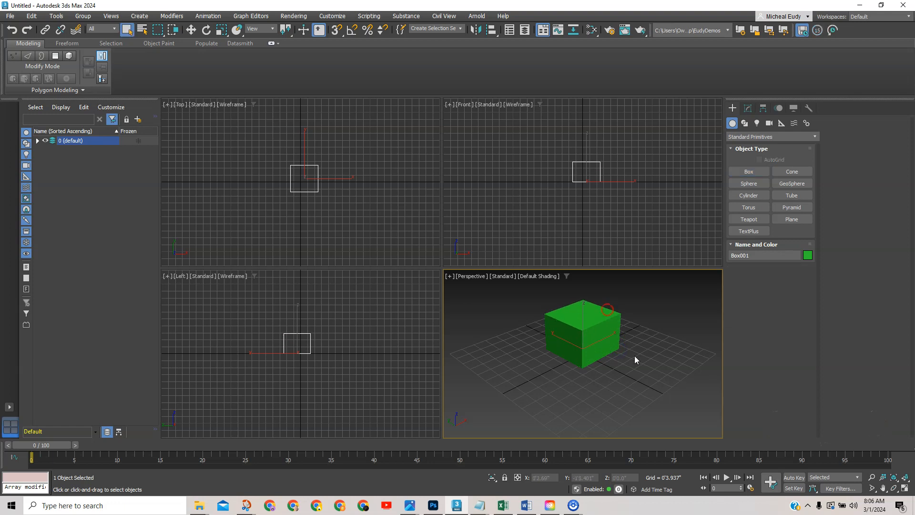
Maximize the Perspective viewport and zoom and pan to frame the box.
click(904, 488)
scroll(523, 283, up, 2)
middle_drag(522, 284, 543, 322)
scroll(511, 320, up, 3)
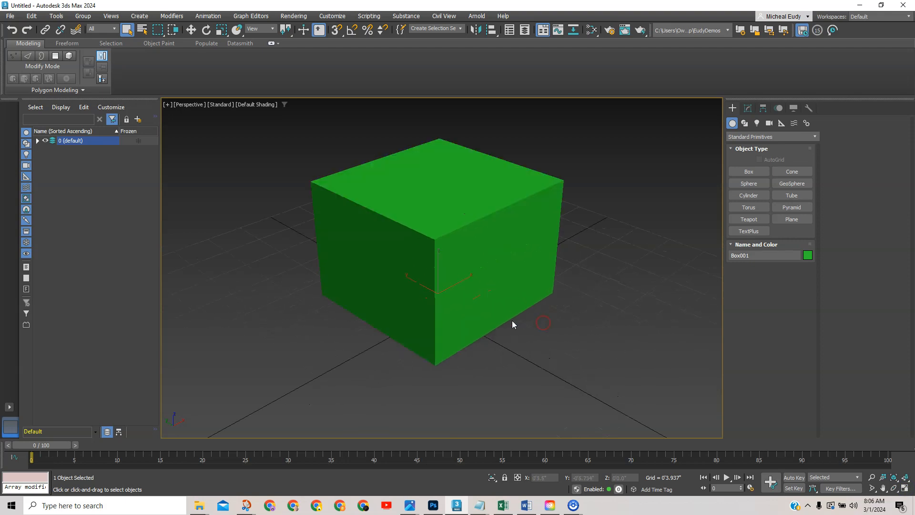
In the Modify panel, set the box's Length to 0'1.0".
click(748, 108)
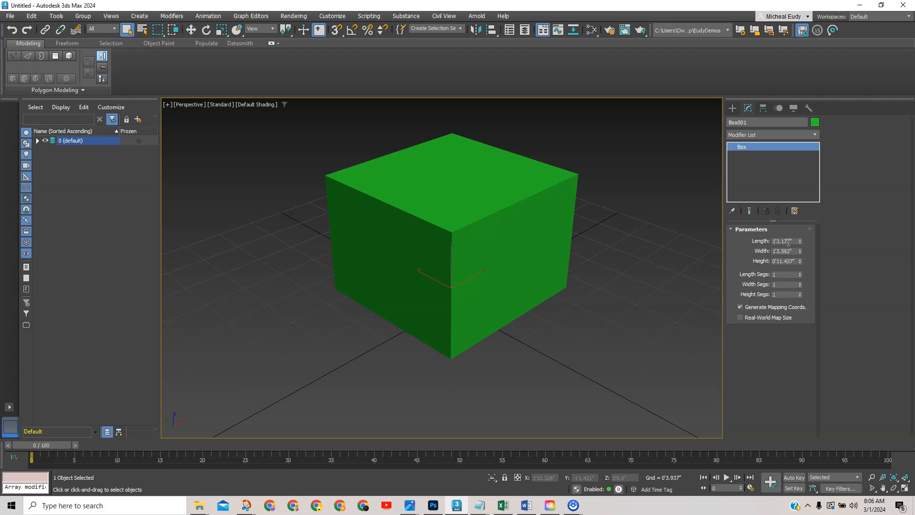
click(773, 241)
drag(795, 241, 751, 238)
text(0)
key(Return)
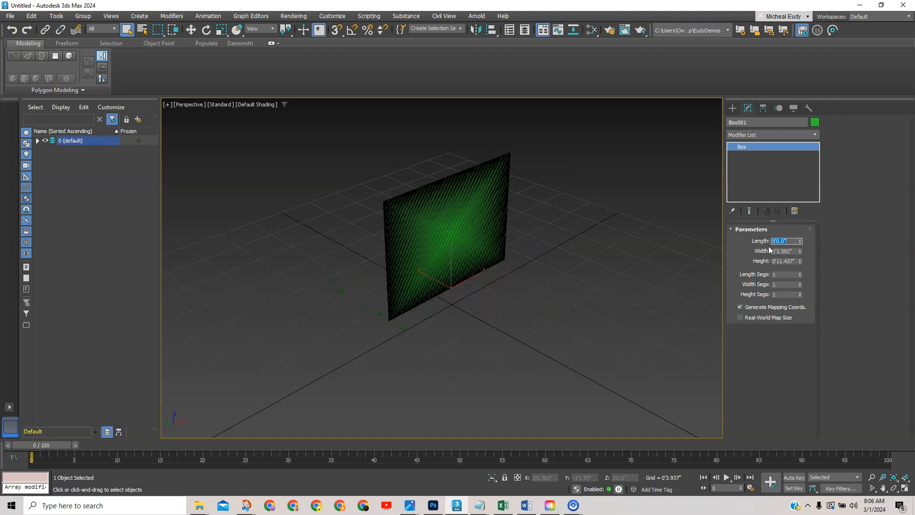
click(777, 241)
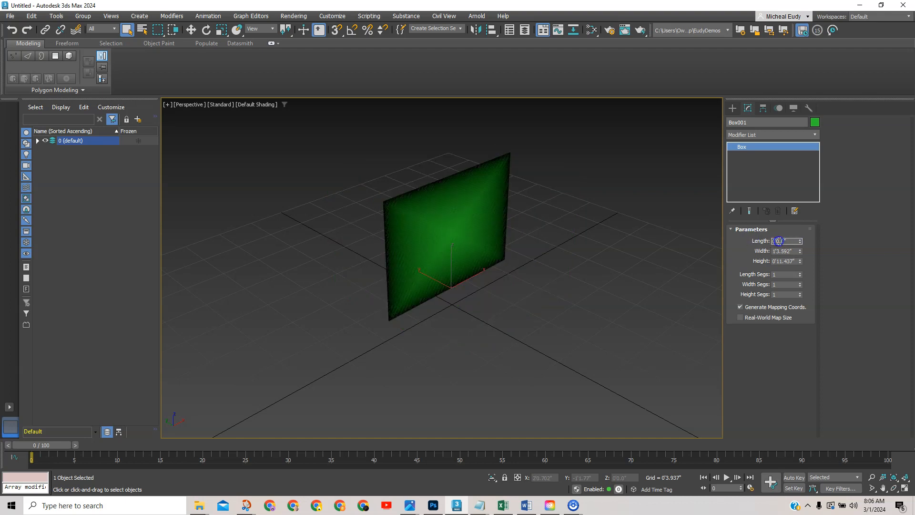
text(1)
key(Return)
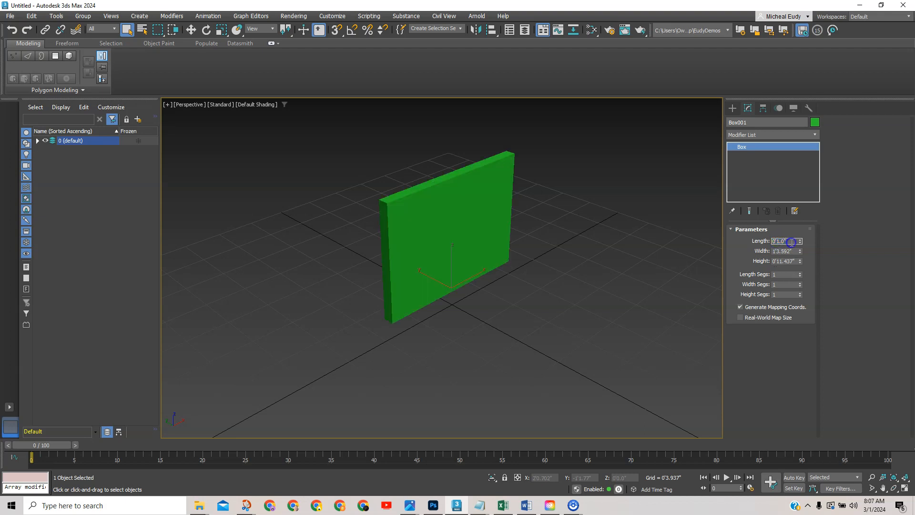
Set Width and Height to 0'1.0" each, then orbit toward the horizon.
click(792, 251)
text(1)
key(Return)
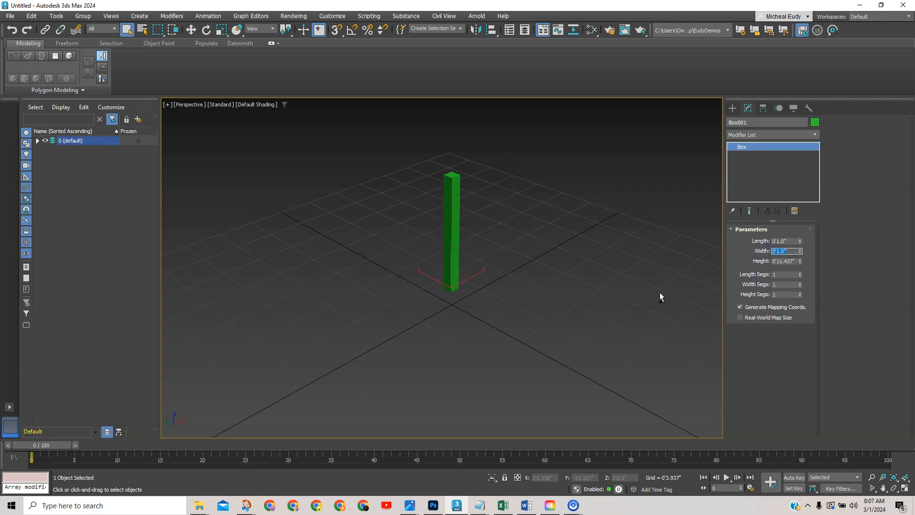
click(792, 261)
text(1)
key(Return)
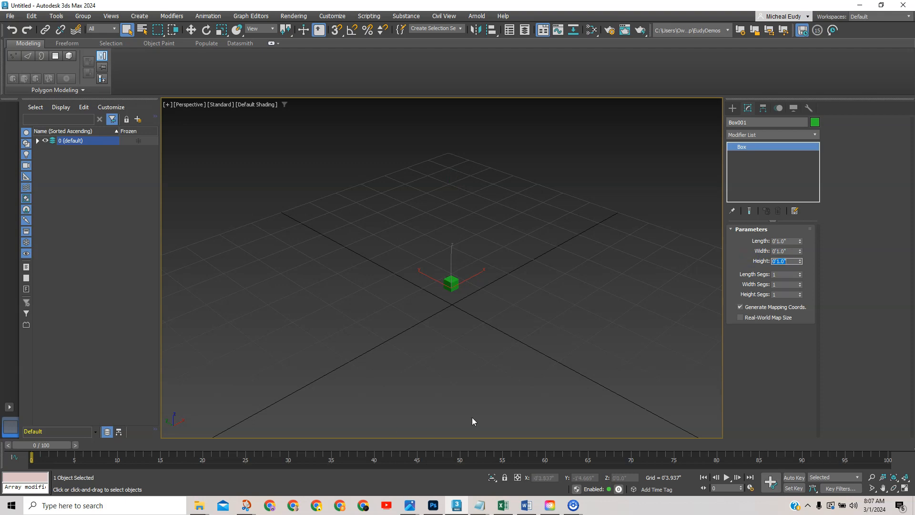
scroll(403, 334, up, 4)
middle_drag(454, 294, 471, 331)
Look through the Hierarchy panel's IK settings and pan the view toward the cube.
scroll(471, 331, up, 3)
scroll(471, 330, down, 3)
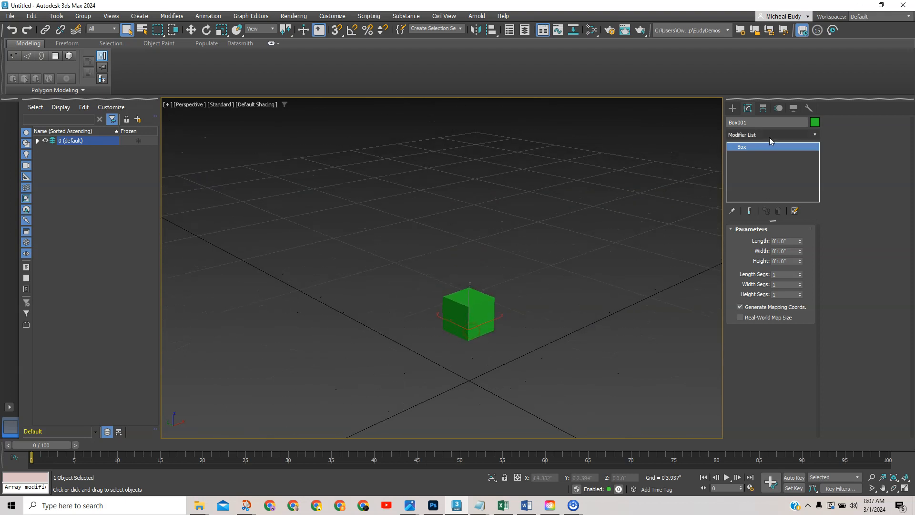
click(763, 110)
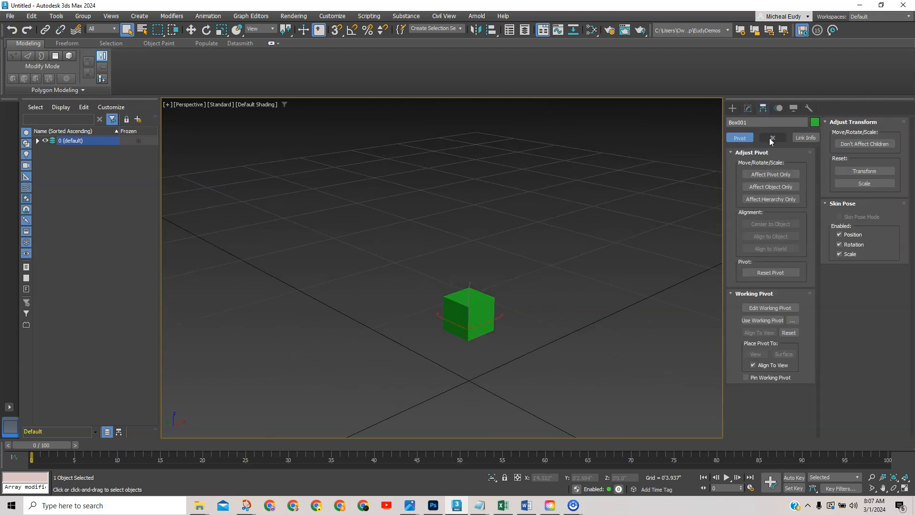
click(772, 138)
scroll(439, 330, up, 3)
middle_drag(493, 321, 464, 348)
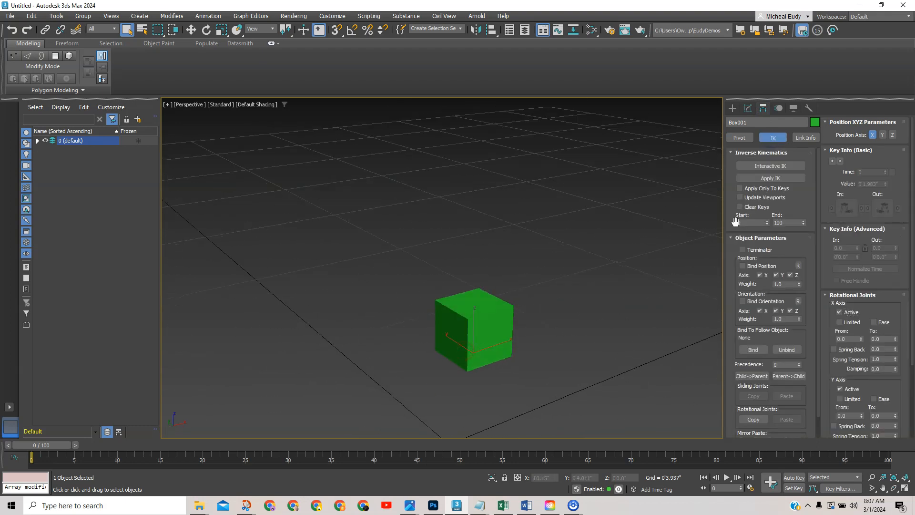
click(731, 109)
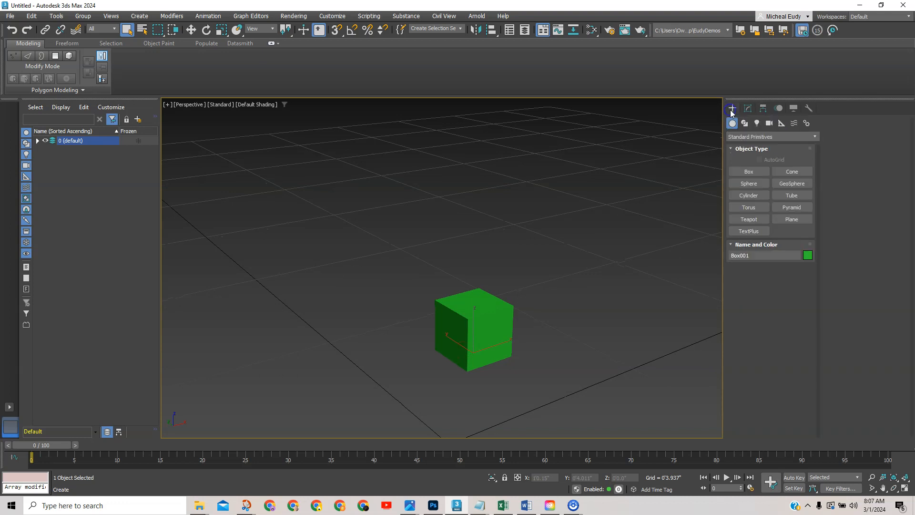
On the Hierarchy Pivot page, enable Affect Pivot Only and center the pivot to the object.
click(763, 108)
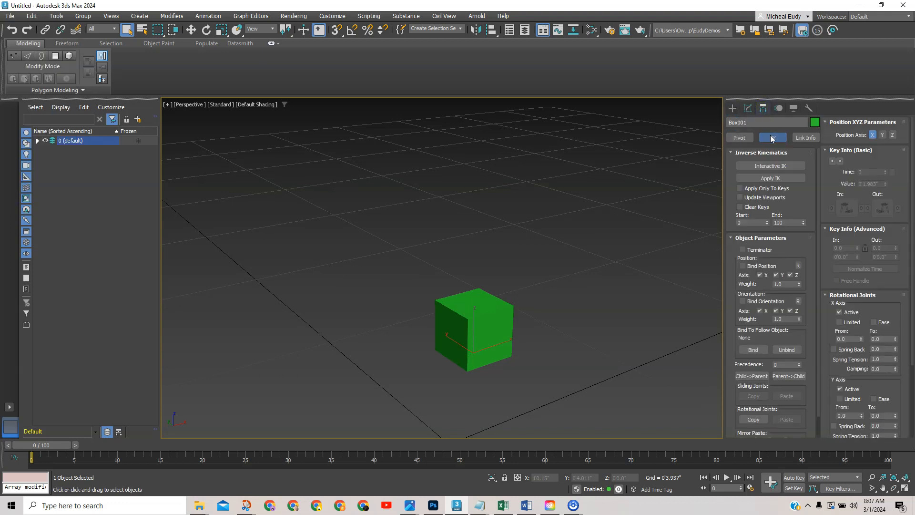
click(739, 138)
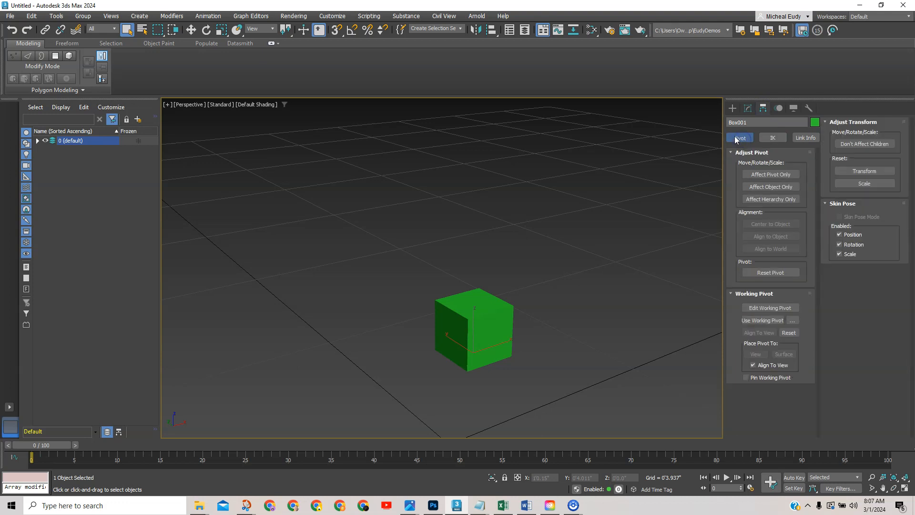
click(768, 174)
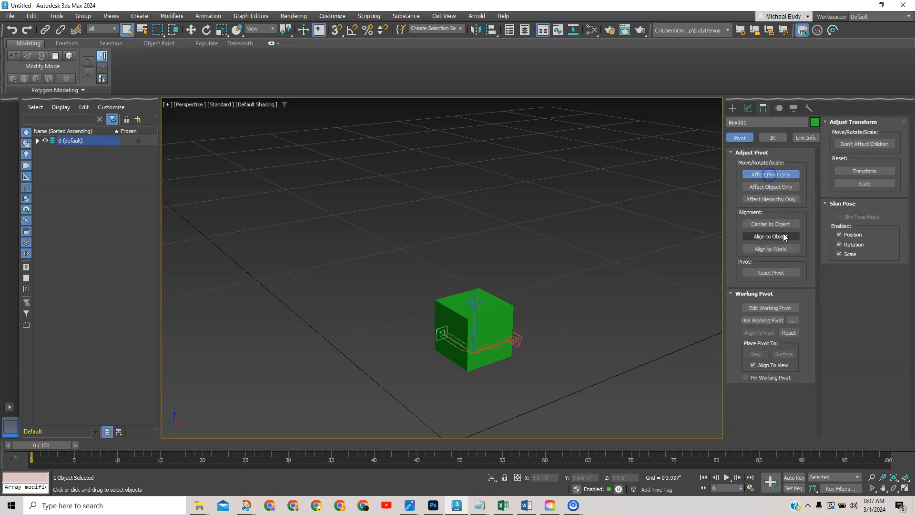
click(770, 224)
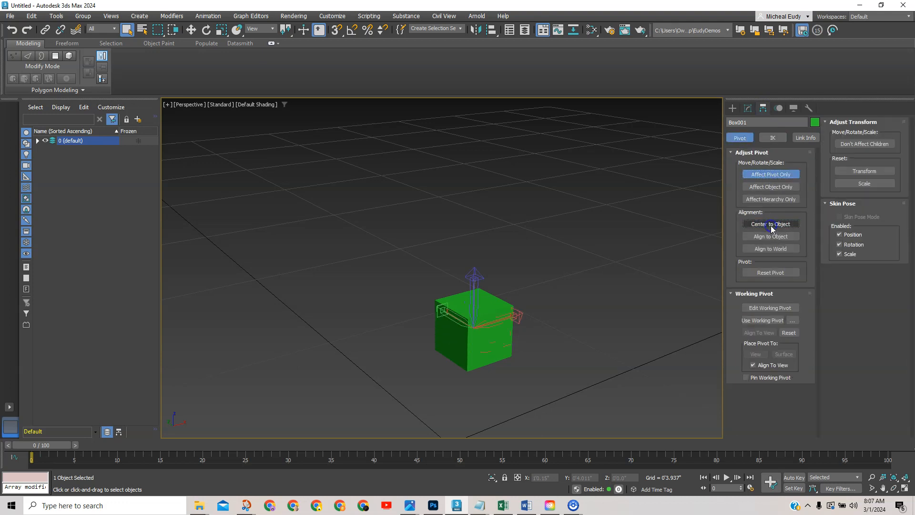
click(732, 108)
middle_drag(562, 278, 571, 219)
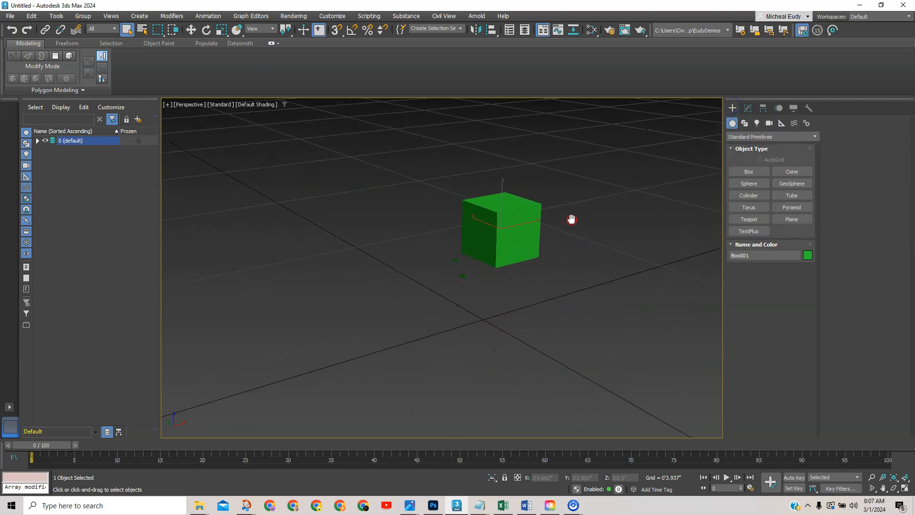
Switch to Move and zero the cube's X, Y and Z positions.
right_click(570, 260)
click(576, 265)
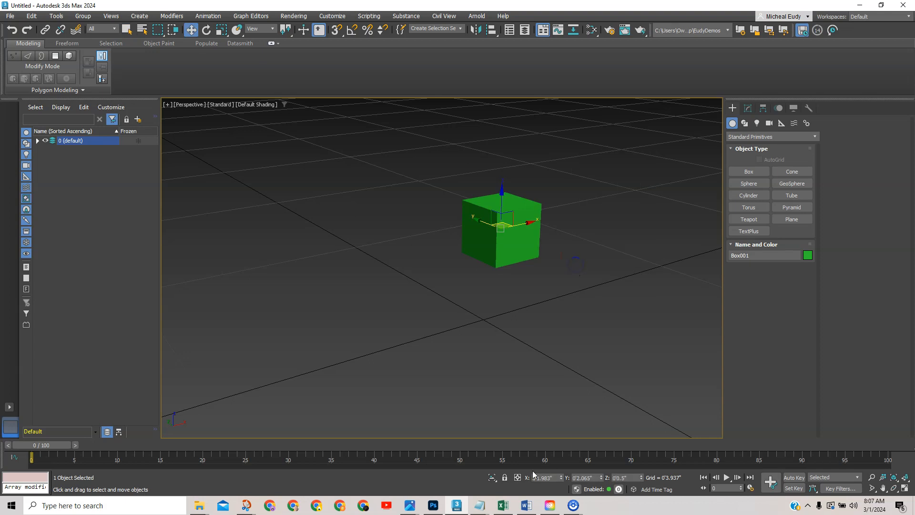
right_click(560, 479)
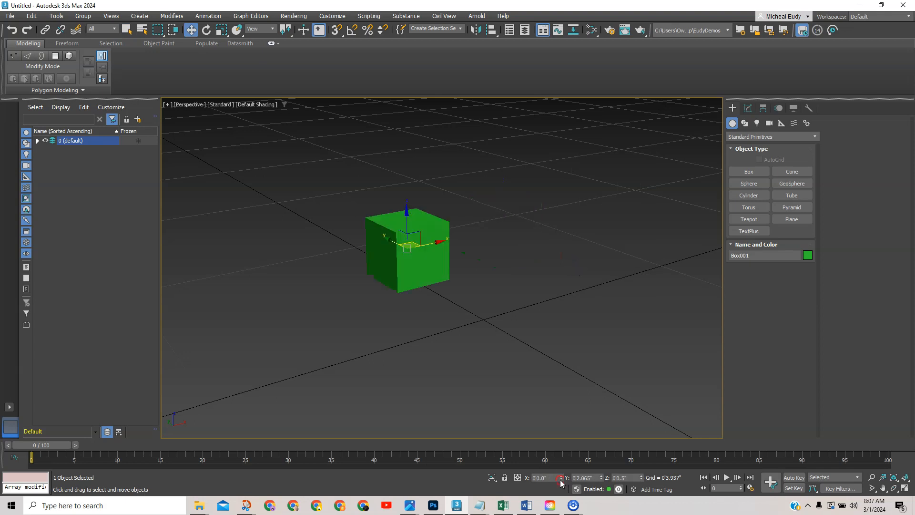
right_click(600, 478)
right_click(642, 477)
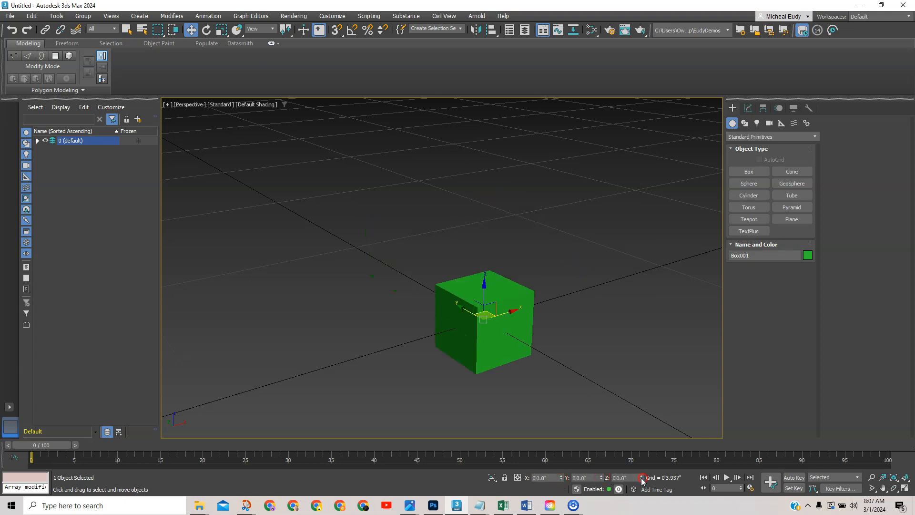
Hide the viewport grid with G and turn on Edged Faces with F4.
scroll(557, 410, up, 3)
mouse_move(556, 410)
middle_down()
mouse_move(541, 343)
mouse_move(511, 367)
mouse_move(527, 370)
middle_up()
key(g)
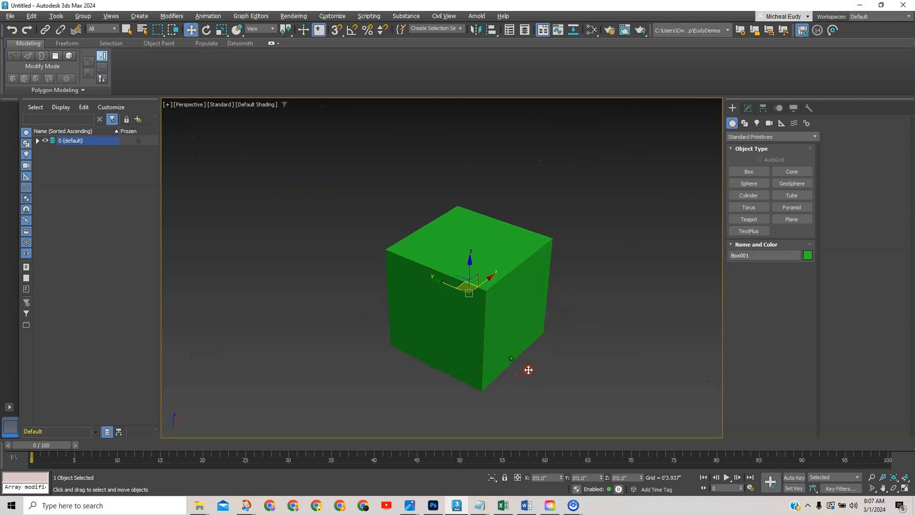
key(F4)
alt+middle_drag(510, 333, 495, 335)
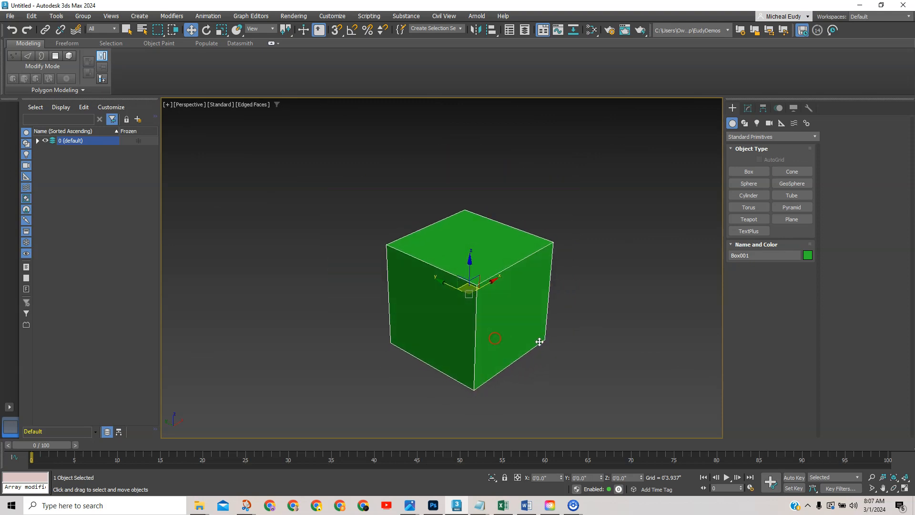
Add an Edit Poly modifier to Box001, check the Box level, then reselect Edit Poly.
click(747, 108)
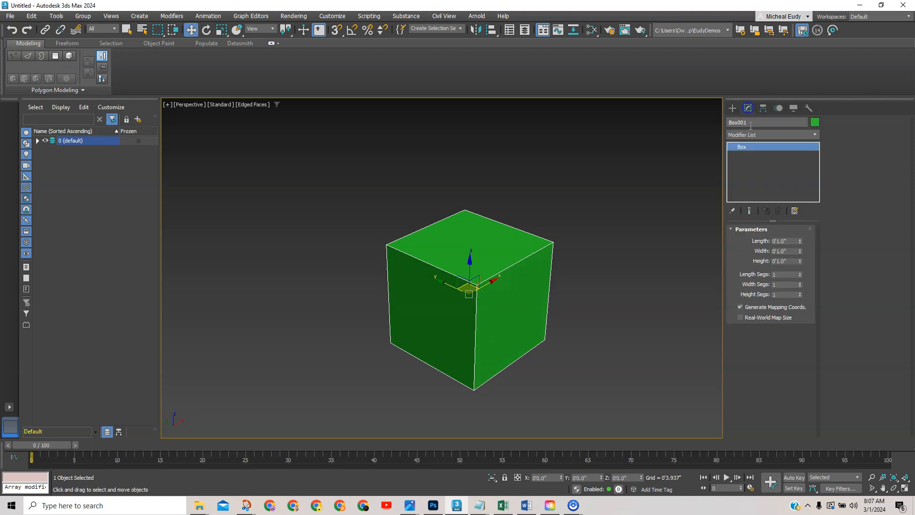
click(814, 134)
drag(819, 154, 823, 235)
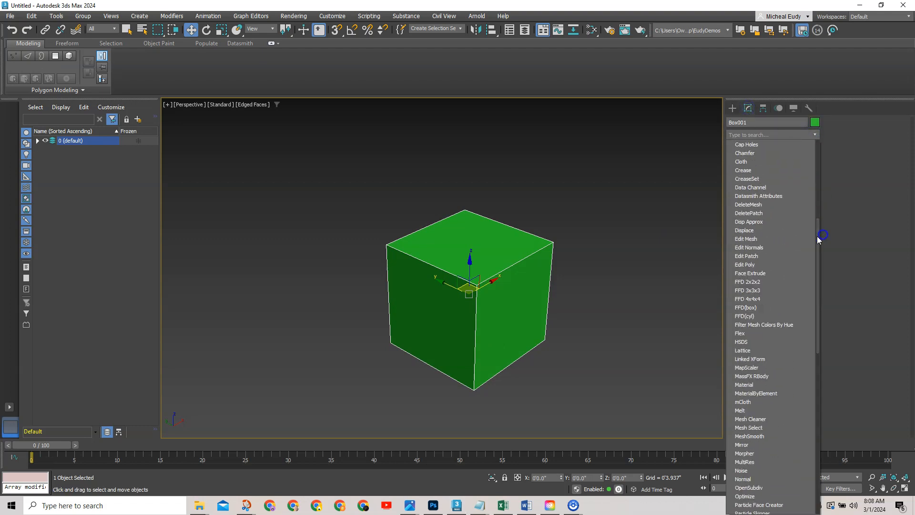
click(749, 265)
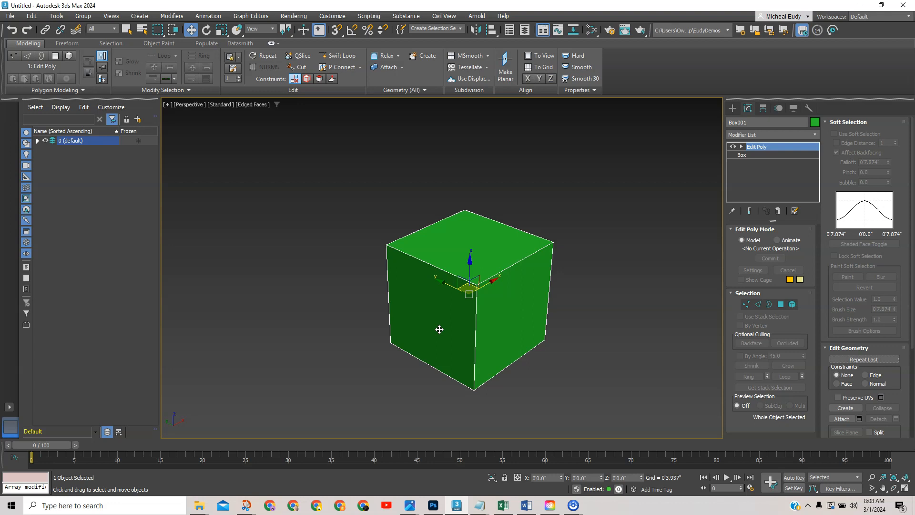
click(746, 305)
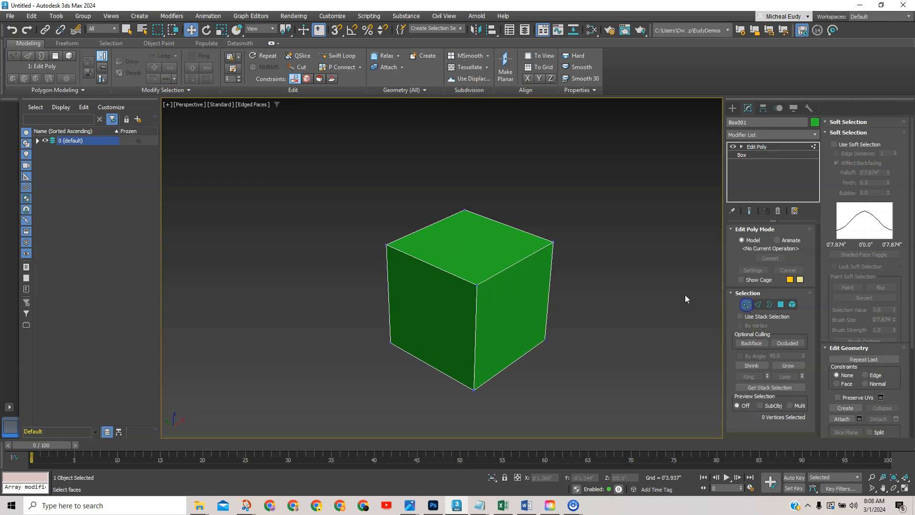
click(746, 305)
click(765, 155)
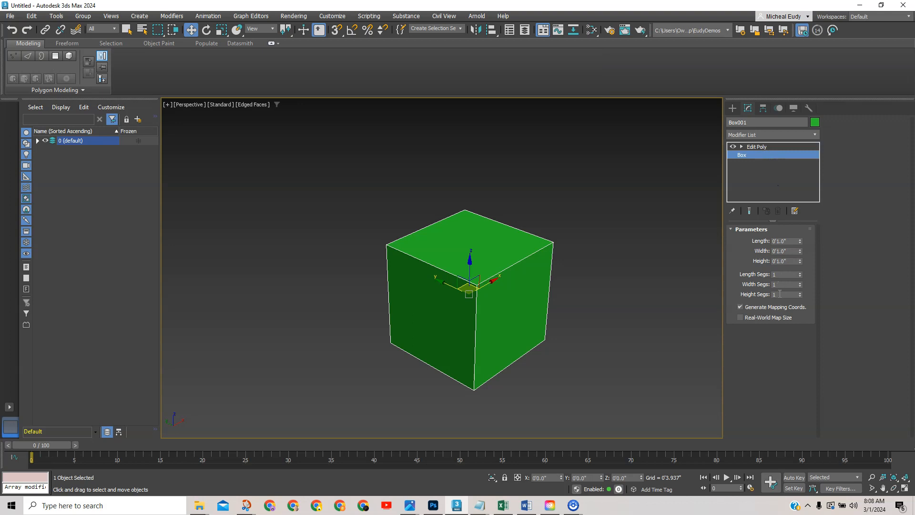
click(765, 147)
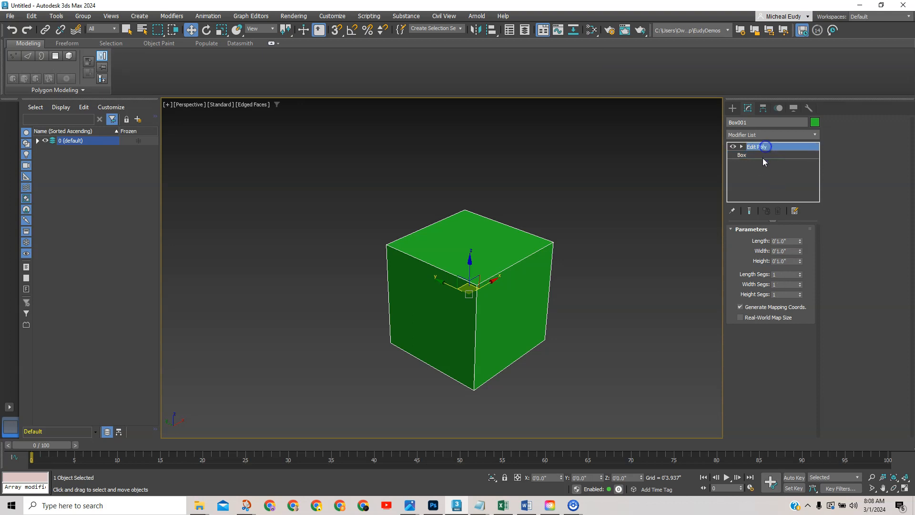
Select all eight cube vertices and open the Chamfer settings in Edit Vertices.
click(746, 305)
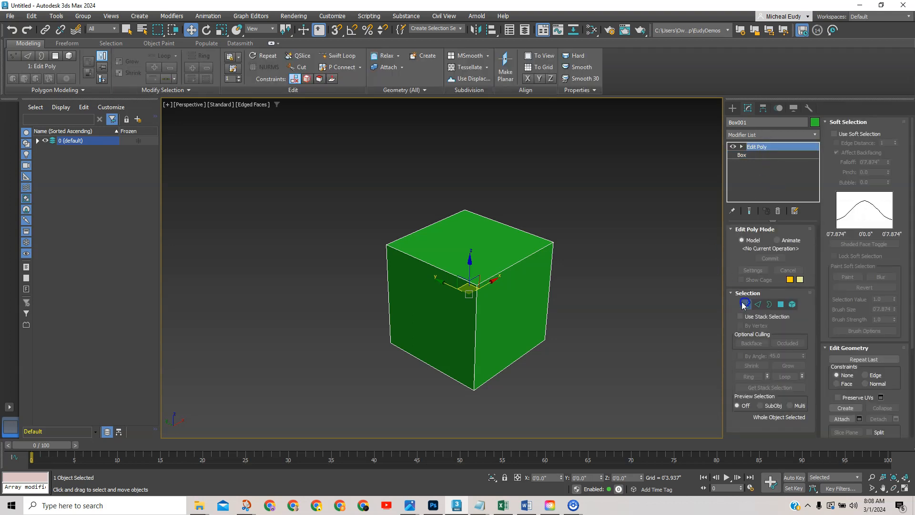
drag(349, 188, 586, 396)
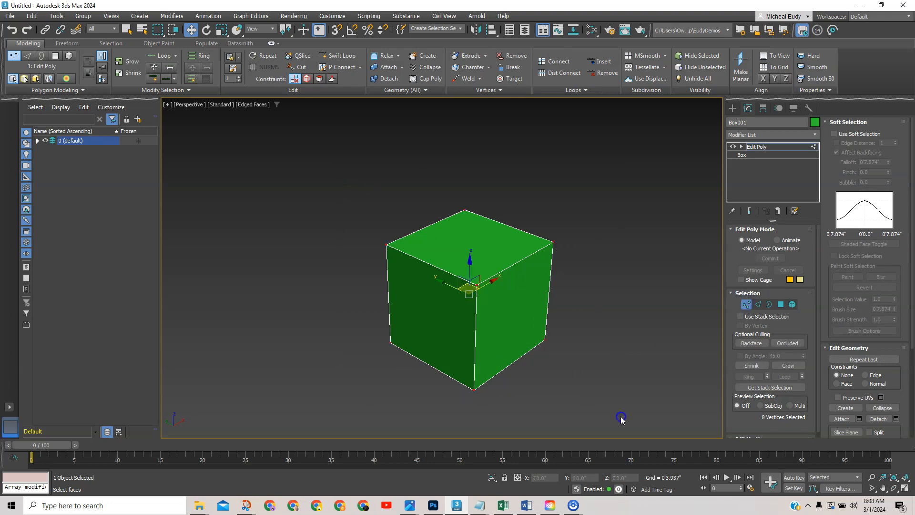
click(874, 123)
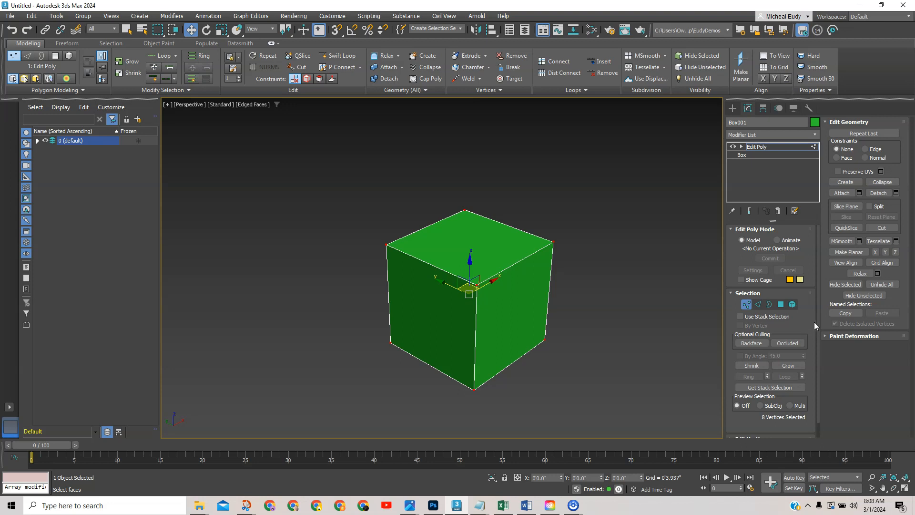
drag(810, 315, 808, 228)
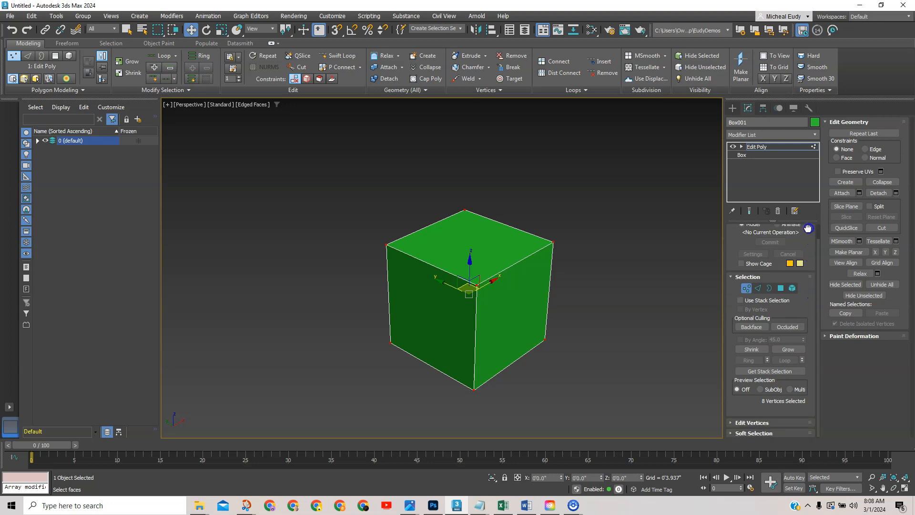
click(754, 423)
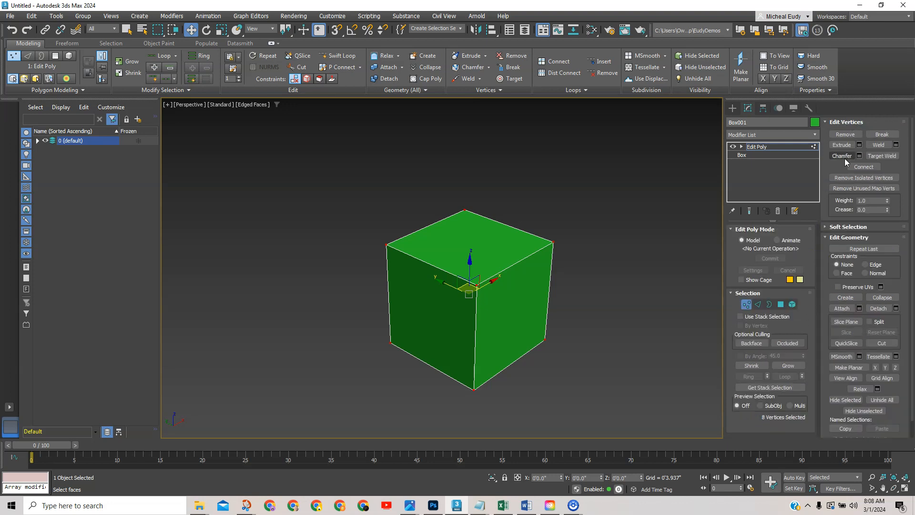
click(859, 157)
Move the Chamfer caddy aside and change the viewport background style.
drag(278, 177, 594, 191)
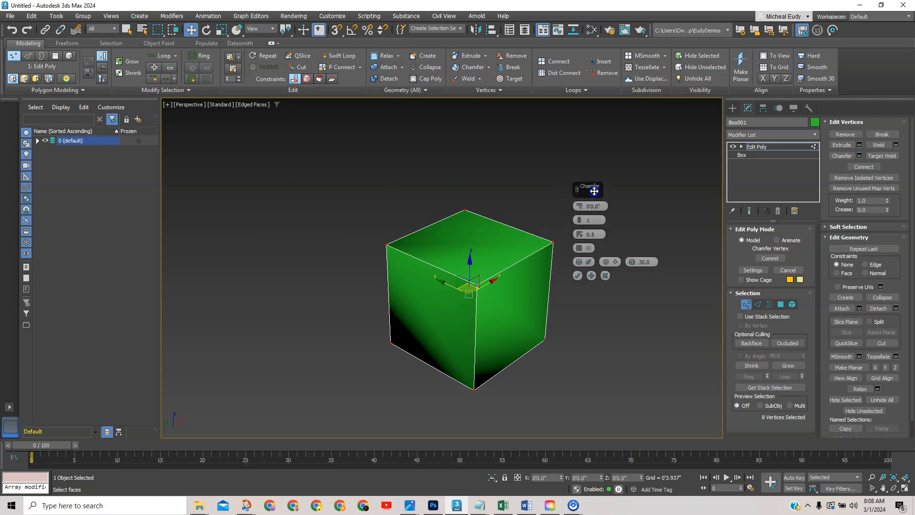
click(251, 105)
mouse_move(257, 241)
click(370, 253)
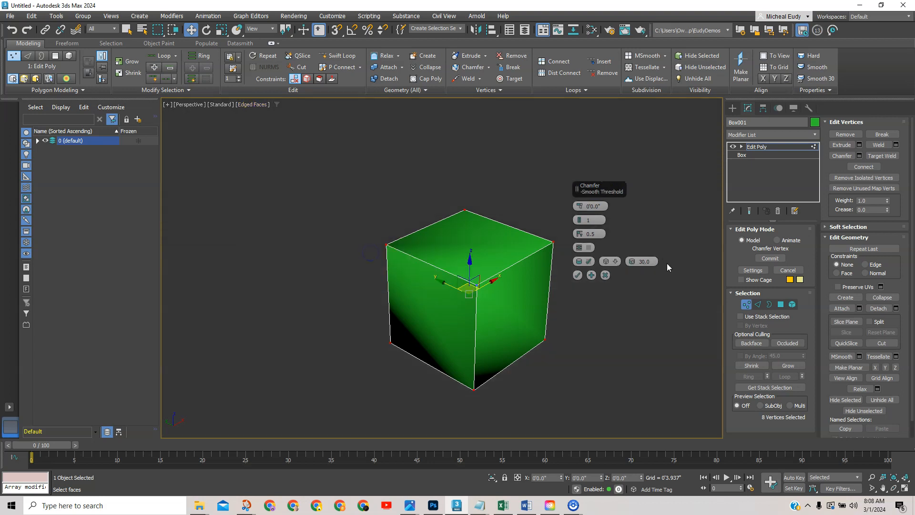
Set the vertex chamfer to 0 segments and an amount of 0'0.2".
drag(582, 206, 582, 202)
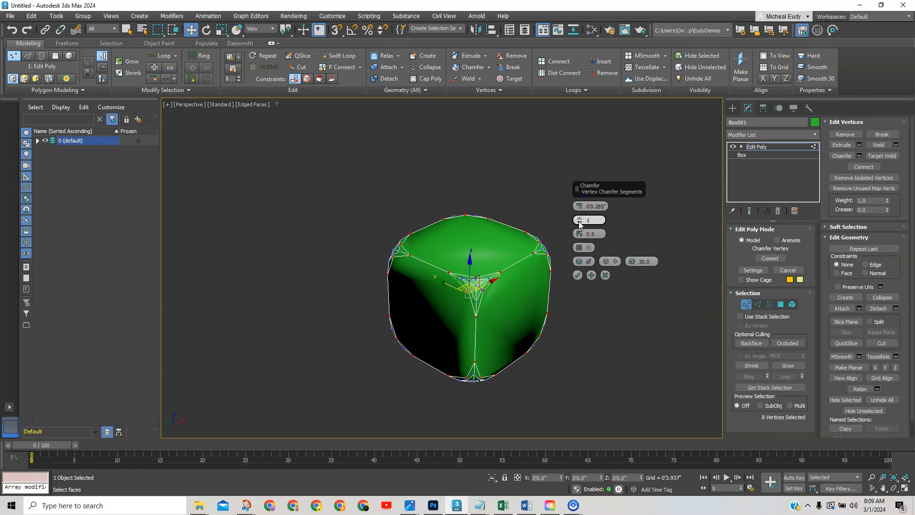
click(579, 221)
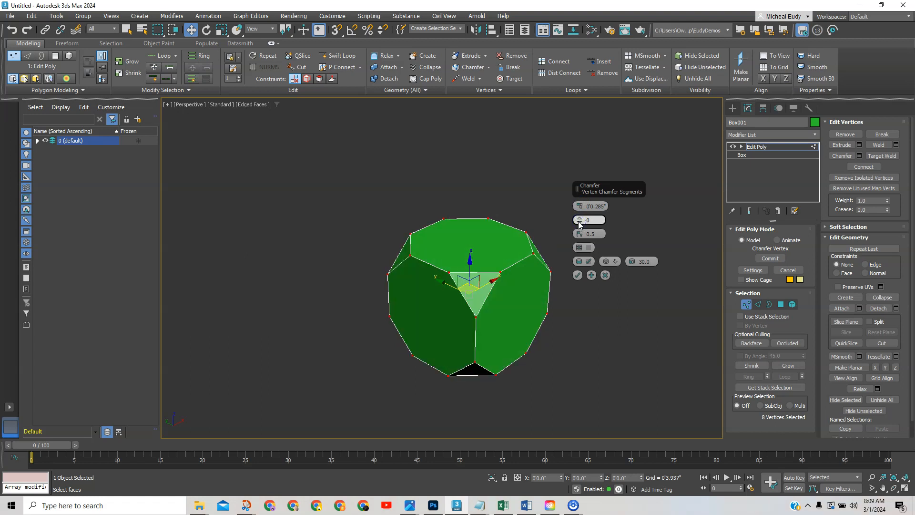
scroll(529, 252, up, 4)
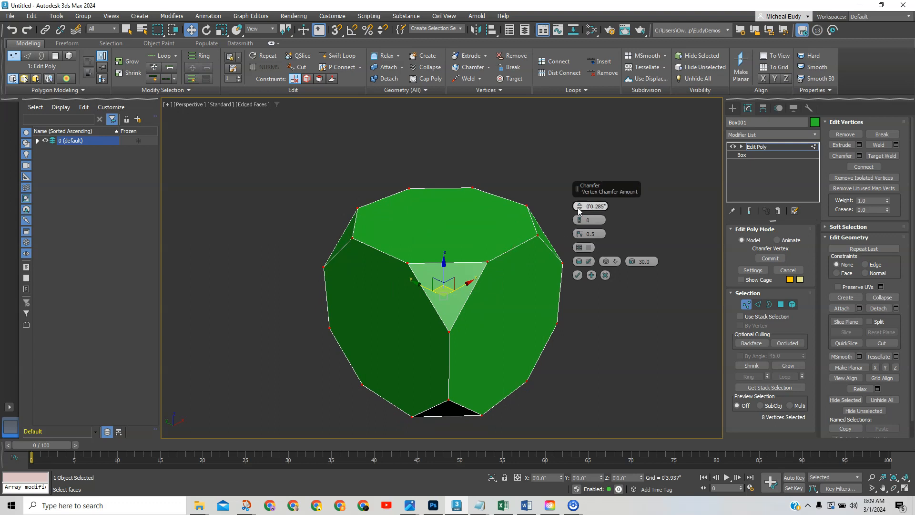
mouse_move(579, 211)
mouse_down()
mouse_move(600, 206)
mouse_move(592, 210)
mouse_up()
key(Return)
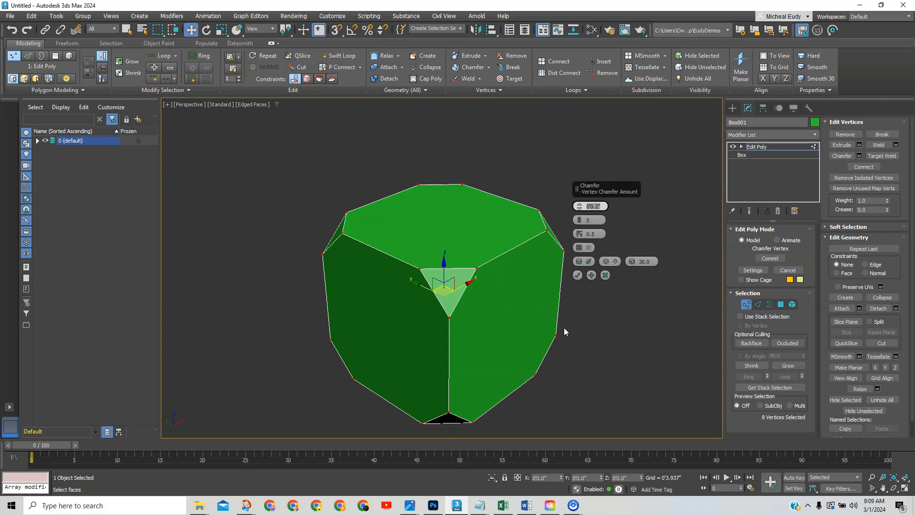
Commit the corner chamfer, exit Vertex mode, and rename the object 'Low POly'.
click(577, 276)
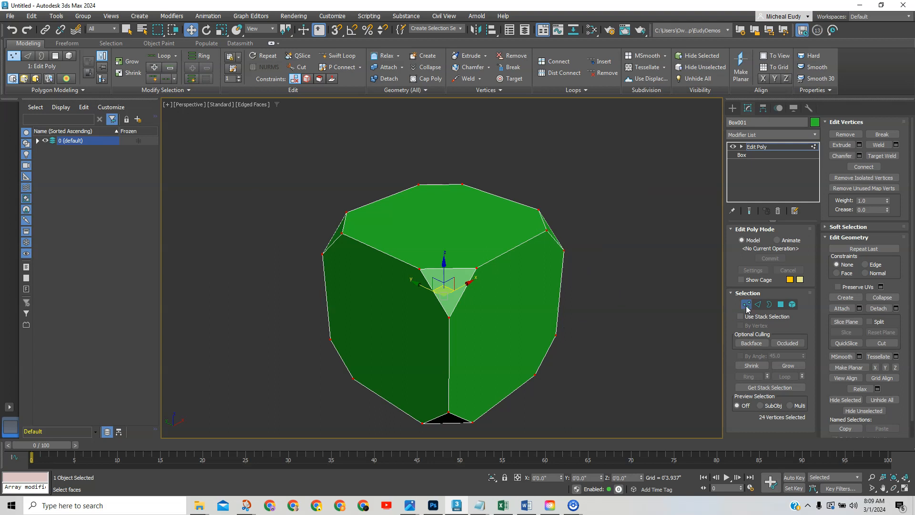
click(746, 304)
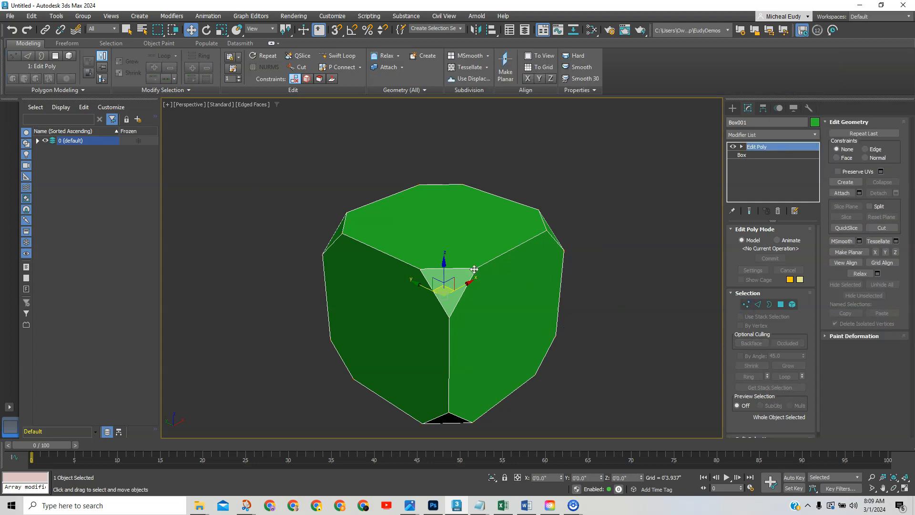
click(752, 122)
text(Low POly)
key(Return)
In Slate Material Editor, create a Physical Material with reflections weight and roughness 0.6.
click(591, 30)
drag(184, 246, 371, 197)
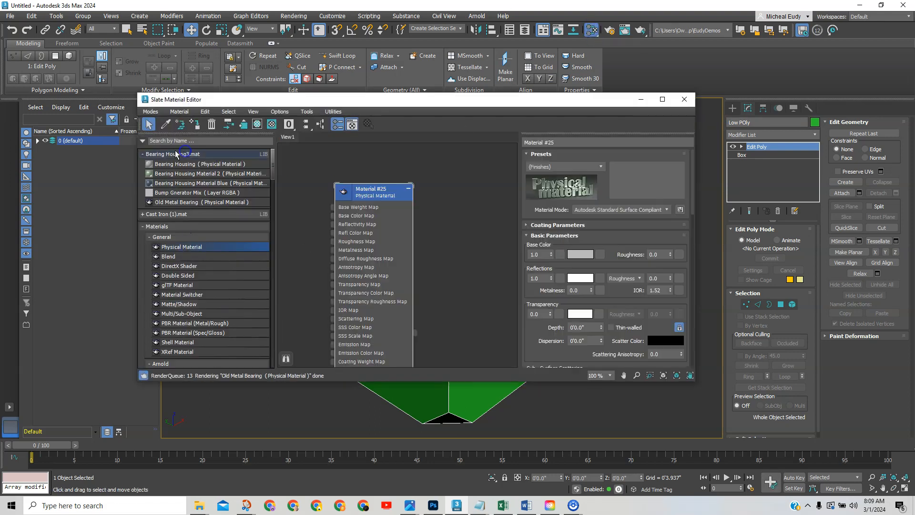
click(183, 153)
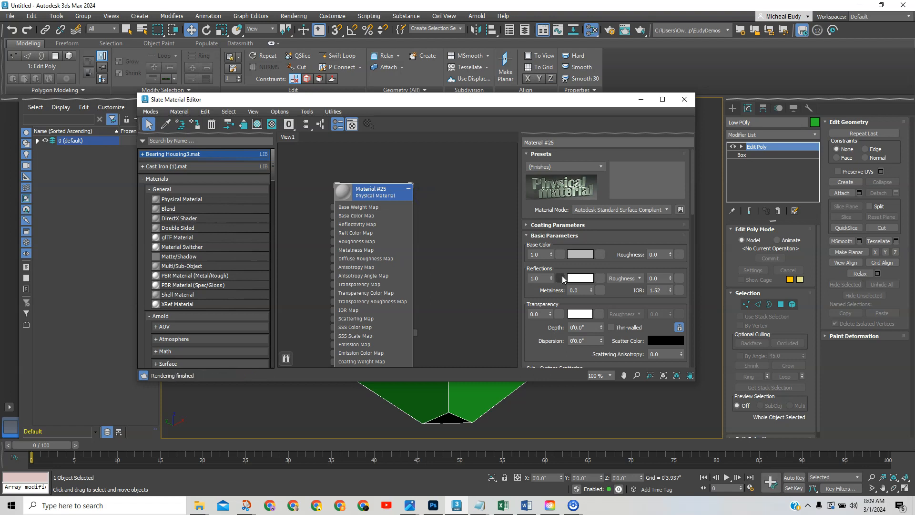
double_click(538, 278)
text(.6)
key(Return)
double_click(658, 278)
text(.6)
key(Return)
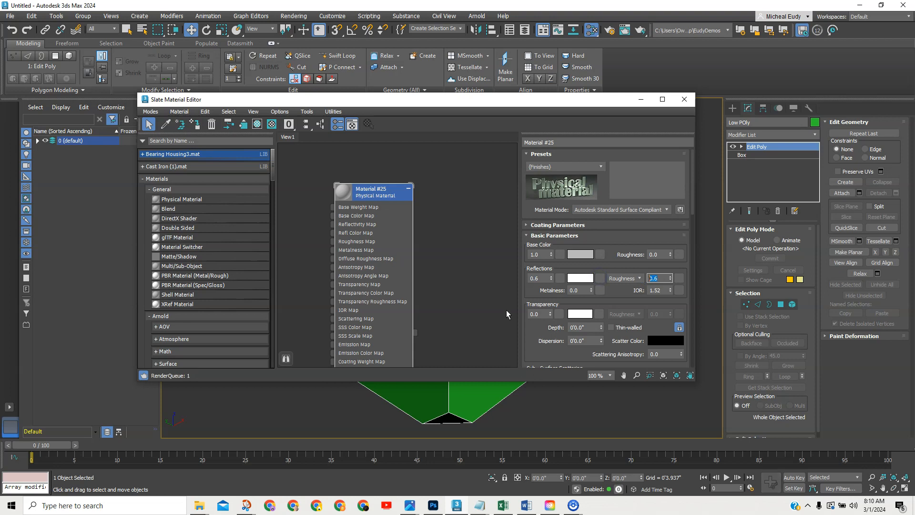
Assign the material to the selected object, name it 'Base', and close the editor.
drag(384, 195, 452, 173)
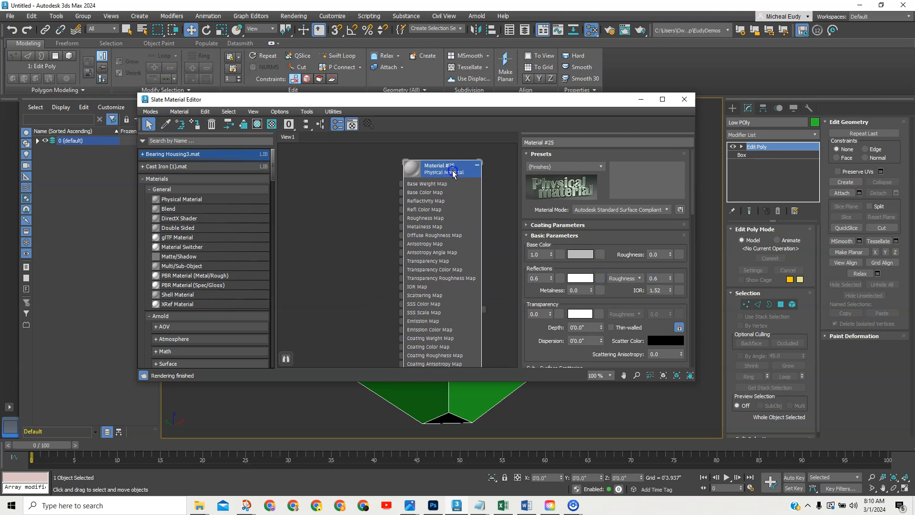
right_click(452, 173)
click(466, 185)
click(564, 138)
text(Base)
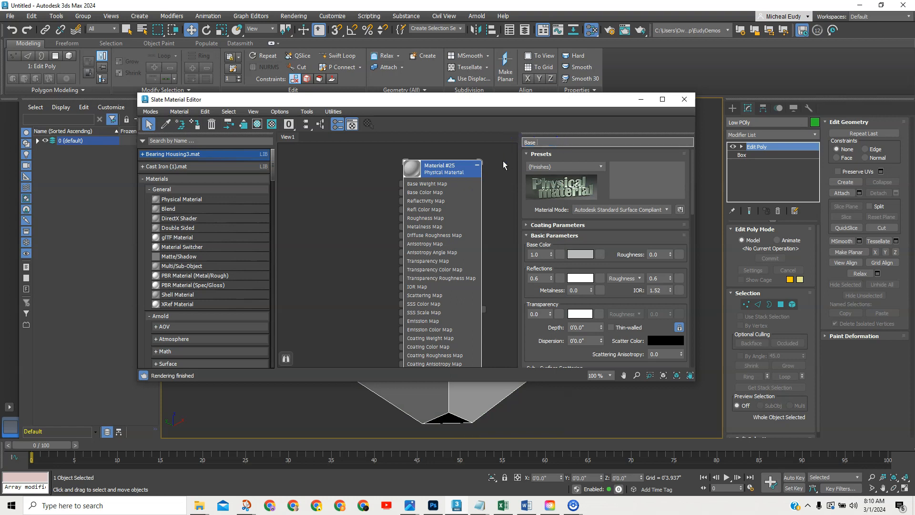
key(Return)
click(684, 99)
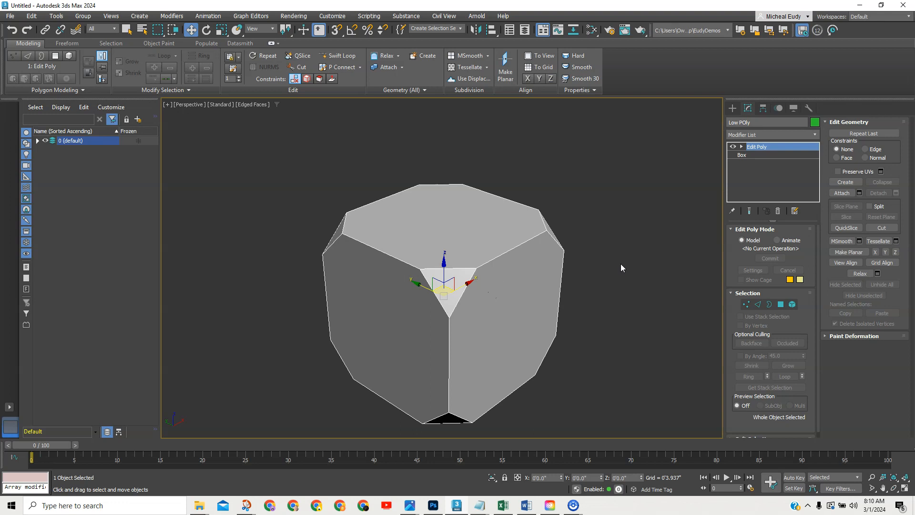
Reselect the chamfered object and correct its name to 'Low Poly'.
click(664, 261)
middle_drag(499, 300, 502, 282)
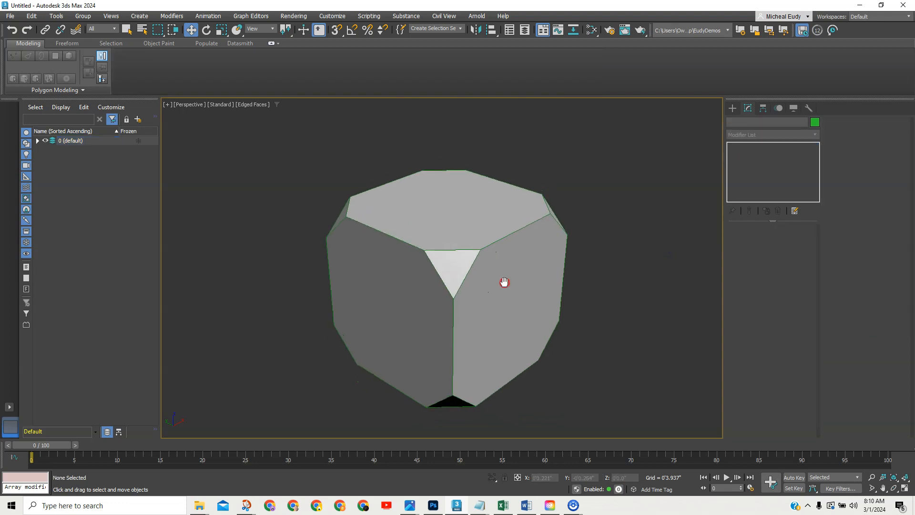
click(504, 281)
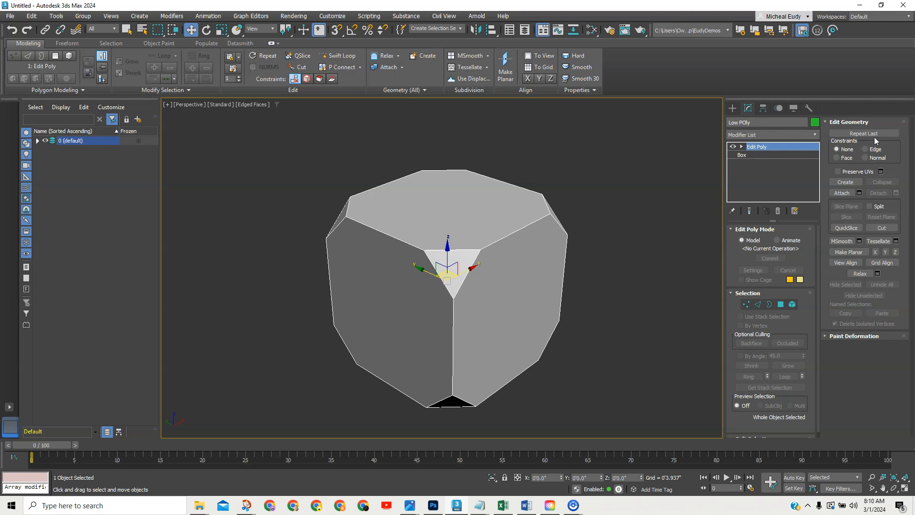
click(745, 123)
key(BackSpace)
text(o)
Confirm the Object Color swatch without changes, keeping the green colour, then reselect the object.
click(815, 123)
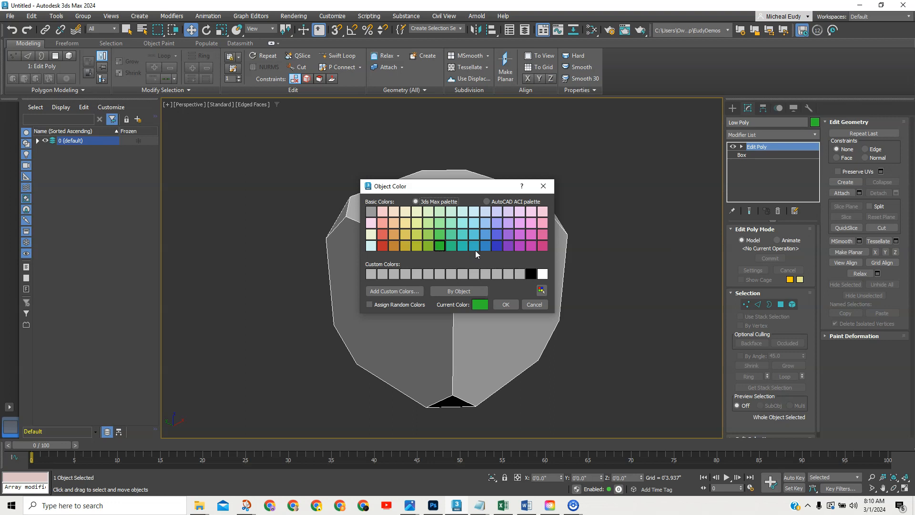
click(504, 304)
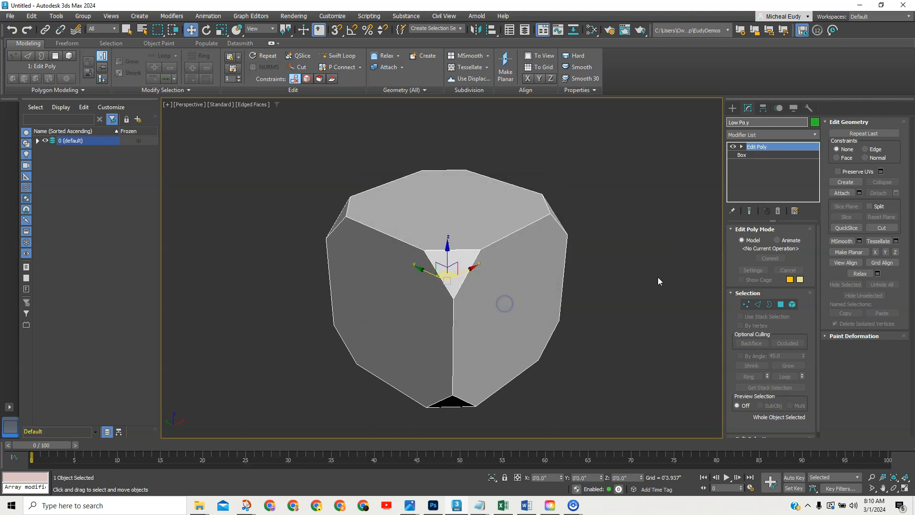
click(657, 276)
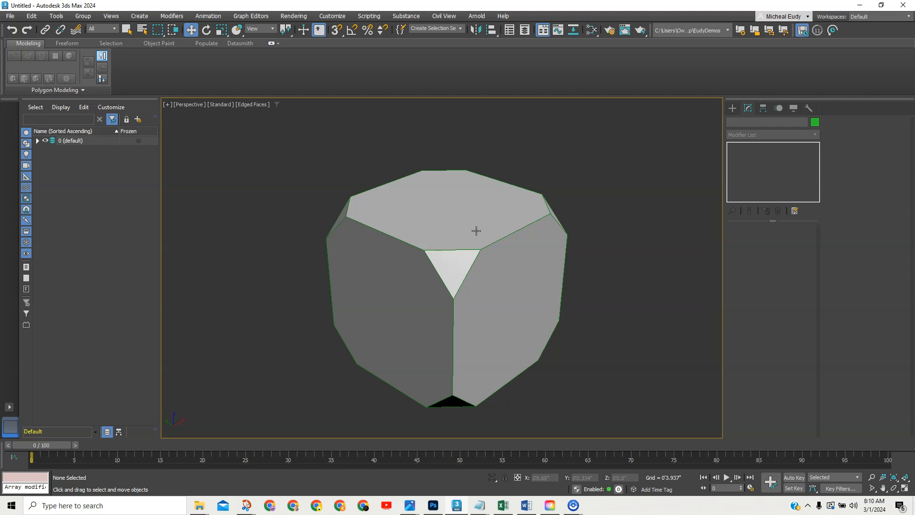
click(492, 230)
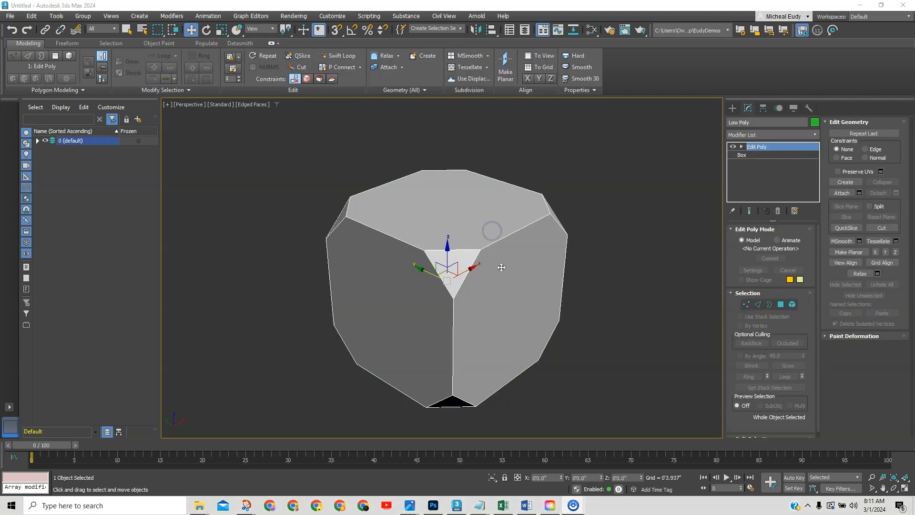
click(815, 136)
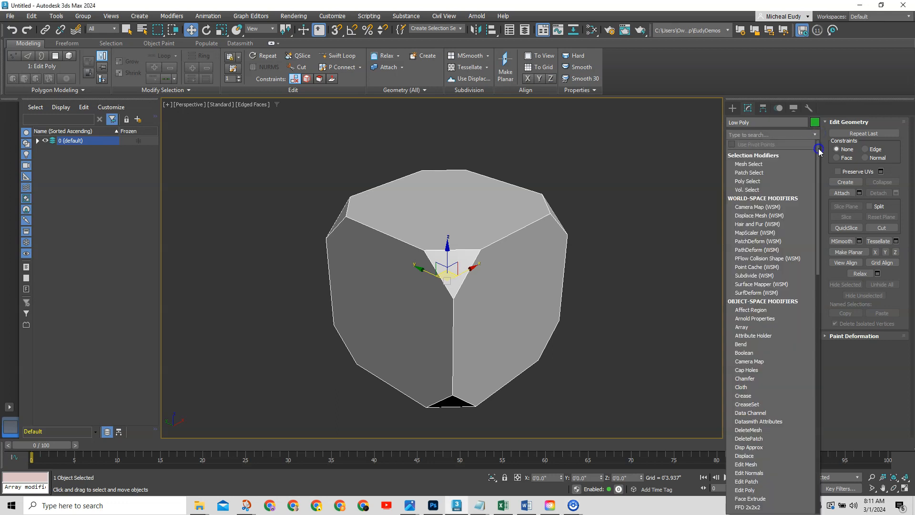
drag(819, 164, 818, 209)
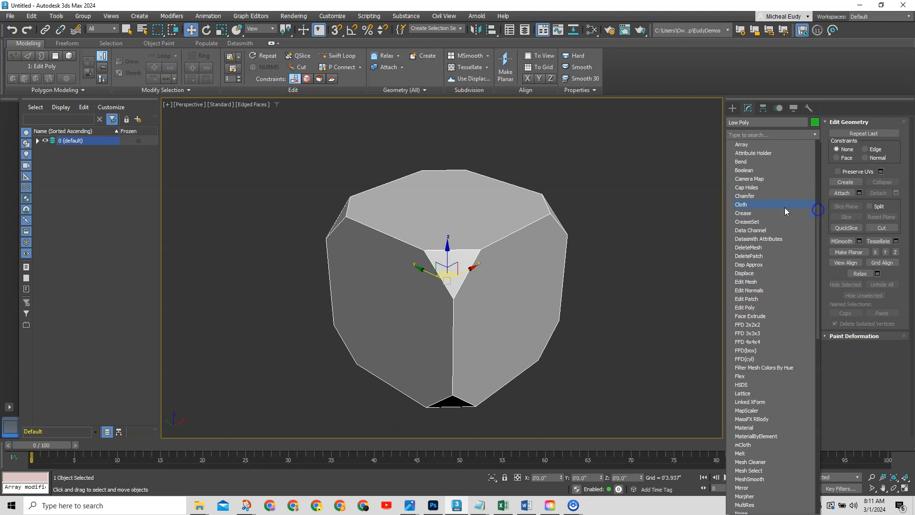
click(741, 194)
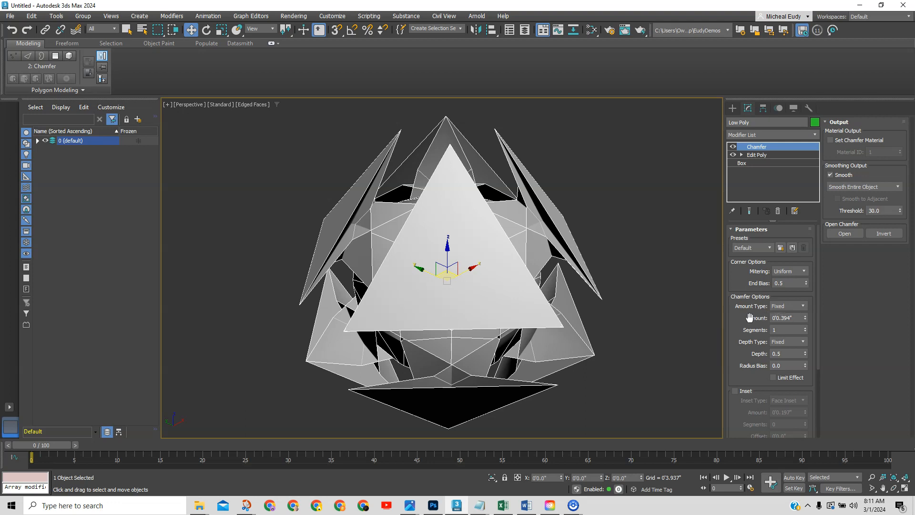
double_click(788, 318)
right_click(805, 318)
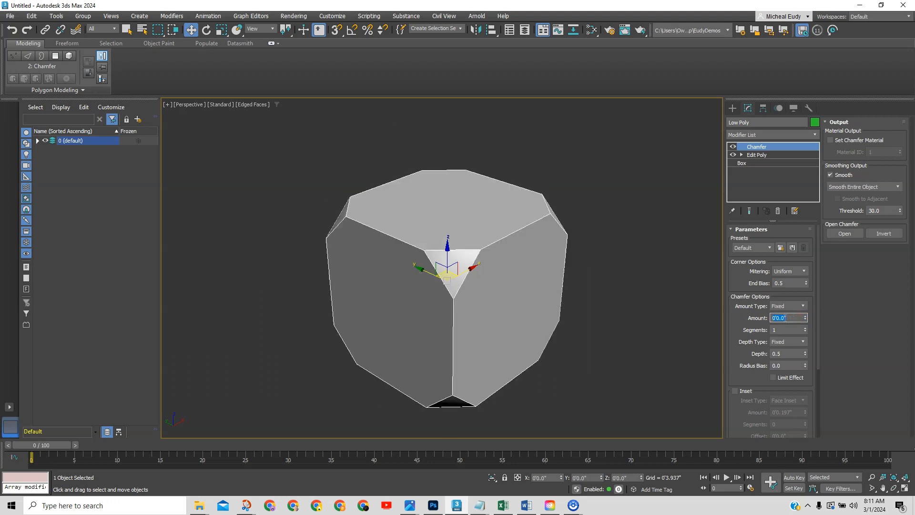
click(806, 317)
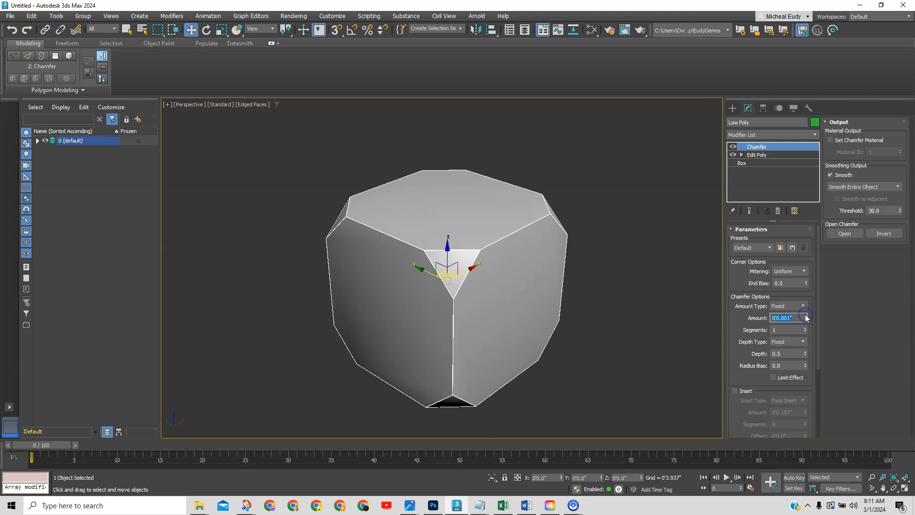
click(805, 315)
click(806, 316)
click(805, 315)
click(805, 315)
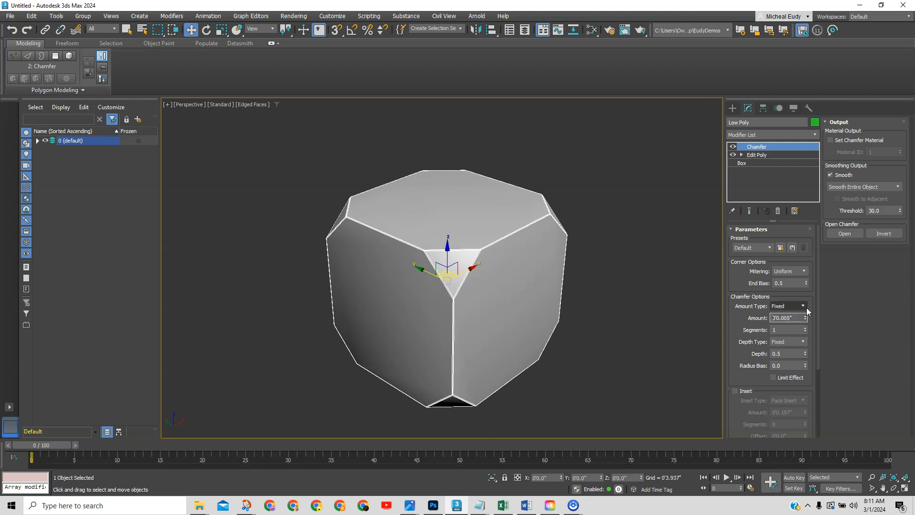
click(805, 315)
click(806, 315)
click(805, 315)
click(805, 316)
click(805, 316)
click(805, 315)
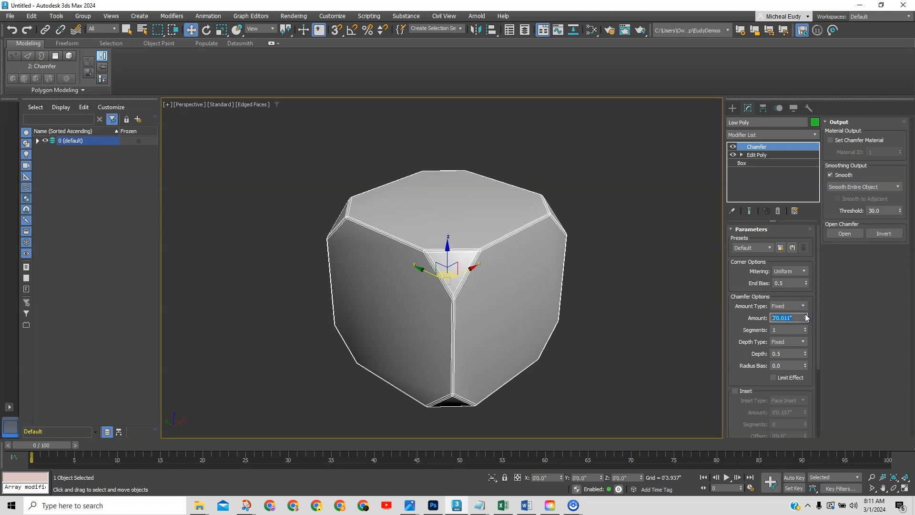
click(805, 315)
click(805, 315)
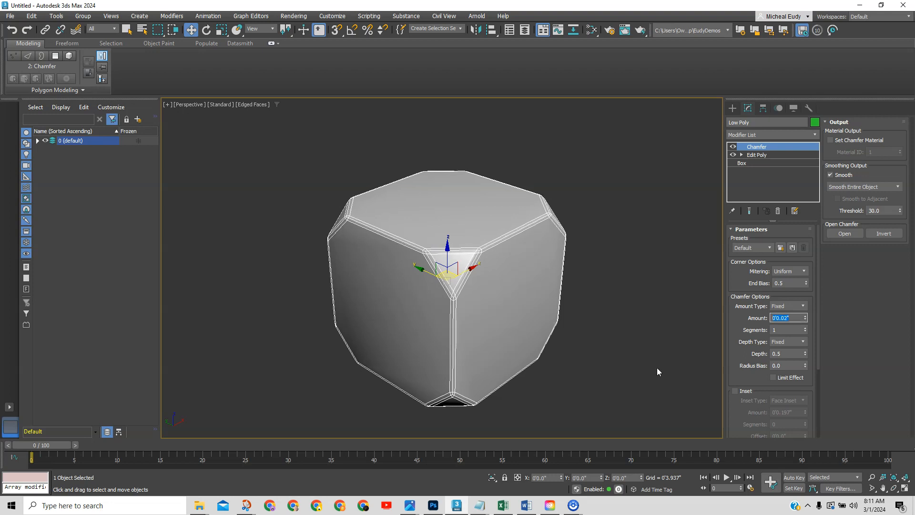
click(804, 330)
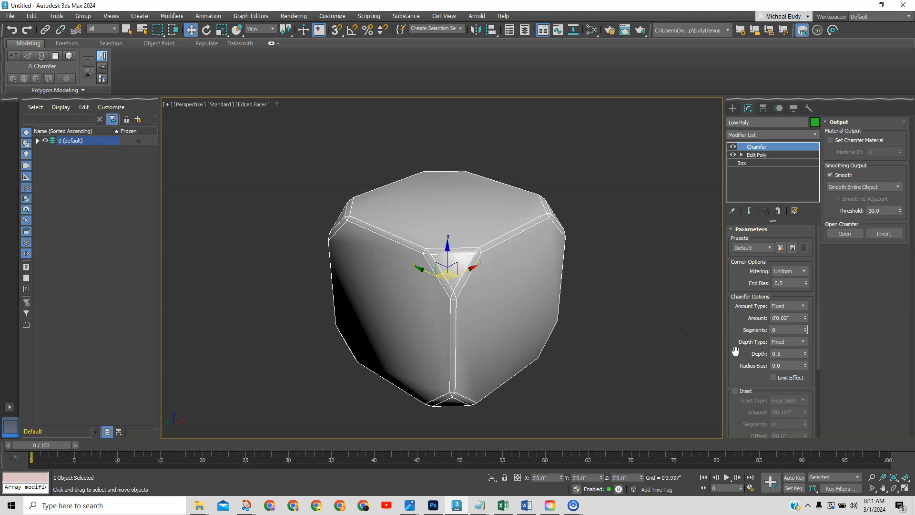
mouse_move(735, 356)
mouse_down()
mouse_move(738, 340)
mouse_move(739, 353)
mouse_up()
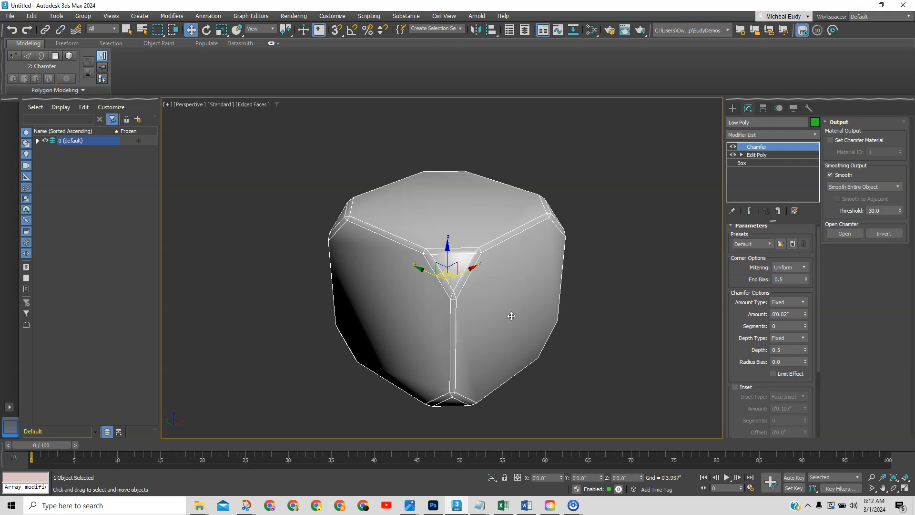
mouse_move(510, 316)
alt+middle_down()
mouse_move(488, 321)
mouse_move(419, 296)
mouse_move(427, 244)
mouse_move(465, 235)
mouse_move(529, 261)
mouse_move(537, 294)
mouse_move(496, 318)
alt+middle_up()
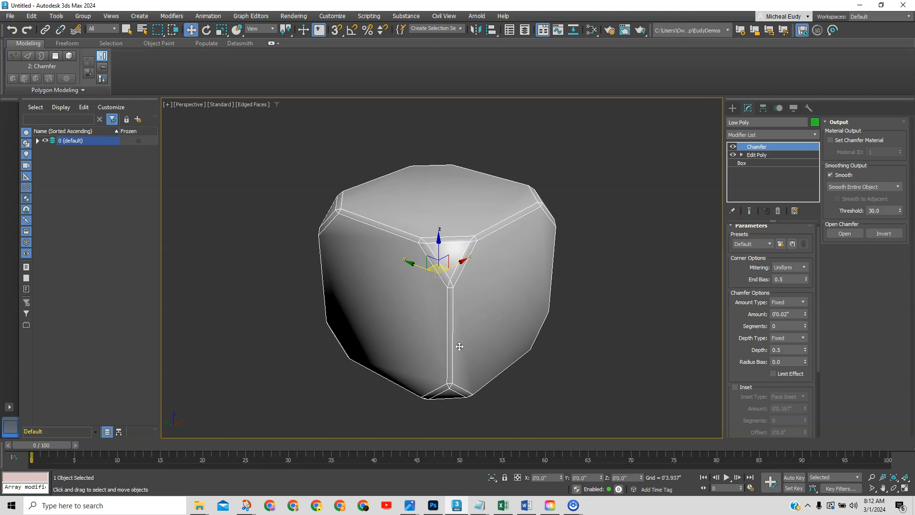
mouse_move(402, 336)
alt+middle_down()
mouse_move(415, 321)
mouse_move(443, 329)
mouse_move(413, 334)
alt+middle_up()
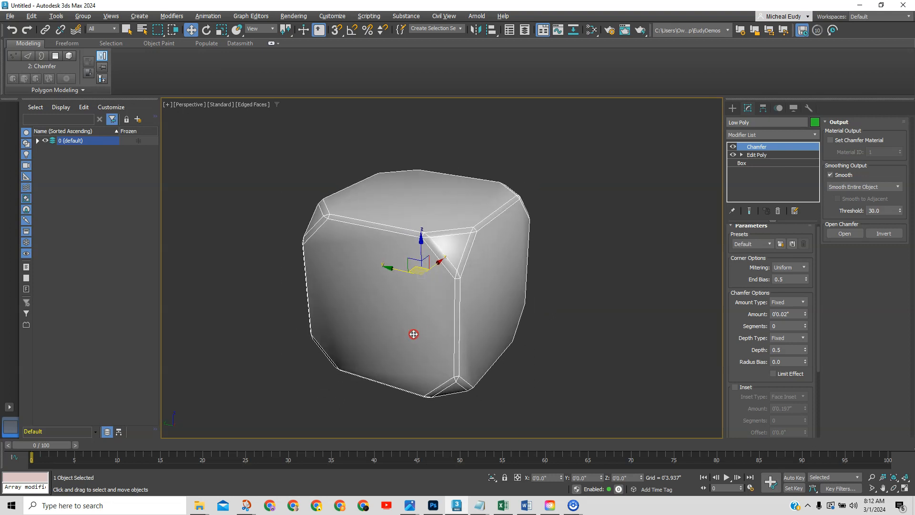
Preset the chamfer inset amount to 0'0.033", then switch Inset off and reselect Low Poly.
click(735, 386)
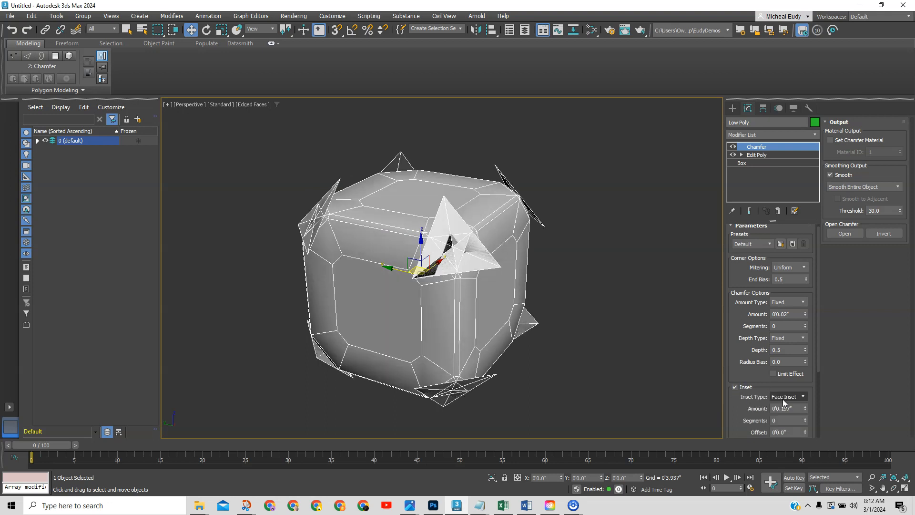
right_click(805, 409)
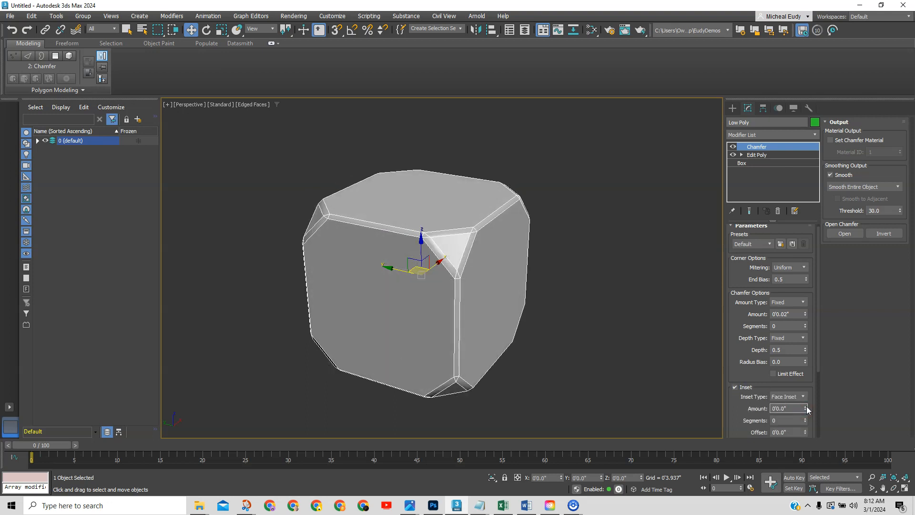
drag(806, 408, 806, 403)
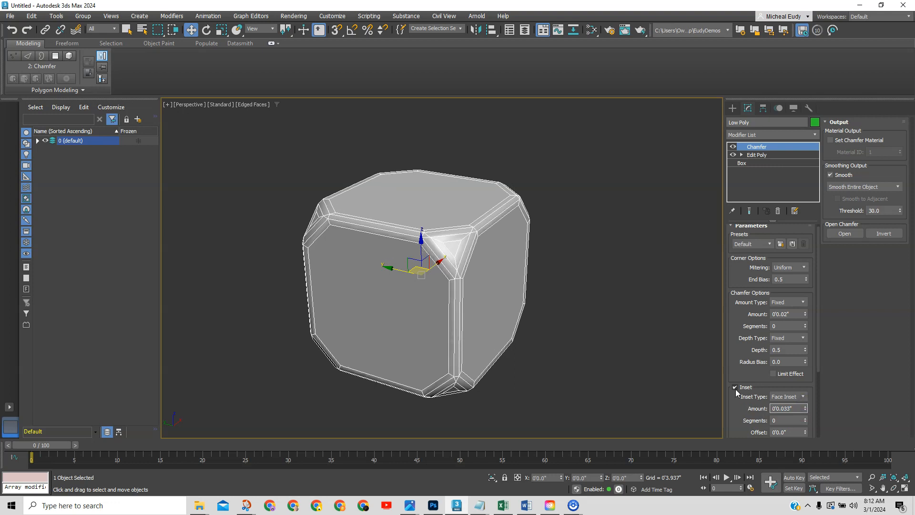
mouse_move(378, 323)
alt+middle_down()
mouse_move(429, 300)
mouse_move(363, 323)
alt+middle_up()
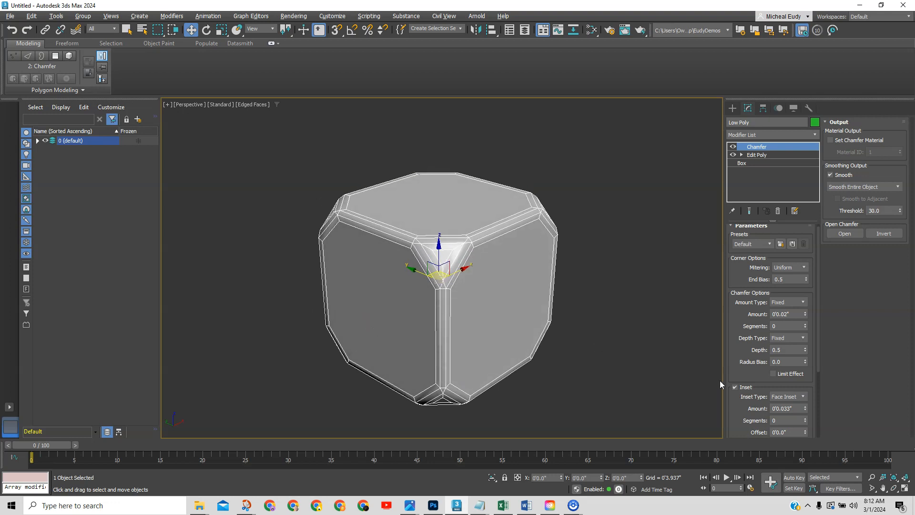
click(735, 386)
middle_drag(476, 325, 513, 315)
click(632, 331)
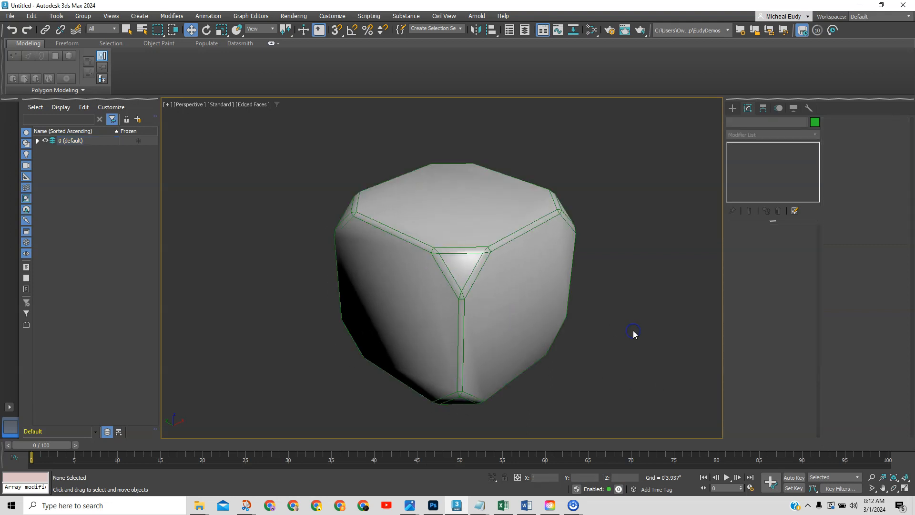
click(520, 305)
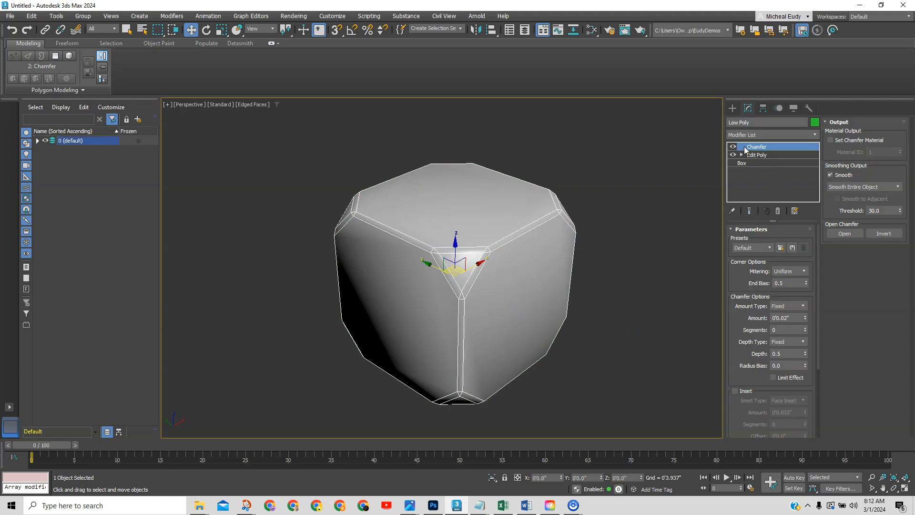
Try cloning the box from its context menu and by dragging, cancelling both attempts.
right_click(471, 217)
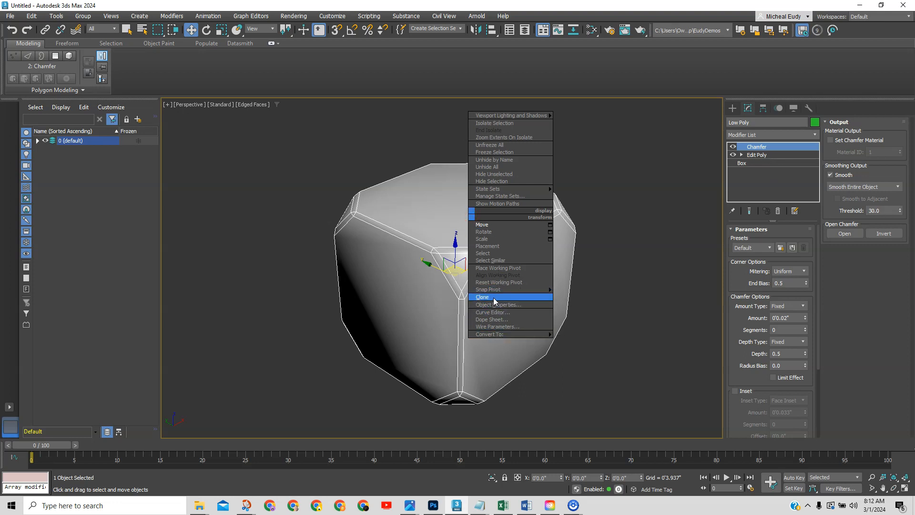
click(630, 308)
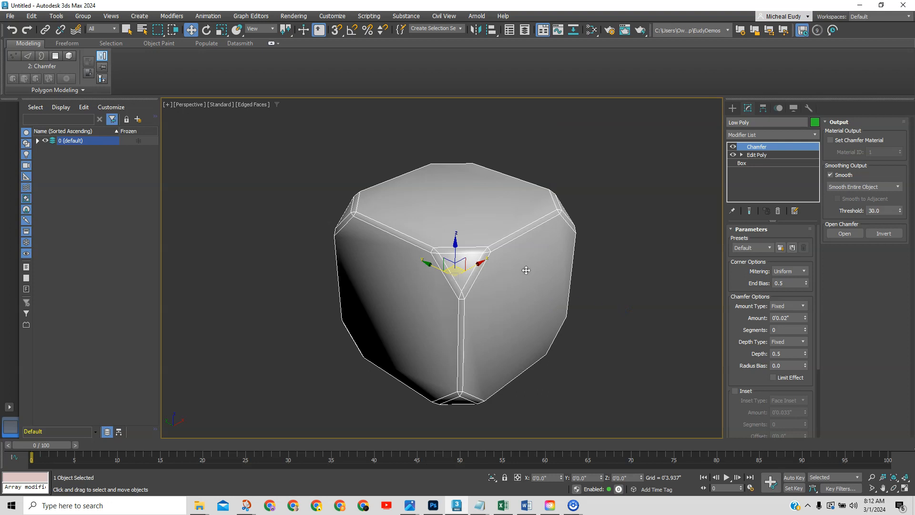
shift+drag(477, 264, 556, 231)
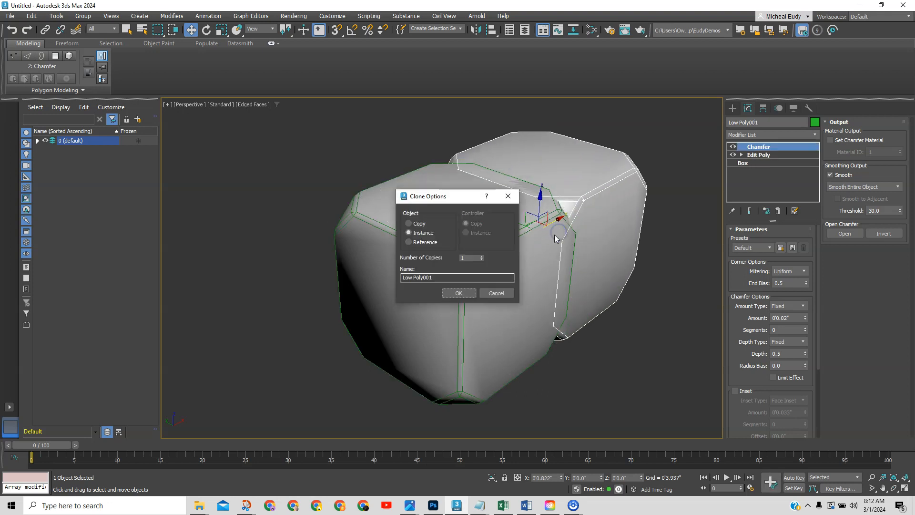
click(494, 292)
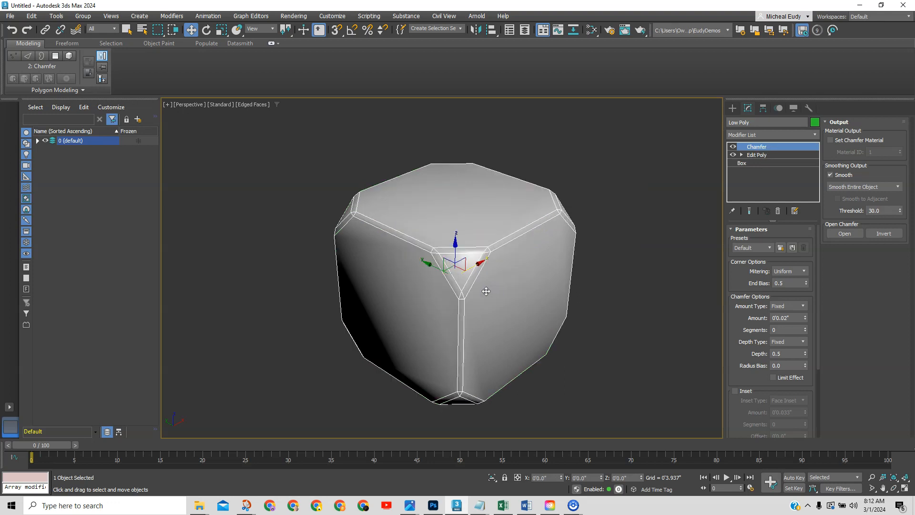
Clone Low Poly as an independent Copy named High Poly Die.
right_click(491, 268)
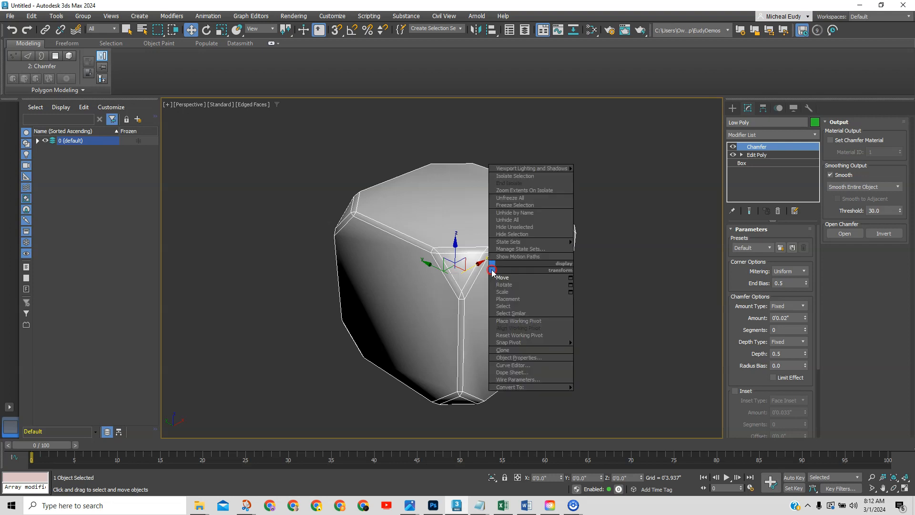
click(499, 349)
click(421, 229)
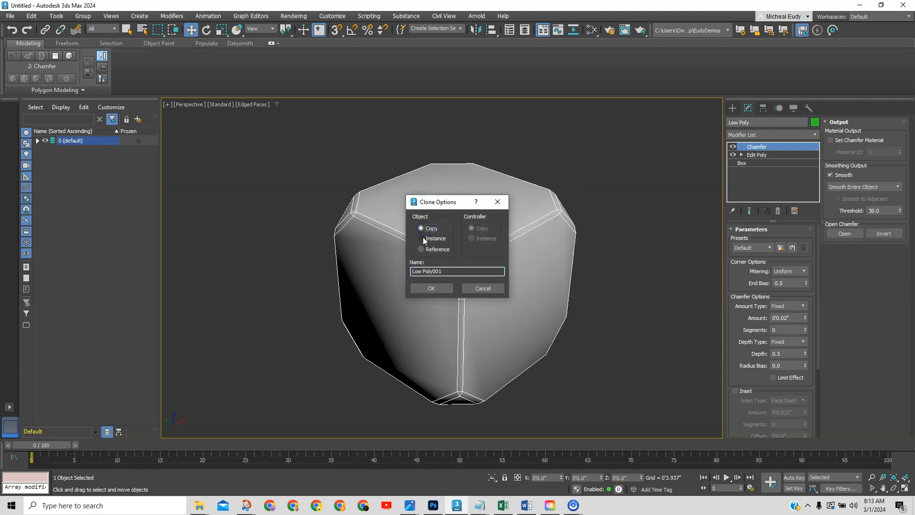
click(422, 270)
drag(422, 271, 393, 268)
text(High)
drag(434, 272, 458, 276)
key(BackSpace)
key(Return)
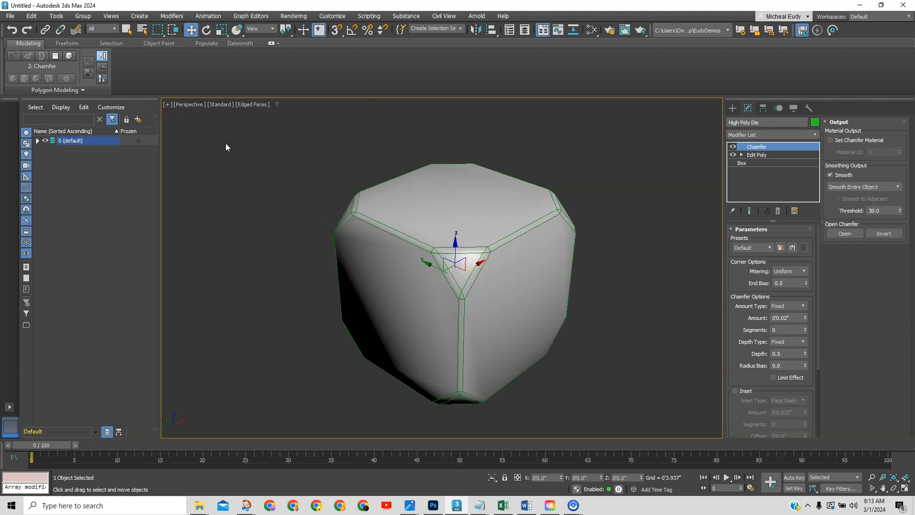
Rename the Low Poly object to Low Poly Die and hide it.
click(37, 141)
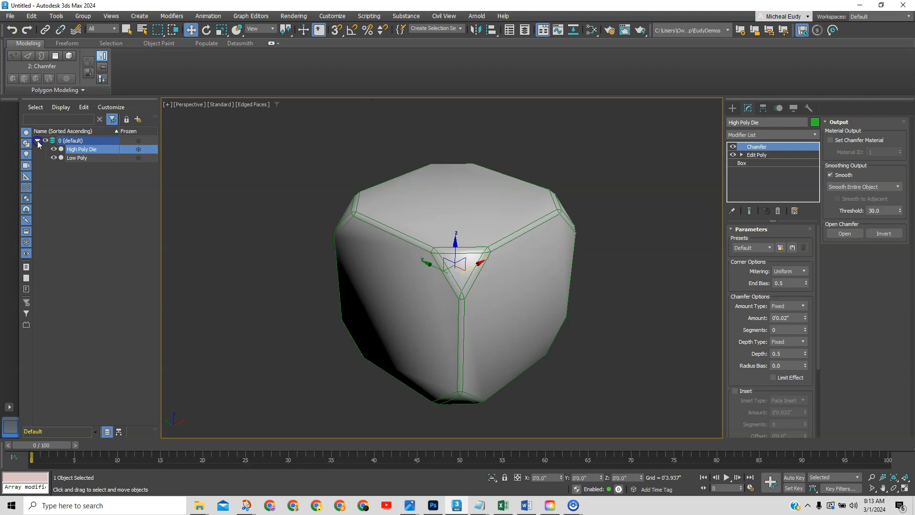
click(80, 158)
click(754, 125)
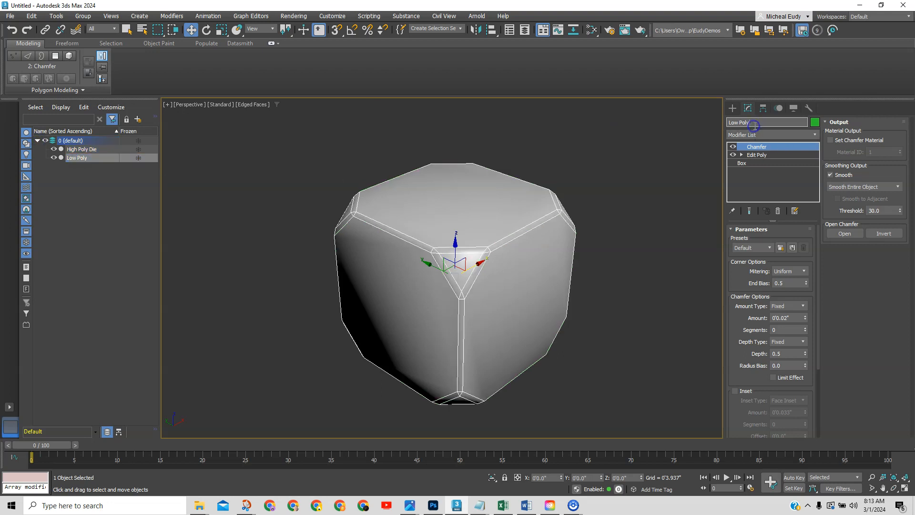
text(Die)
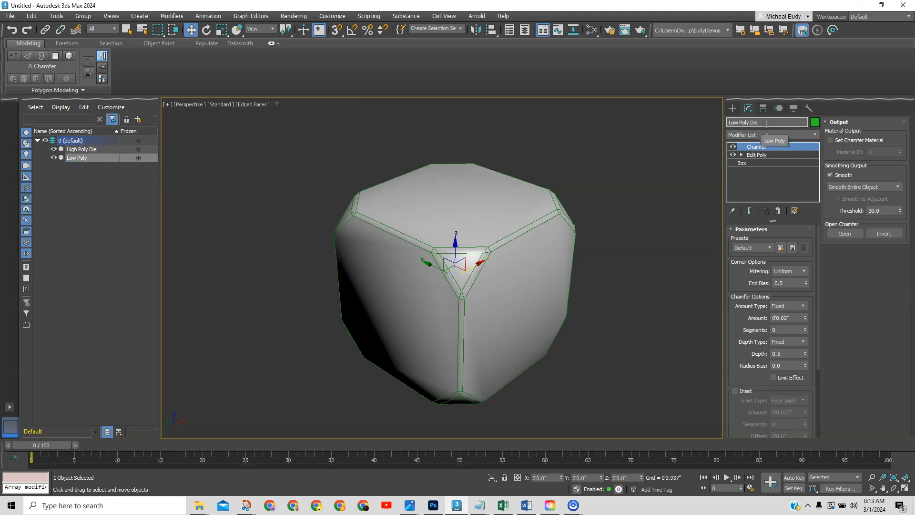
key(Return)
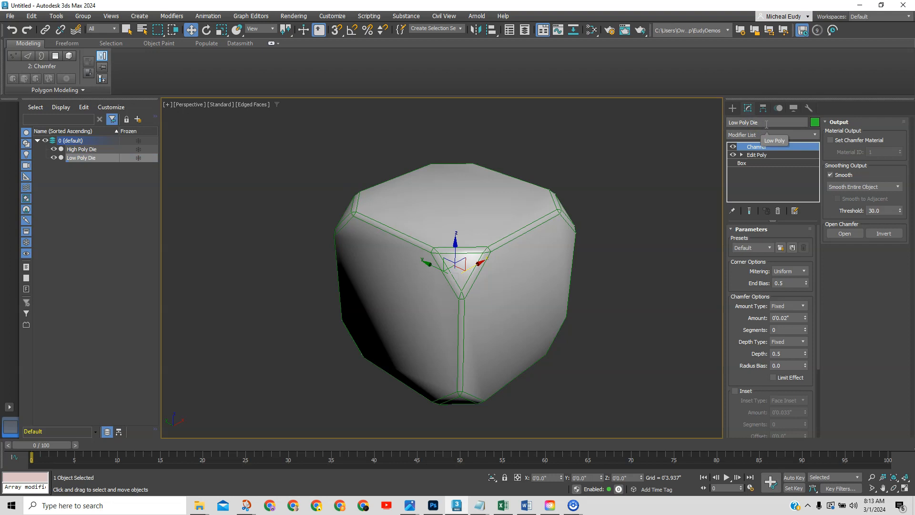
click(54, 158)
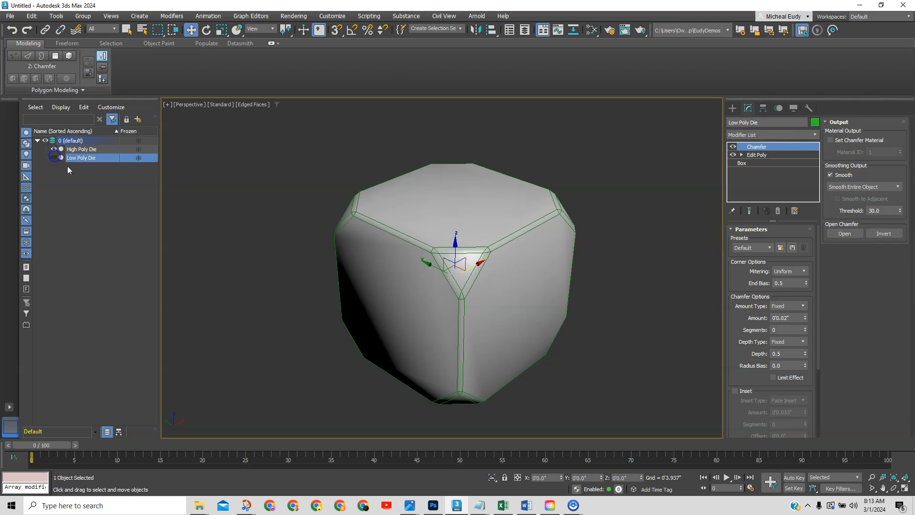
Give High Poly Die's chamfer an amount of 0'0.026" with 2 segments.
click(484, 248)
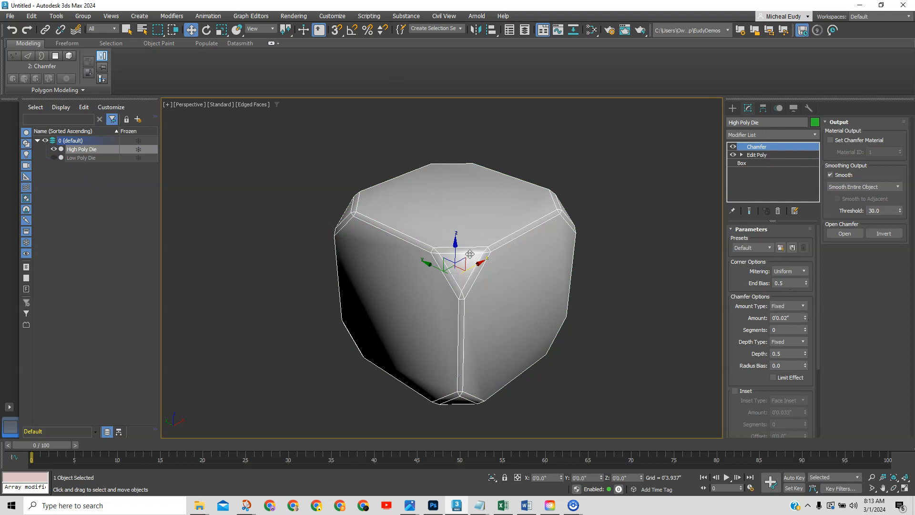
click(806, 317)
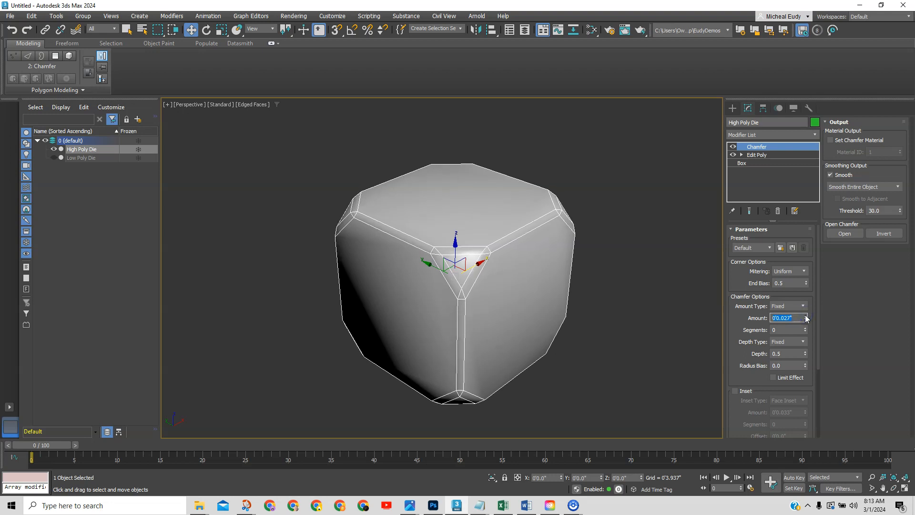
click(788, 317)
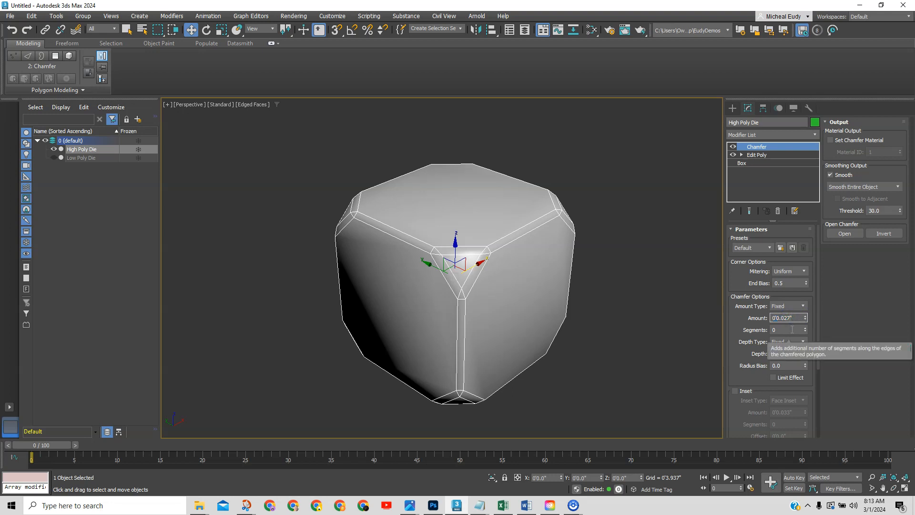
key(BackSpace)
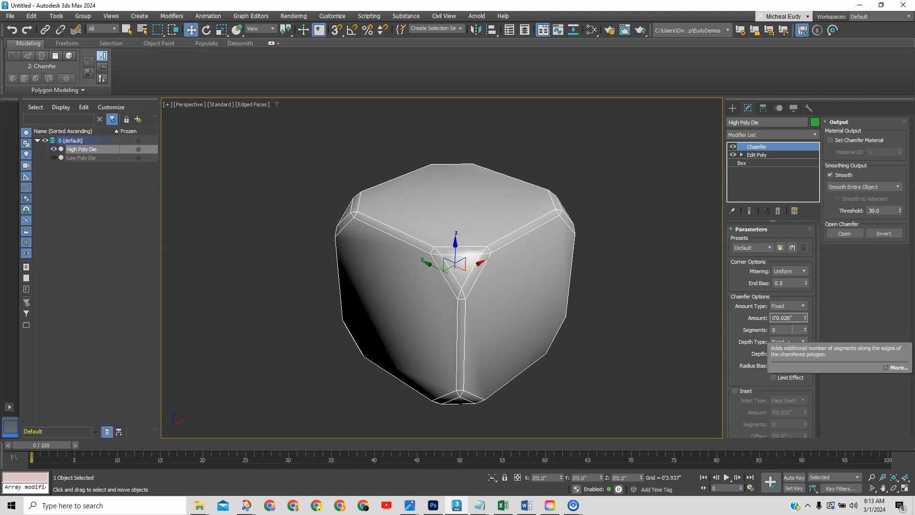
text(6)
click(739, 276)
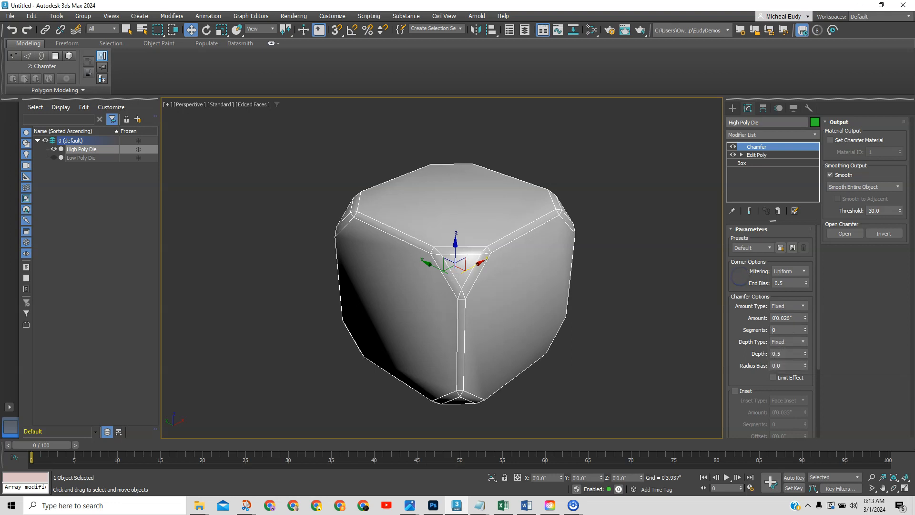
click(805, 328)
click(805, 327)
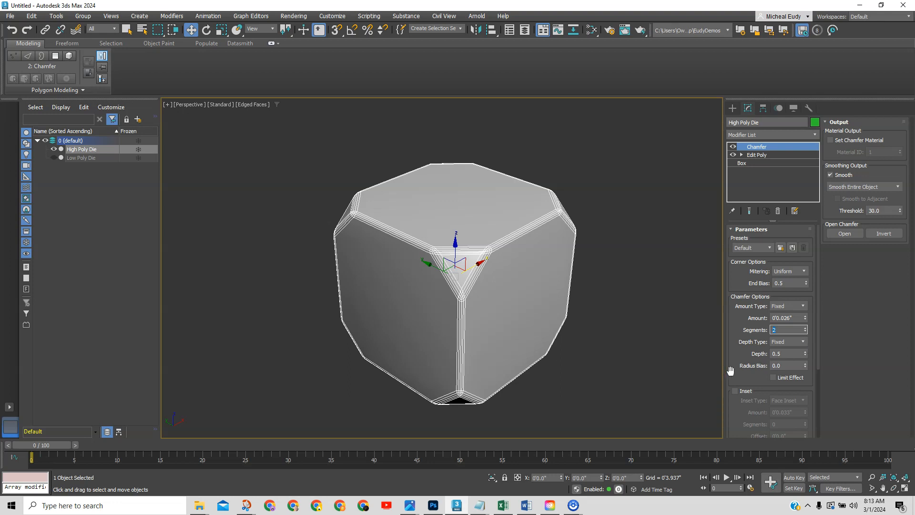
Enable the chamfer's Inset and raise the inset amount to 0'0.024".
scroll(734, 362, down, 3)
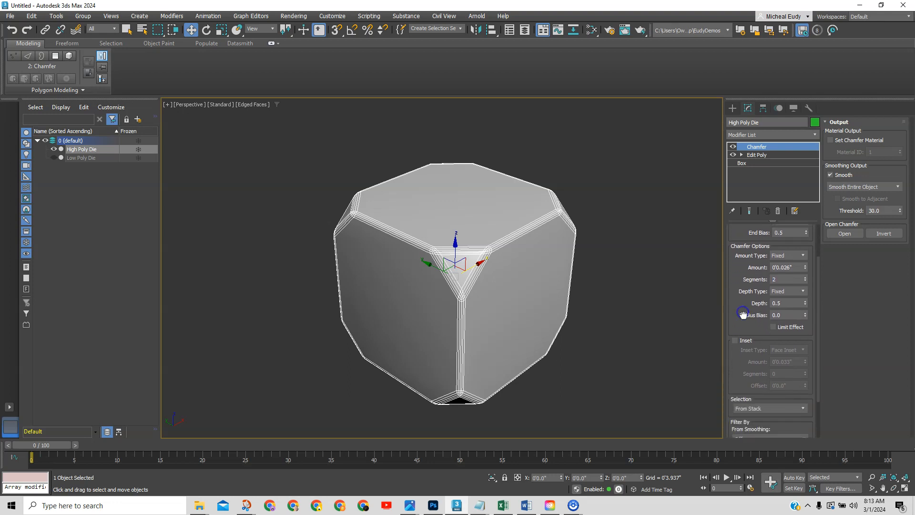
click(735, 341)
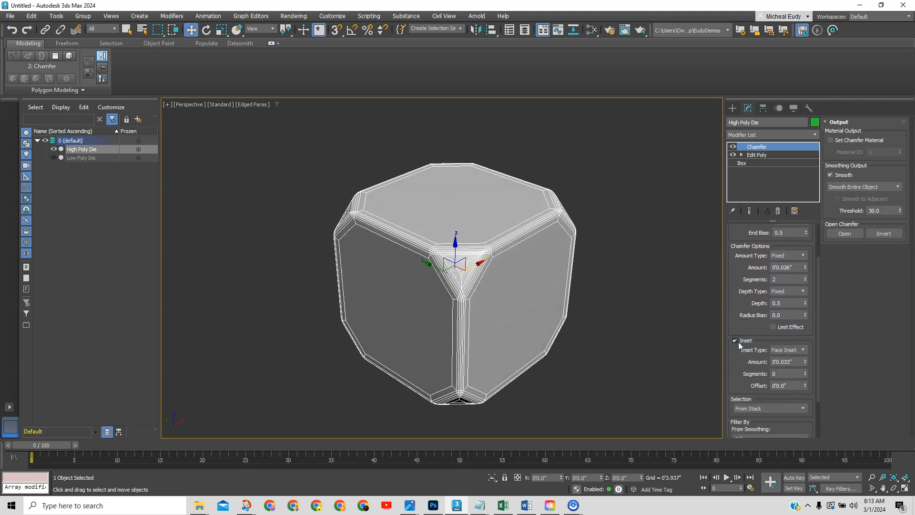
click(736, 342)
click(735, 341)
click(735, 341)
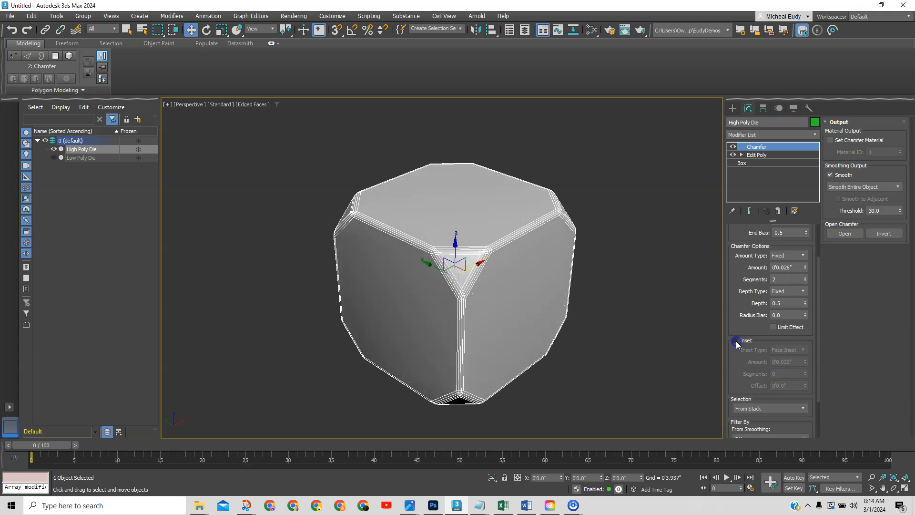
click(735, 342)
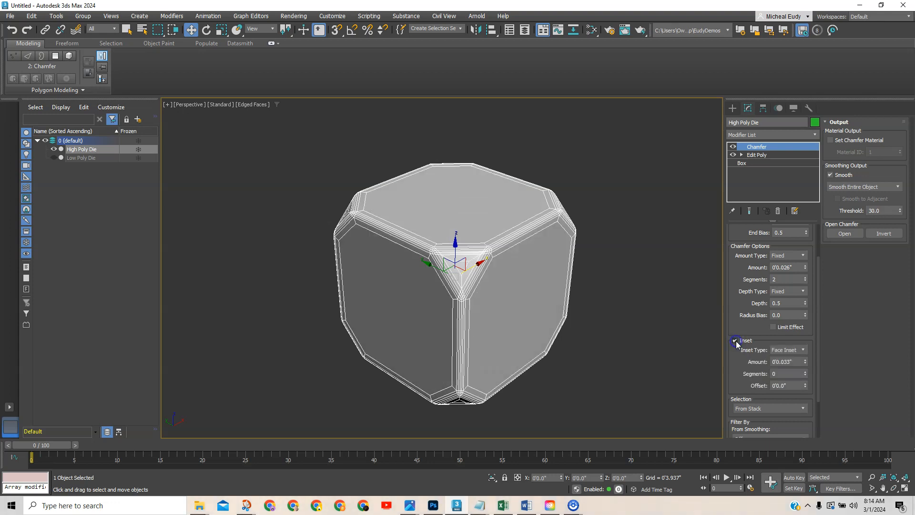
right_click(805, 364)
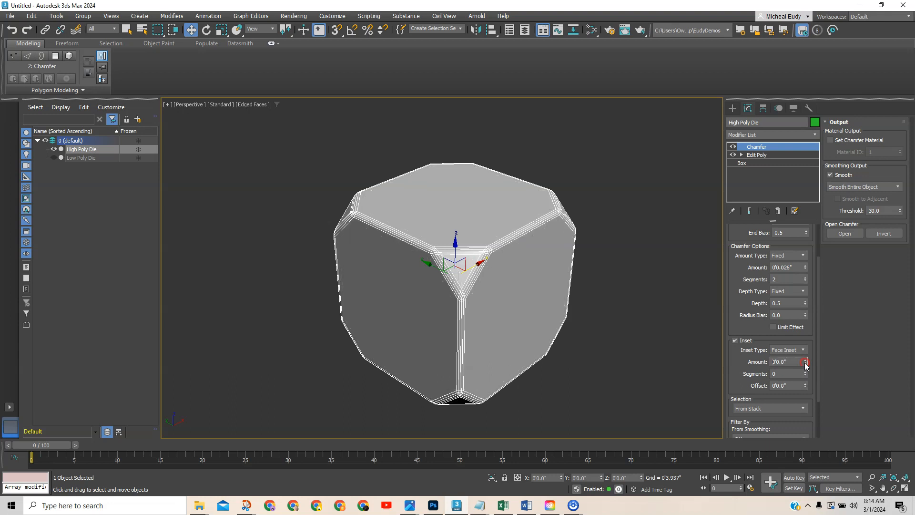
drag(805, 364, 807, 357)
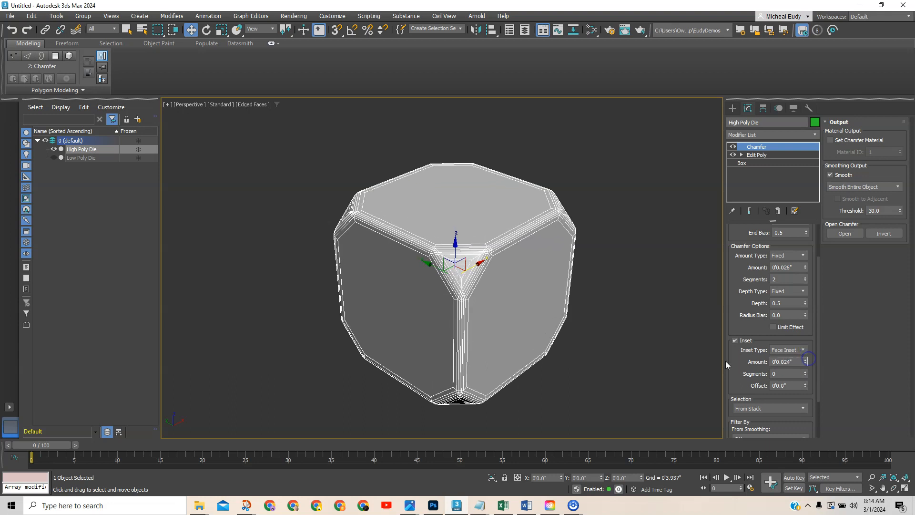
Compare the die's shading with and without inset, with edged faces hidden.
key(F4)
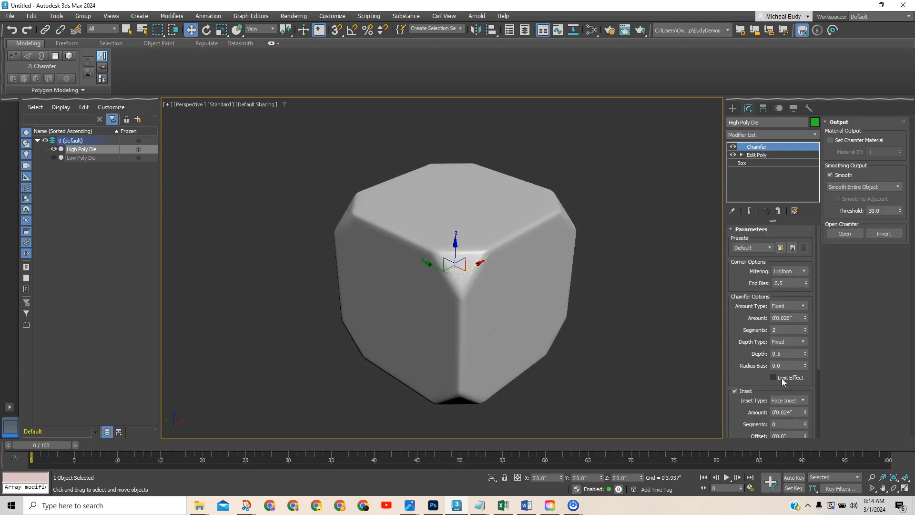
click(734, 391)
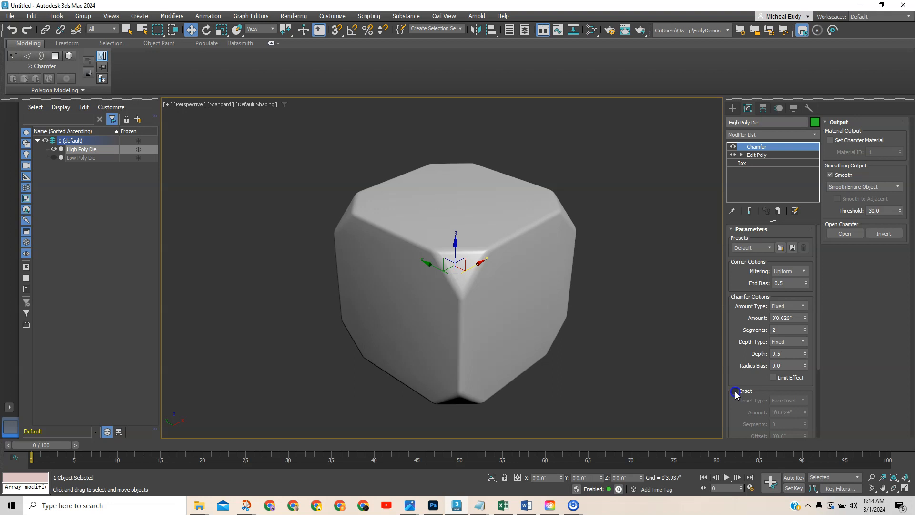
click(735, 391)
click(734, 391)
click(735, 390)
click(734, 392)
click(734, 391)
click(734, 390)
mouse_move(517, 366)
alt+middle_down()
mouse_move(525, 356)
mouse_move(529, 363)
alt+middle_up()
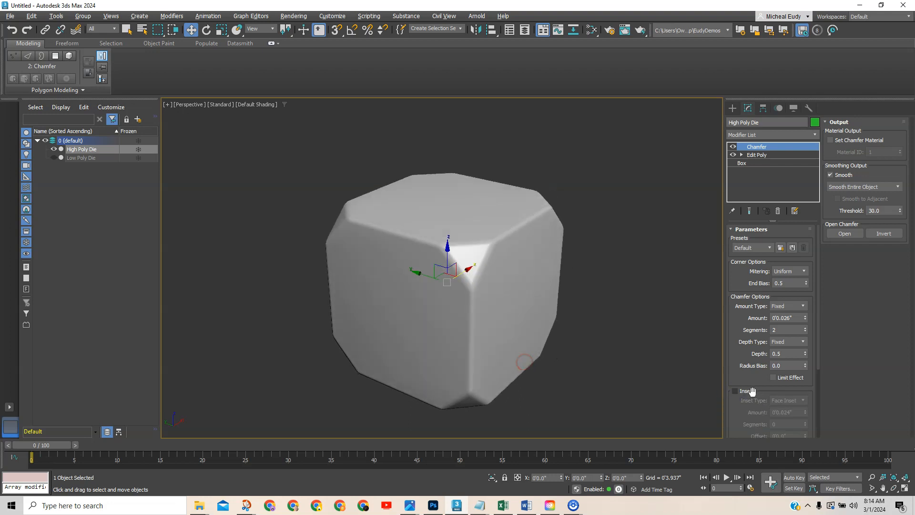
Re-enable Inset with 1 inset segment and show edged faces to check the loops.
click(735, 391)
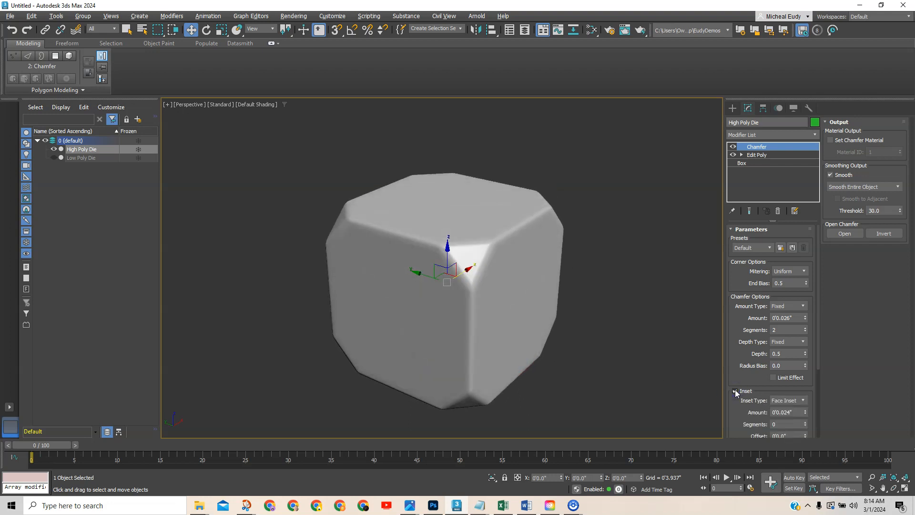
click(805, 423)
mouse_move(493, 355)
alt+middle_down()
mouse_move(498, 337)
mouse_move(495, 343)
alt+middle_up()
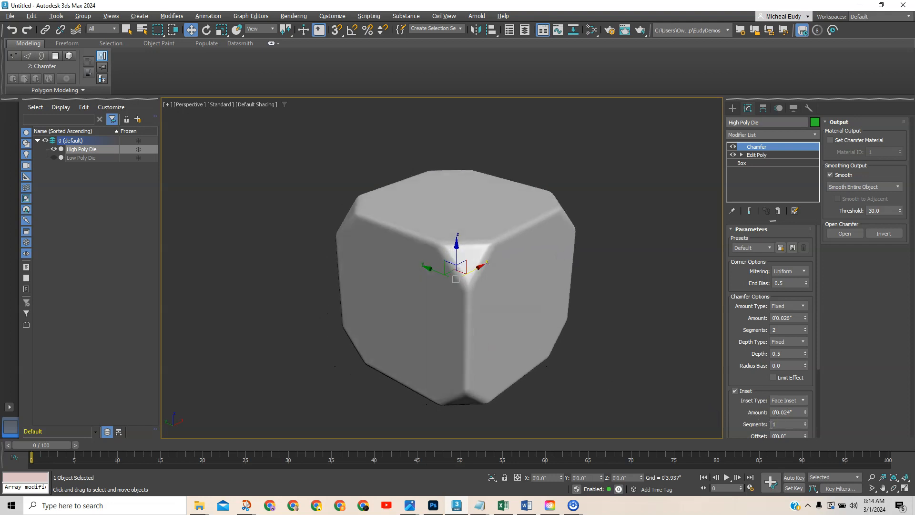
key(F4)
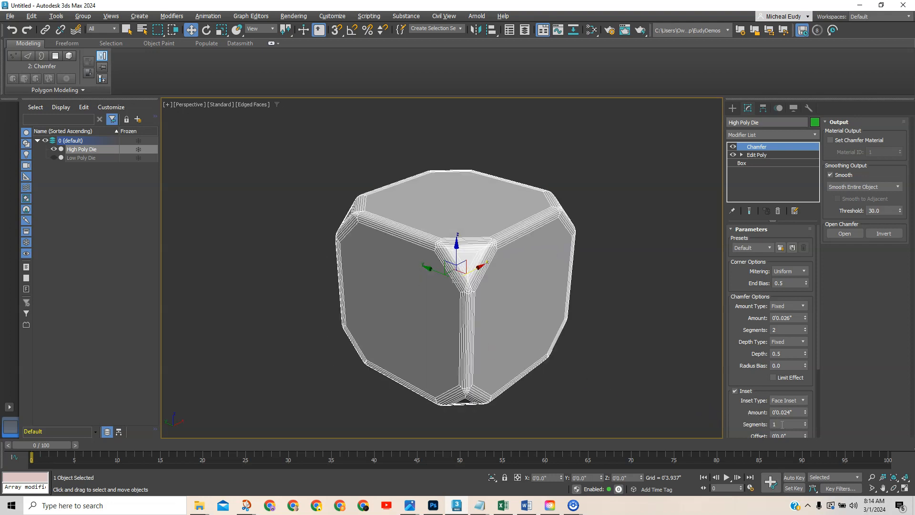
click(805, 423)
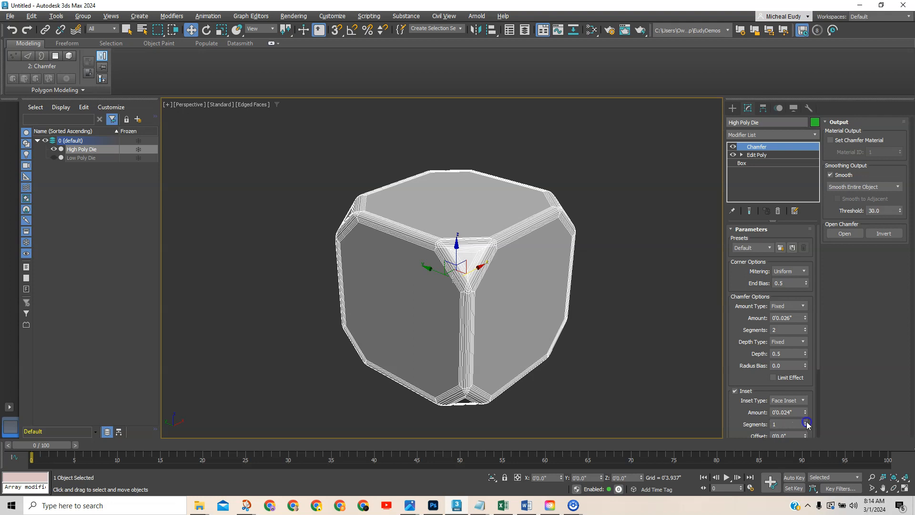
click(806, 423)
Deselect the high-poly die, hide edged faces and orbit to inspect it.
click(644, 385)
key(F4)
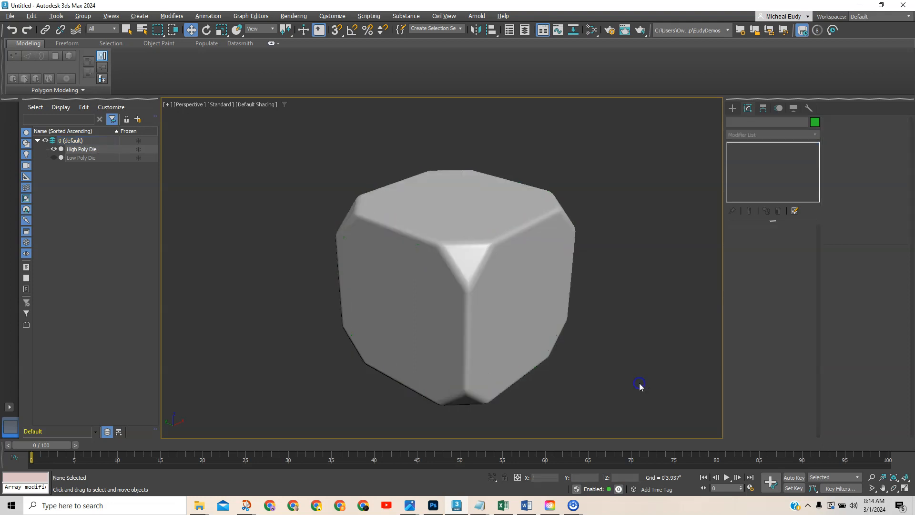
alt+middle_drag(477, 282, 500, 279)
middle_drag(378, 305, 410, 251)
alt+middle_drag(472, 300, 486, 261)
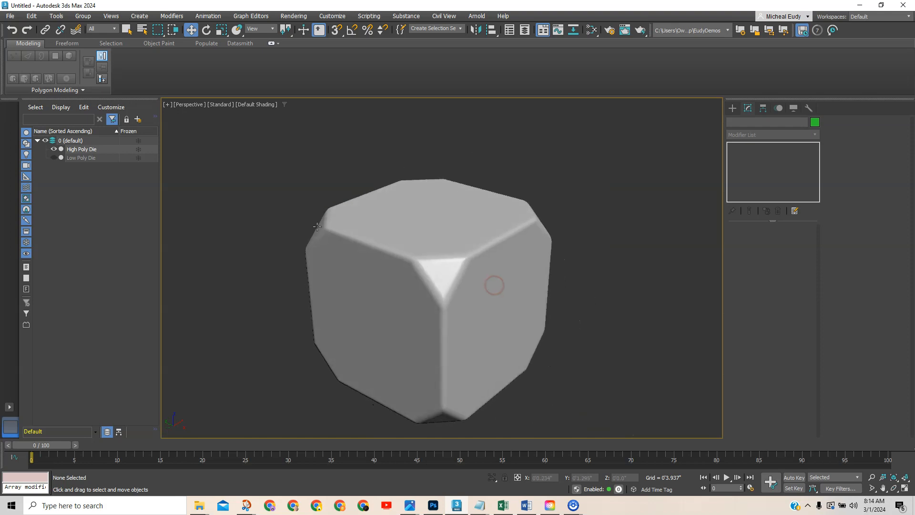
alt+middle_drag(472, 342, 486, 310)
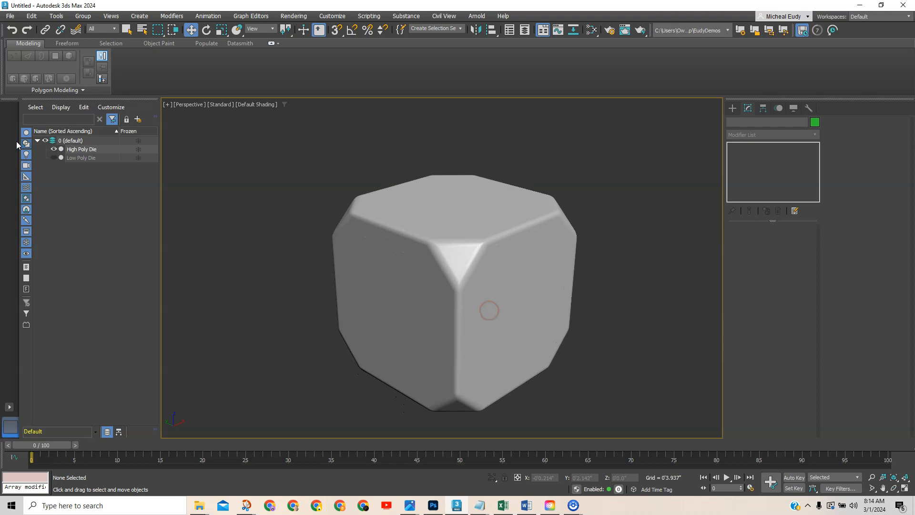
Hide High Poly Die, unhide and select Low Poly Die, and show its edged faces.
click(53, 149)
click(54, 158)
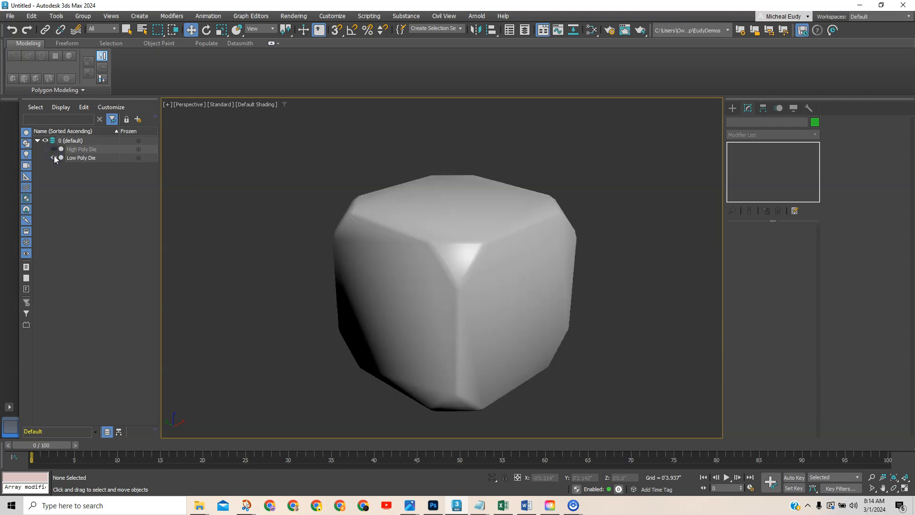
click(54, 156)
click(53, 149)
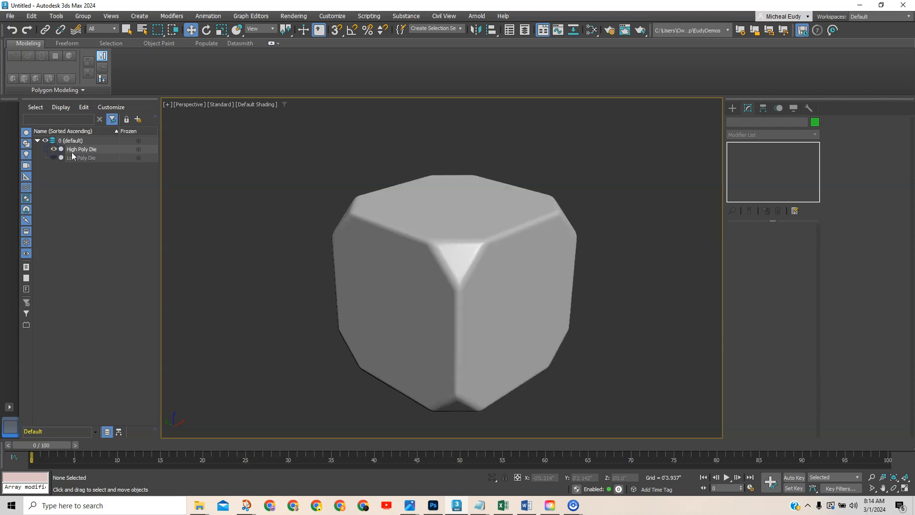
click(53, 149)
click(54, 157)
click(81, 157)
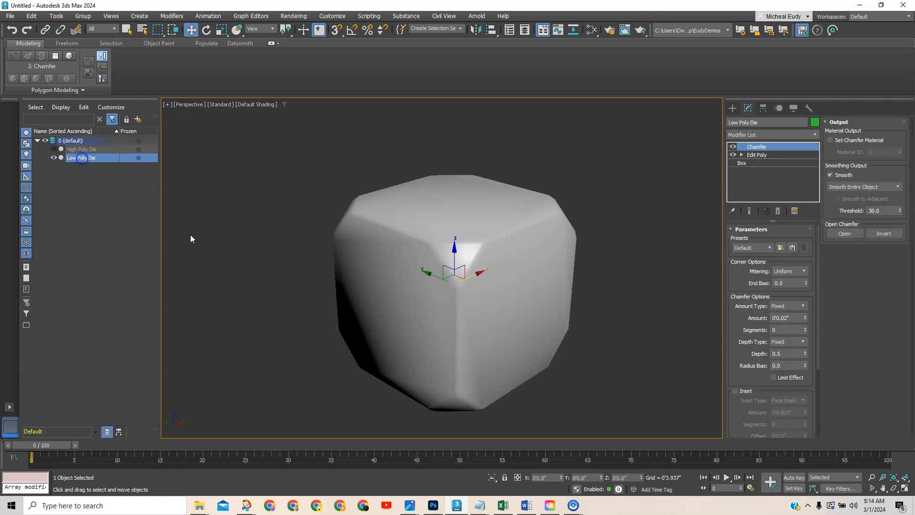
key(F4)
mouse_move(494, 288)
alt+middle_down()
mouse_move(510, 285)
mouse_move(502, 295)
mouse_move(447, 283)
alt+middle_up()
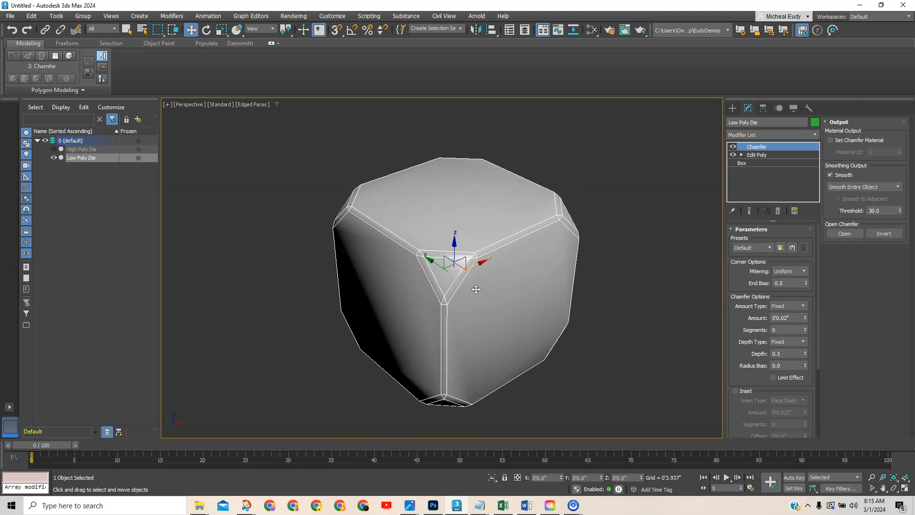
Add an Edit Poly modifier above Low Poly Die's Chamfer.
click(815, 135)
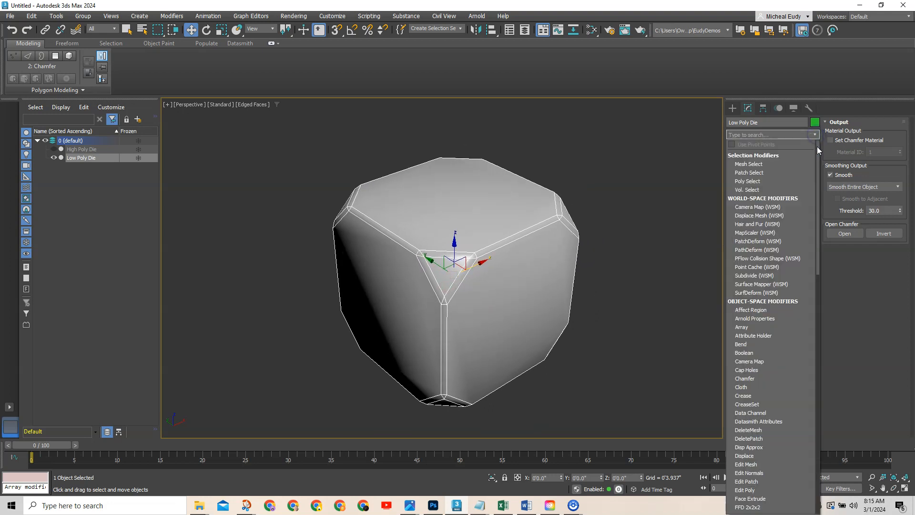
click(673, 159)
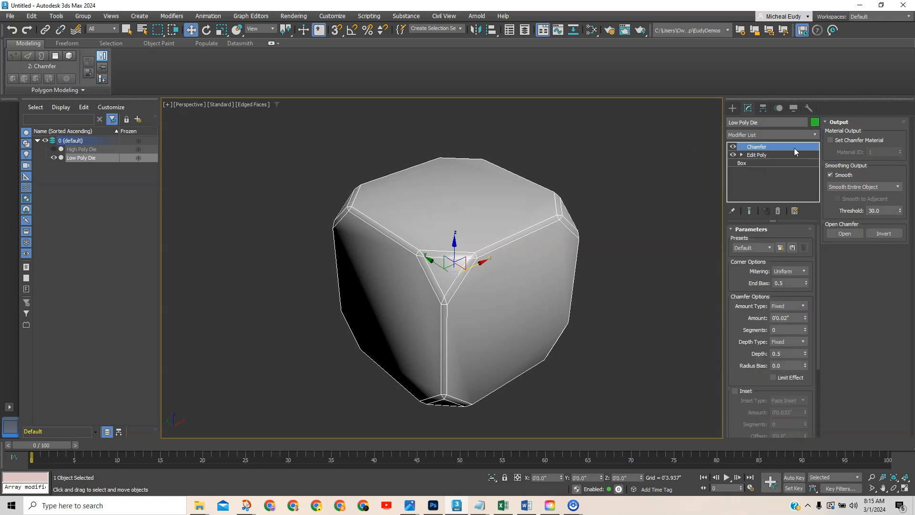
click(814, 135)
scroll(817, 148, down, 3)
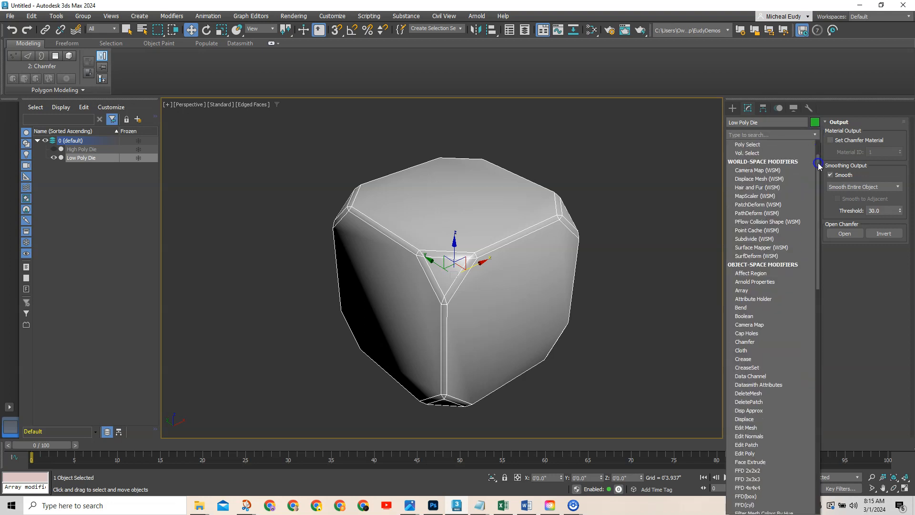
drag(817, 177, 817, 204)
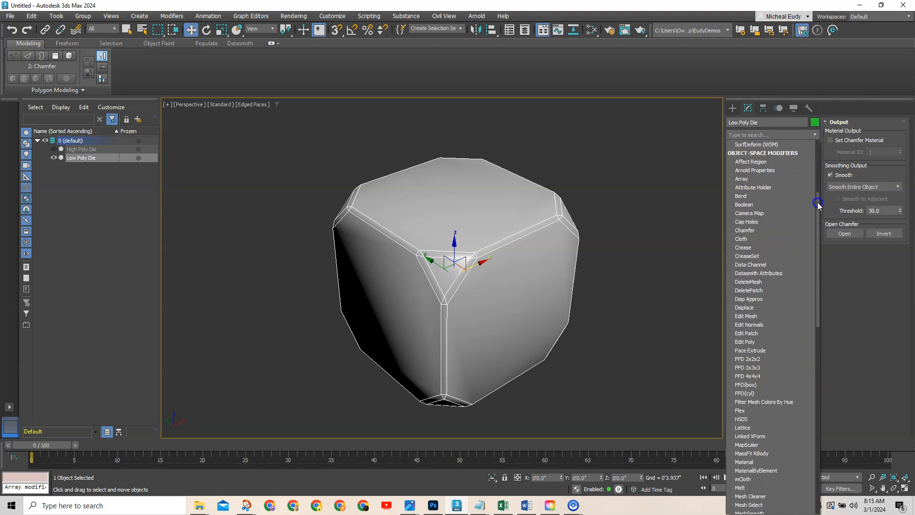
click(746, 341)
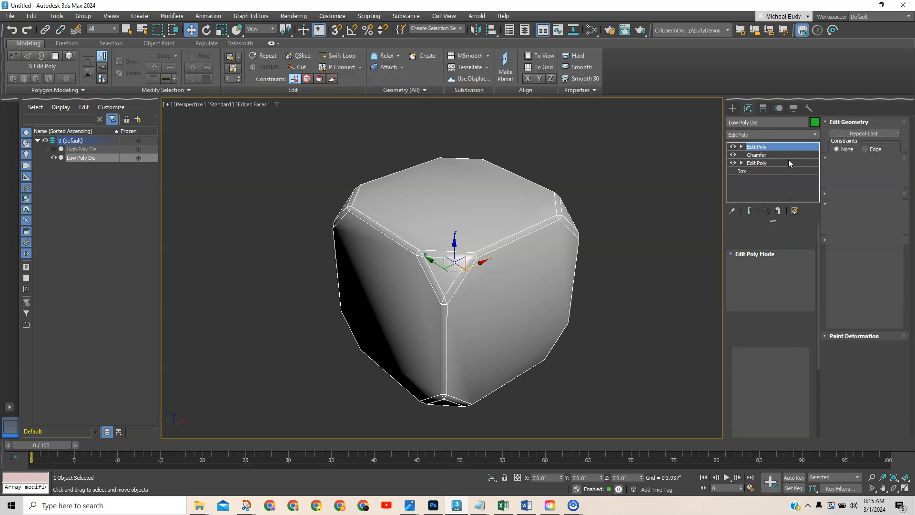
Add an Unwrap UVW modifier on top of the Edit Poly.
click(800, 135)
drag(818, 153, 823, 391)
click(753, 385)
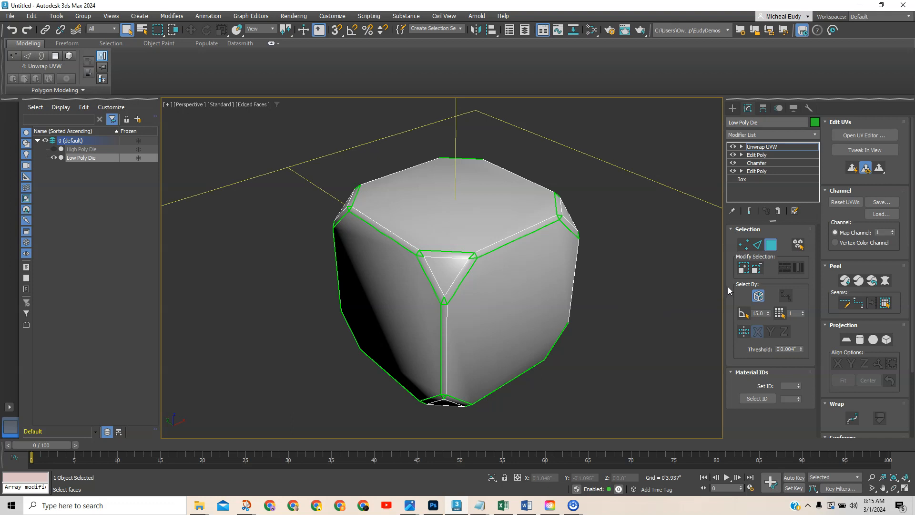
Open the Edit UVWs editor and move its window to the top-left, clear of the die.
click(857, 137)
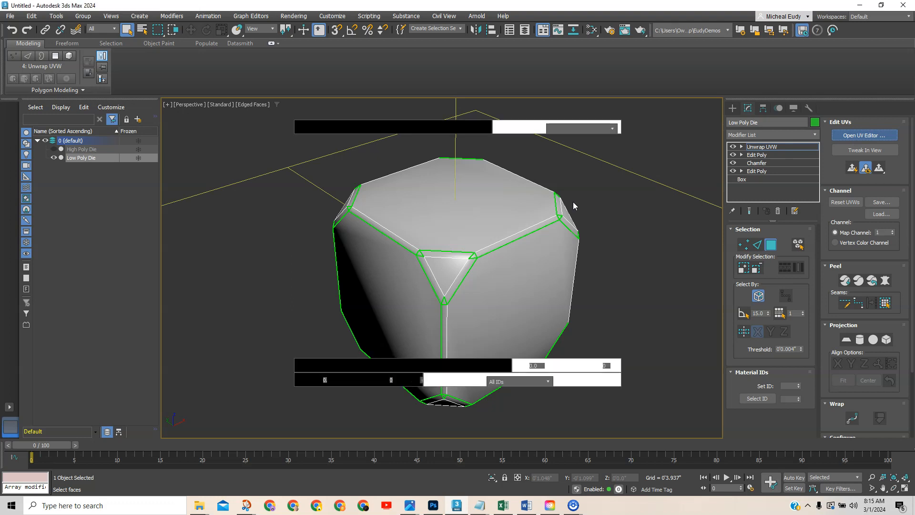
drag(914, 96, 334, 66)
scroll(316, 224, down, 4)
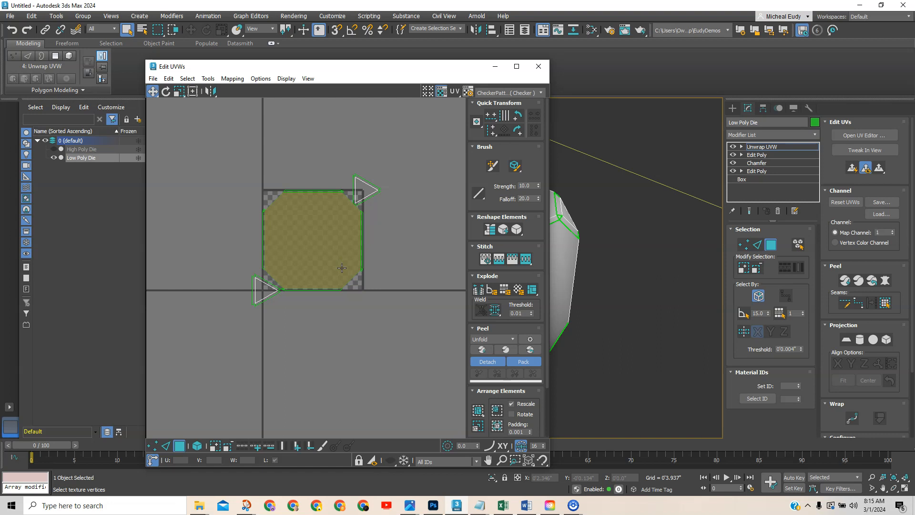
click(261, 353)
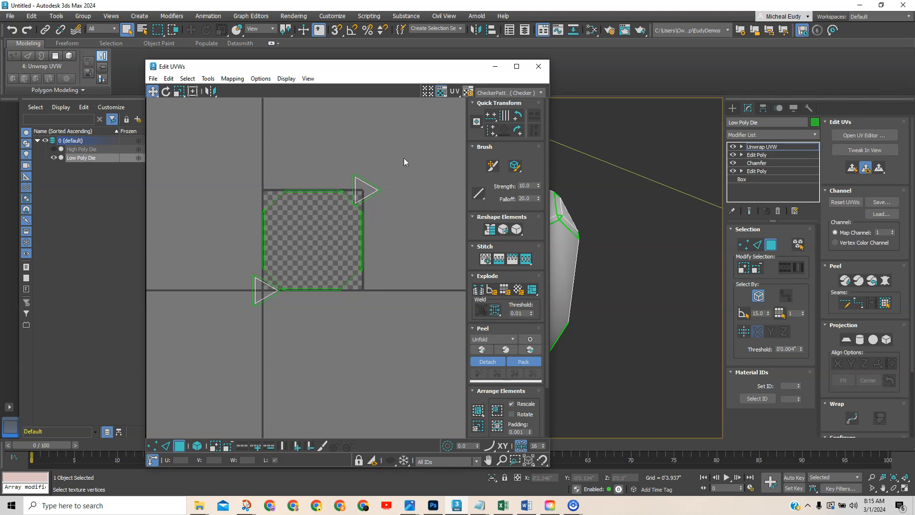
drag(438, 69, 303, 35)
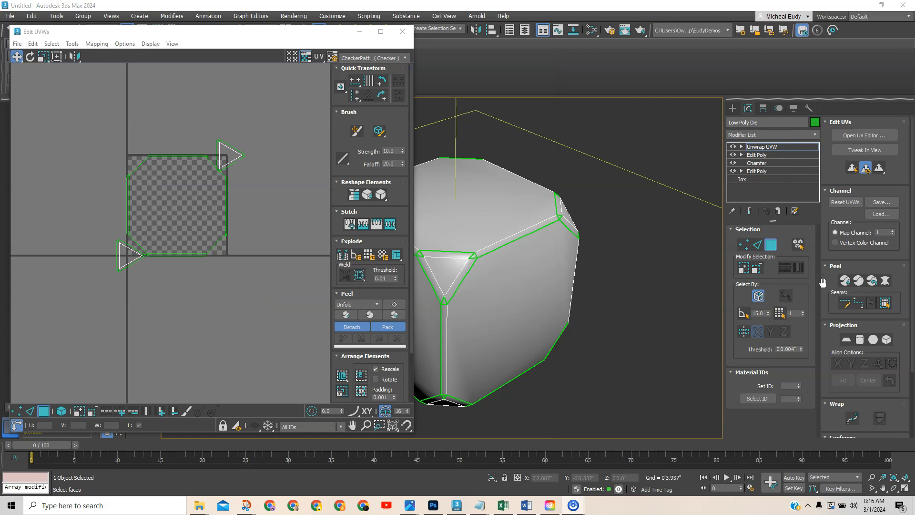
scroll(823, 286, down, 3)
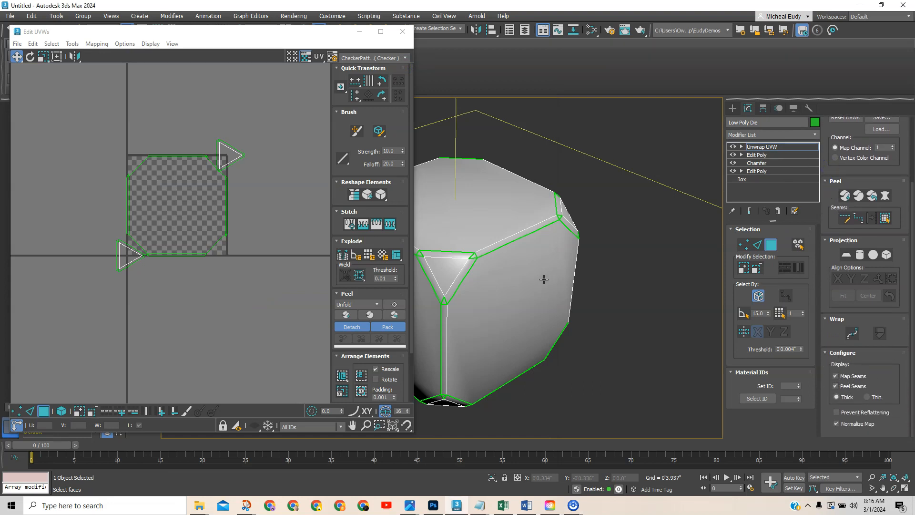
Hide map seams in the viewport and move the Edit UVWs window further left.
click(836, 376)
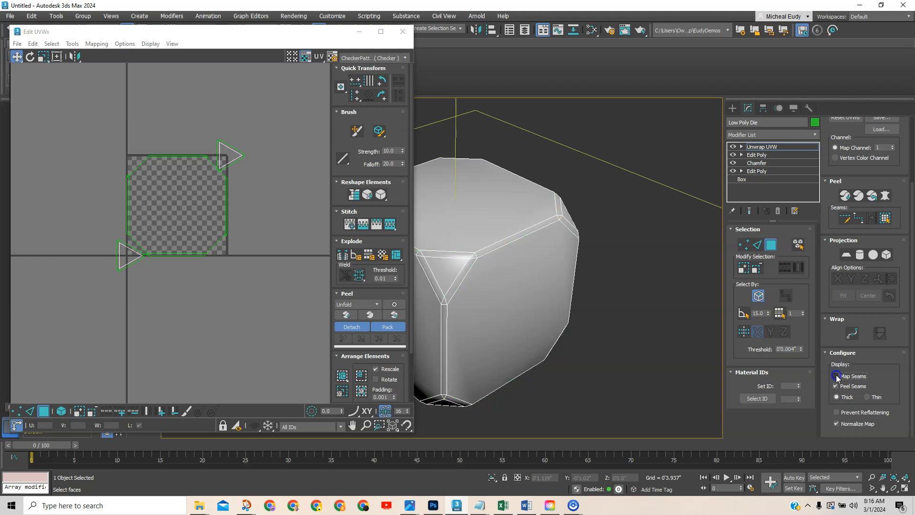
drag(278, 34, 179, 35)
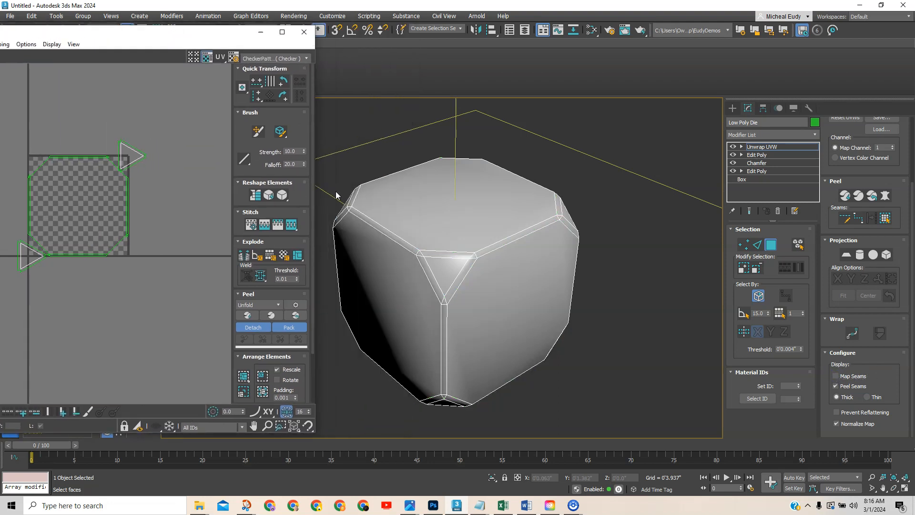
click(859, 218)
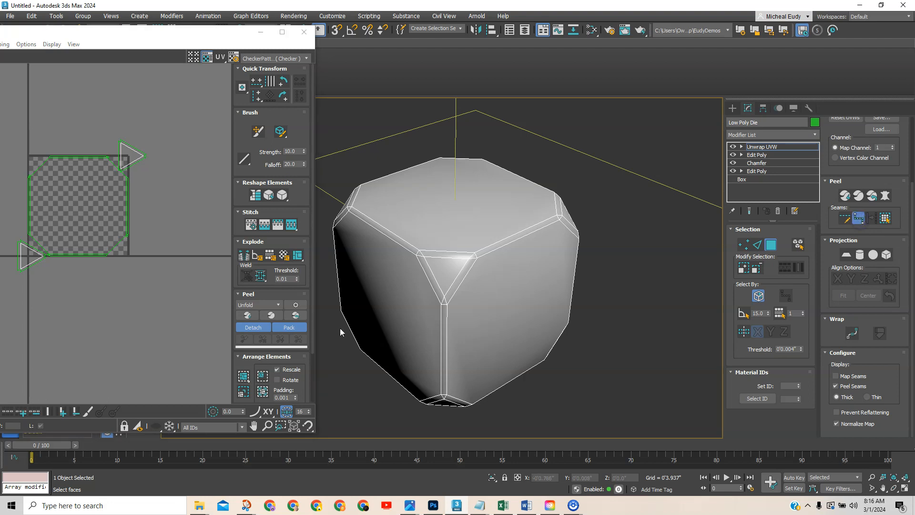
scroll(466, 309, up, 5)
middle_drag(449, 304, 458, 329)
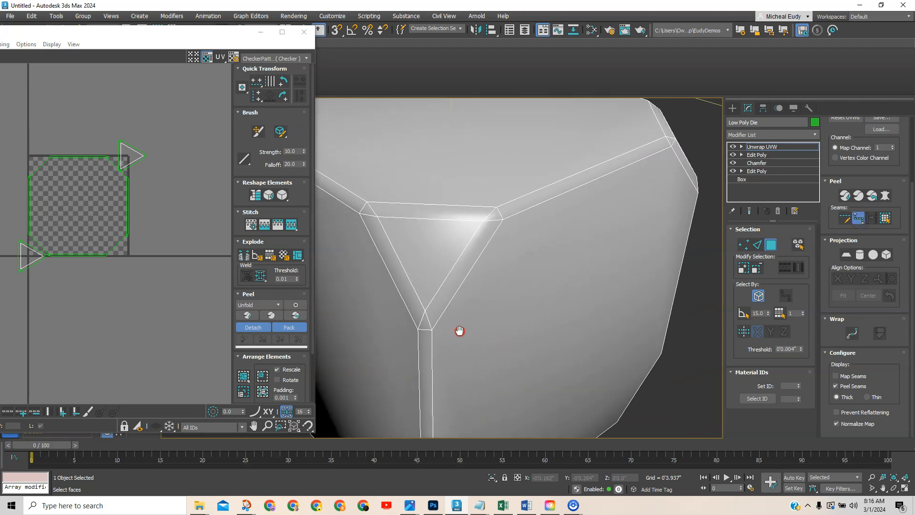
Draw point-to-point seams from a corner vertex along the top region's edges and first corner triangles.
click(431, 328)
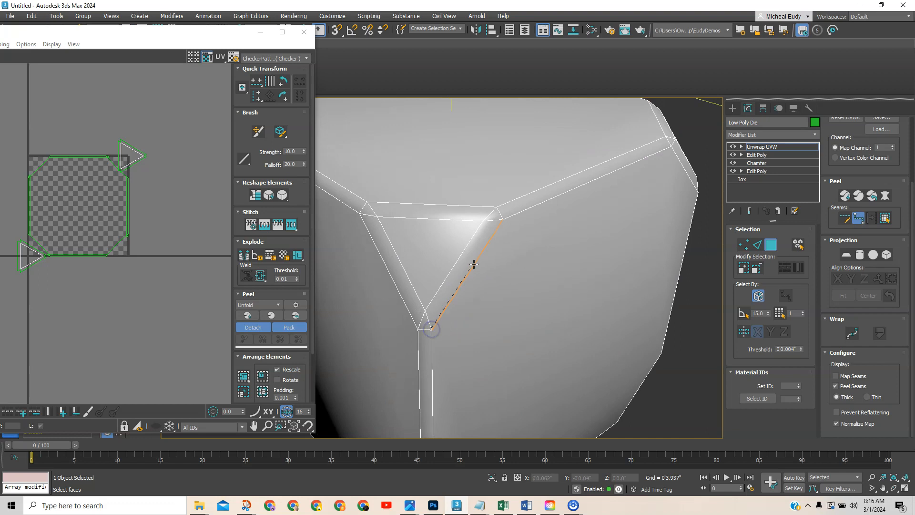
click(502, 219)
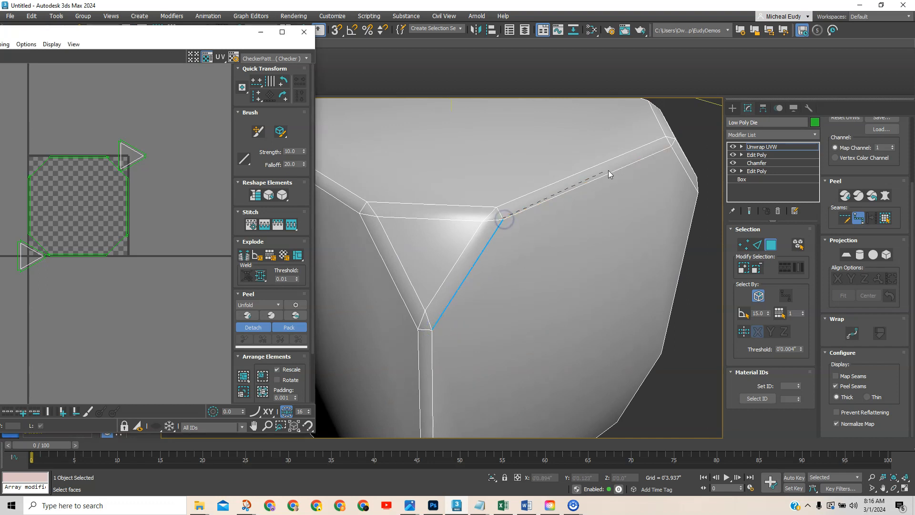
click(670, 148)
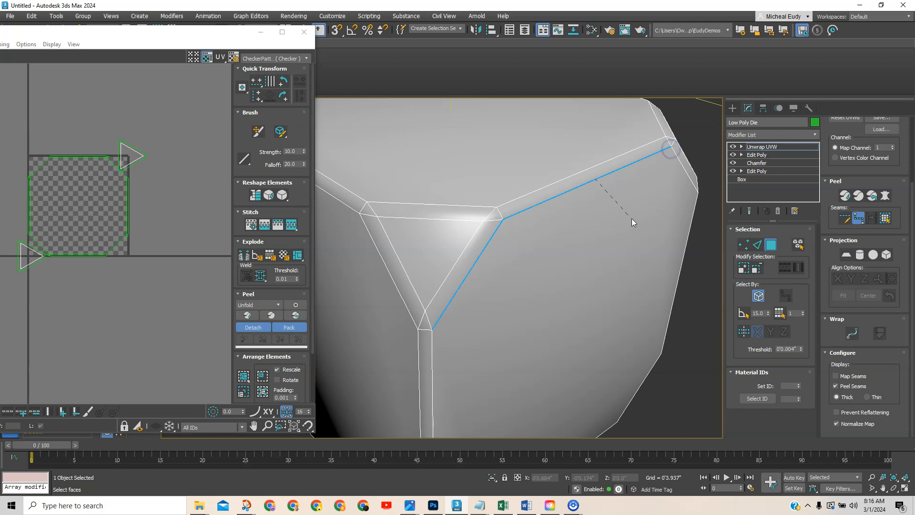
alt+middle_drag(627, 229, 574, 236)
middle_drag(686, 239, 474, 243)
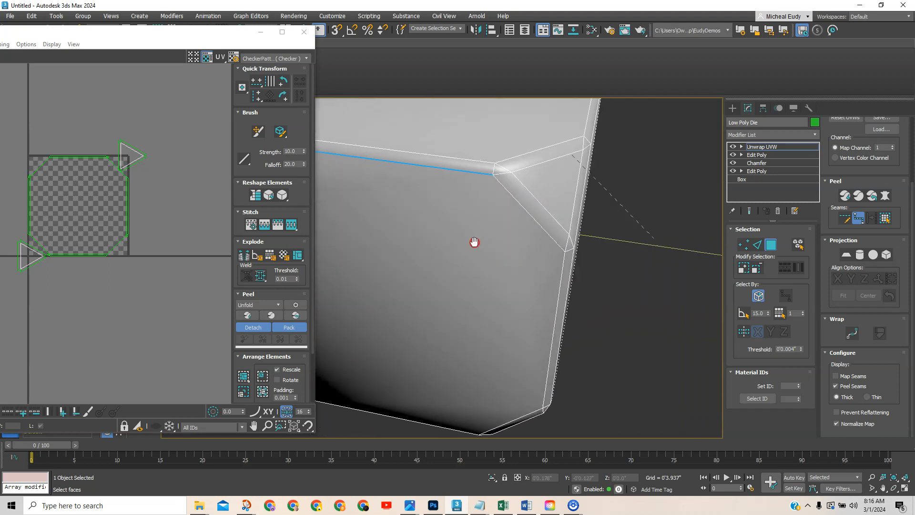
click(563, 250)
alt+middle_drag(563, 253, 552, 273)
click(573, 249)
click(629, 162)
middle_drag(641, 177, 440, 228)
alt+middle_drag(526, 225, 470, 228)
click(588, 196)
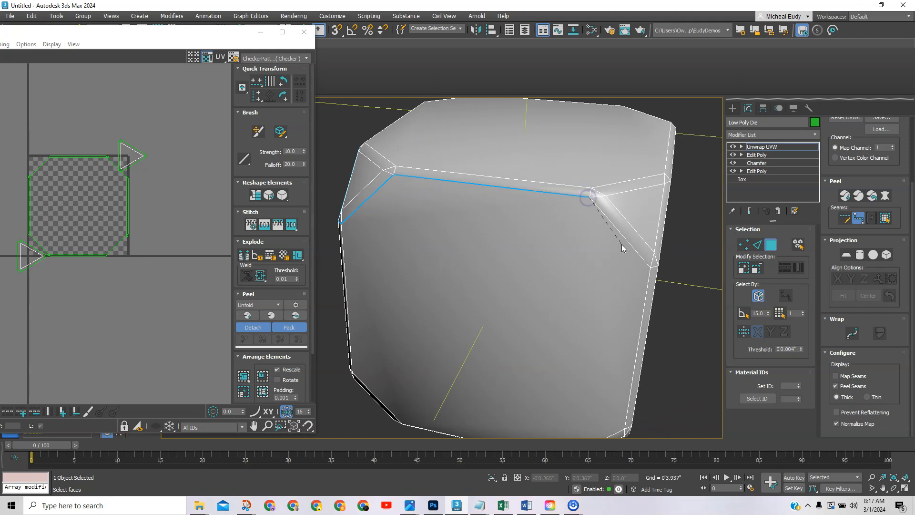
click(649, 268)
Continue the seam around the remaining corner triangles and close the loop at the start vertex.
alt+middle_drag(646, 268, 627, 285)
click(651, 271)
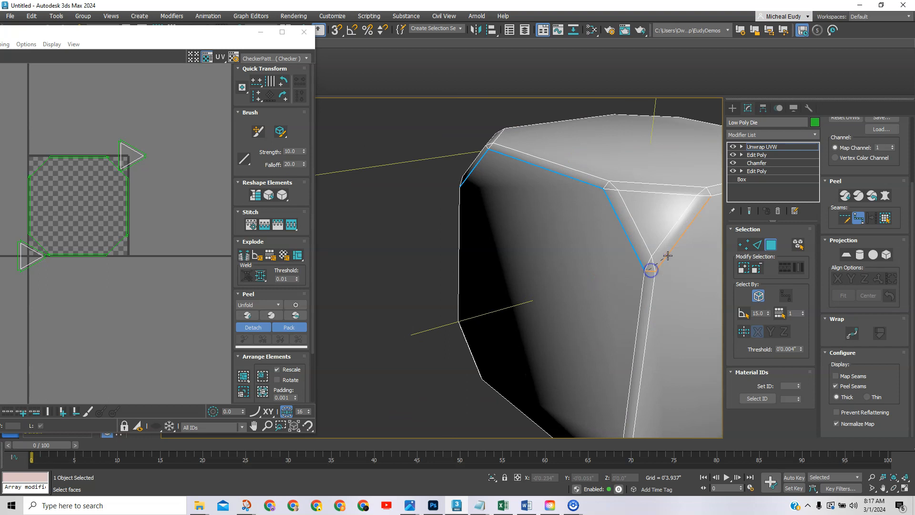
click(674, 248)
middle_drag(683, 258, 492, 280)
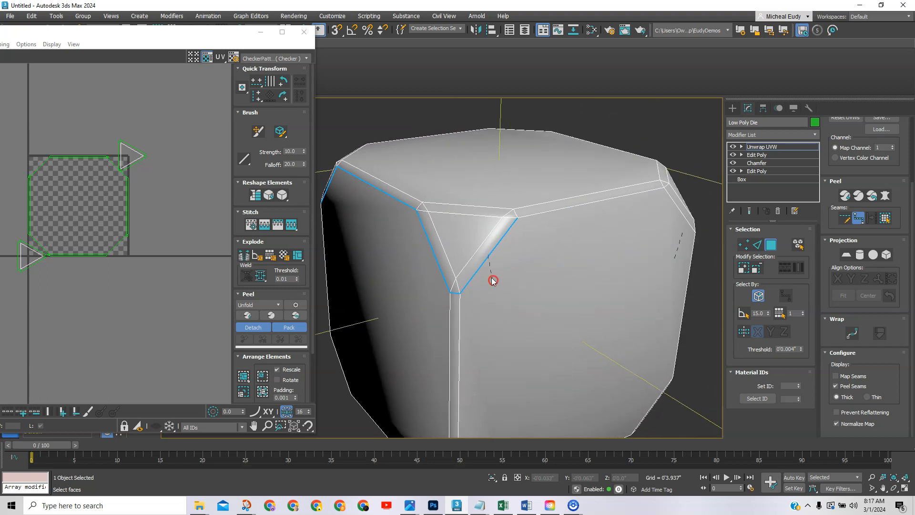
alt+middle_drag(541, 229, 505, 232)
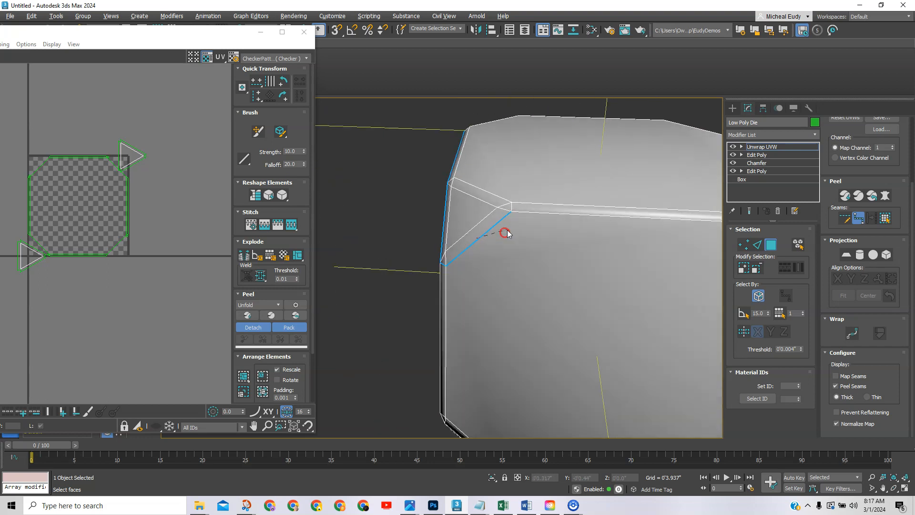
click(546, 213)
middle_drag(632, 253, 419, 249)
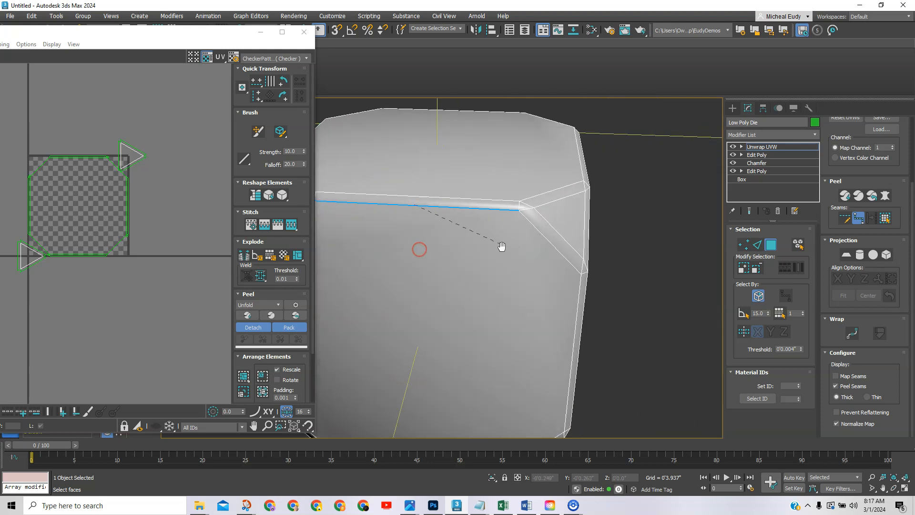
middle_drag(505, 249, 470, 247)
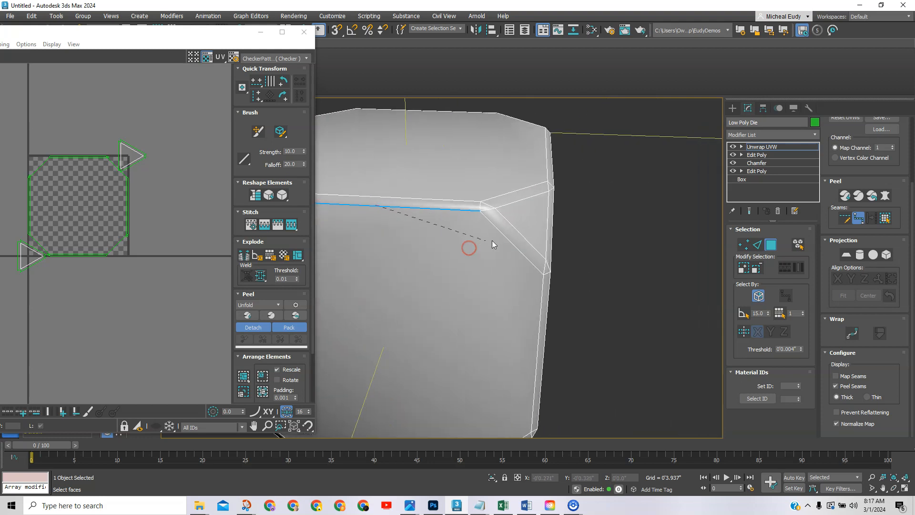
click(543, 275)
alt+middle_drag(512, 292, 509, 287)
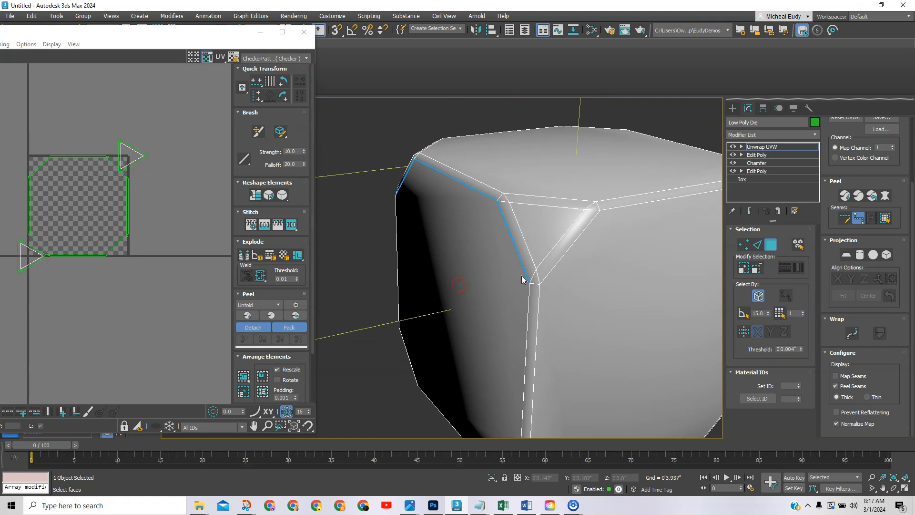
click(600, 210)
alt+middle_drag(608, 226, 467, 259)
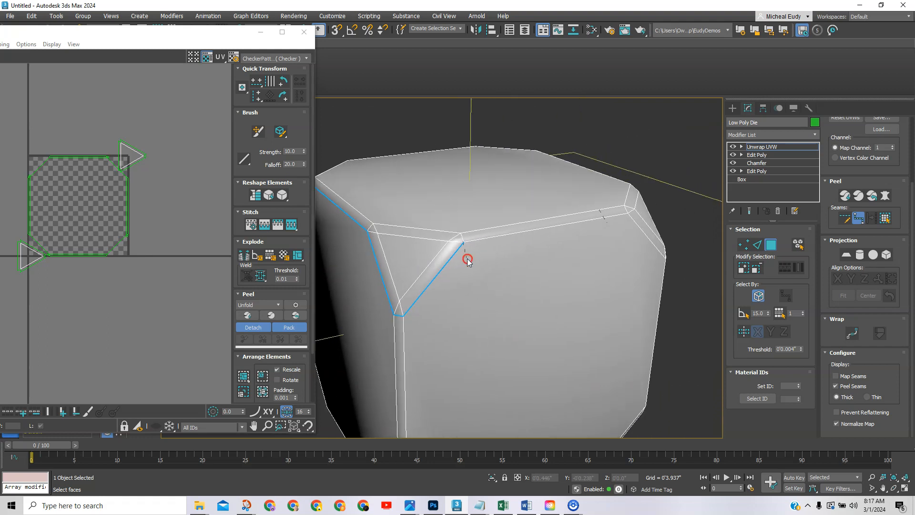
click(627, 215)
middle_drag(620, 251, 613, 251)
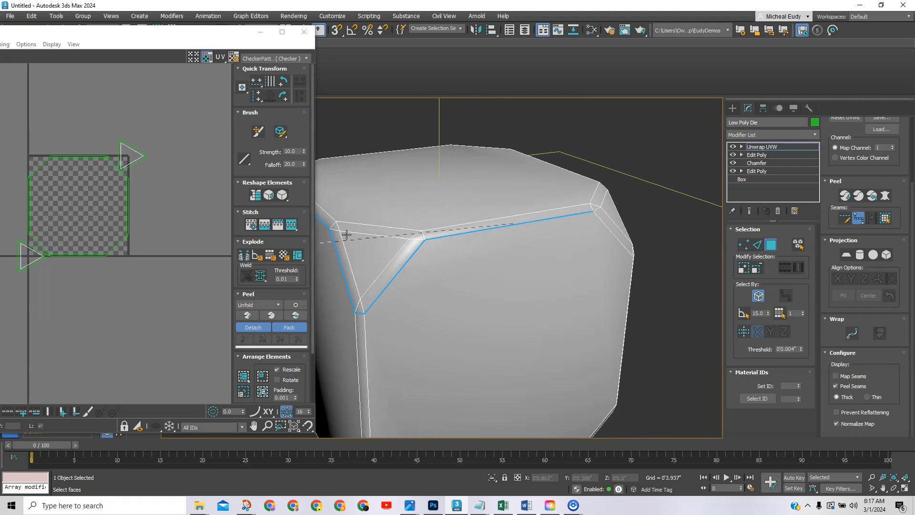
alt+middle_drag(538, 251, 514, 255)
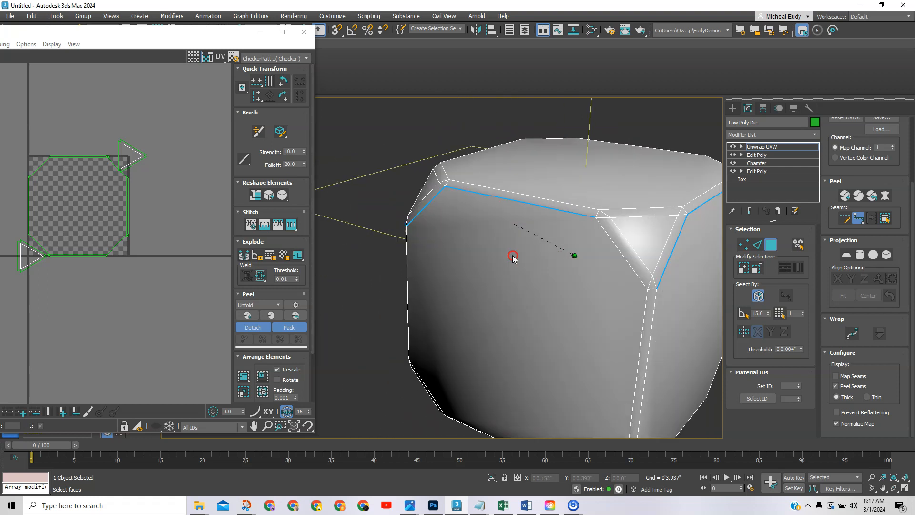
click(647, 287)
scroll(631, 299, up, 3)
middle_drag(657, 298, 572, 292)
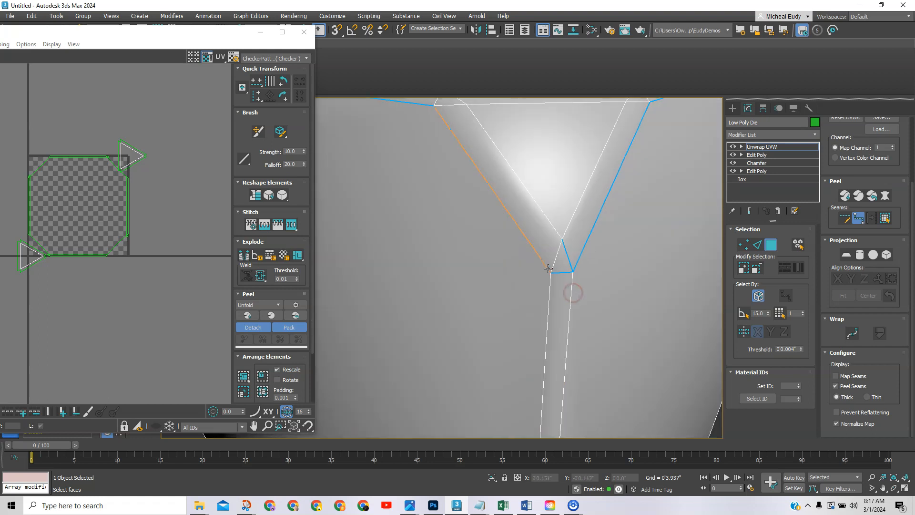
scroll(483, 310, down, 4)
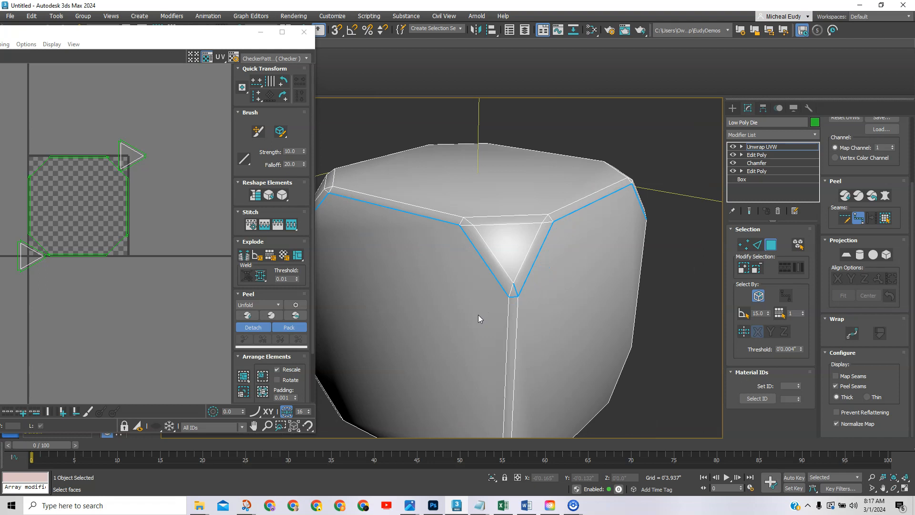
With Edit Seams, add a corner triangle's inner edge to the seam, then remove it.
click(844, 218)
click(526, 256)
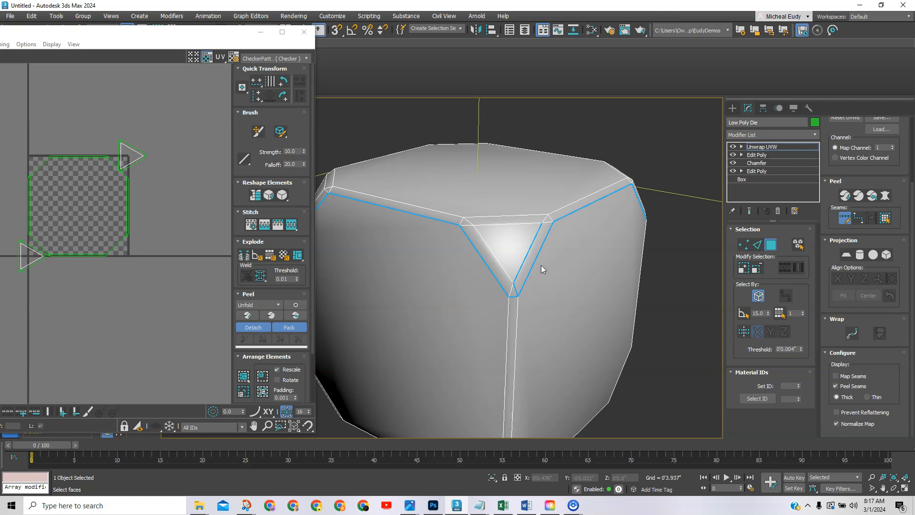
scroll(551, 272, up, 2)
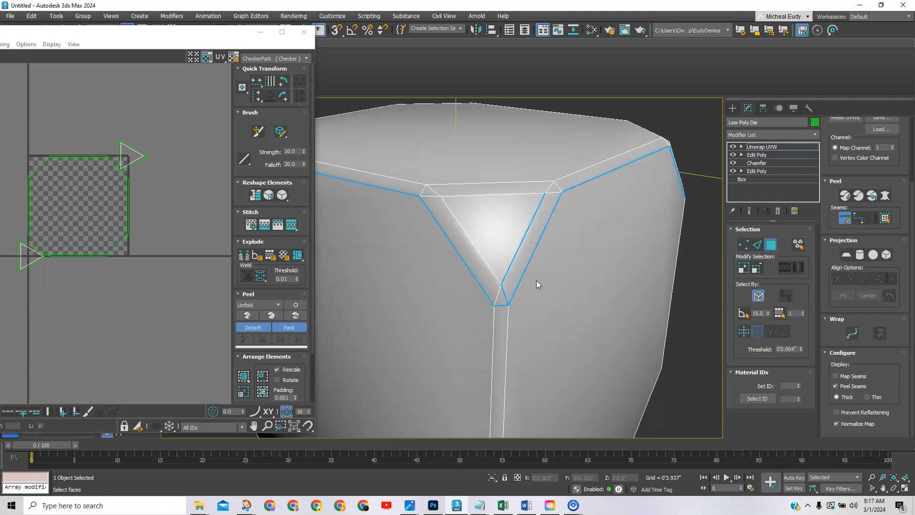
alt+click(516, 256)
scroll(480, 263, down, 3)
alt+middle_drag(479, 262, 527, 286)
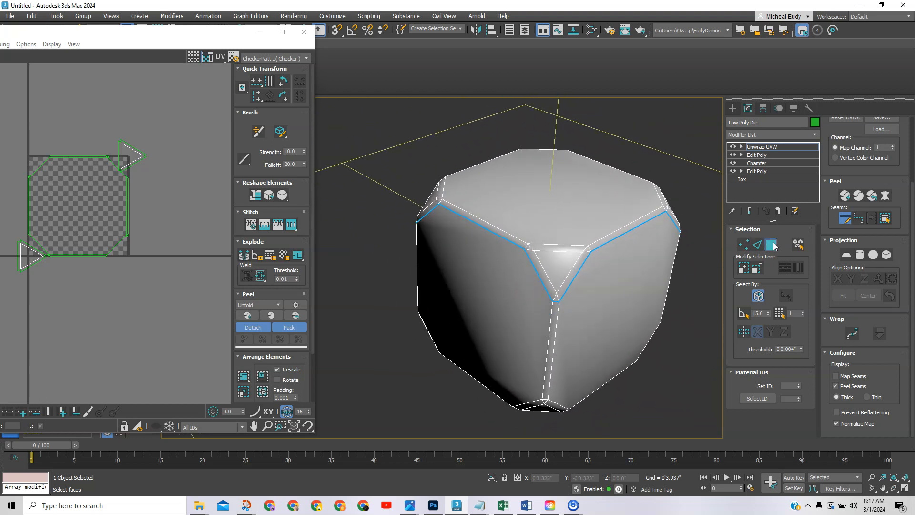
Select the top octagonal face and a corner triangle, then expand the selection to the seams.
click(843, 220)
click(572, 213)
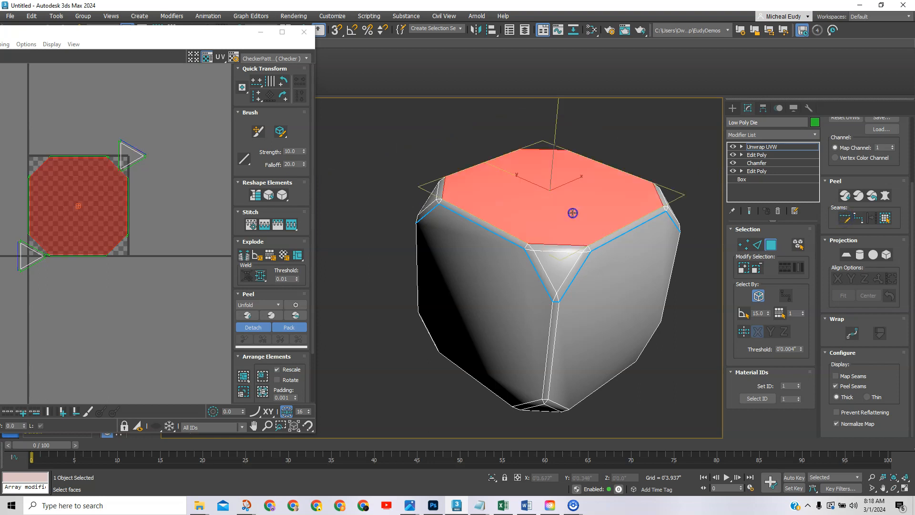
click(553, 258)
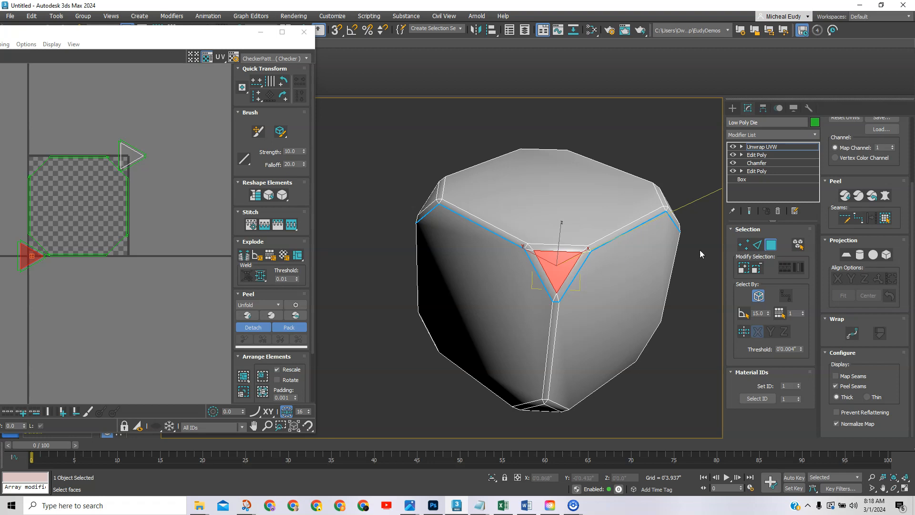
click(886, 218)
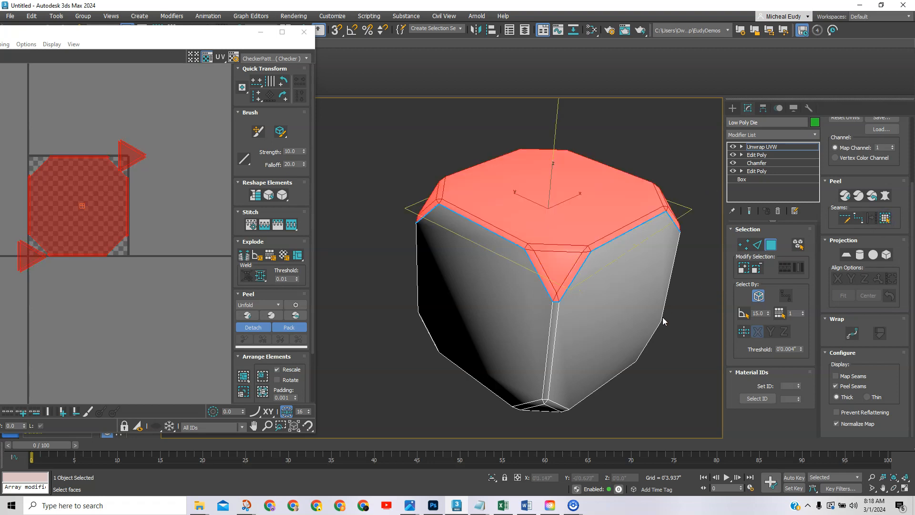
alt+middle_drag(579, 221, 490, 225)
middle_drag(672, 244, 577, 241)
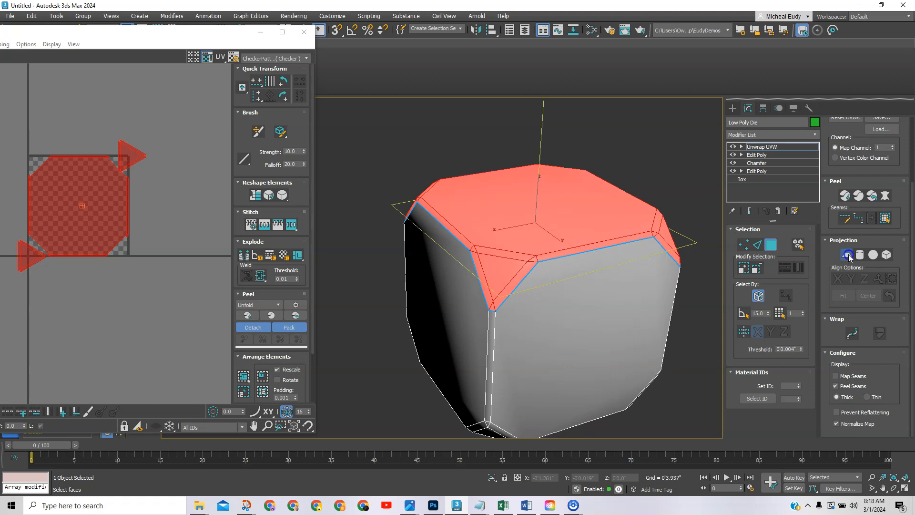
Planar-map the selected top region aligned to Z, then move the Edit UVWs window right.
click(847, 254)
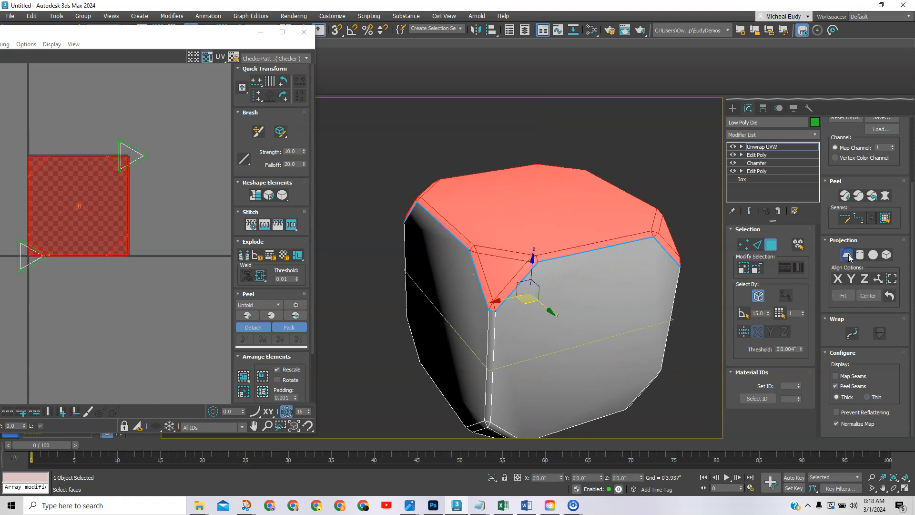
click(838, 280)
click(865, 279)
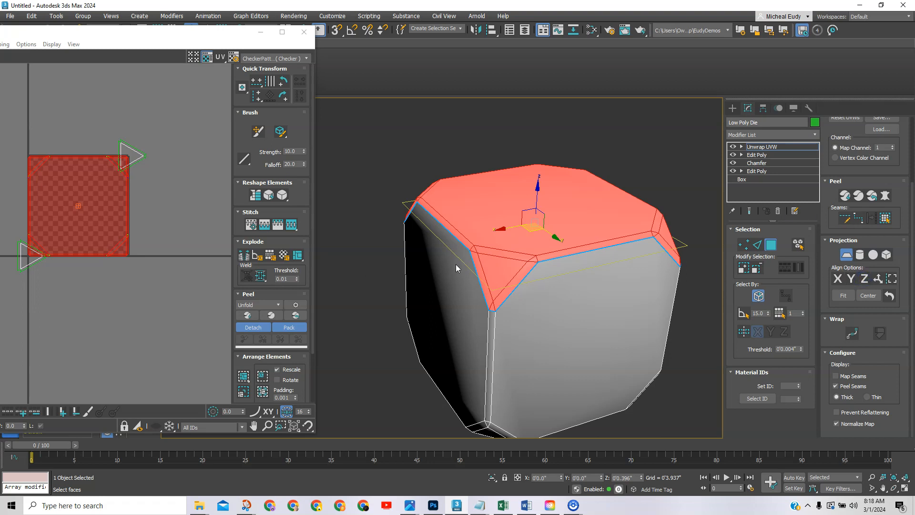
middle_click(96, 275)
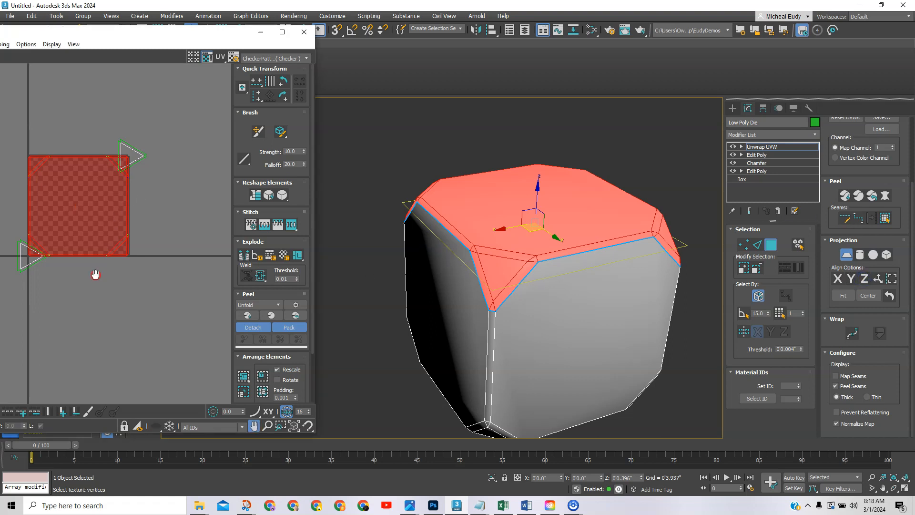
click(846, 255)
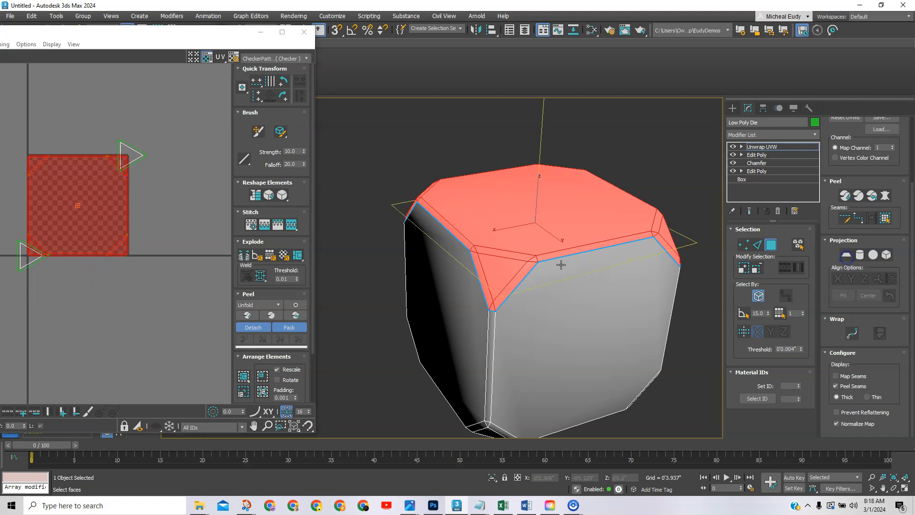
drag(189, 32, 348, 33)
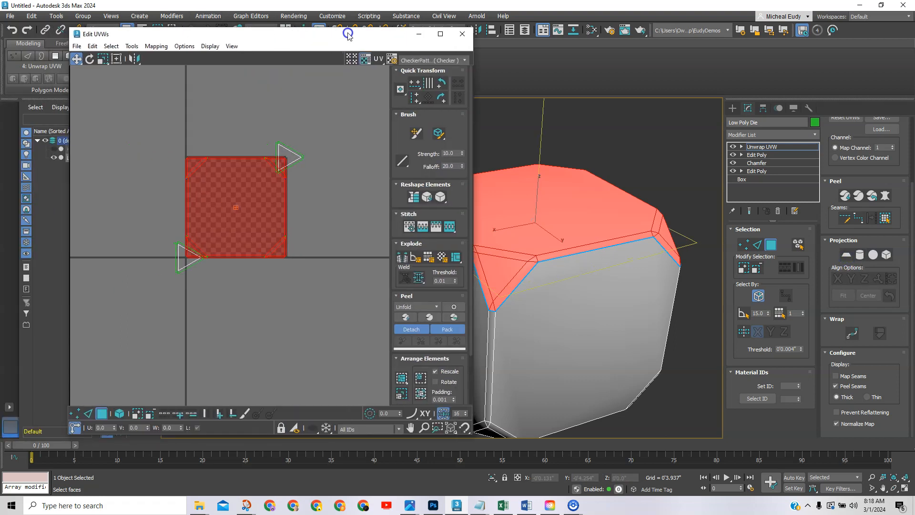
Move the top region's UV island up-left off the checker tile.
click(236, 233)
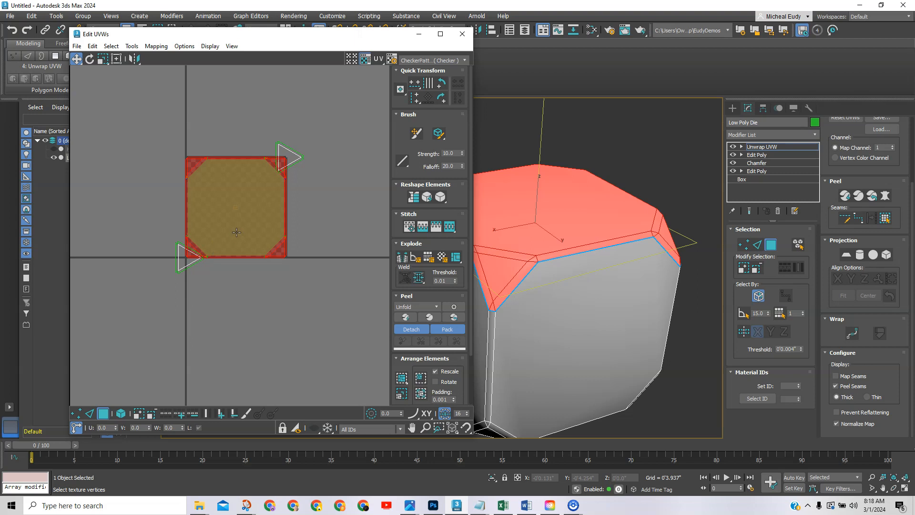
drag(236, 232, 111, 134)
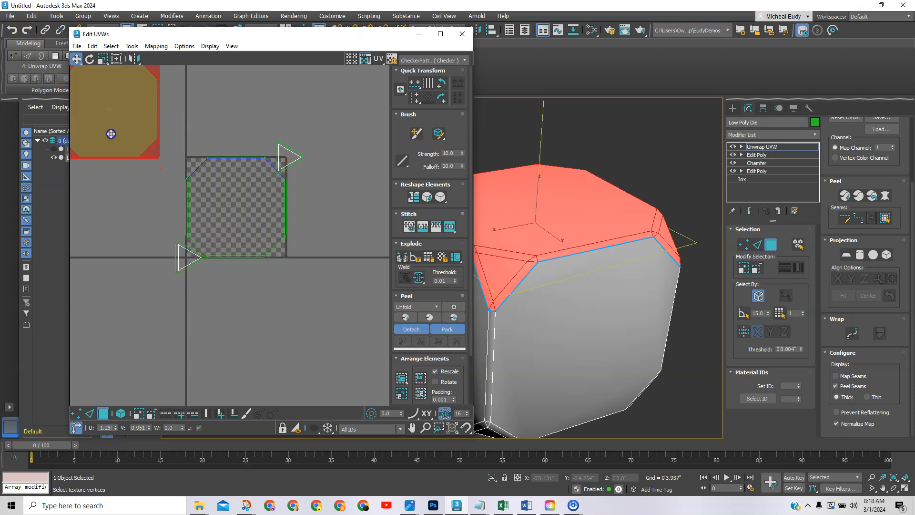
middle_drag(112, 122, 296, 230)
drag(296, 231, 192, 171)
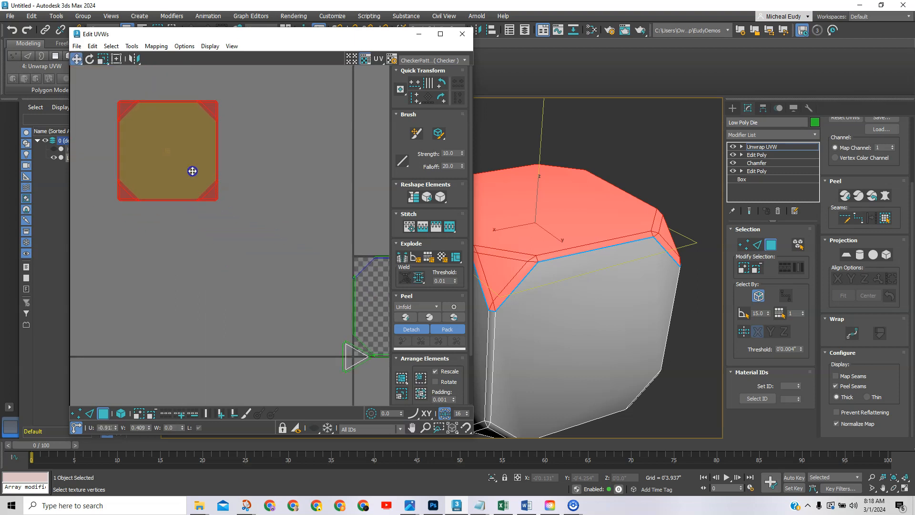
middle_drag(266, 204, 194, 160)
scroll(157, 143, down, 1)
Box-select the octagonal UV face and move it below the checker tile.
drag(174, 153, 335, 309)
drag(263, 221, 337, 340)
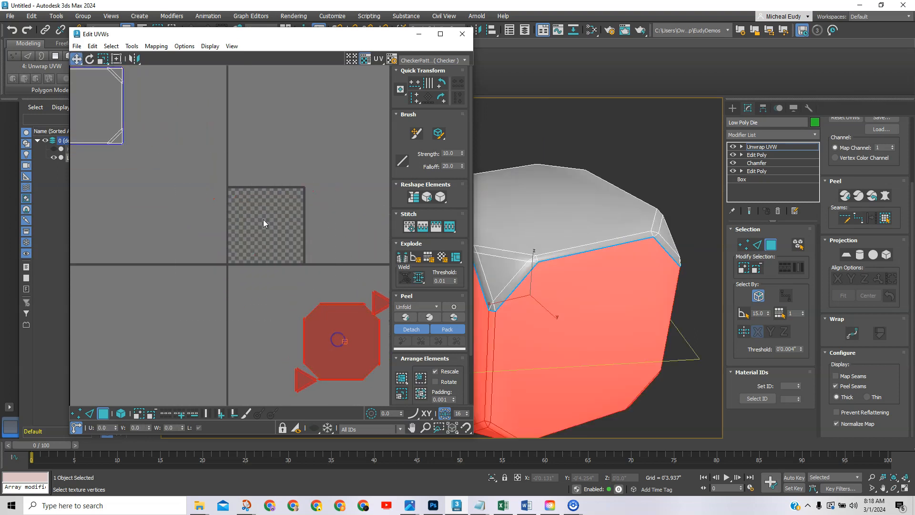
scroll(239, 211, up, 2)
middle_drag(245, 253, 185, 242)
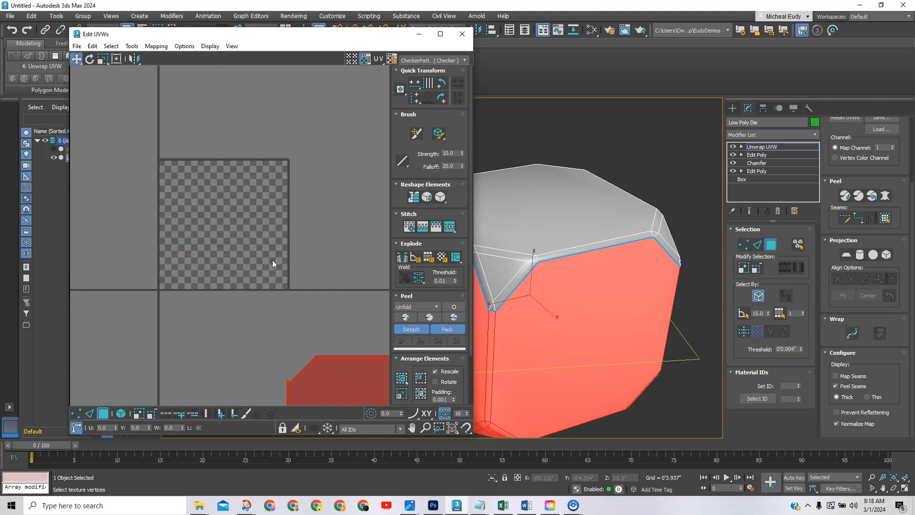
middle_drag(184, 165, 309, 259)
middle_drag(159, 196, 337, 270)
Marquee-select all overlapping top-cap polygons, including the chamfer corner faces.
click(263, 227)
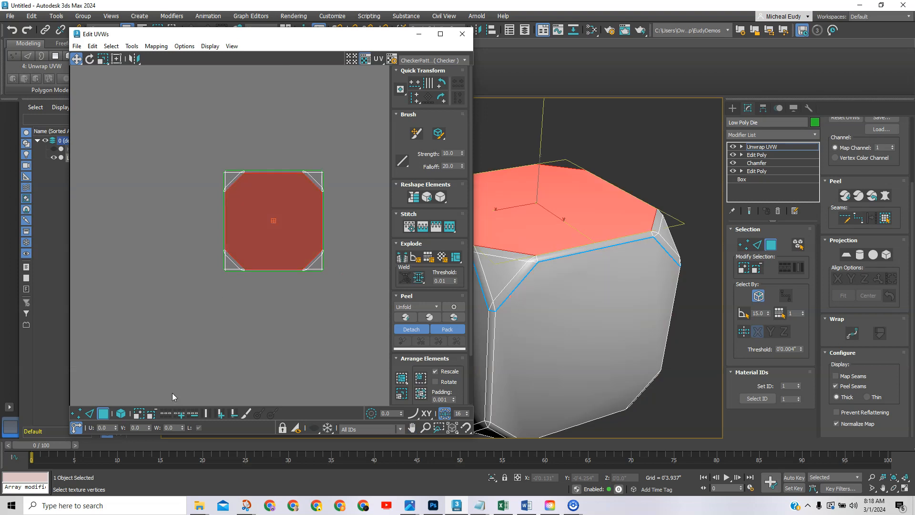
click(163, 294)
drag(167, 115, 364, 318)
middle_drag(277, 216, 281, 243)
scroll(281, 244, down, 1)
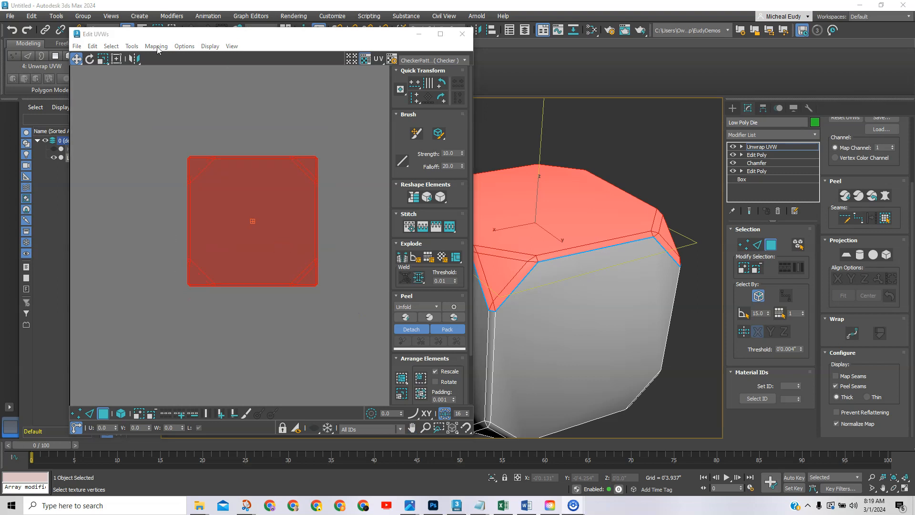
Relax the top-cap UV island with the Unfold3D Optimize method, then deselect and close Relax.
click(131, 47)
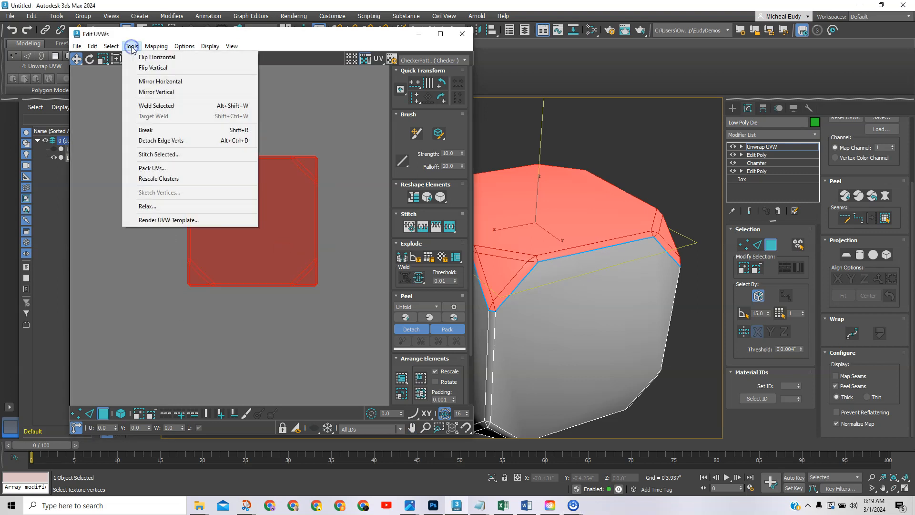
click(155, 207)
drag(89, 105, 160, 86)
click(169, 96)
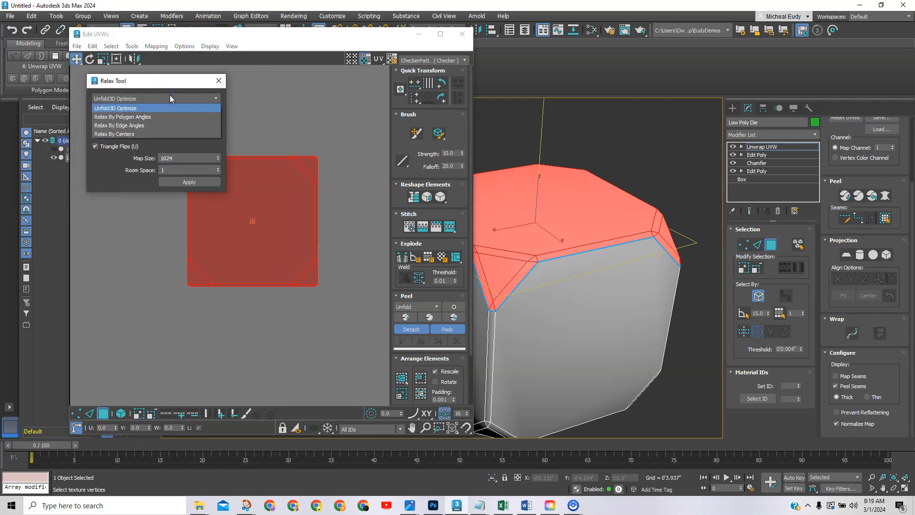
click(170, 95)
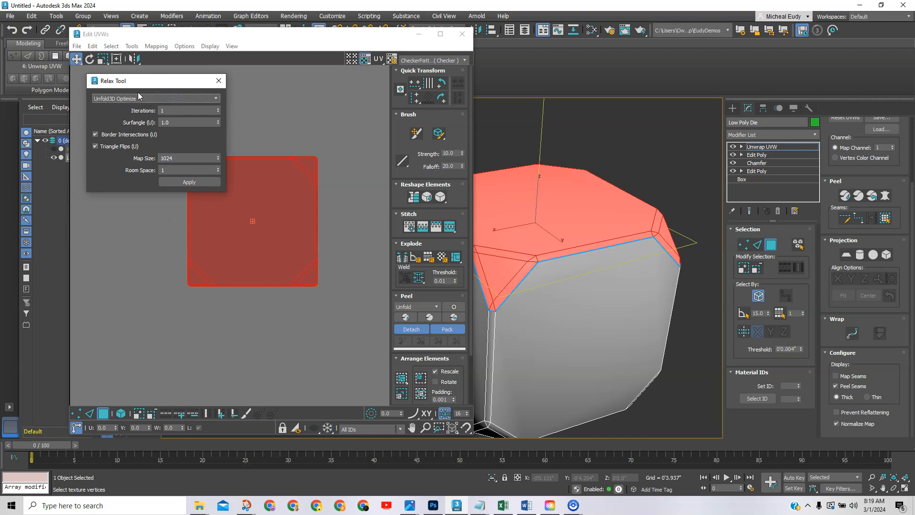
drag(149, 85, 114, 86)
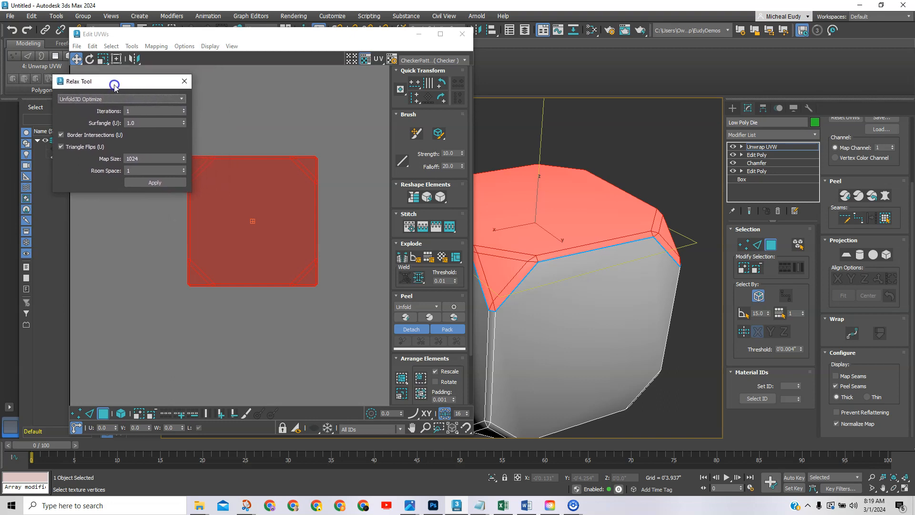
click(137, 182)
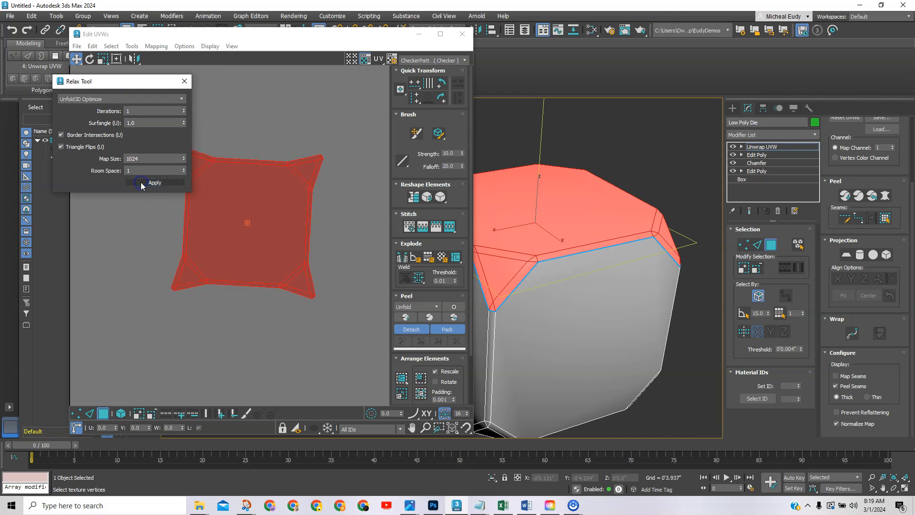
drag(114, 85, 64, 84)
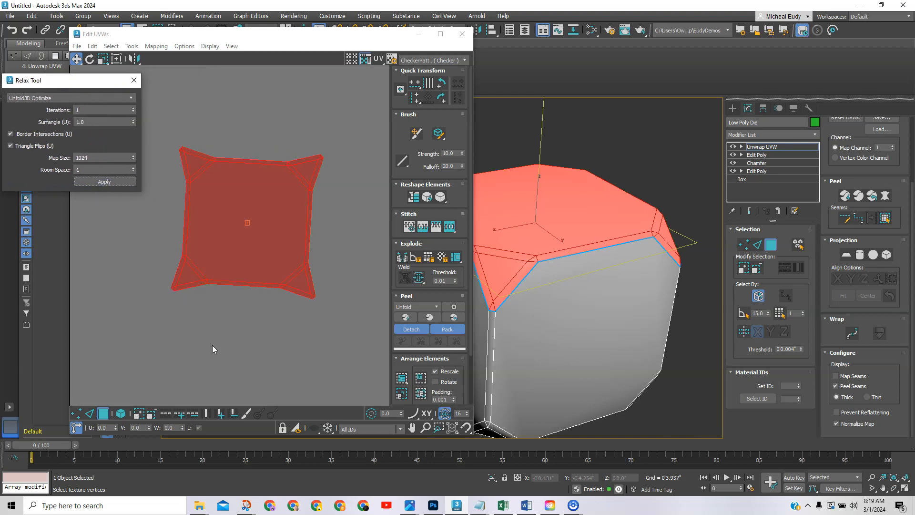
click(342, 268)
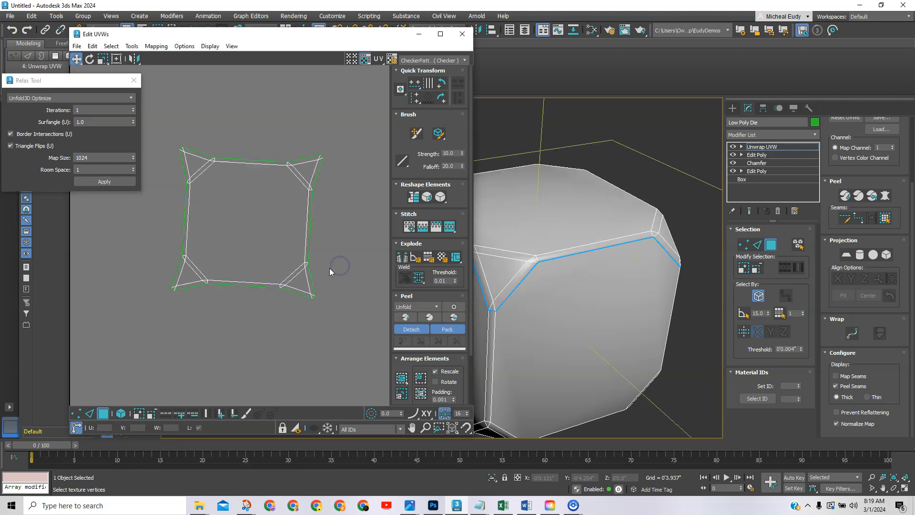
click(134, 80)
scroll(258, 213, up, 2)
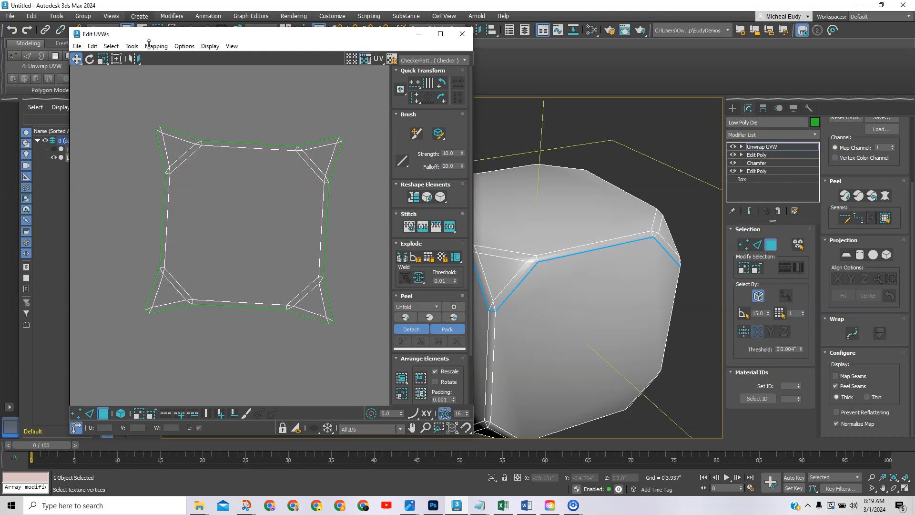
Align the top-cap island to its top edge so its sides run straight, then return to Polygon mode.
click(101, 414)
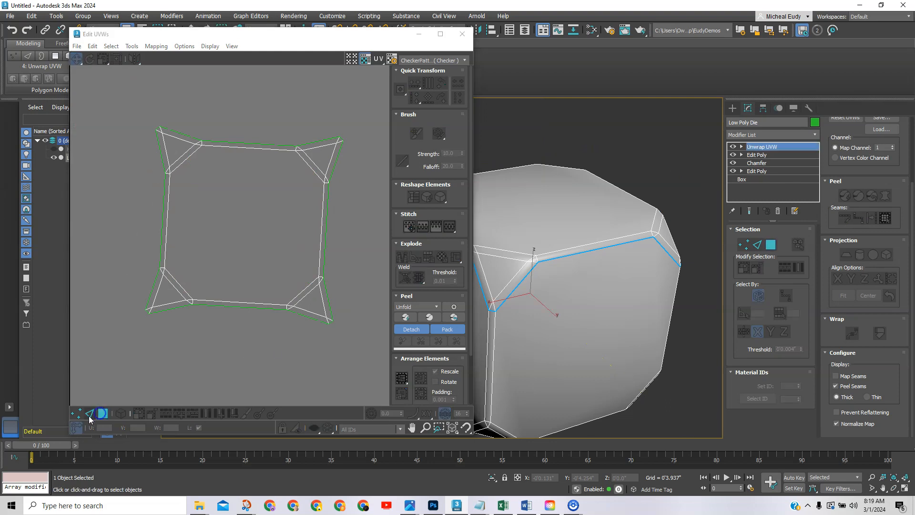
click(90, 413)
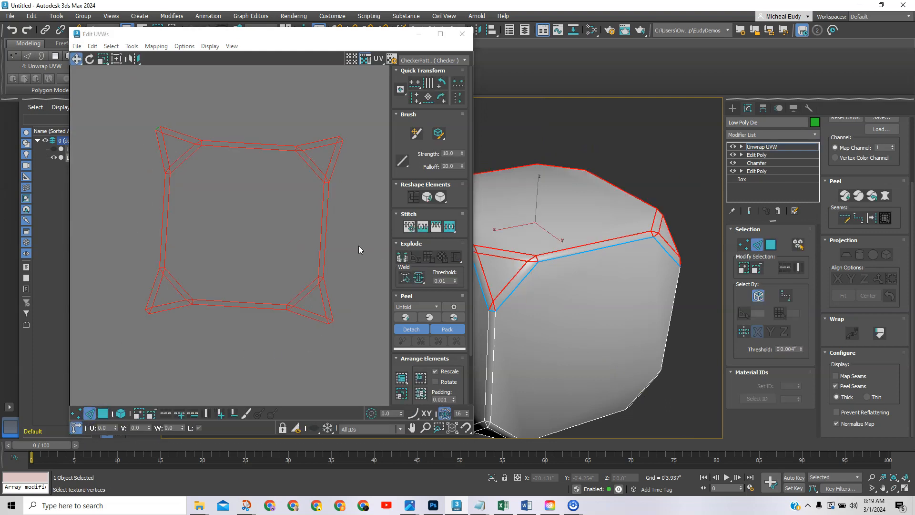
click(326, 237)
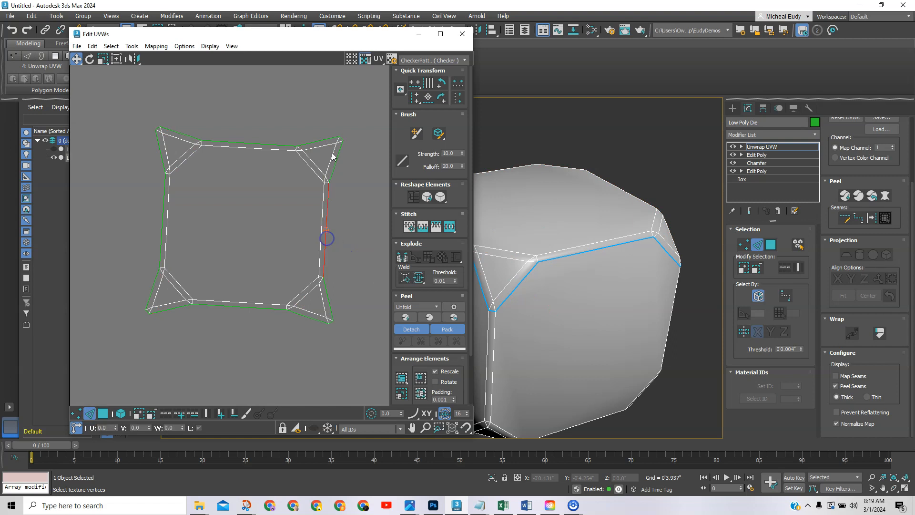
click(260, 144)
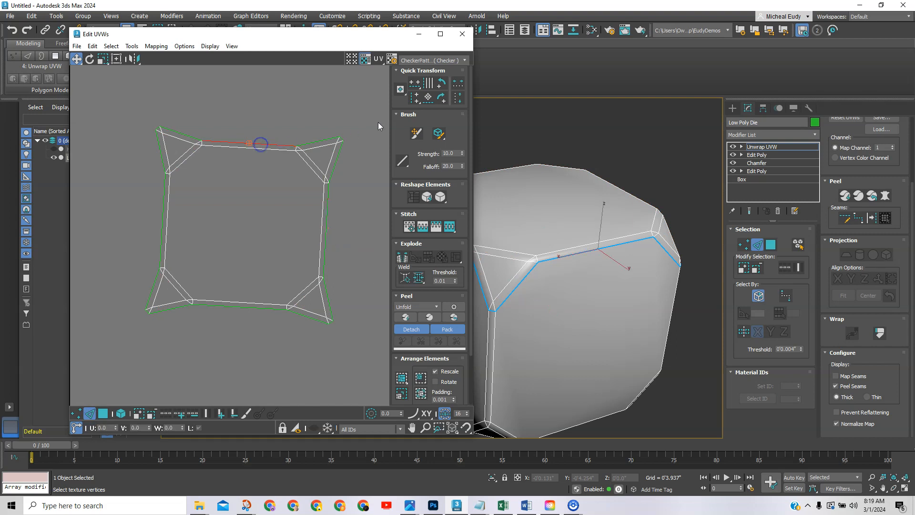
click(428, 98)
click(268, 104)
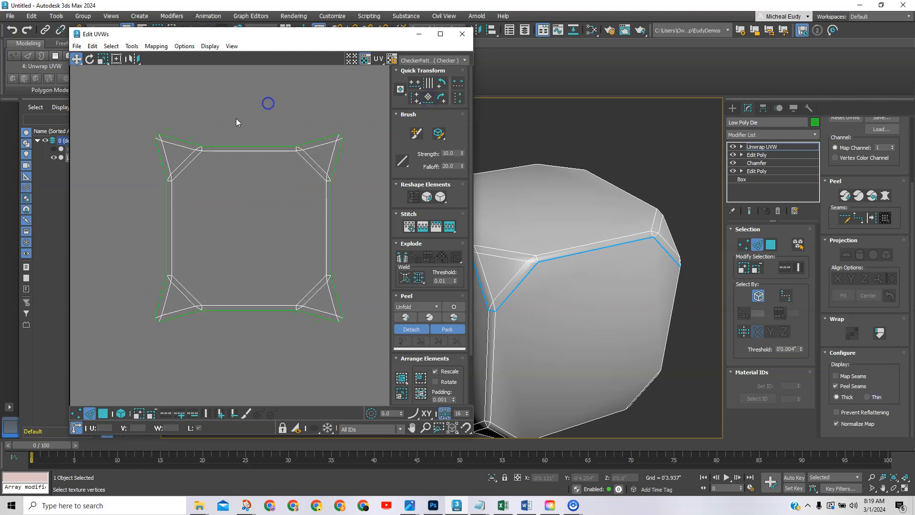
scroll(217, 351, down, 2)
middle_drag(220, 349, 219, 303)
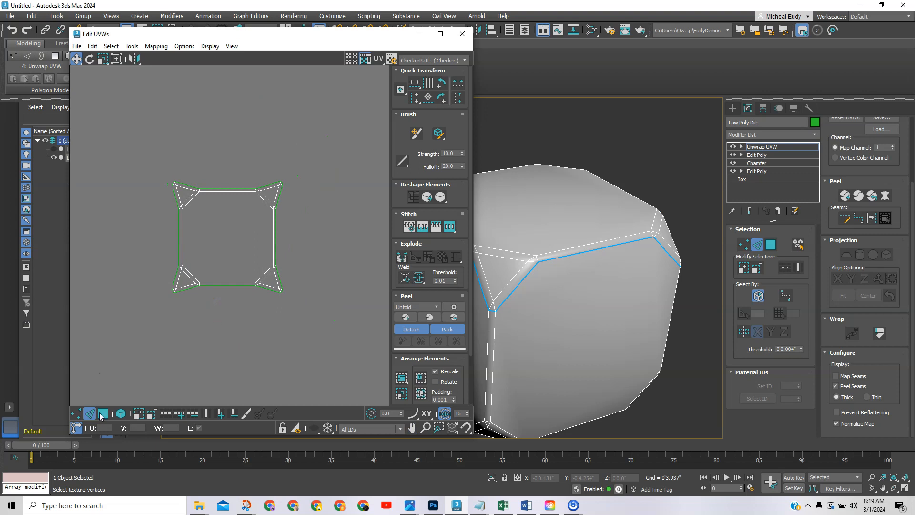
click(103, 414)
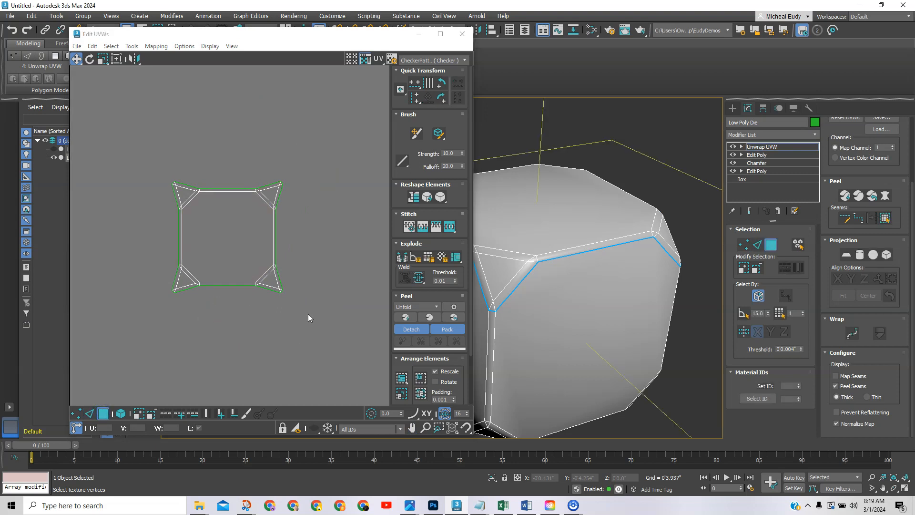
middle_drag(307, 317, 289, 314)
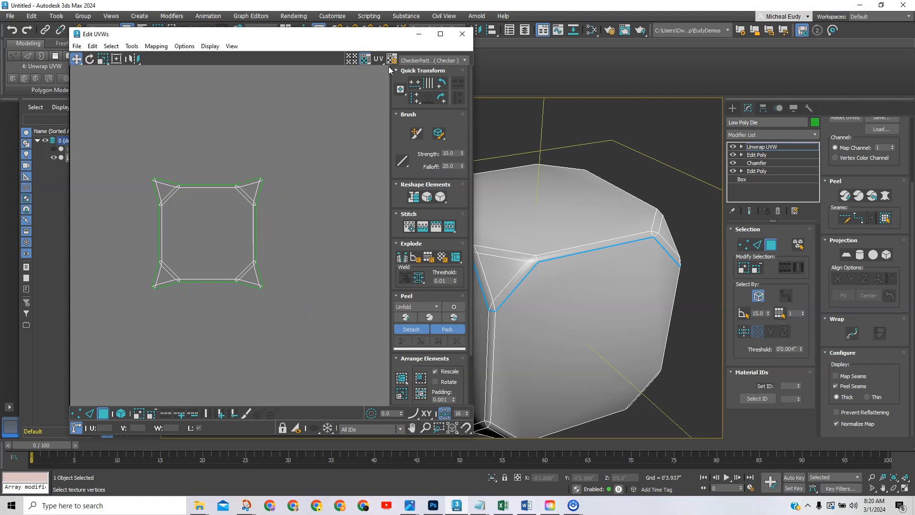
Select the first four bottom chamfer edges of the die in Edge mode.
drag(379, 38, 241, 36)
middle_drag(527, 341, 514, 266)
scroll(517, 271, up, 4)
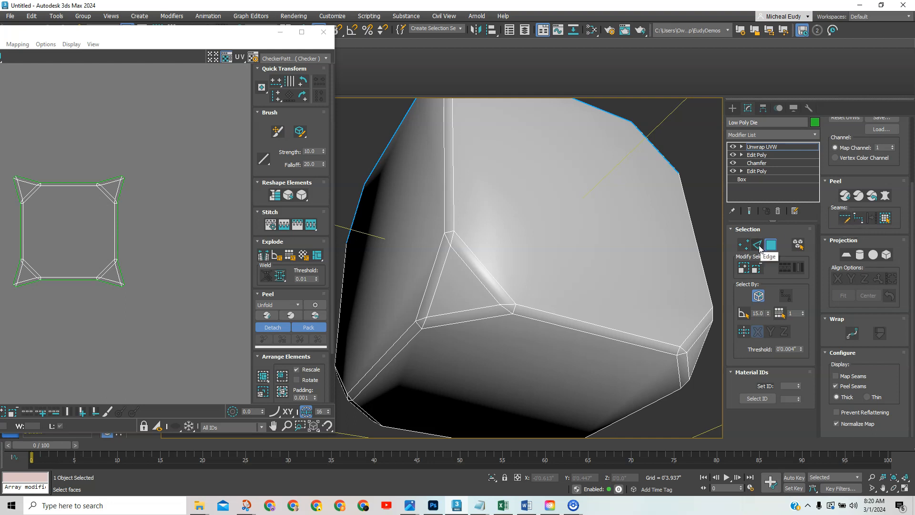
click(758, 245)
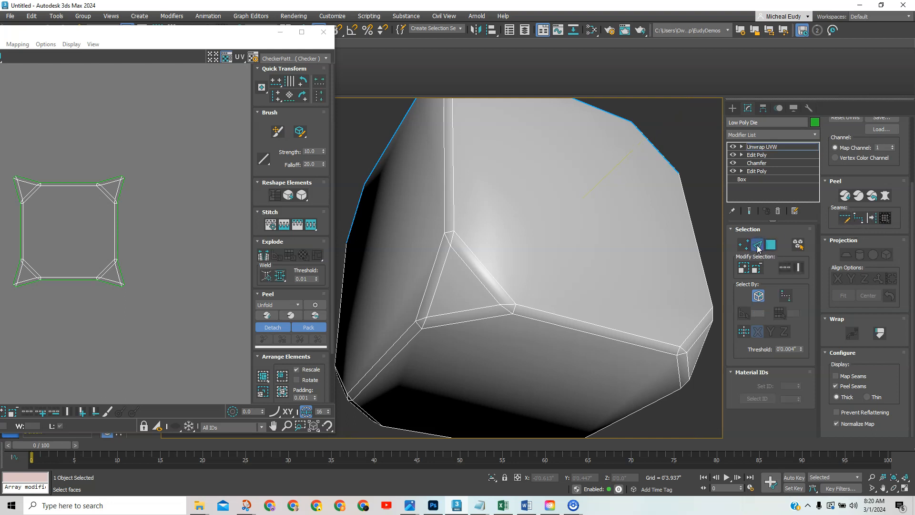
click(474, 254)
ctrl+click(529, 307)
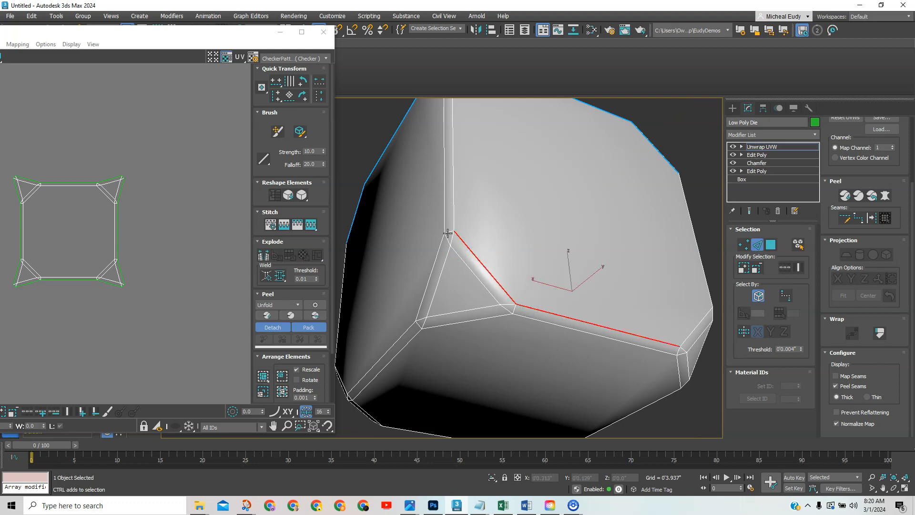
ctrl+click(437, 260)
ctrl+click(399, 338)
Add the corner triangle's chamfer edges and adjoining side edges to the selection.
middle_drag(593, 345, 521, 338)
middle_drag(659, 276, 534, 330)
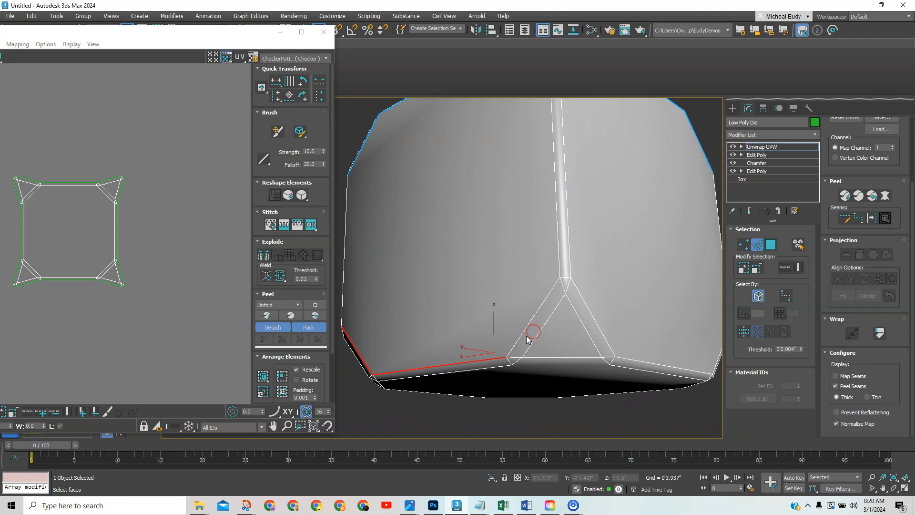
ctrl+click(523, 334)
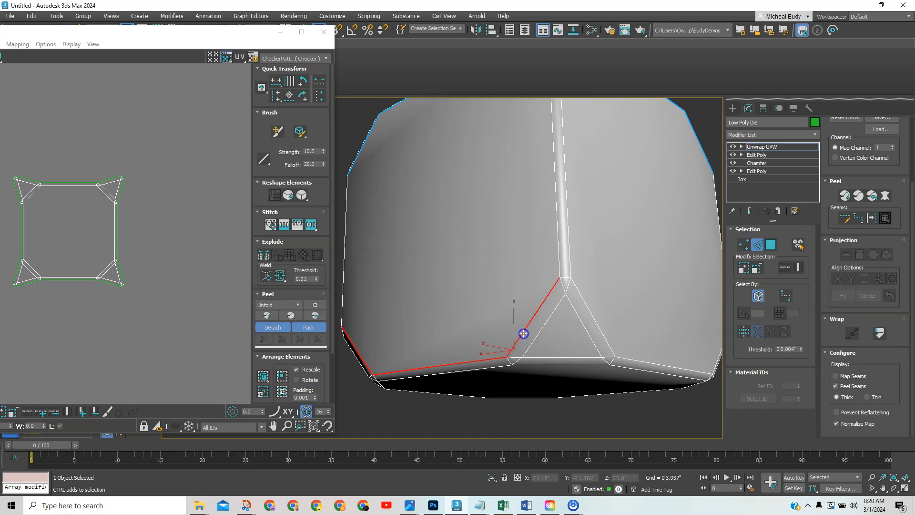
ctrl+click(583, 301)
alt+middle_drag(583, 305, 474, 264)
ctrl+click(474, 287)
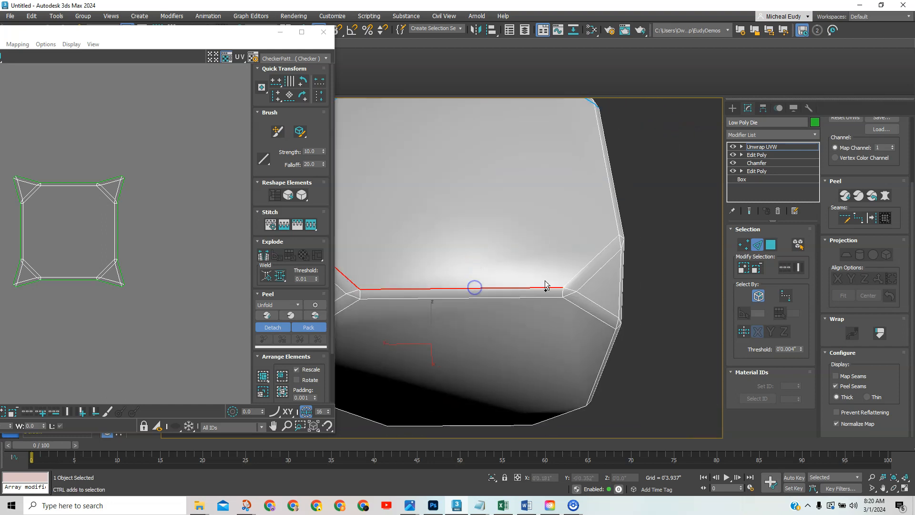
ctrl+click(573, 278)
alt+middle_drag(570, 245, 530, 254)
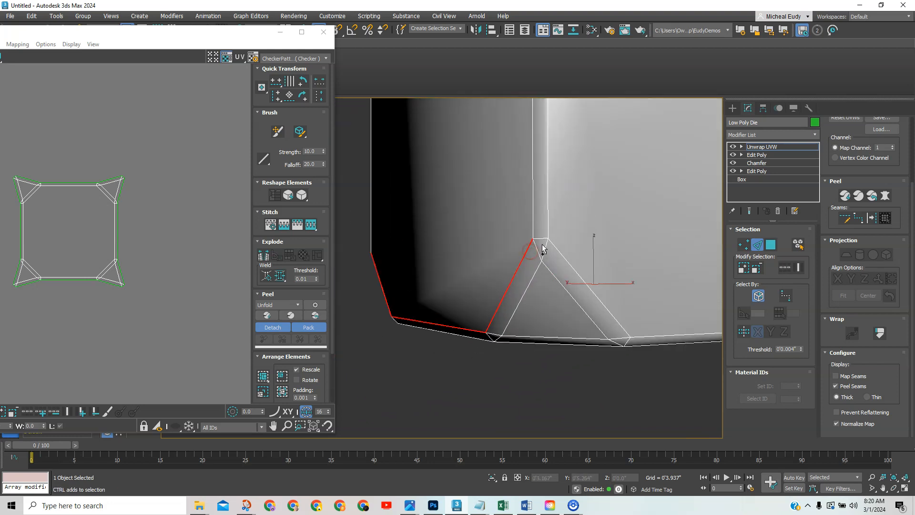
ctrl+click(541, 239)
ctrl+click(575, 267)
Close the bottom edge loop and convert the edge selection to UV seams.
alt+middle_drag(576, 267, 457, 245)
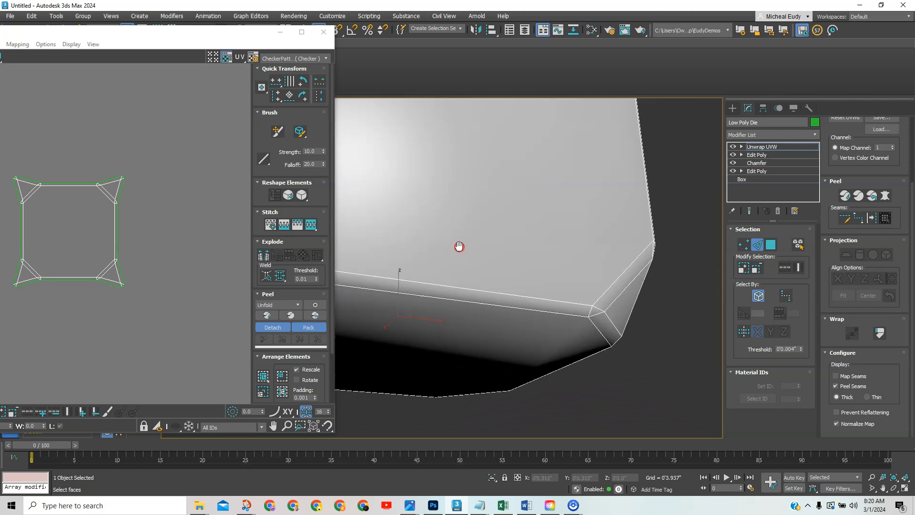
ctrl+click(474, 289)
alt+middle_drag(474, 289, 486, 259)
ctrl+click(536, 286)
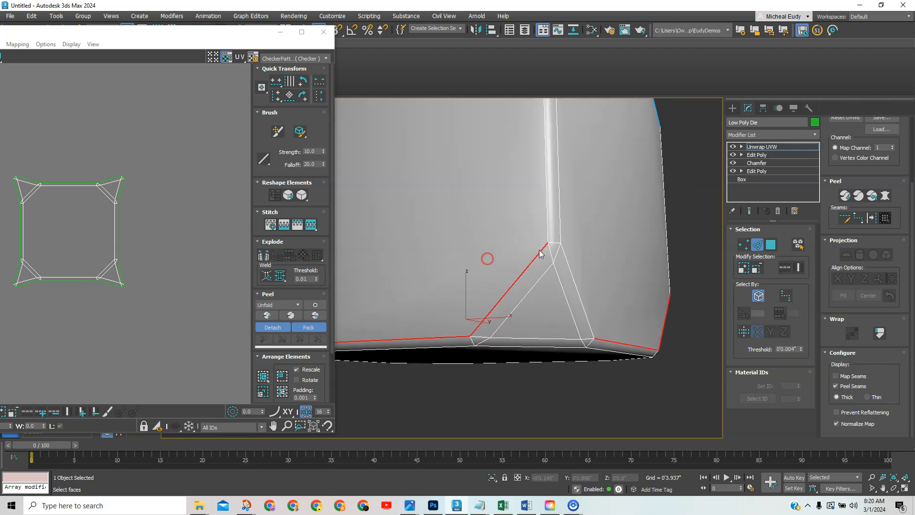
ctrl+click(565, 262)
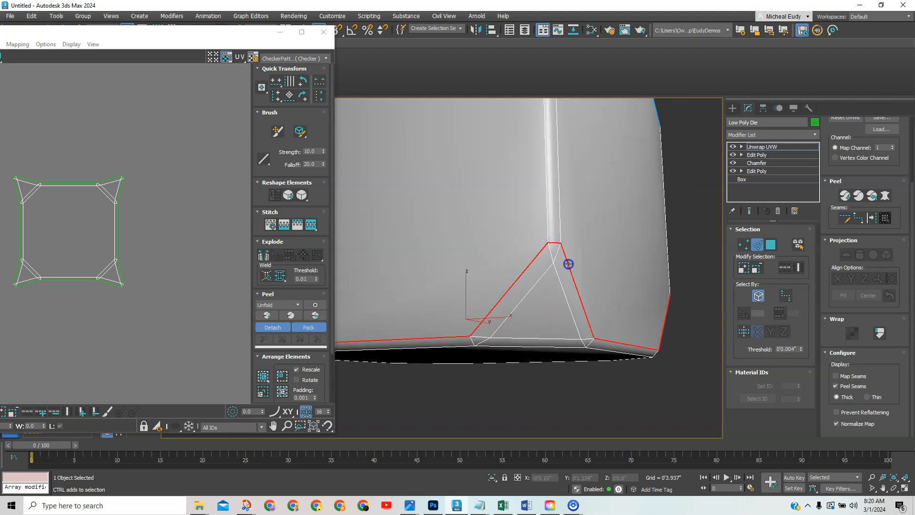
middle_drag(570, 264, 522, 272)
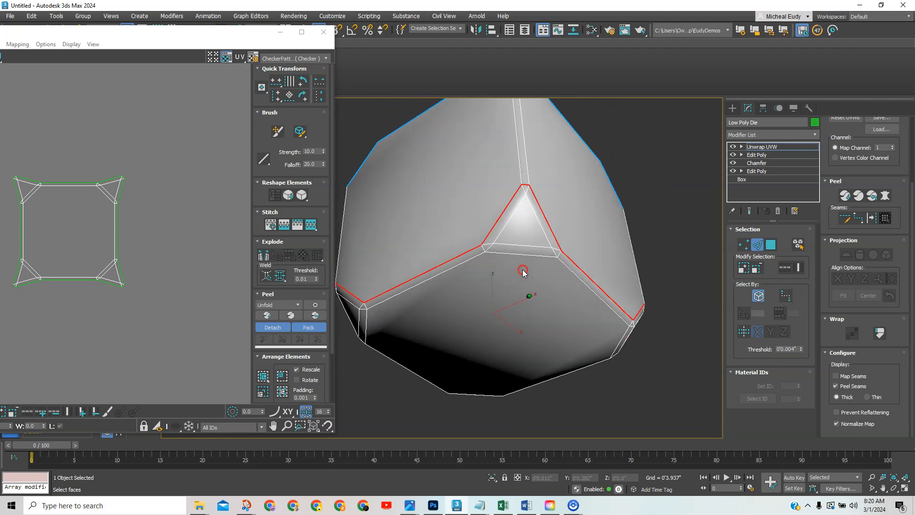
click(873, 220)
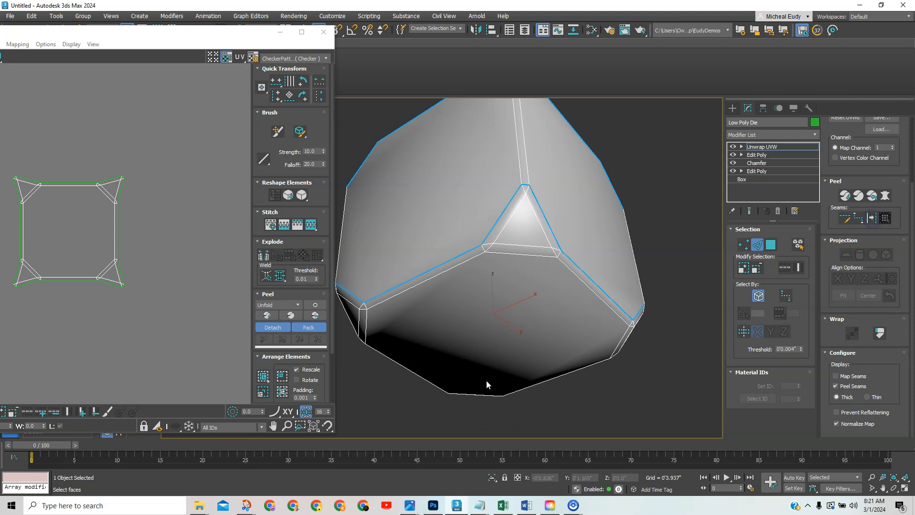
Planar-map the bottom face, expanded out to its seams and aligned to the selection.
alt+middle_drag(495, 350, 531, 296)
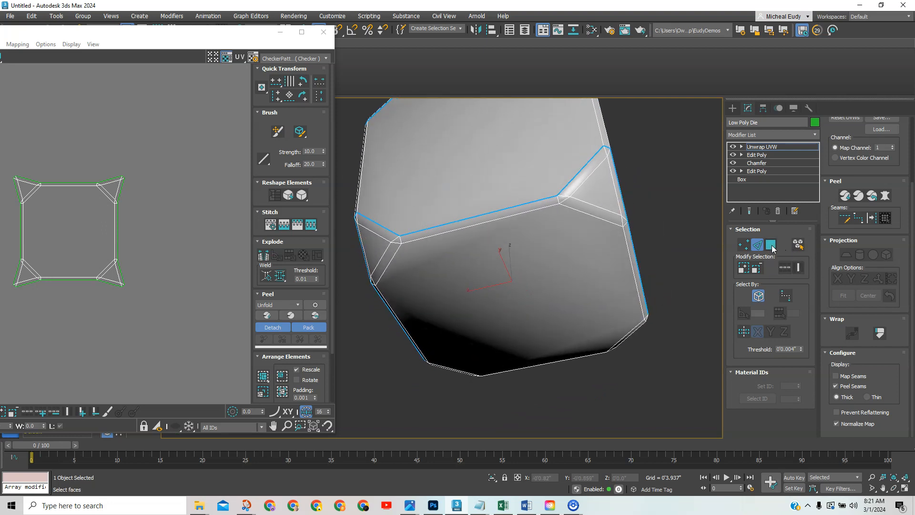
click(770, 245)
click(539, 294)
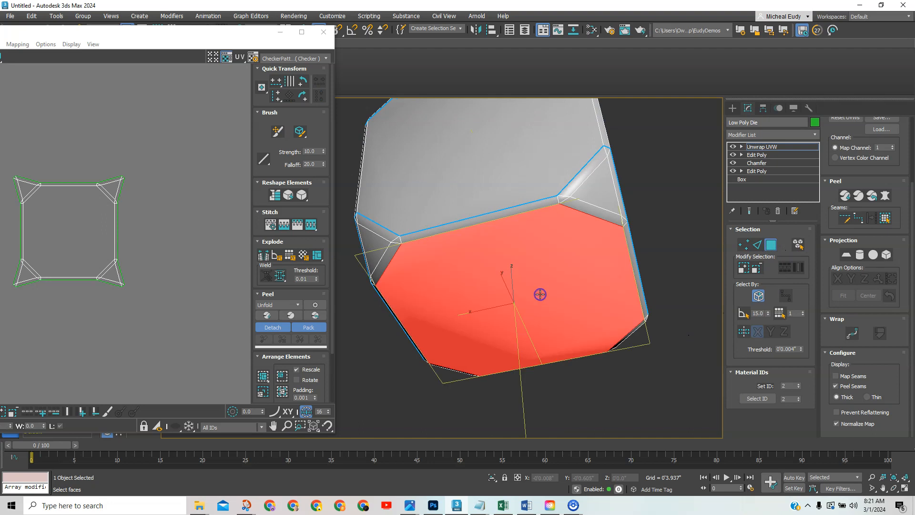
click(844, 255)
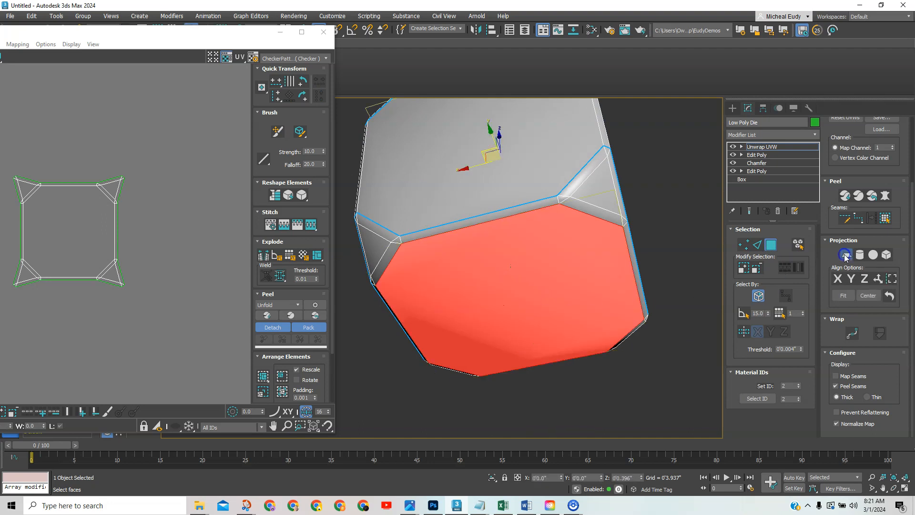
click(884, 218)
click(865, 280)
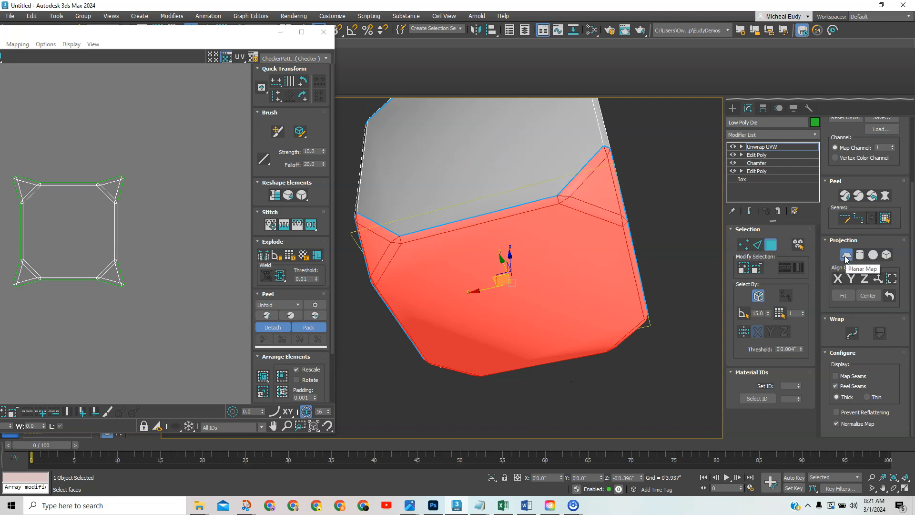
Finish the planar map and move the new island up-left off the checker tile.
middle_drag(211, 329, 77, 259)
scroll(78, 259, down, 3)
scroll(103, 282, up, 3)
middle_drag(124, 289, 128, 277)
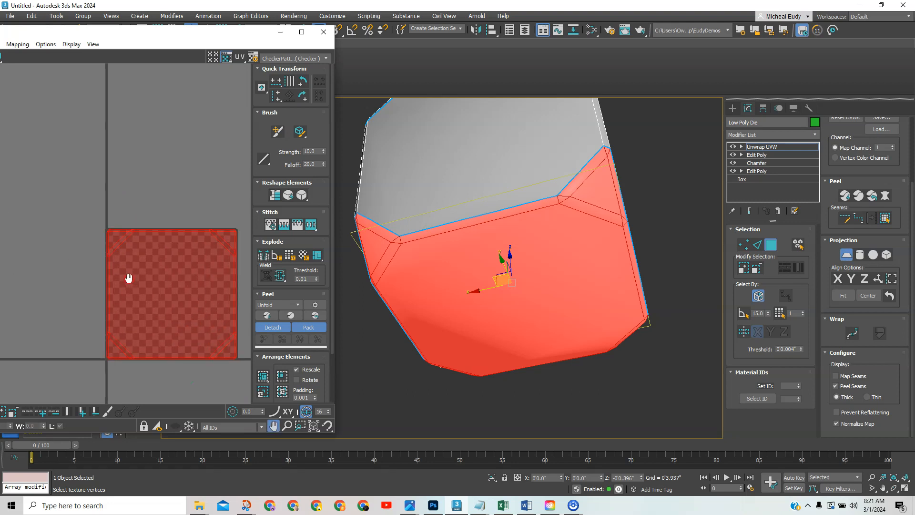
click(845, 256)
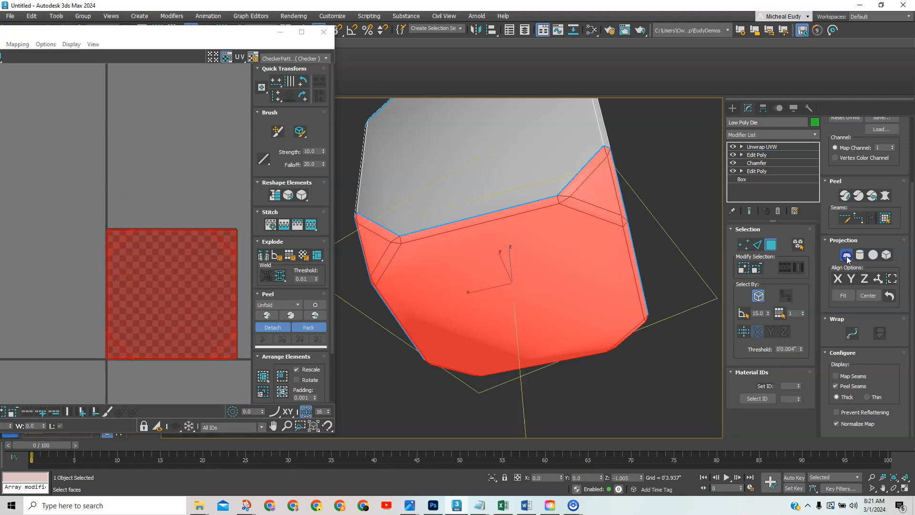
drag(224, 296, 177, 166)
drag(134, 32, 249, 29)
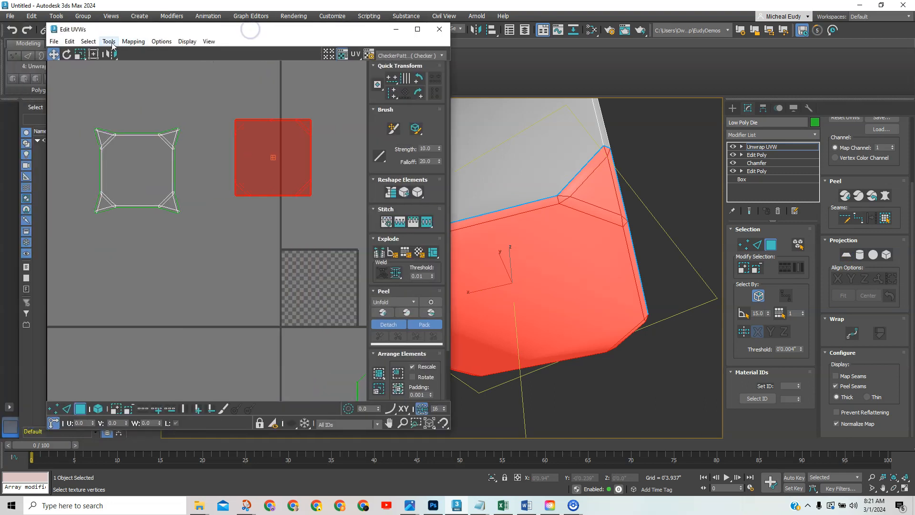
Open the Relax tool and close it again without applying.
click(110, 42)
click(123, 201)
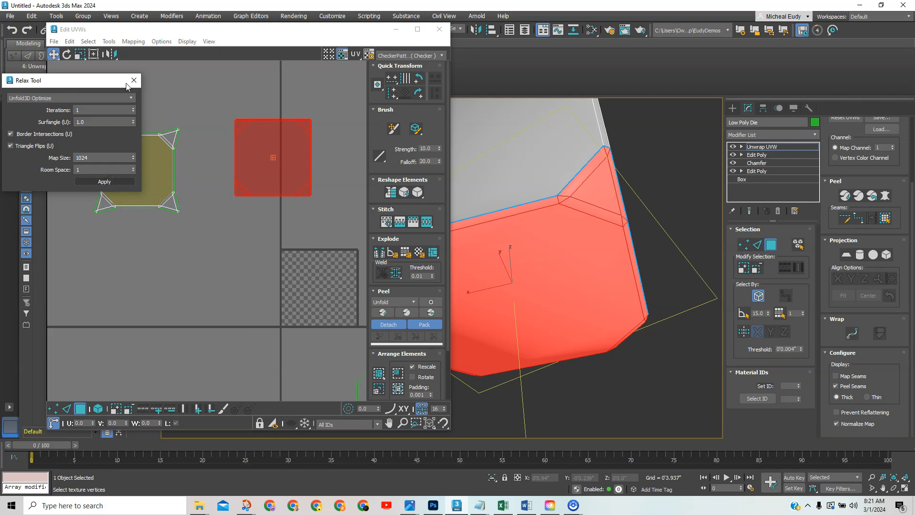
drag(127, 86, 184, 85)
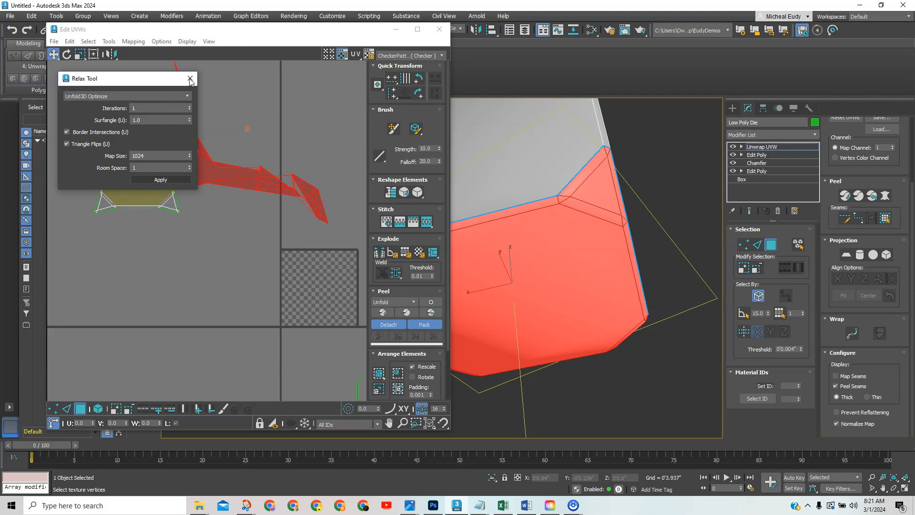
key(Escape)
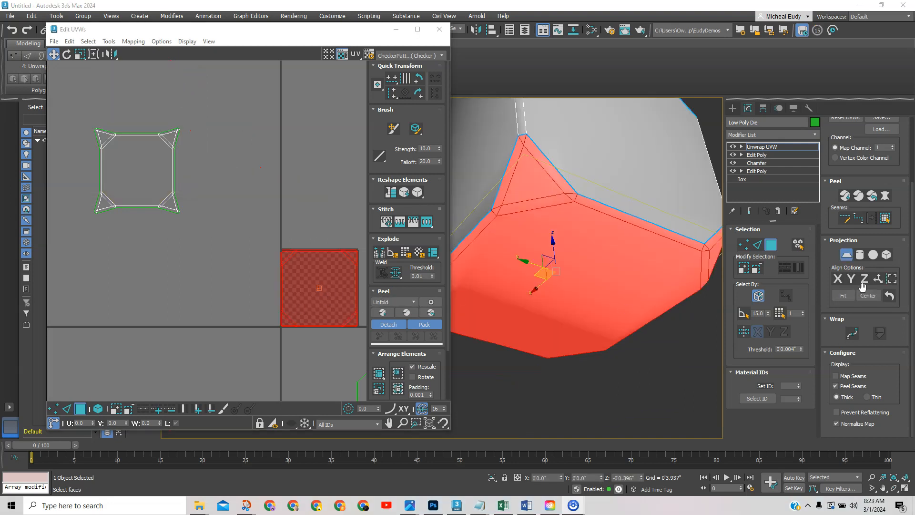
Re-project the bottom faces with Planar Map and move the square island beside the first.
click(847, 254)
click(853, 255)
click(337, 282)
drag(337, 282, 258, 169)
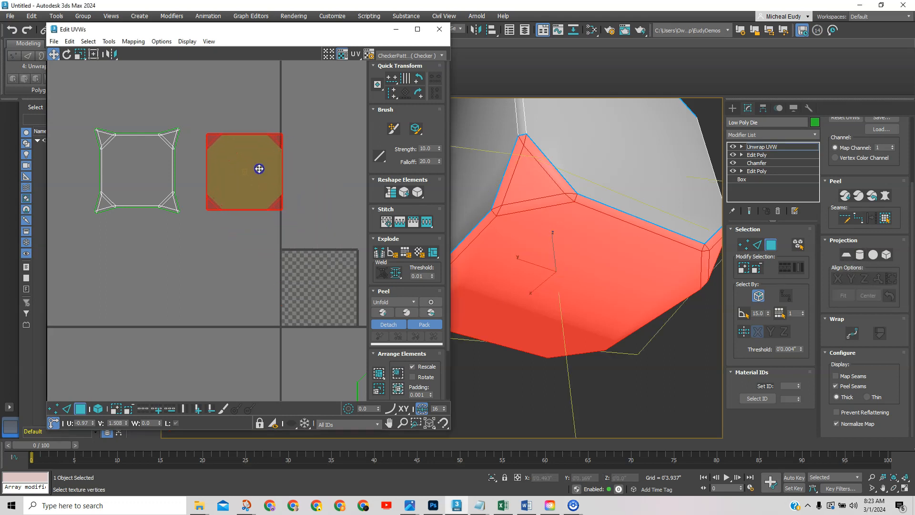
scroll(242, 218, up, 2)
middle_drag(241, 218, 233, 259)
Try relaxing the bottom island with Unfold3D Optimize, then undo it.
click(114, 42)
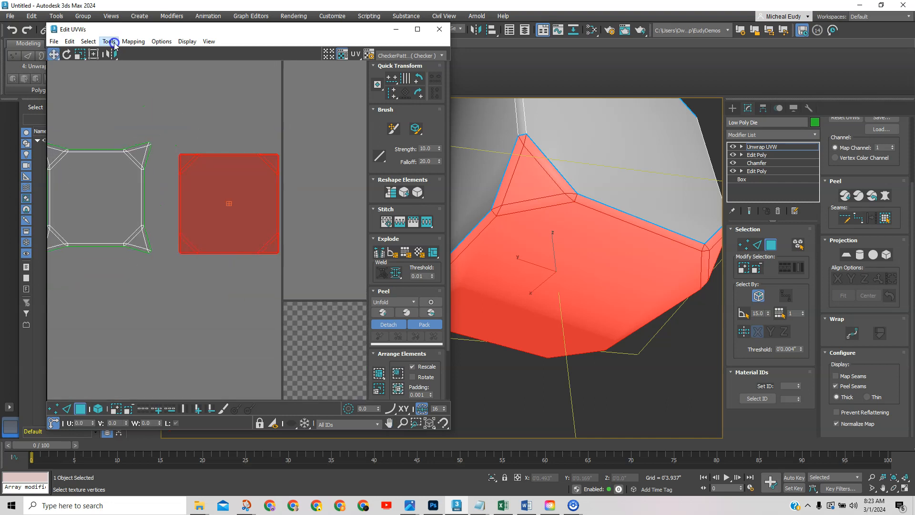
click(119, 203)
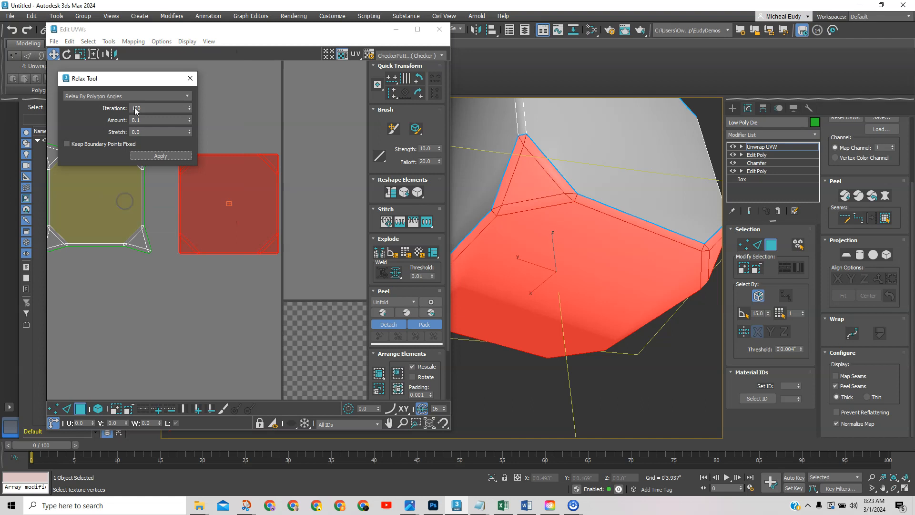
click(154, 96)
click(128, 106)
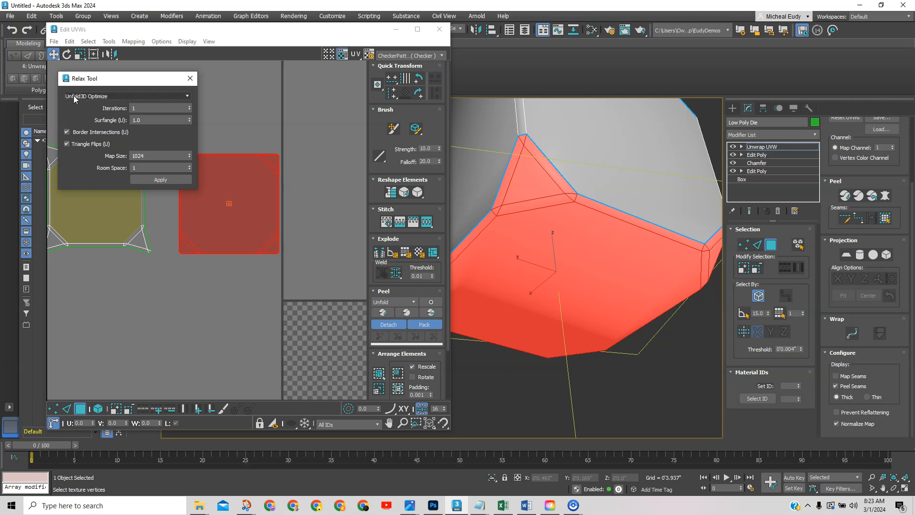
click(153, 180)
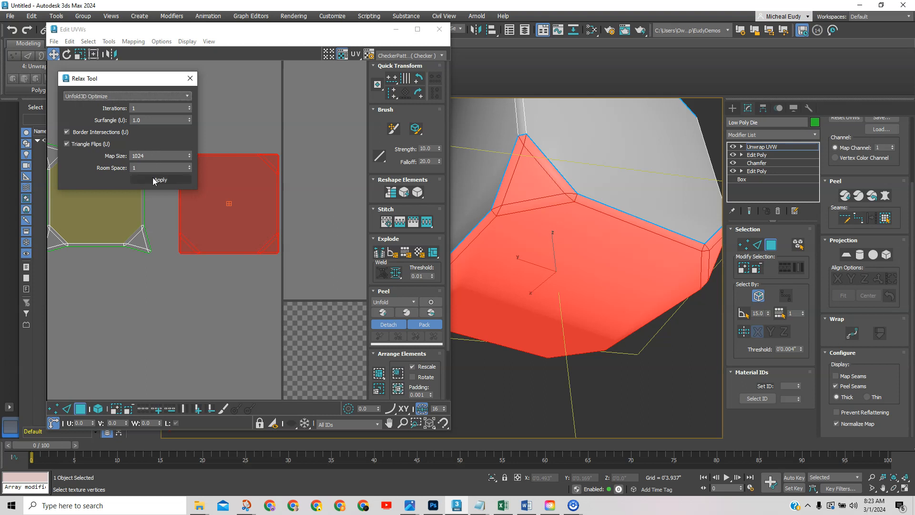
click(158, 184)
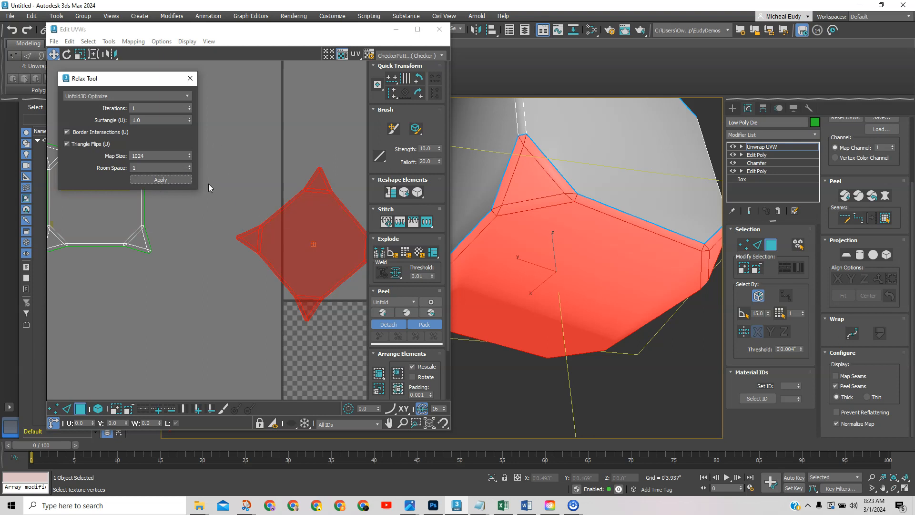
key(ctrl+z)
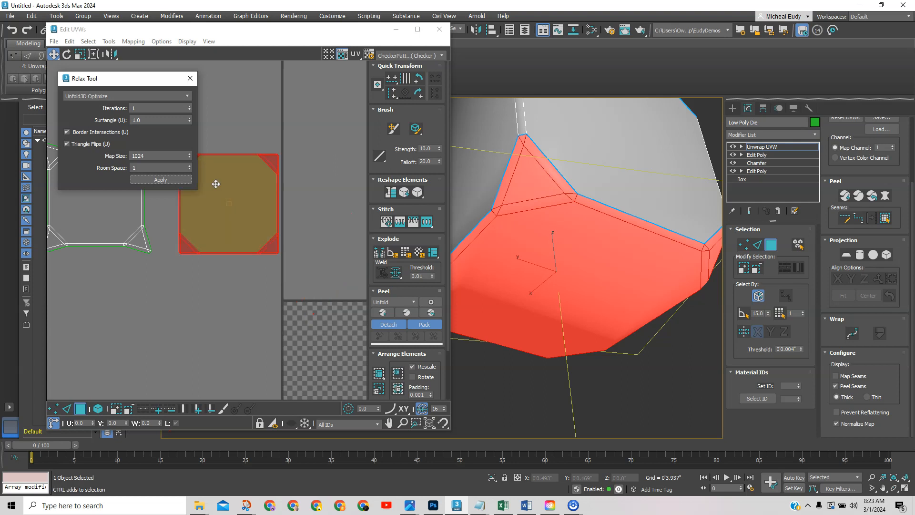
Relax the bottom island six times with Relax By Polygon Angles, then close the dialog.
click(183, 97)
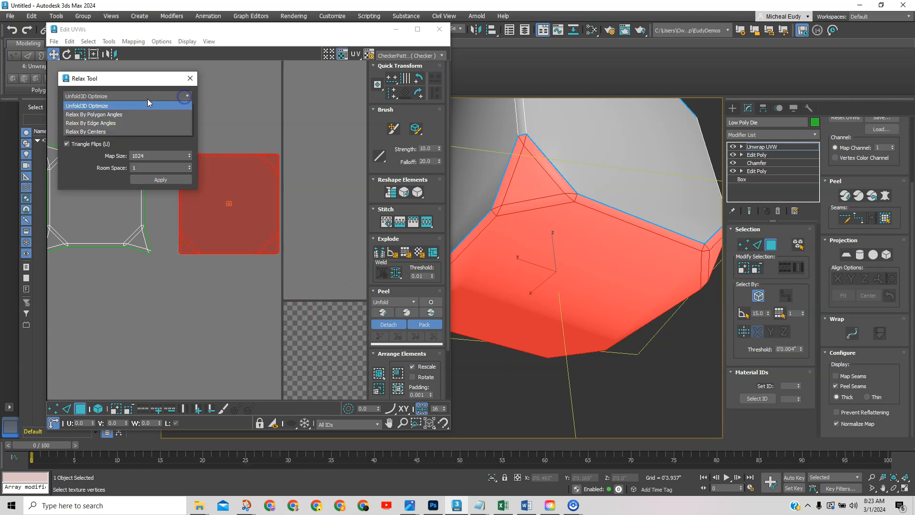
click(102, 116)
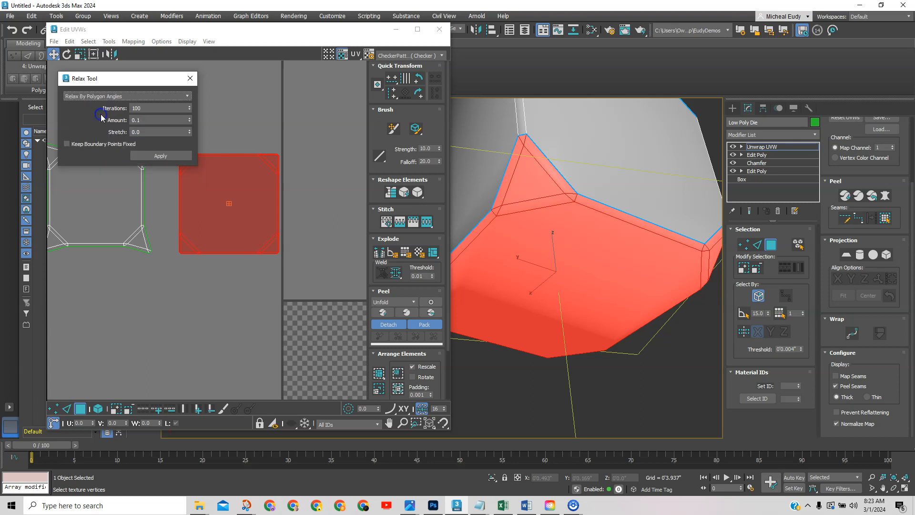
click(161, 157)
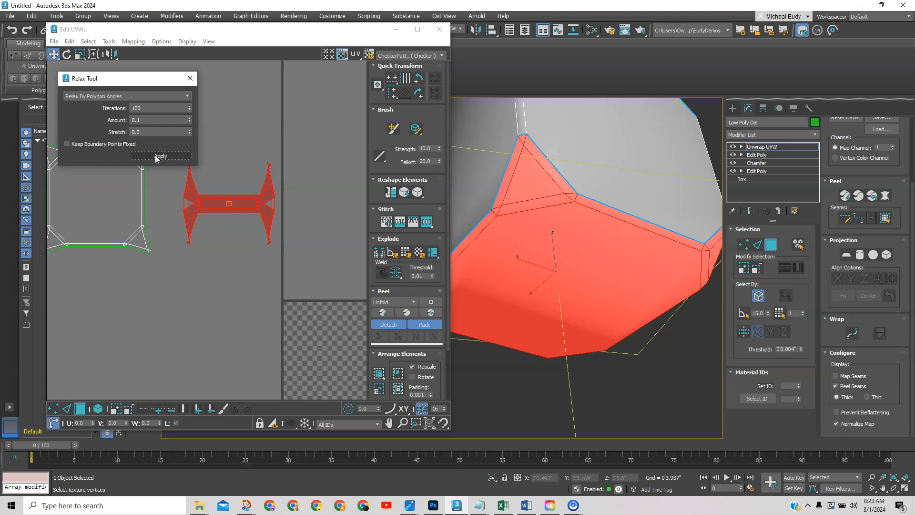
click(160, 157)
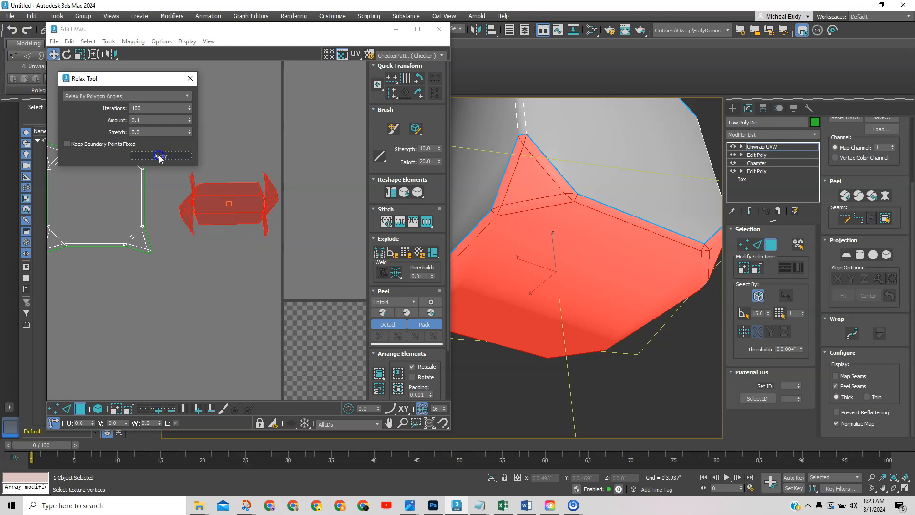
click(160, 156)
click(160, 156)
click(160, 156)
click(160, 156)
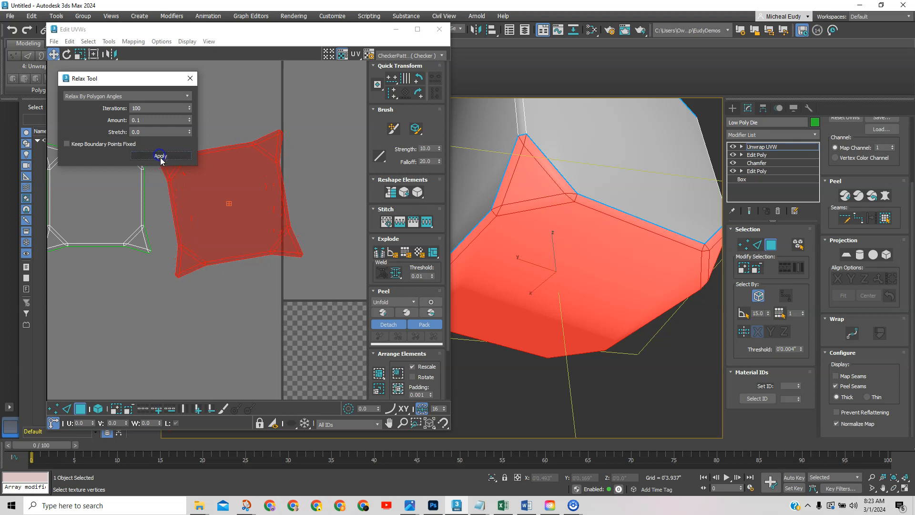
click(190, 79)
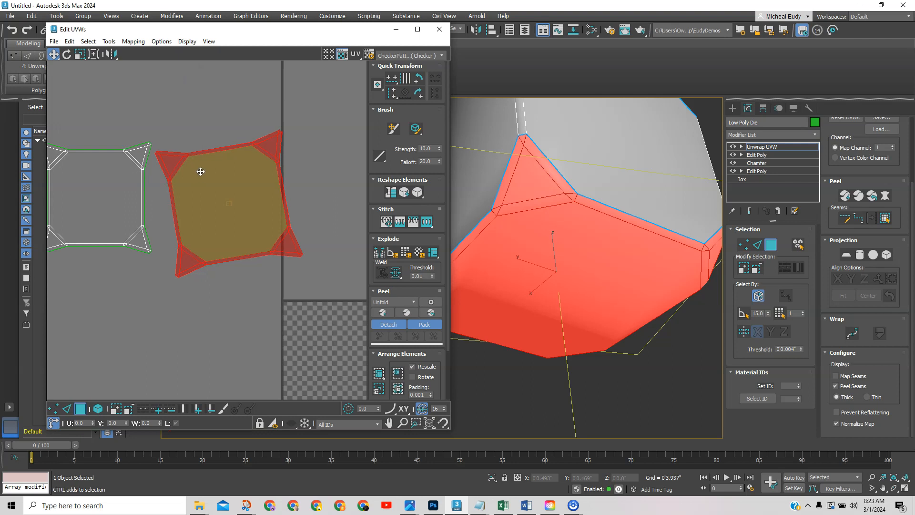
Undo the last relax to restore the square bottom island, and widen the Edit UVWs window.
key(ctrl+z)
key(ctrl+z)
key(ctrl+z)
key(ctrl+z)
key(ctrl+z)
key(ctrl+z)
key(ctrl+z)
key(ctrl+z)
key(ctrl+z)
key(ctrl+z)
key(ctrl+z)
key(ctrl+z)
key(ctrl+z)
key(ctrl+z)
key(ctrl+z)
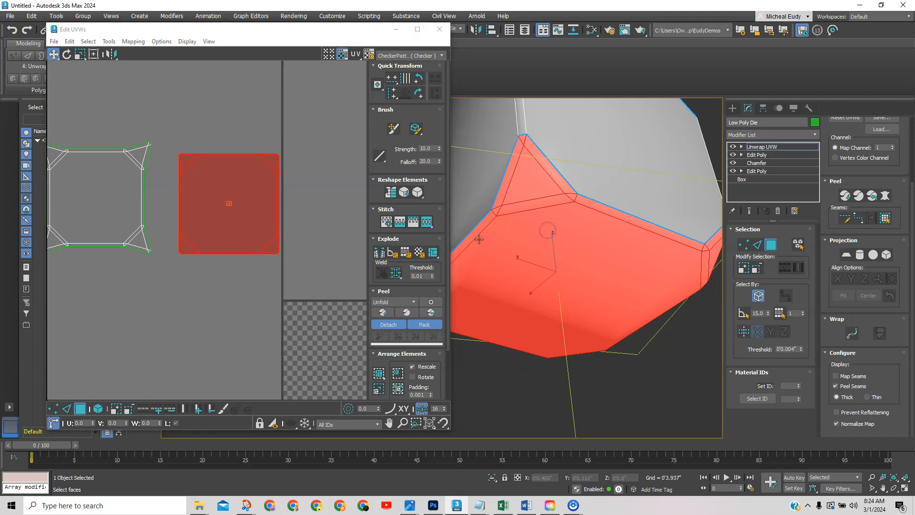
drag(451, 240, 525, 239)
middle_drag(381, 253, 382, 213)
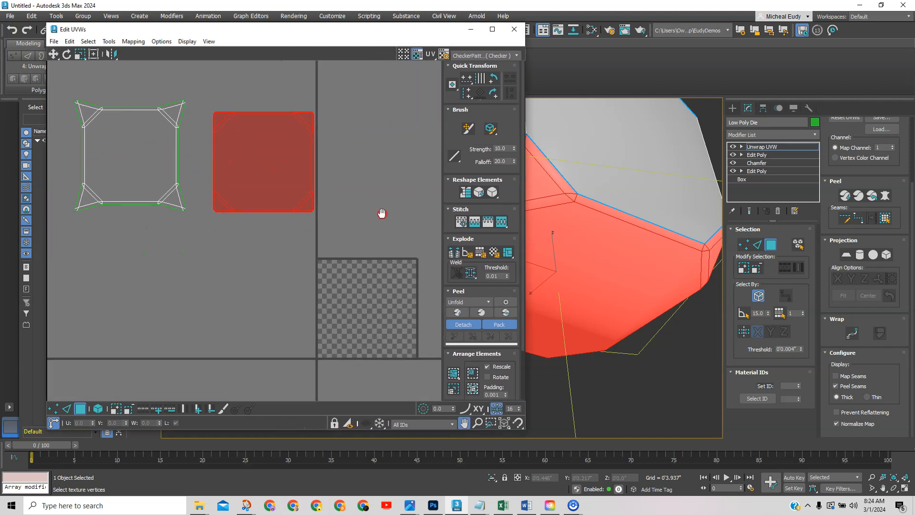
scroll(357, 214, down, 3)
scroll(359, 221, up, 2)
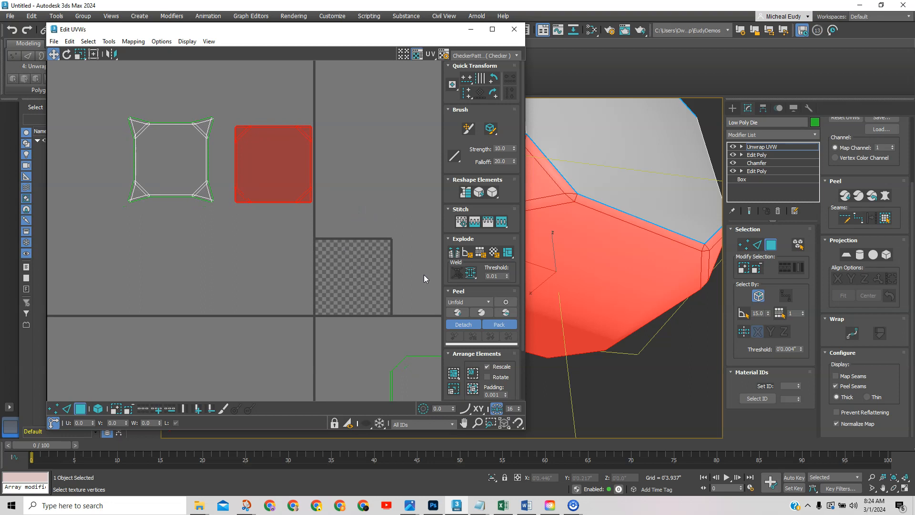
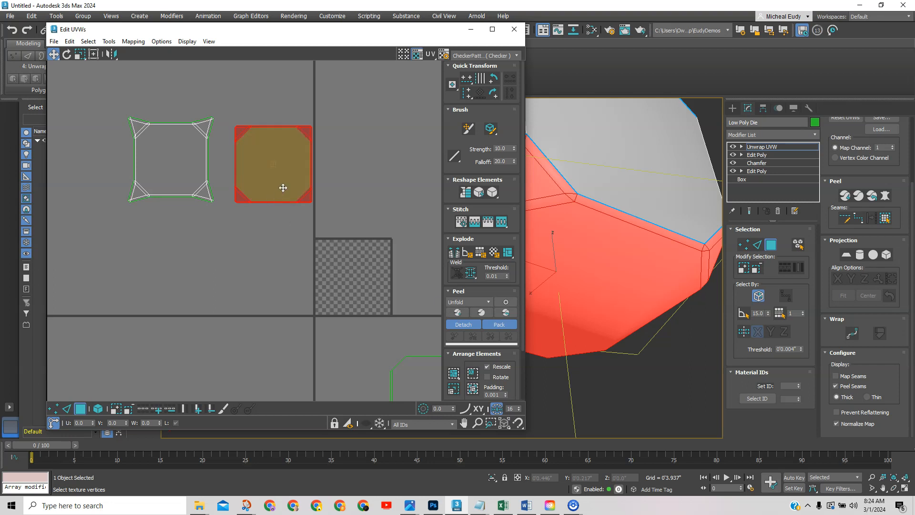
Peel the die's UV islands, maximize the UV editor and hide the checker background.
click(457, 313)
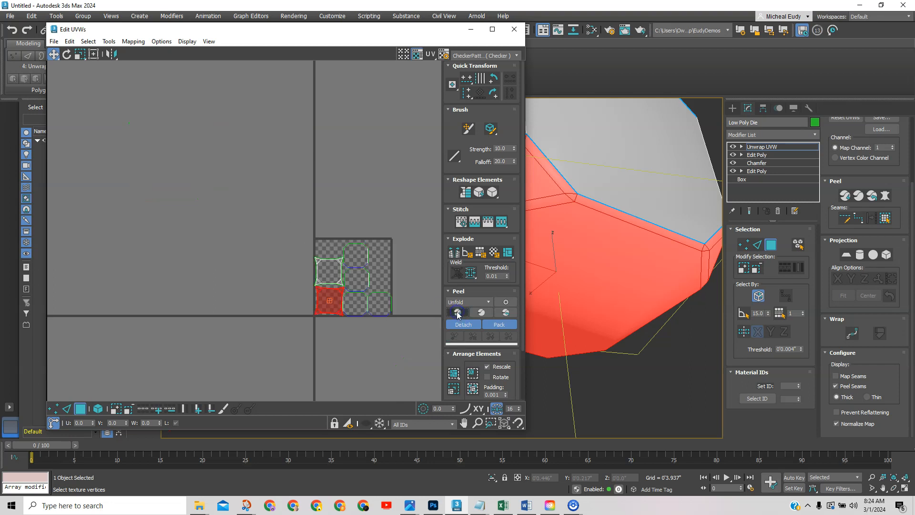
scroll(374, 319, up, 3)
scroll(357, 316, up, 4)
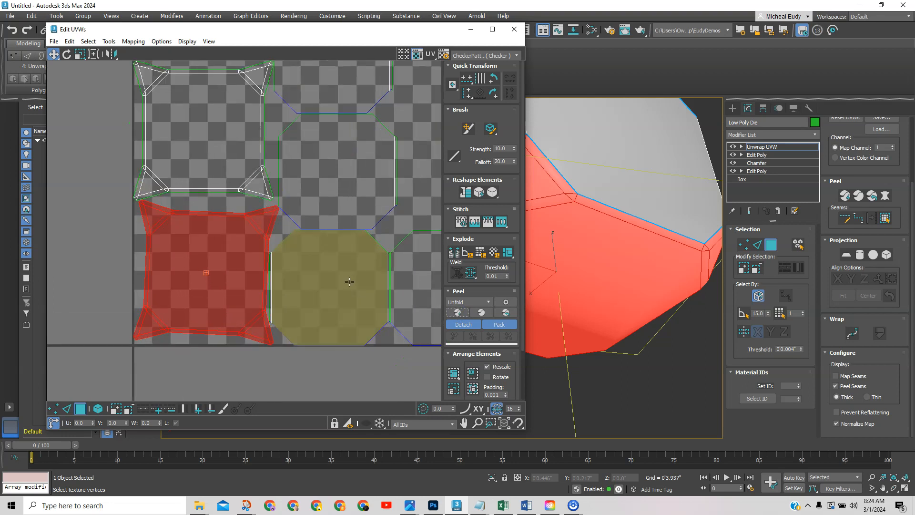
click(492, 29)
scroll(587, 230, down, 2)
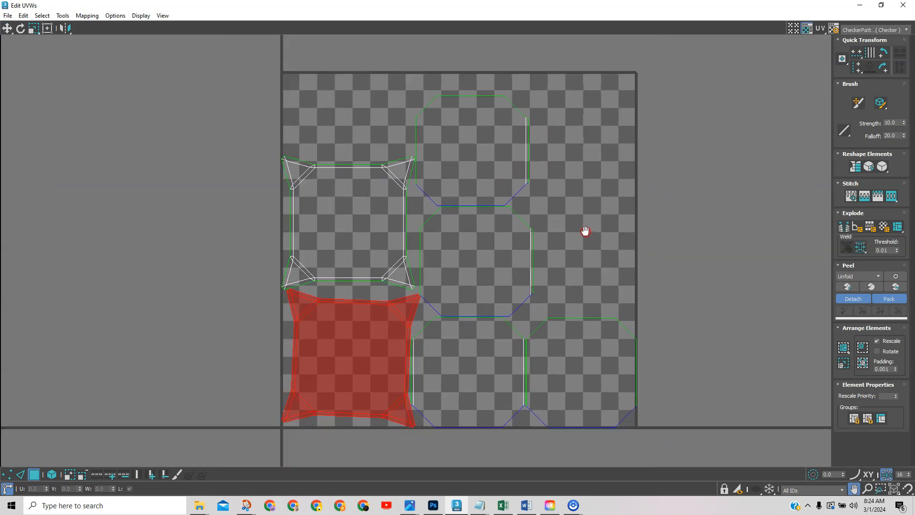
click(807, 30)
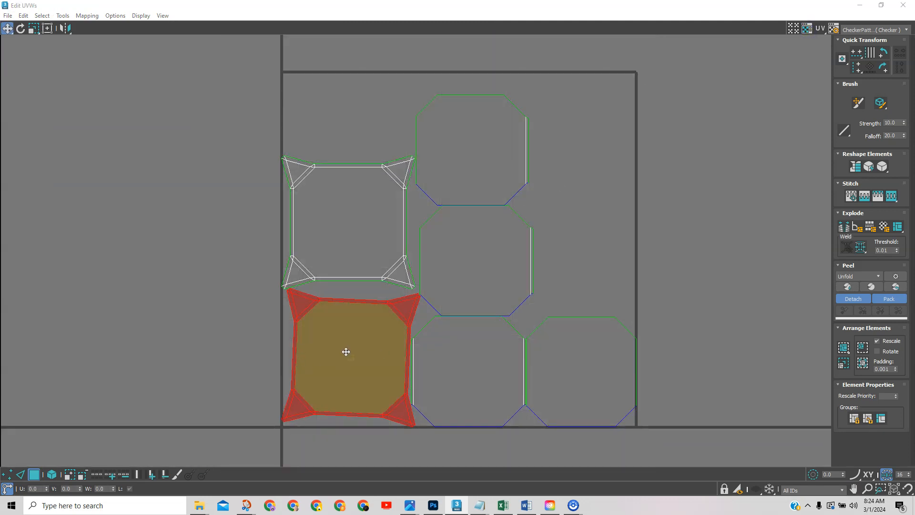
Select the four octagon islands as elements and move them right, outside the UV square.
click(224, 348)
scroll(414, 385, up, 2)
scroll(422, 367, down, 2)
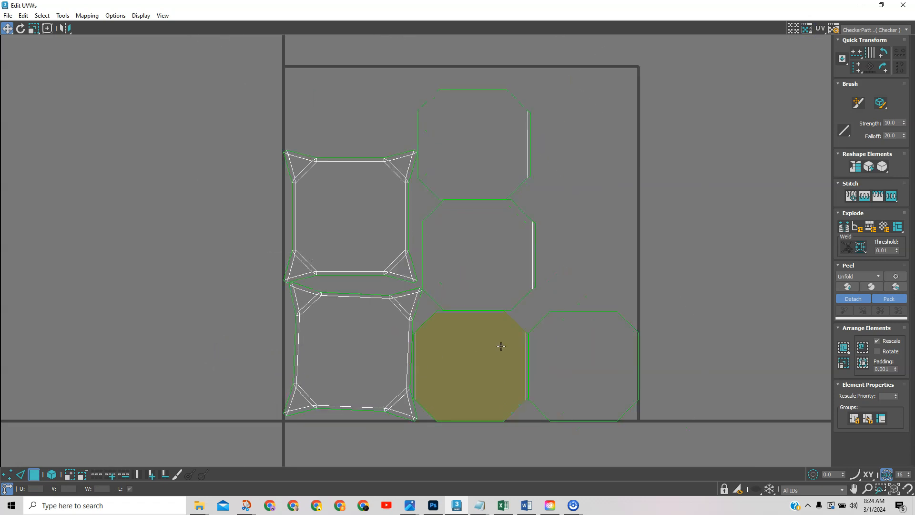
drag(680, 424, 490, 116)
drag(501, 244, 609, 227)
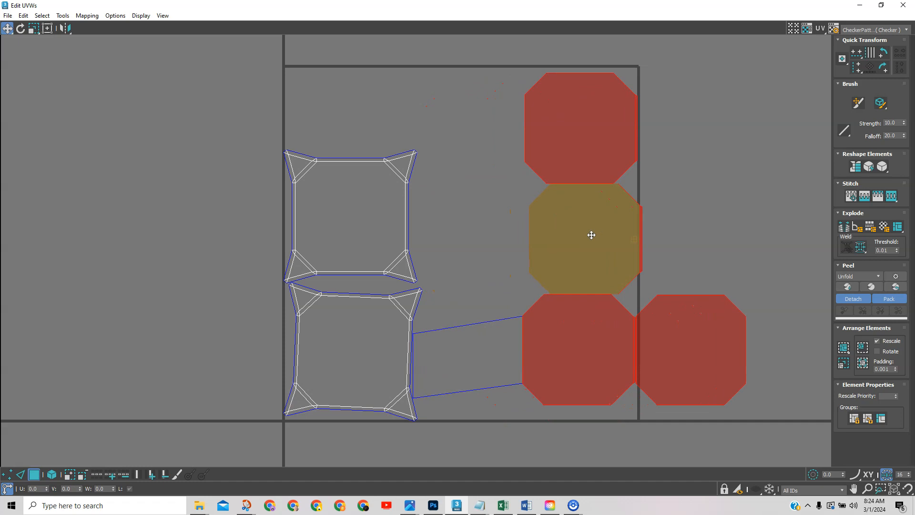
key(ctrl+z)
click(631, 226)
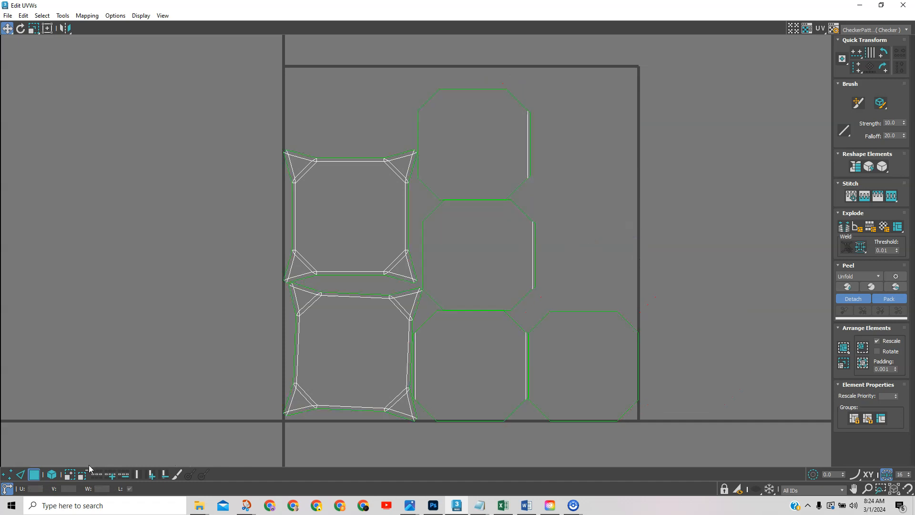
click(52, 475)
drag(717, 422, 492, 116)
drag(467, 241, 776, 233)
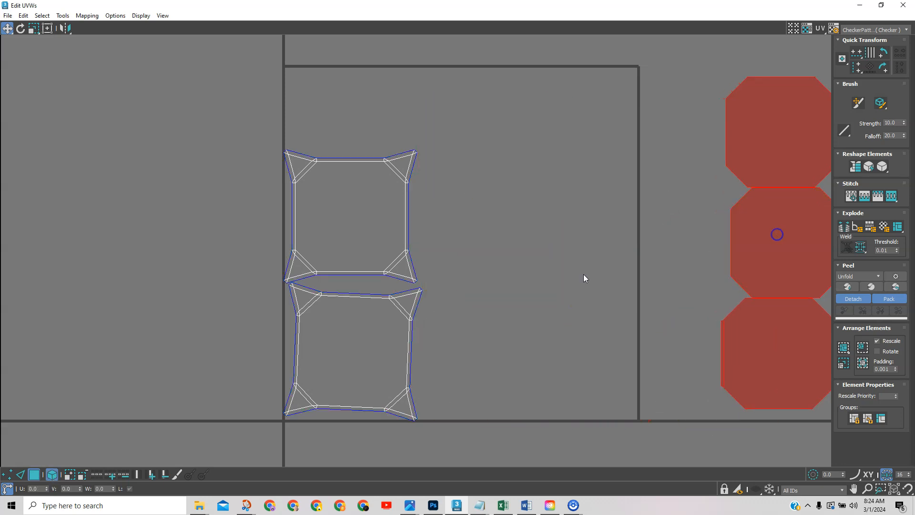
click(496, 334)
scroll(440, 334, up, 5)
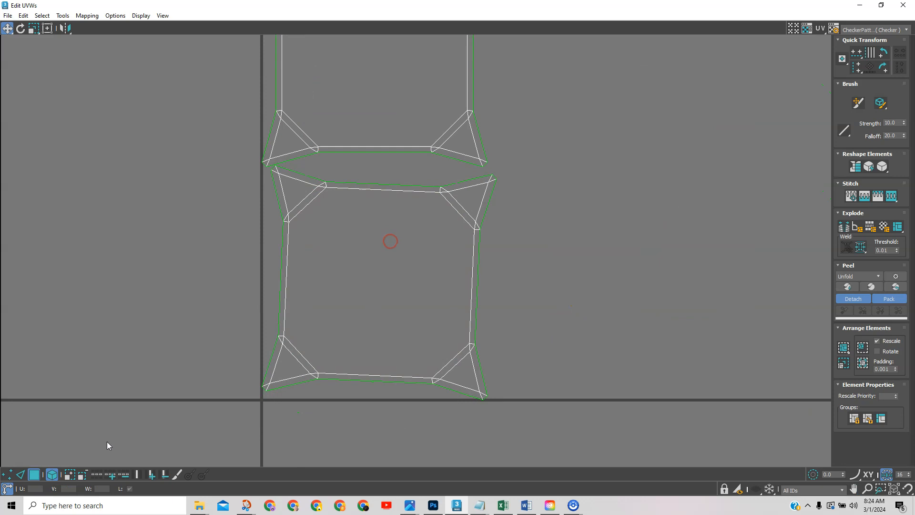
Straighten the square island to its right edge with Quick Transform align.
click(51, 475)
click(20, 474)
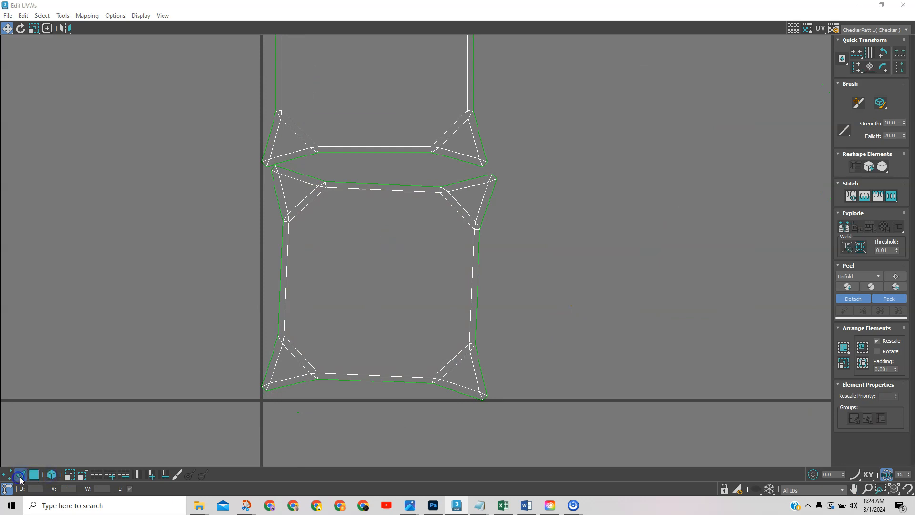
click(476, 302)
click(871, 69)
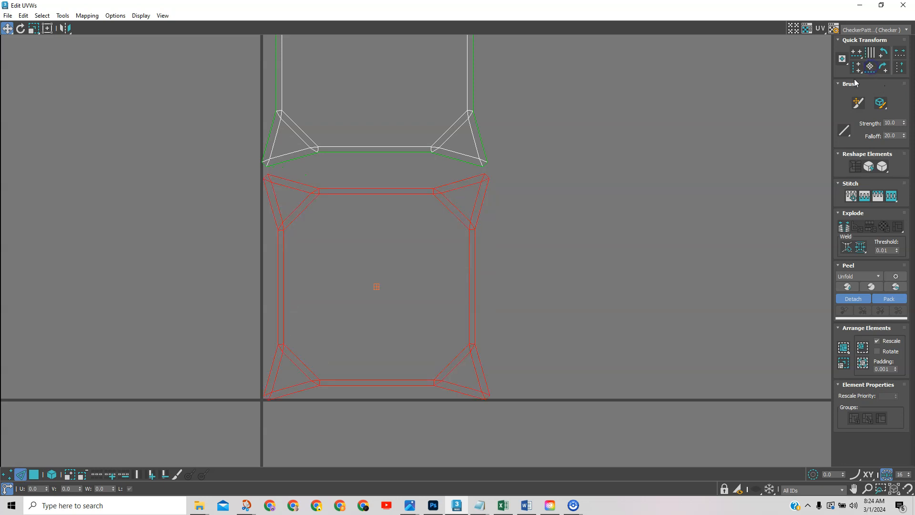
scroll(569, 250, down, 4)
middle_drag(573, 250, 229, 289)
scroll(450, 331, up, 2)
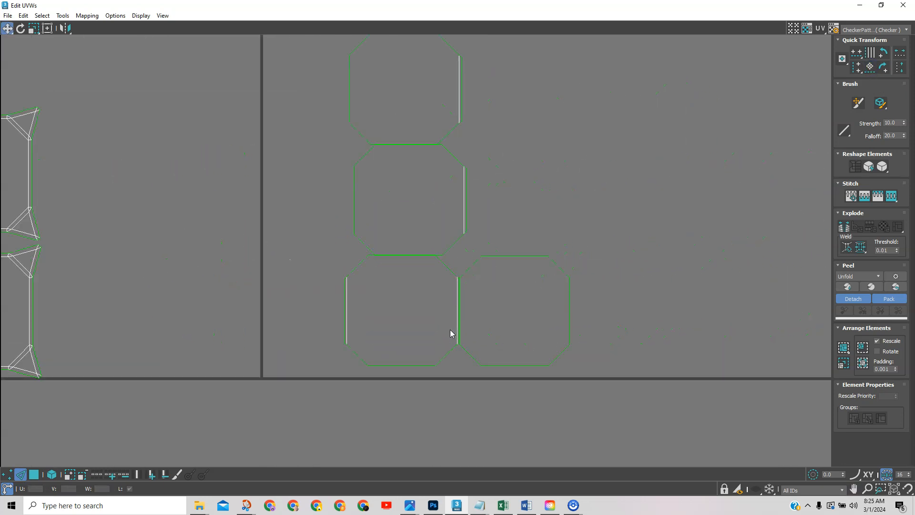
mouse_move(410, 196)
middle_down()
mouse_move(405, 215)
mouse_move(405, 185)
middle_up()
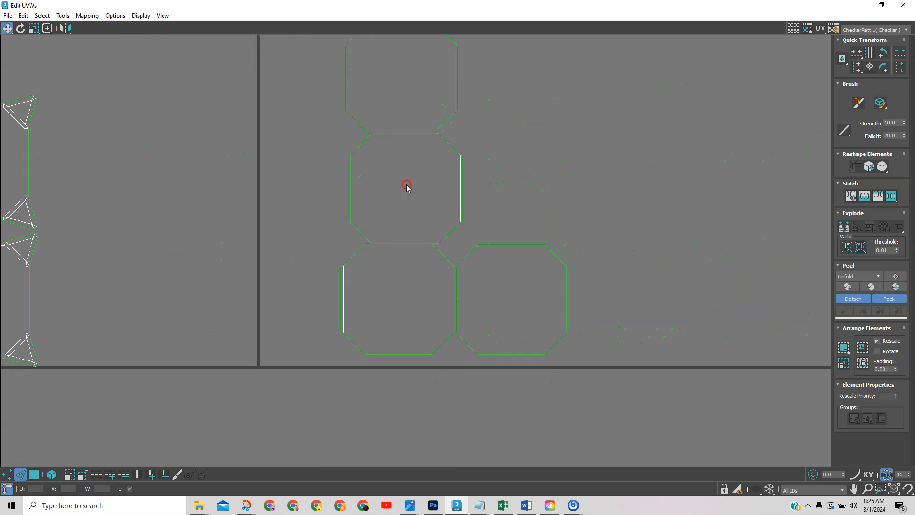
click(492, 271)
Minimize the UV editor, enable Edit Seams and orbit to check seams along the chamfered edges.
click(859, 4)
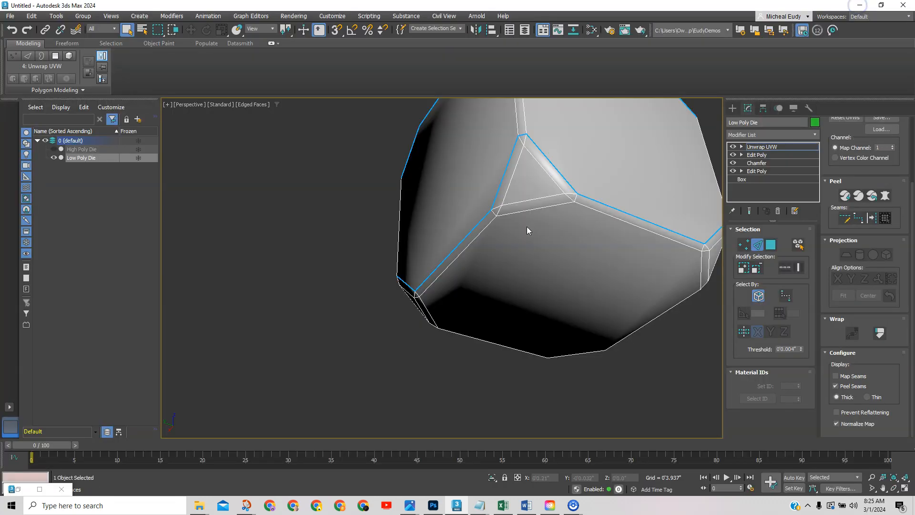
middle_drag(554, 182, 499, 280)
middle_drag(573, 202, 522, 288)
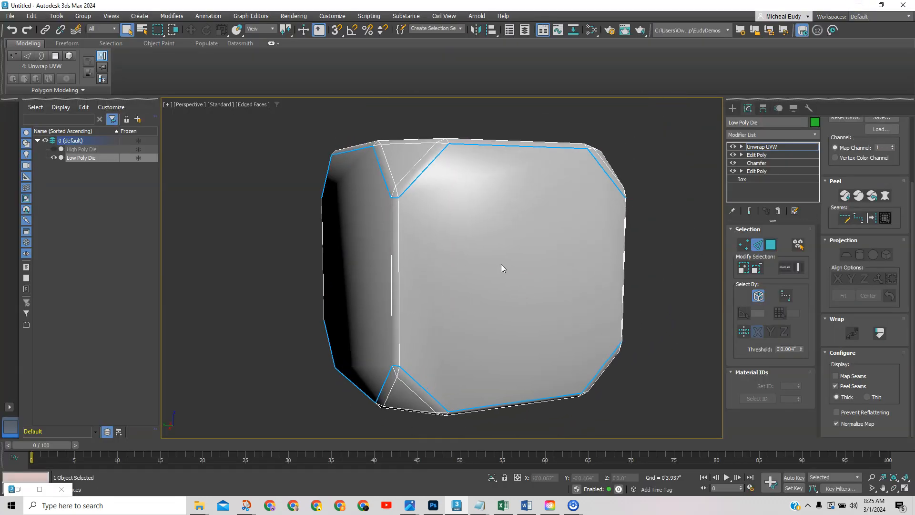
click(845, 218)
mouse_move(538, 286)
alt+middle_down()
mouse_move(495, 284)
mouse_move(531, 279)
mouse_move(573, 299)
mouse_move(423, 309)
mouse_move(457, 304)
alt+middle_up()
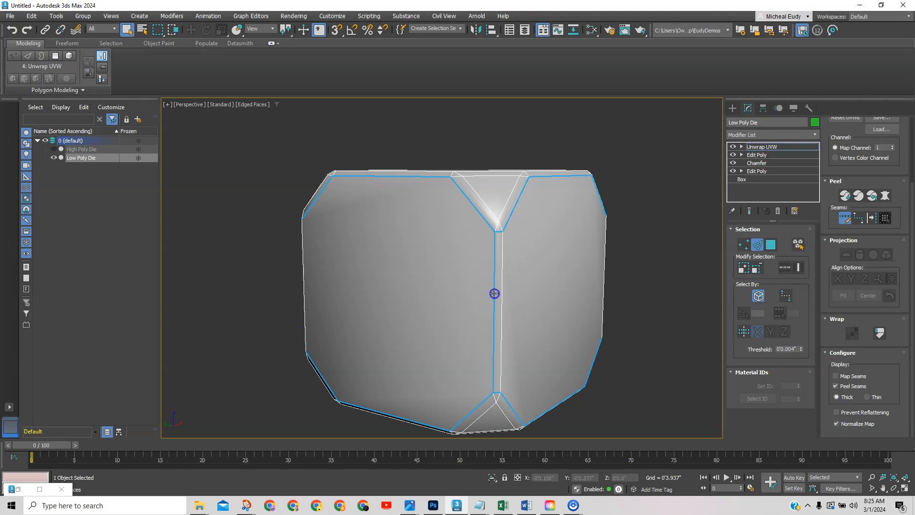
mouse_move(549, 288)
alt+middle_down()
mouse_move(593, 286)
mouse_move(466, 296)
mouse_move(453, 286)
mouse_move(408, 290)
alt+middle_up()
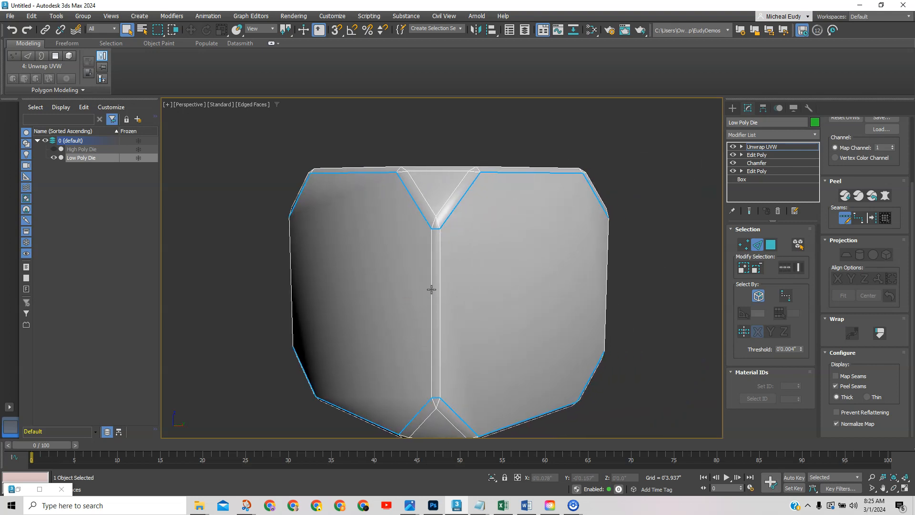
alt+middle_drag(584, 287, 444, 285)
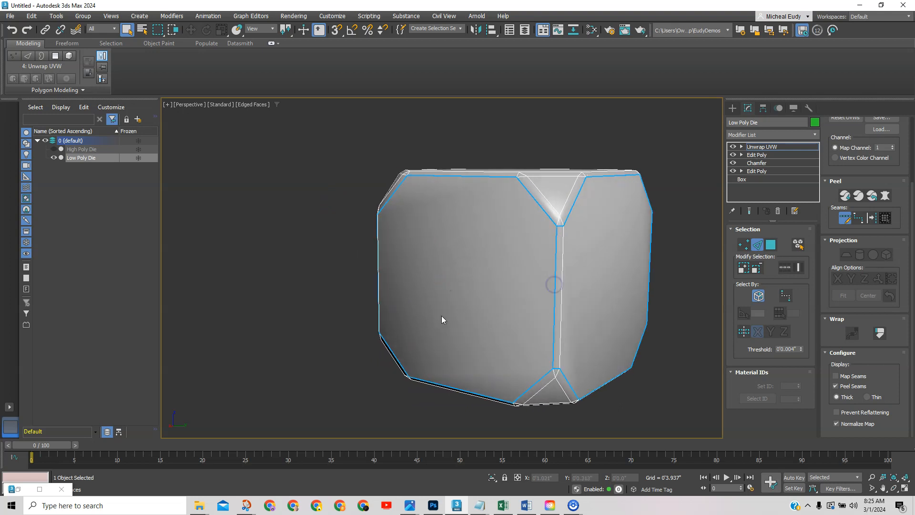
alt+middle_drag(627, 299, 517, 282)
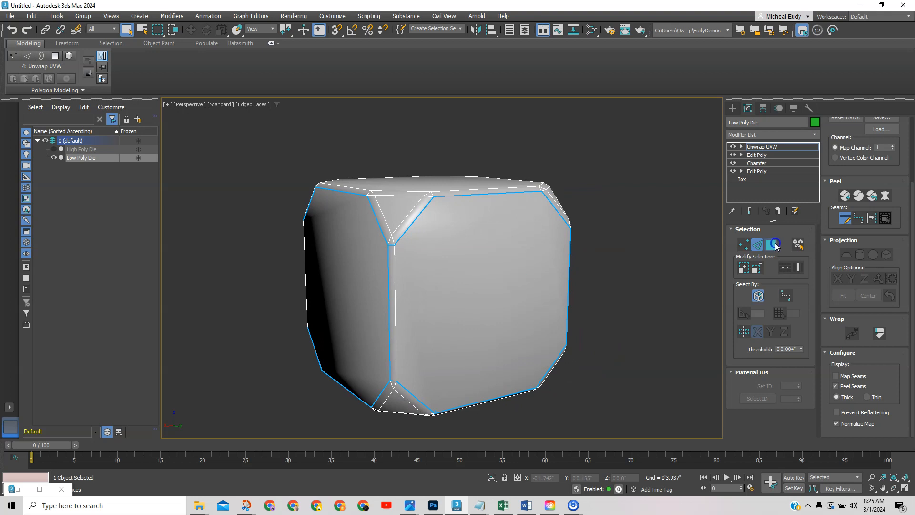
click(770, 244)
Give the die's front face a Planar projection aligned to Y.
click(444, 265)
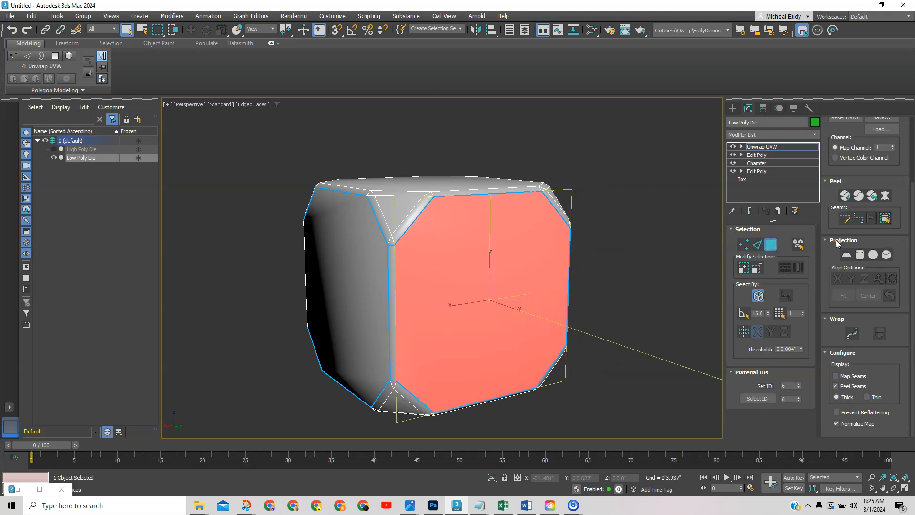
alt+middle_drag(548, 276, 516, 290)
click(846, 254)
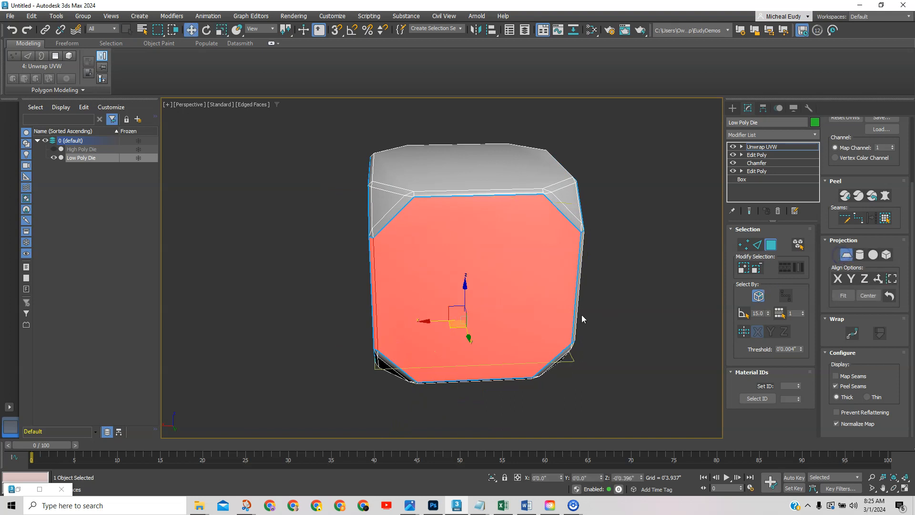
alt+middle_drag(511, 337, 535, 320)
click(851, 279)
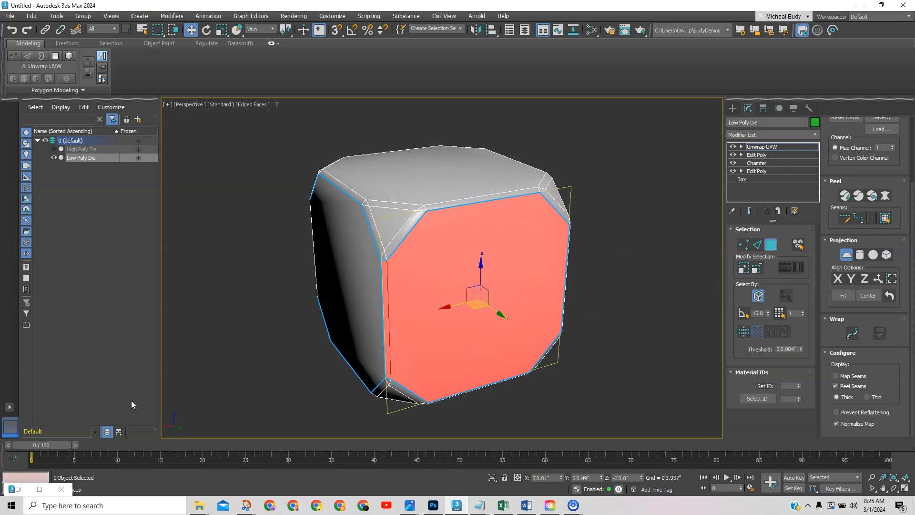
In Edit UVWs, move the face's octagonal island above the UV square.
click(39, 488)
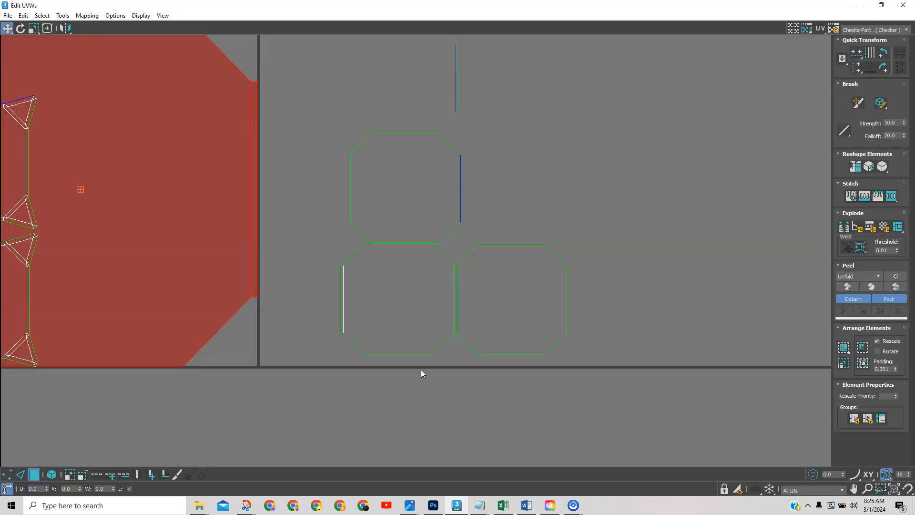
scroll(527, 200, down, 5)
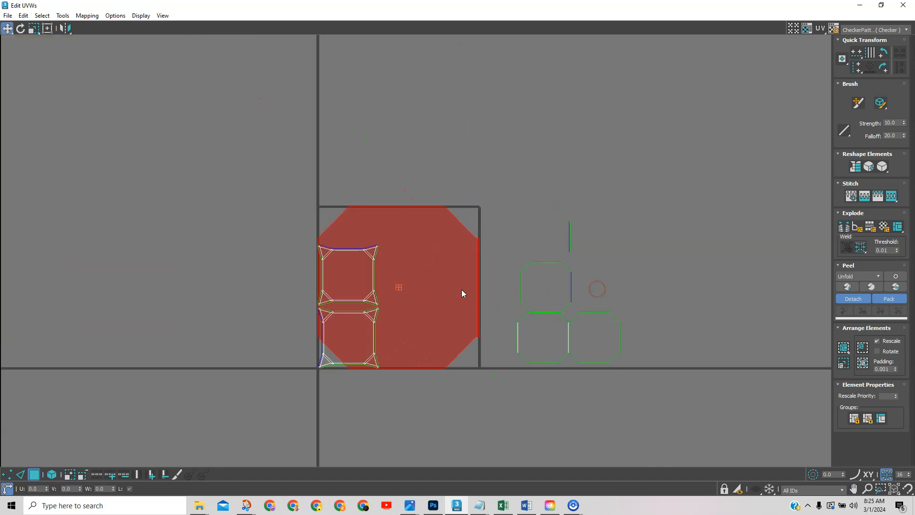
right_click(446, 290)
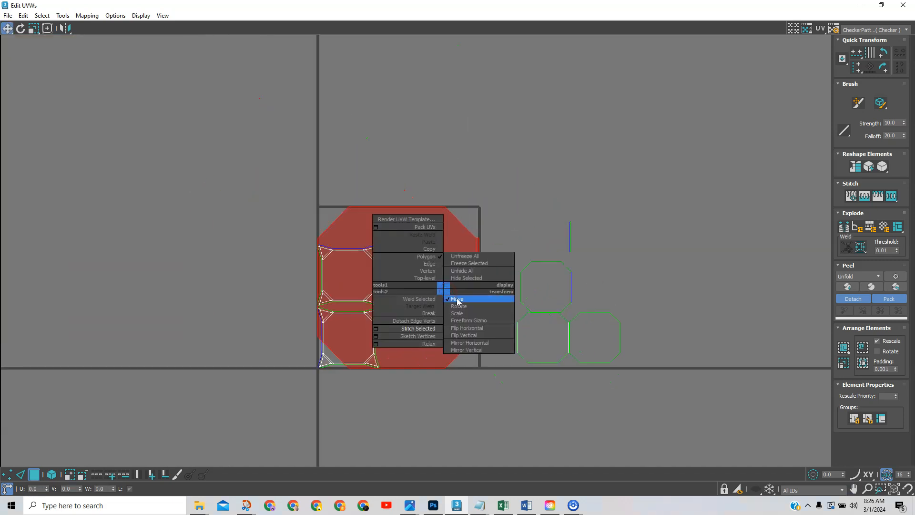
click(458, 300)
click(880, 5)
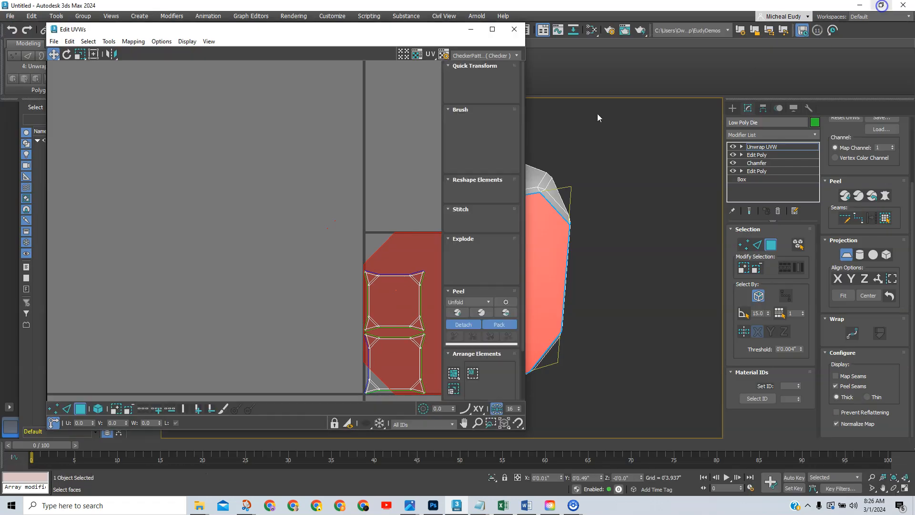
click(257, 253)
drag(257, 253, 170, 126)
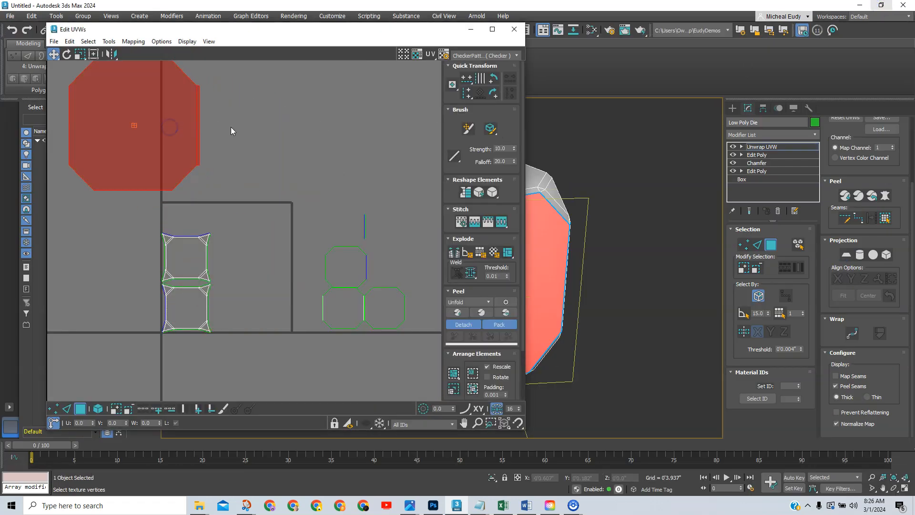
middle_drag(231, 130, 268, 154)
Relax the octagonal island with Relax By Polygon Angles and shift it left and down.
click(109, 41)
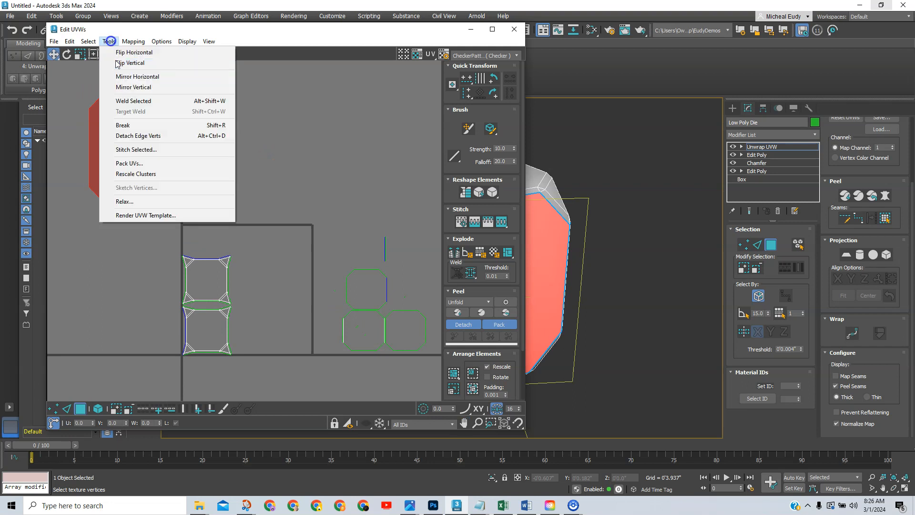
click(126, 201)
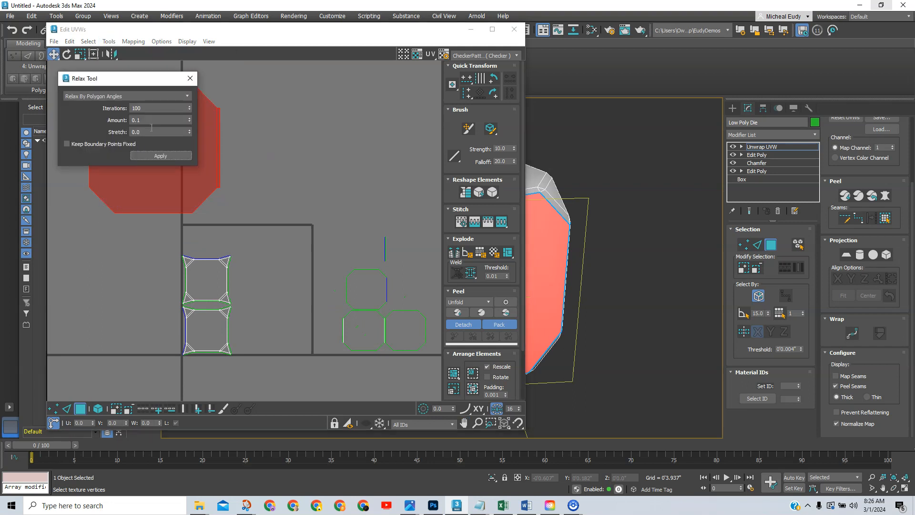
click(155, 155)
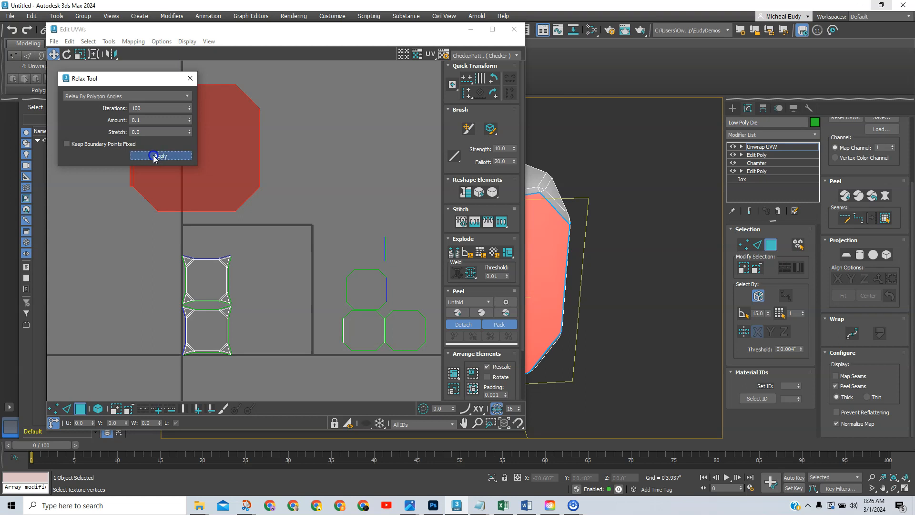
drag(133, 79, 340, 60)
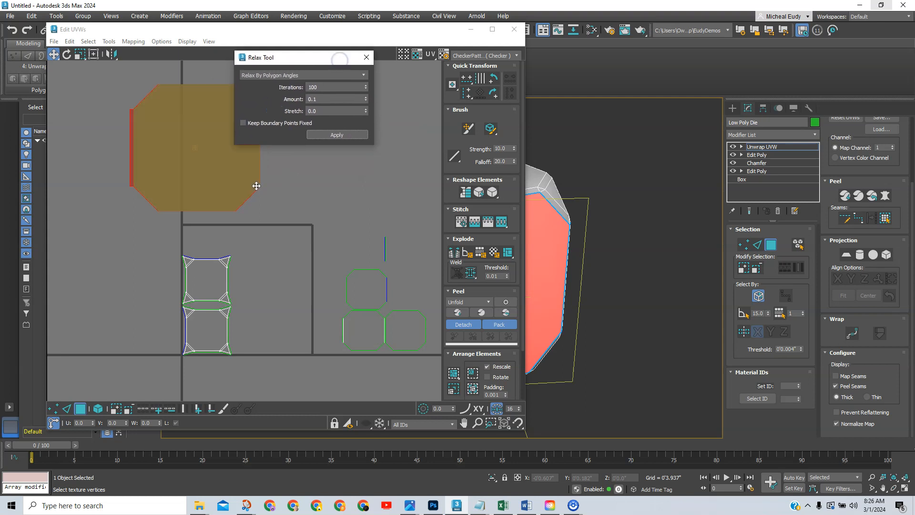
drag(230, 181, 97, 230)
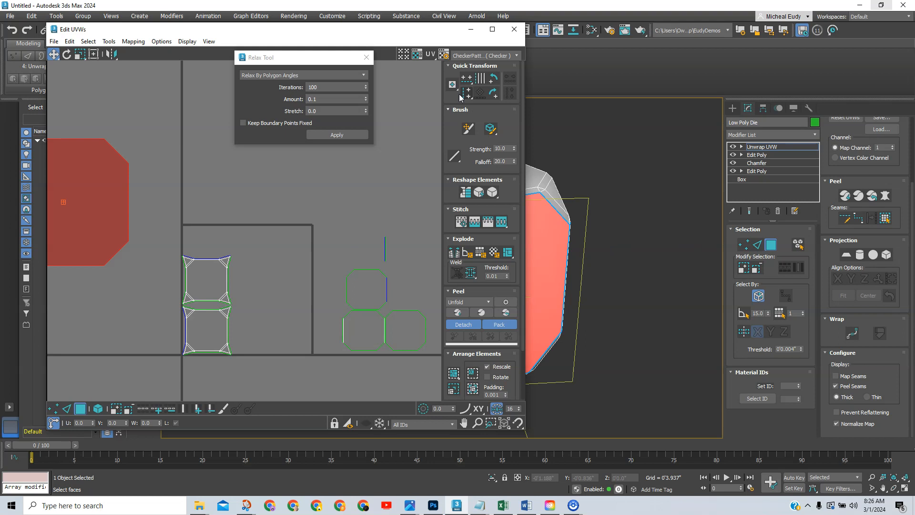
drag(433, 31, 262, 19)
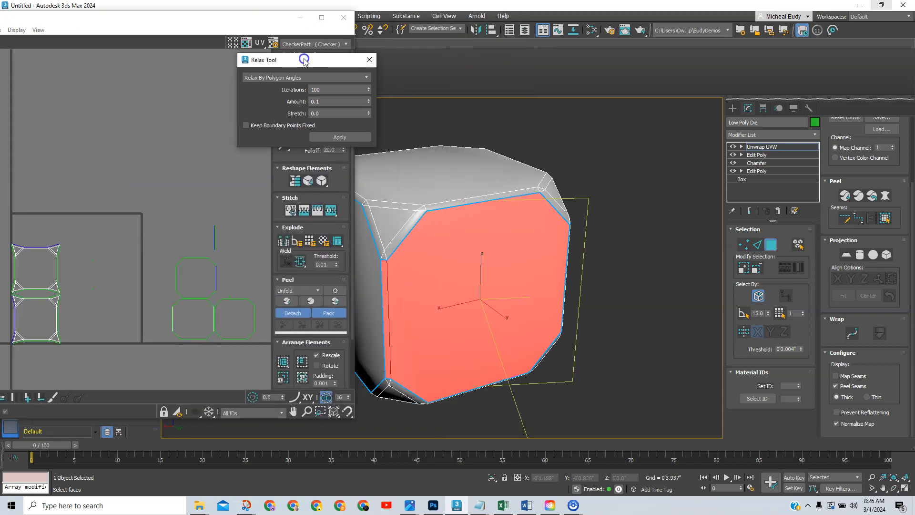
drag(302, 58, 562, 28)
alt+middle_drag(485, 241, 358, 244)
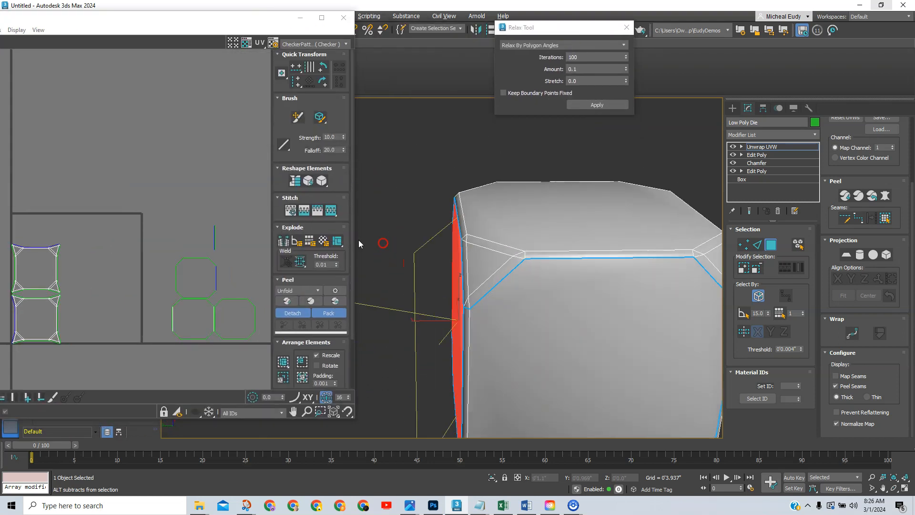
Planar-map another die face, expanded to its seams, aligned to the X axis.
alt+middle_drag(528, 318, 477, 261)
click(504, 261)
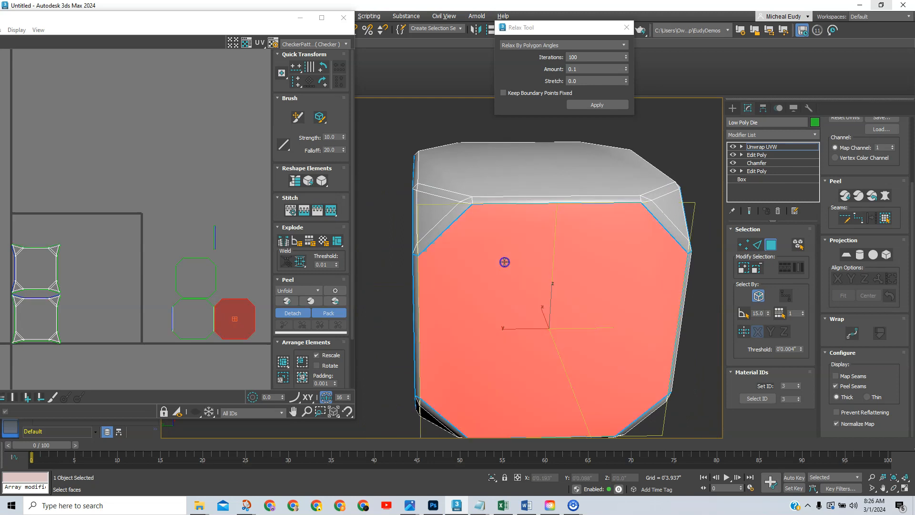
click(846, 254)
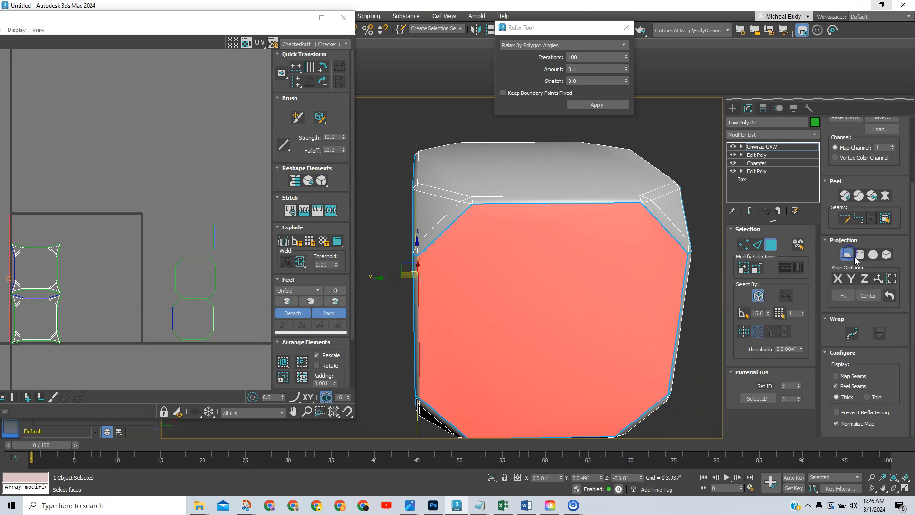
click(886, 219)
scroll(576, 297, down, 2)
alt+middle_drag(577, 296, 581, 294)
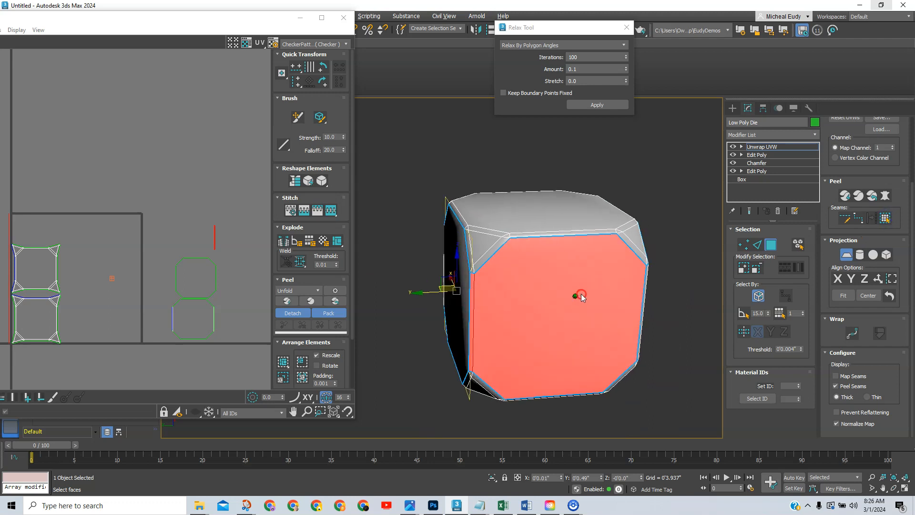
click(838, 278)
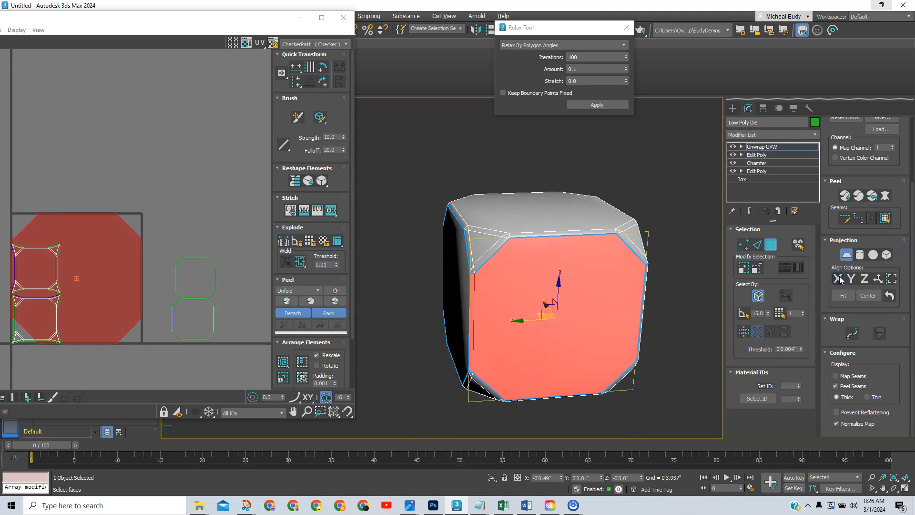
scroll(191, 229, down, 5)
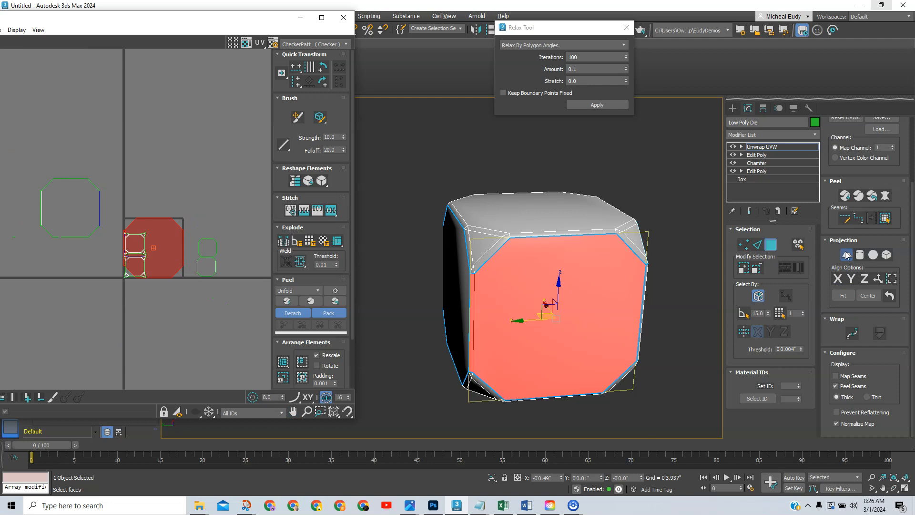
click(846, 254)
Move the new octagonal UV island up above the others.
drag(166, 240, 161, 155)
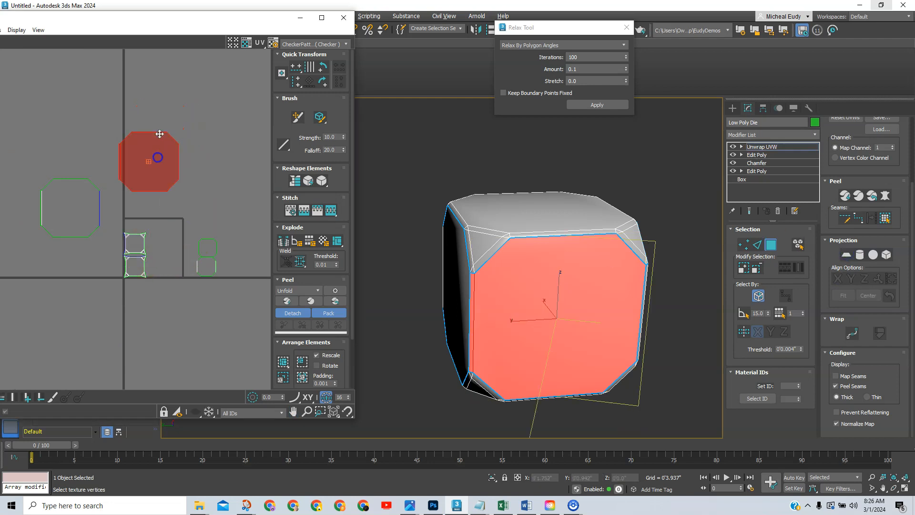
drag(178, 20, 255, 32)
drag(531, 27, 59, 74)
Relax the latest UV island with Unfold3D Optimize.
click(72, 90)
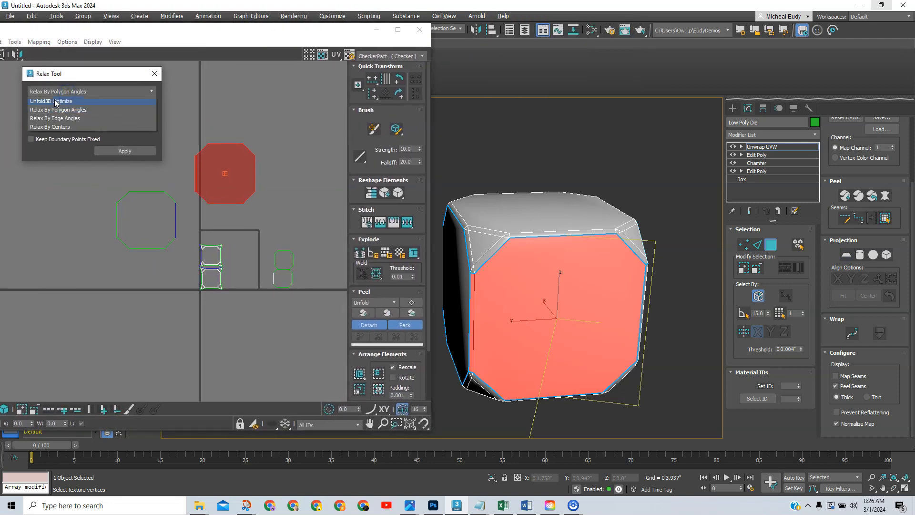
click(55, 99)
click(117, 175)
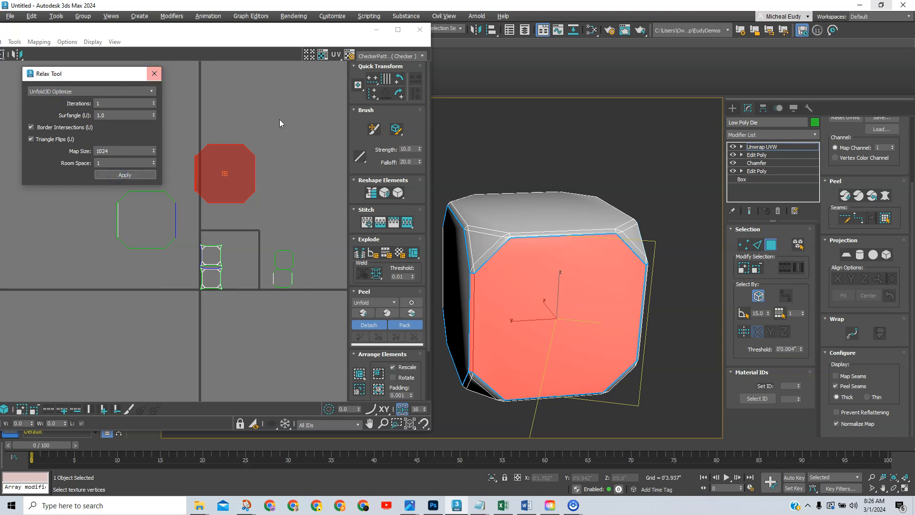
Planar-map a third face, move its octagon island out of the square and relax it.
alt+middle_drag(574, 295, 482, 310)
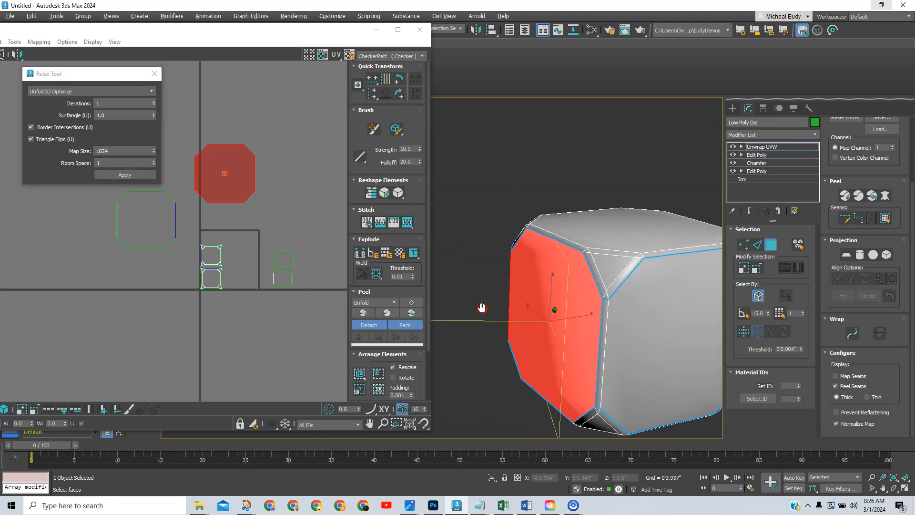
click(554, 303)
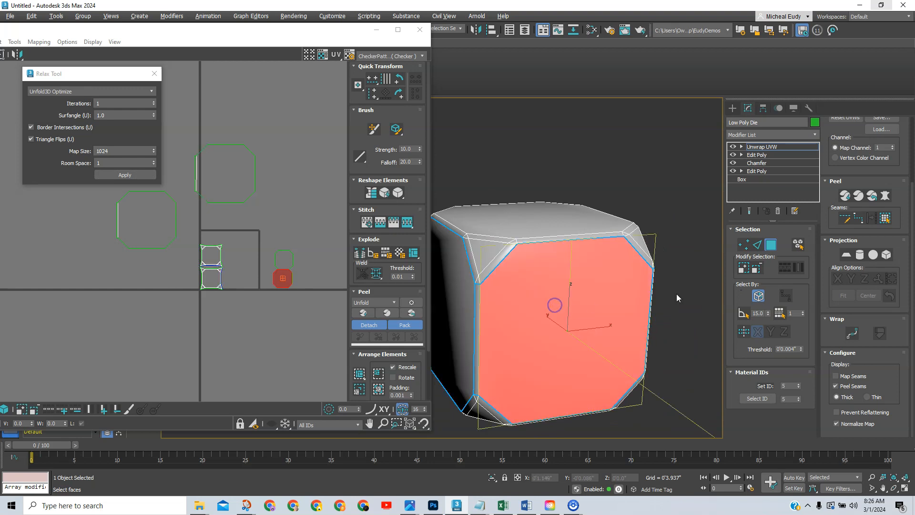
click(884, 217)
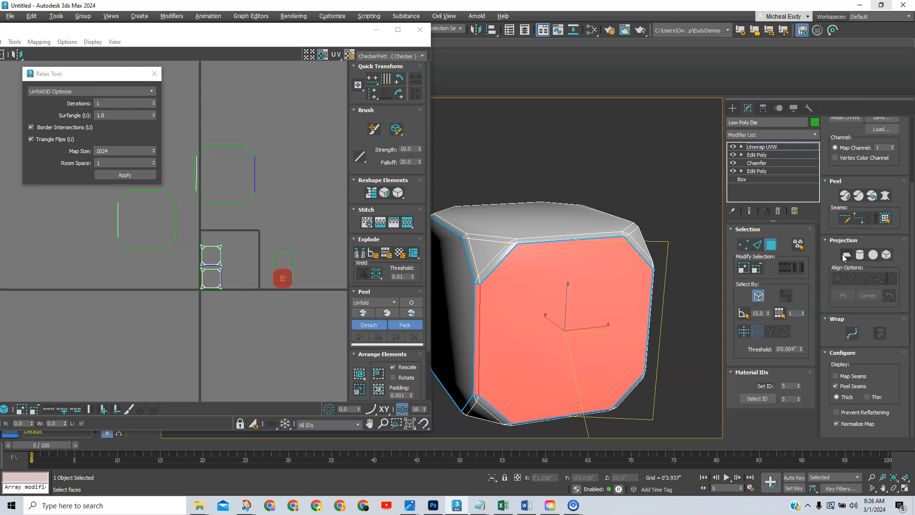
click(844, 256)
middle_drag(506, 292, 559, 296)
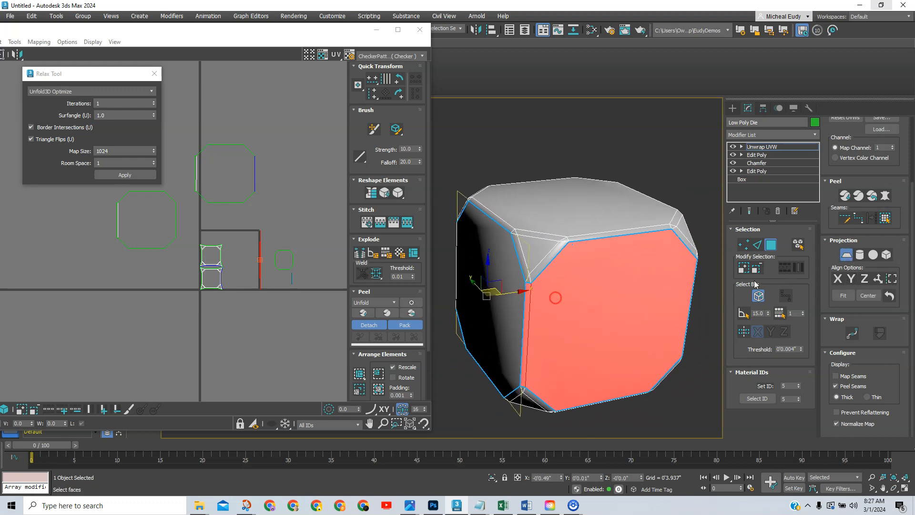
click(562, 312)
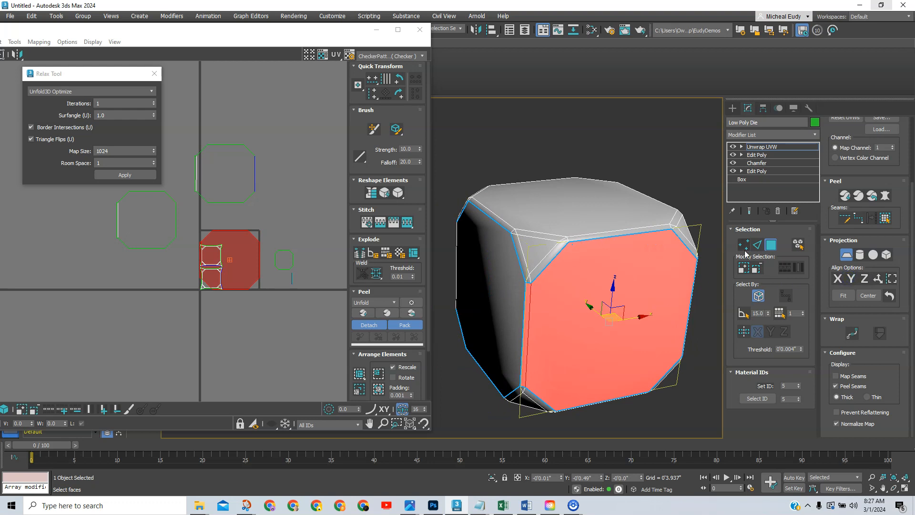
click(846, 257)
scroll(323, 232, down, 3)
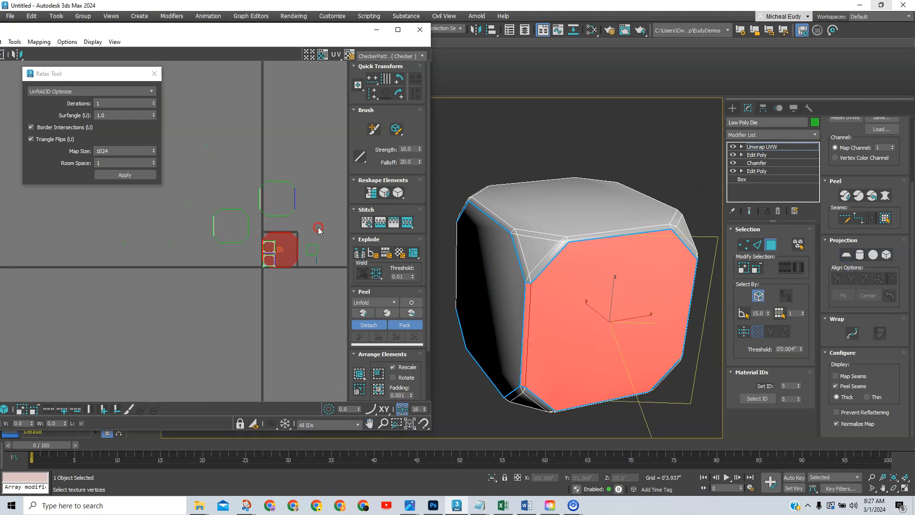
drag(290, 245, 244, 189)
click(117, 175)
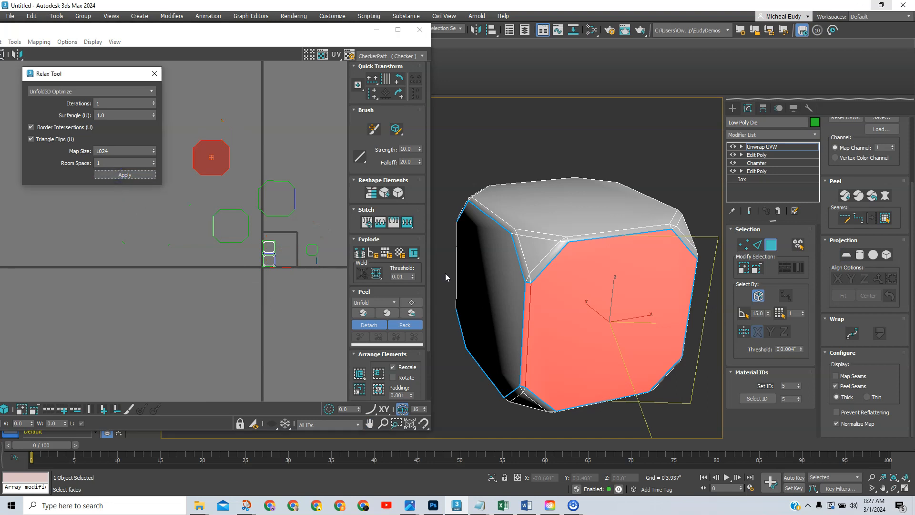
Planar-map a fourth face aligned to X, move its island up and relax it.
middle_drag(576, 281, 504, 273)
middle_drag(611, 303, 489, 293)
middle_drag(573, 289, 576, 268)
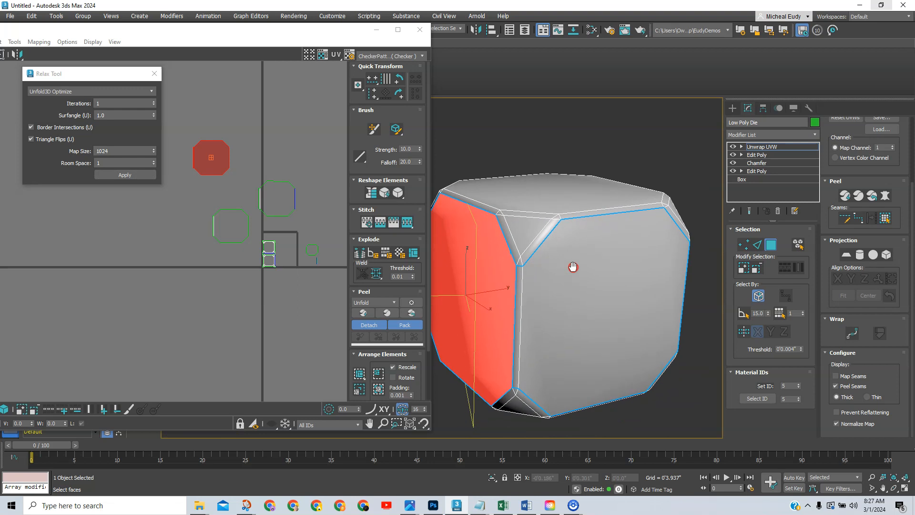
click(613, 271)
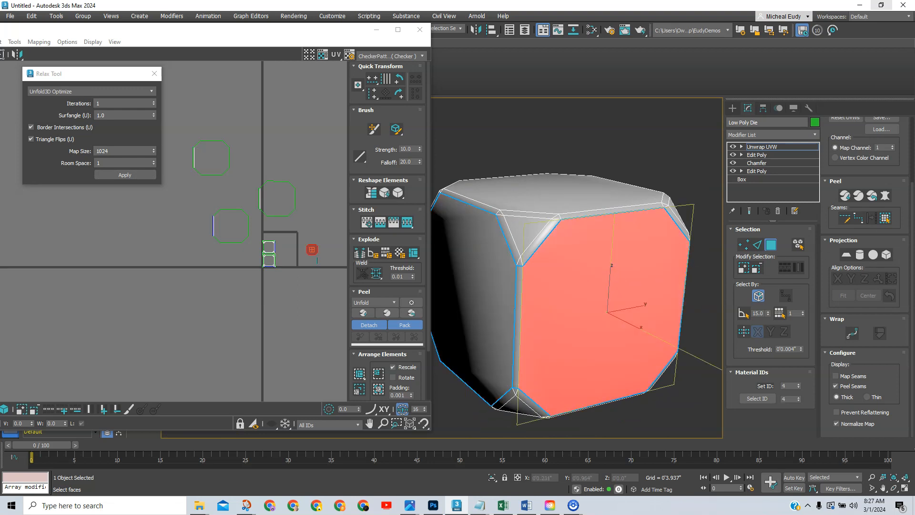
click(885, 219)
click(849, 256)
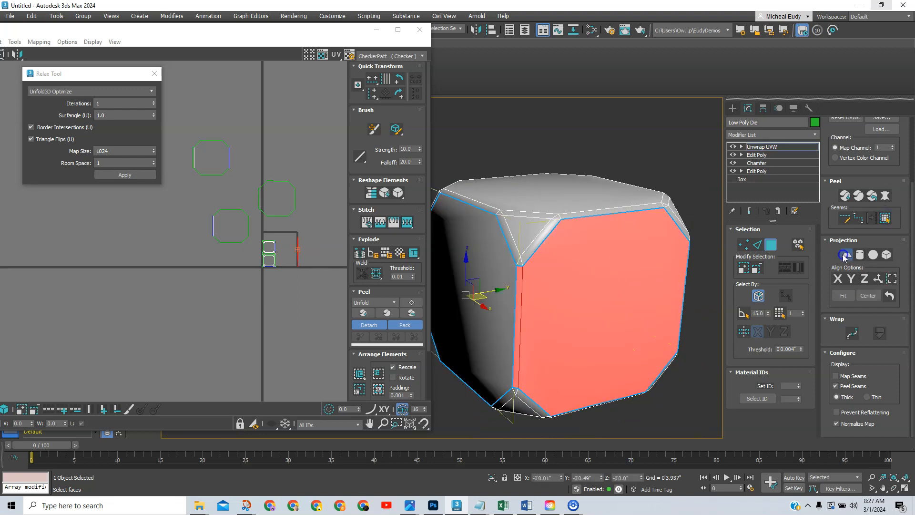
alt+middle_drag(587, 270, 557, 281)
click(850, 280)
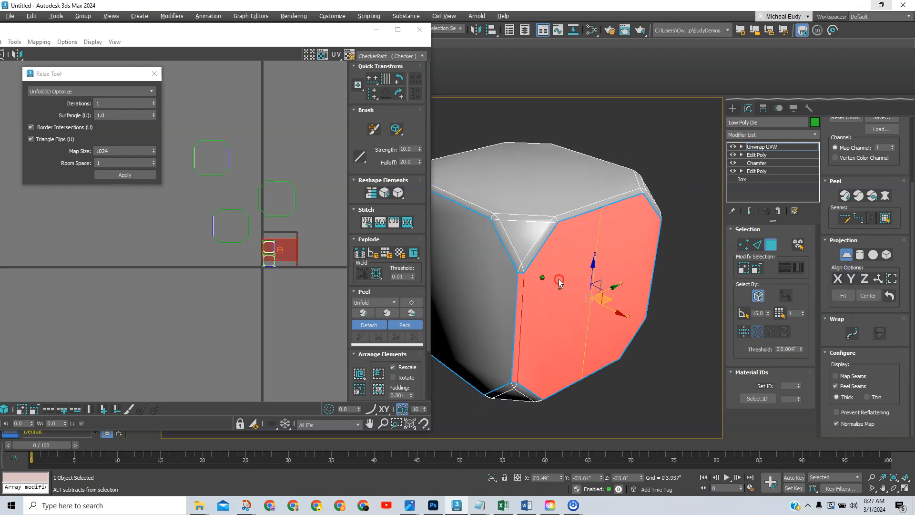
click(838, 280)
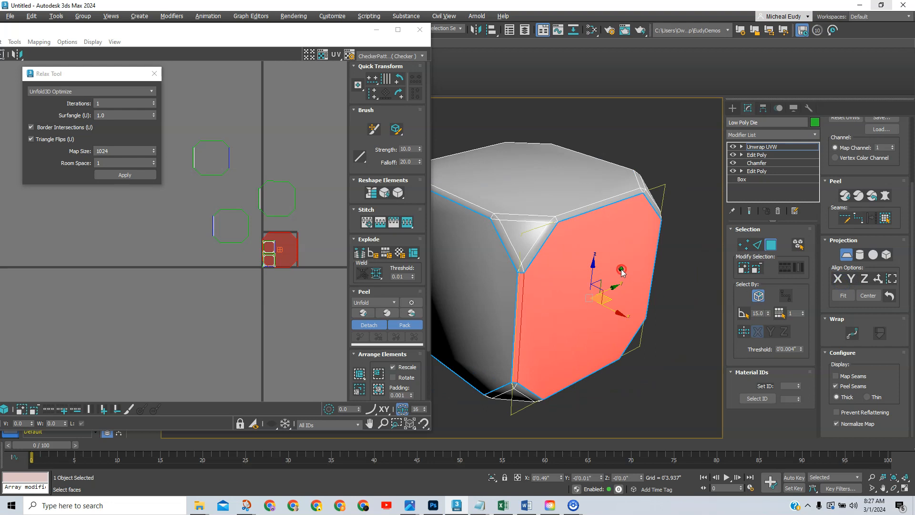
alt+middle_drag(620, 273, 613, 276)
click(846, 255)
drag(290, 237, 291, 104)
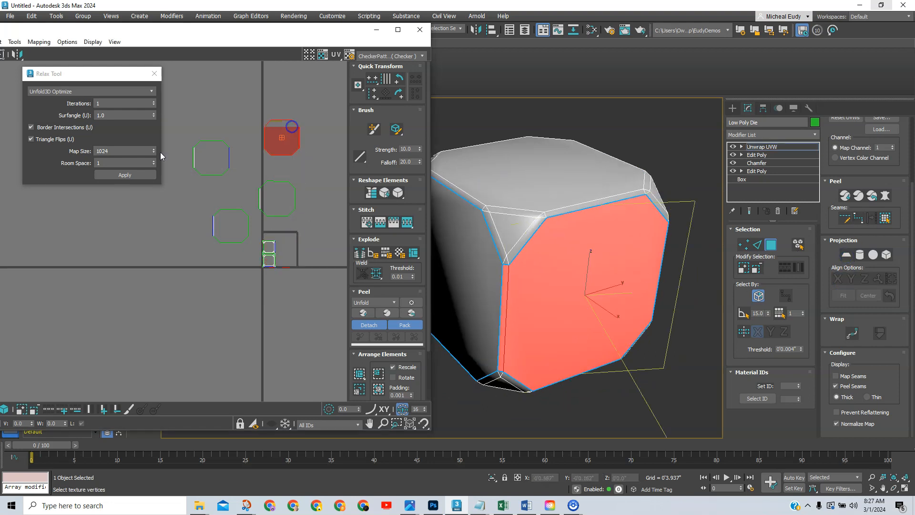
click(114, 175)
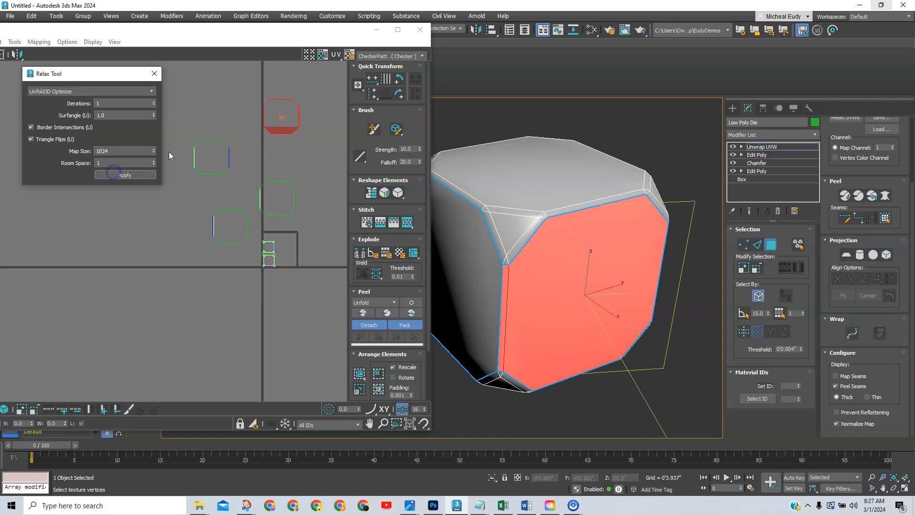
Close the Relax Tool, deselect the UV cluster and recenter the UV view.
click(154, 73)
scroll(285, 140, up, 6)
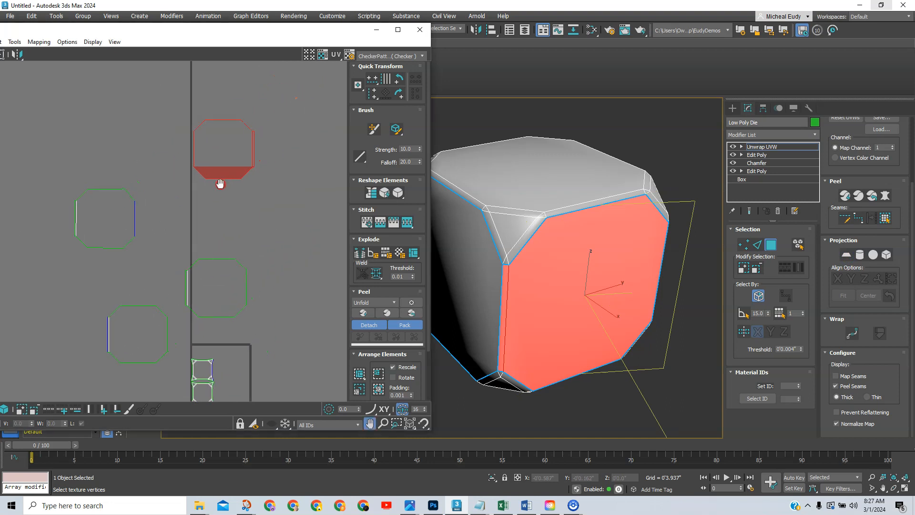
click(242, 202)
scroll(230, 199, down, 4)
middle_drag(237, 199, 267, 185)
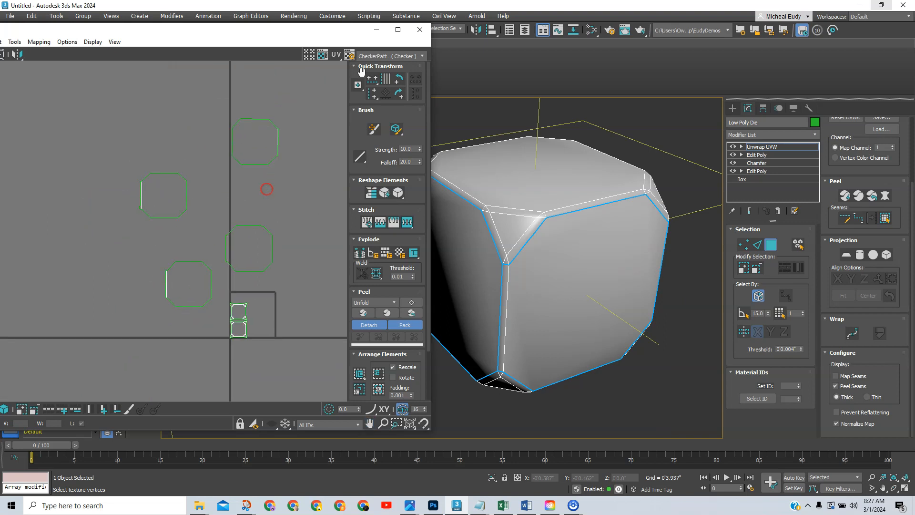
Bring the Edit UVWs window into view and maximize it.
drag(351, 32, 461, 24)
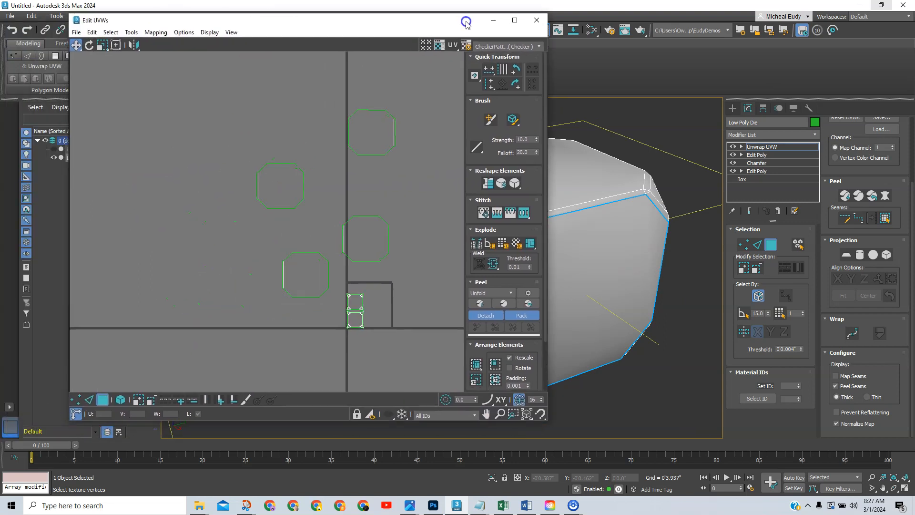
click(510, 22)
middle_drag(541, 284, 390, 243)
scroll(389, 243, down, 1)
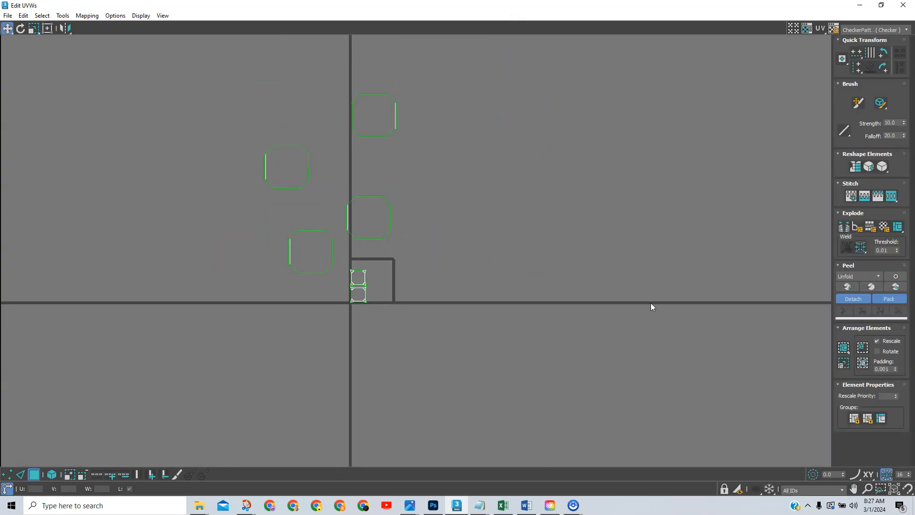
Set padding to 0.02, select all shells and Pack Normalize them.
click(888, 371)
text(0.02)
drag(194, 61, 470, 352)
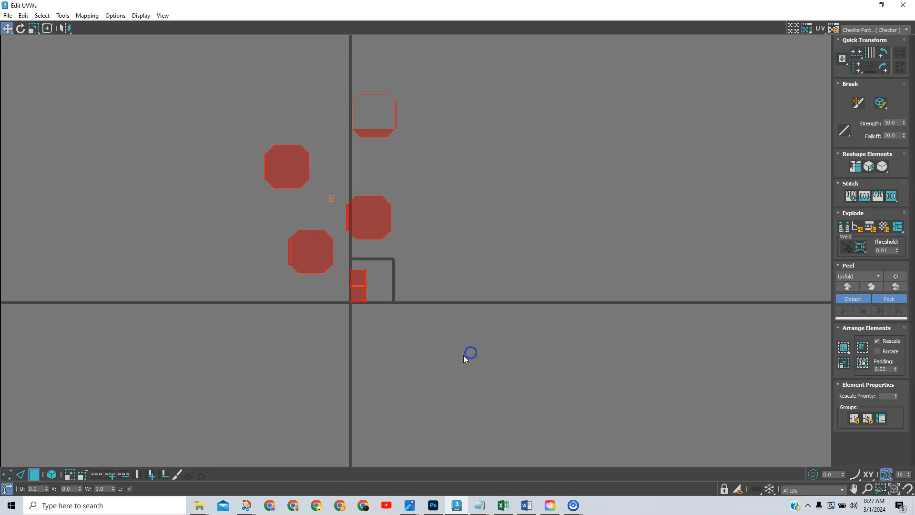
click(862, 364)
scroll(363, 286, up, 8)
middle_drag(419, 292, 408, 248)
middle_drag(414, 314, 428, 300)
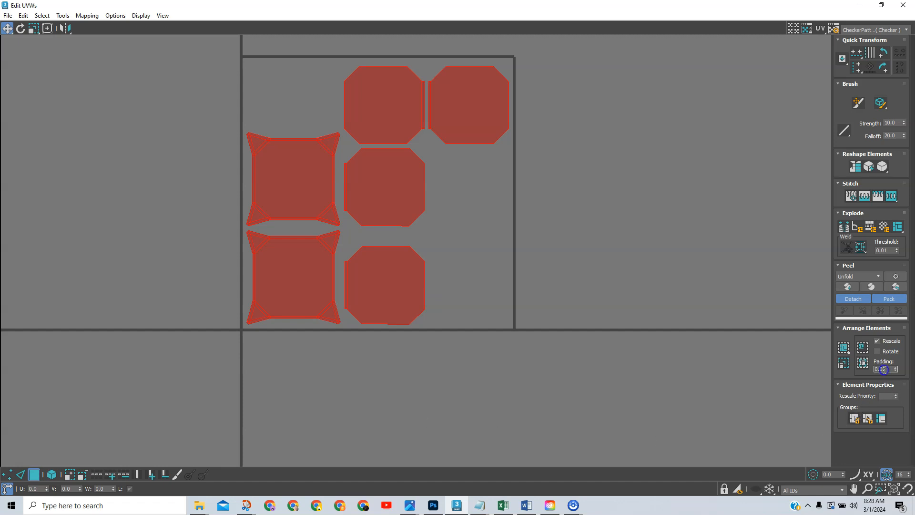
Repack all UV shells with 0.01 padding.
double_click(885, 369)
click(862, 363)
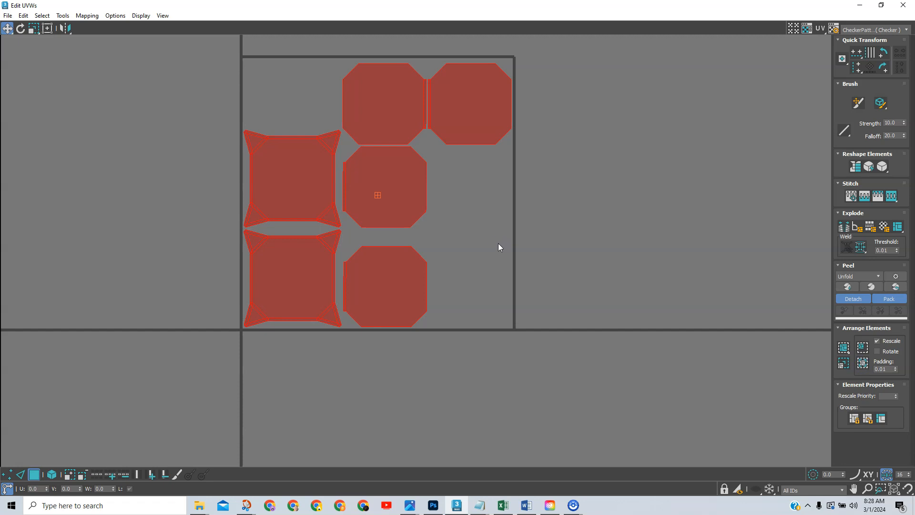
click(554, 239)
Rotate the bottom octagon 90° and move the upper-right octagon beside it.
click(404, 269)
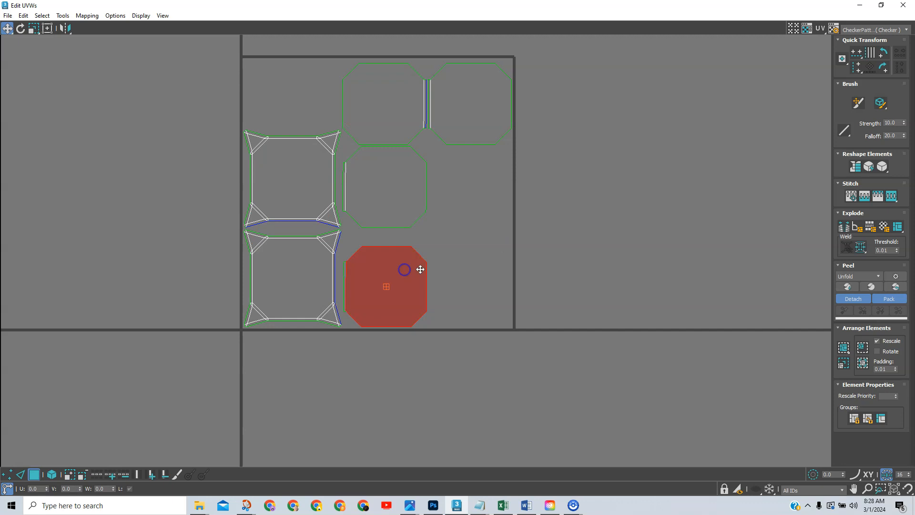
click(54, 475)
click(436, 408)
click(394, 296)
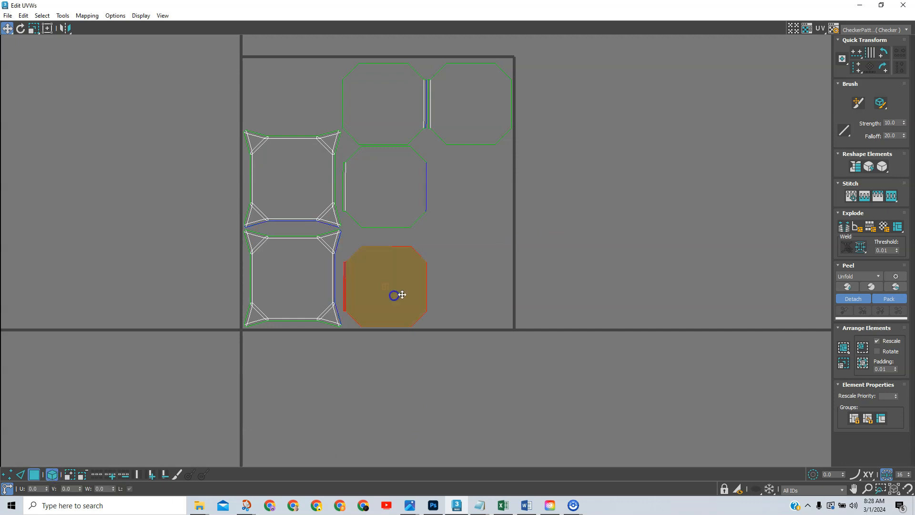
click(883, 53)
drag(404, 301, 400, 297)
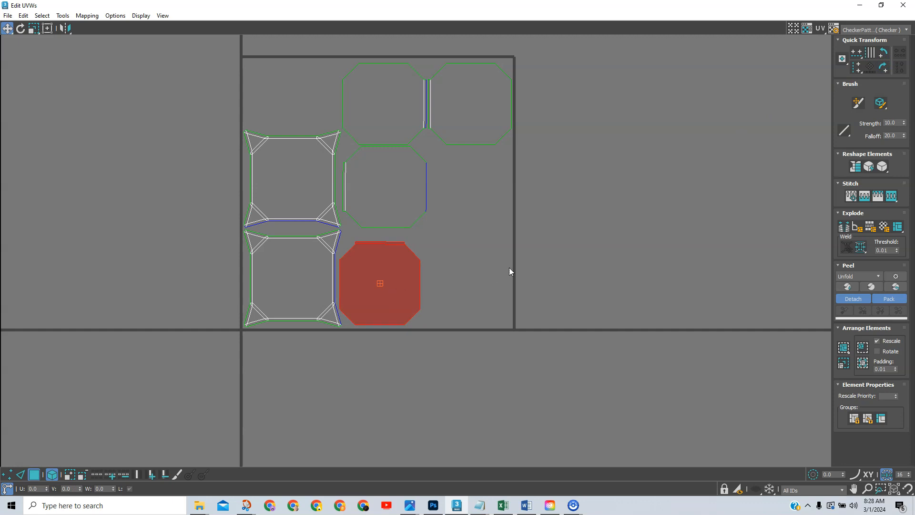
click(476, 124)
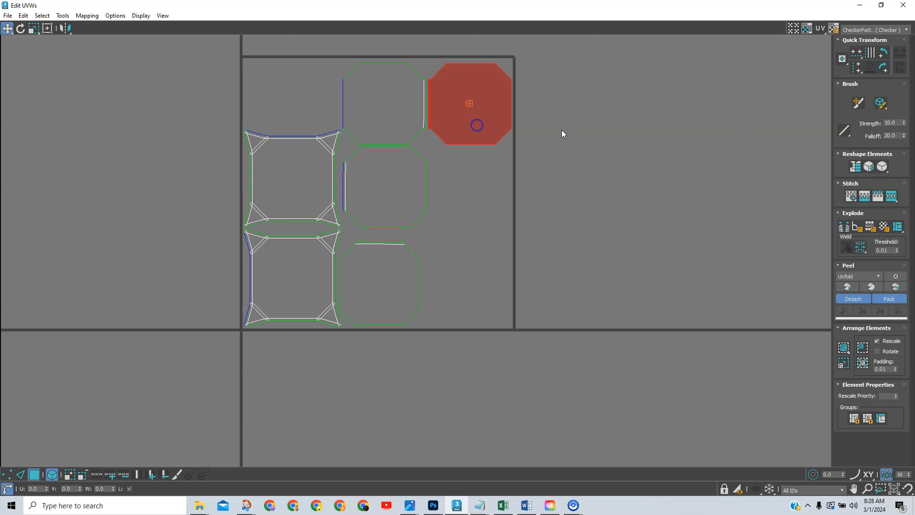
drag(494, 112, 488, 292)
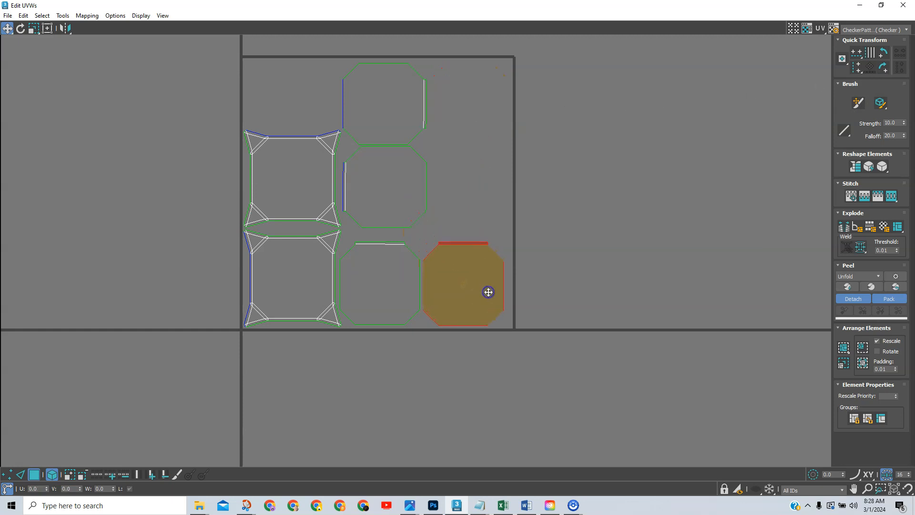
Rotate the middle octagon 270°, move the top octagon into the right column, then select all six.
click(405, 209)
click(883, 53)
click(882, 53)
click(882, 52)
drag(398, 209, 395, 218)
click(407, 134)
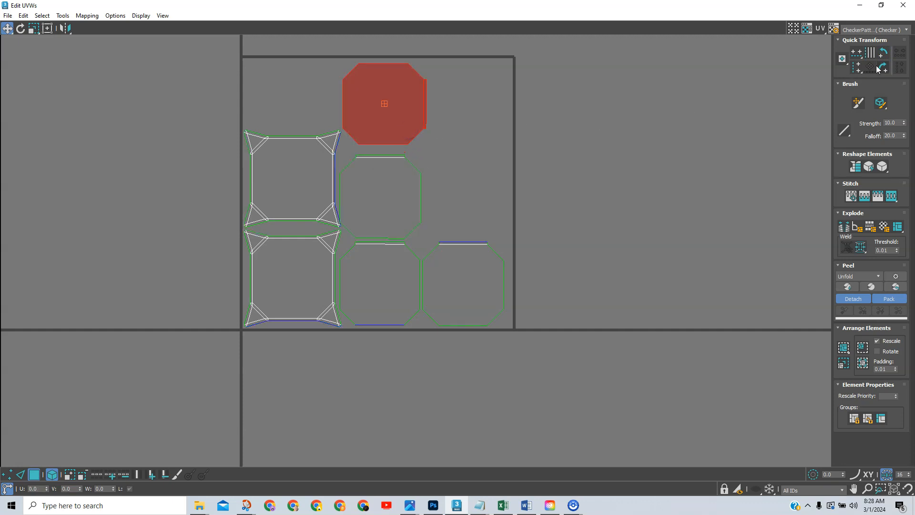
drag(405, 126, 485, 217)
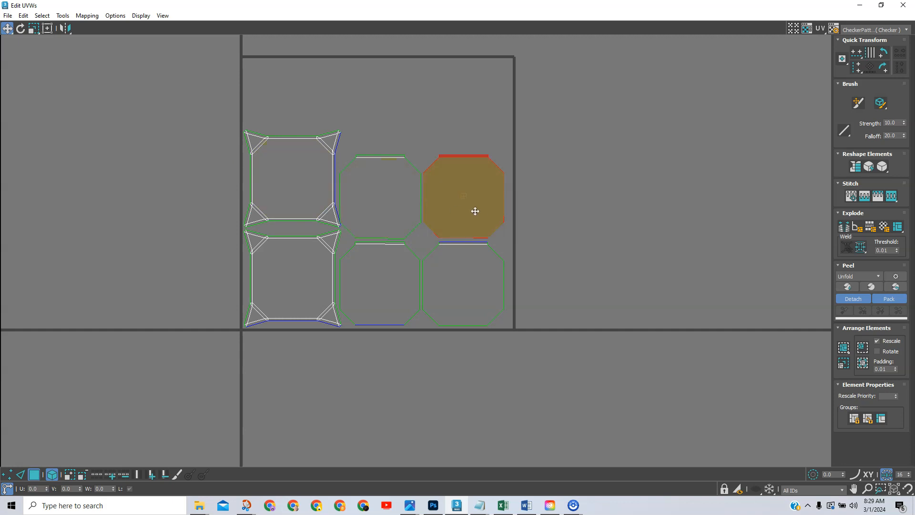
drag(398, 193, 443, 184)
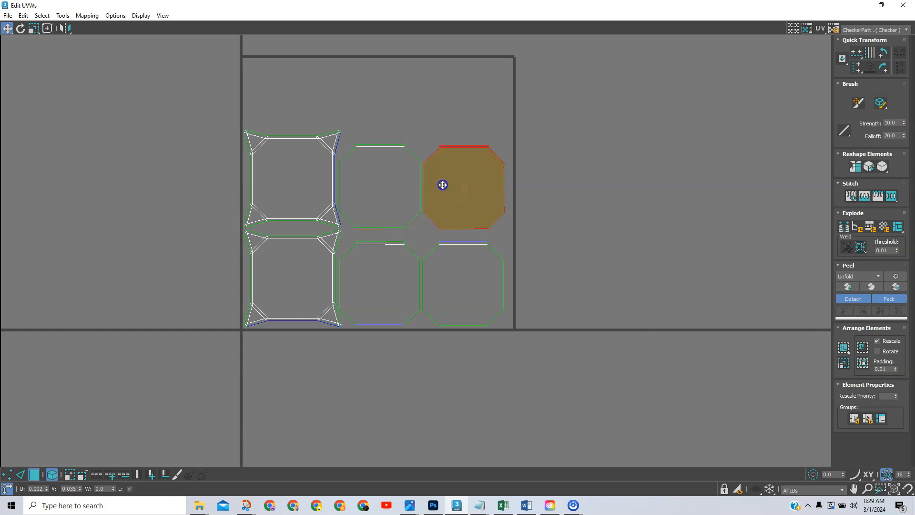
click(420, 353)
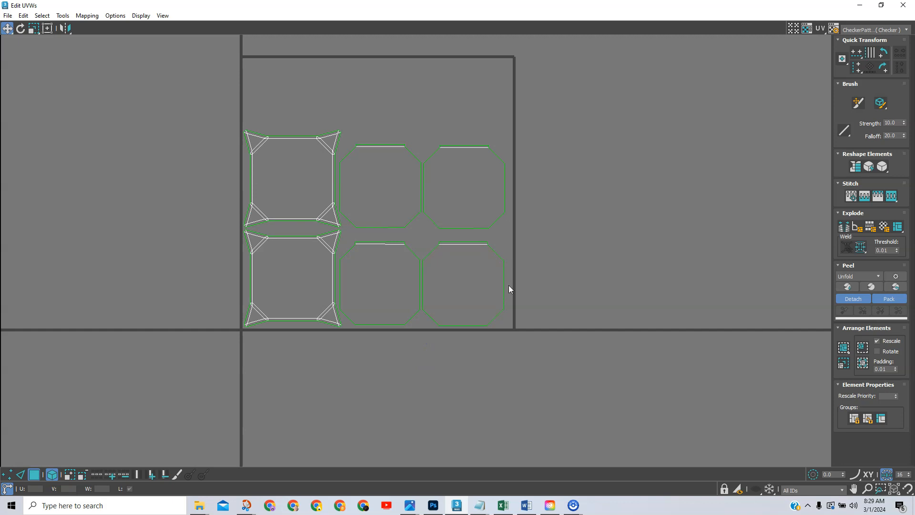
drag(195, 93, 562, 367)
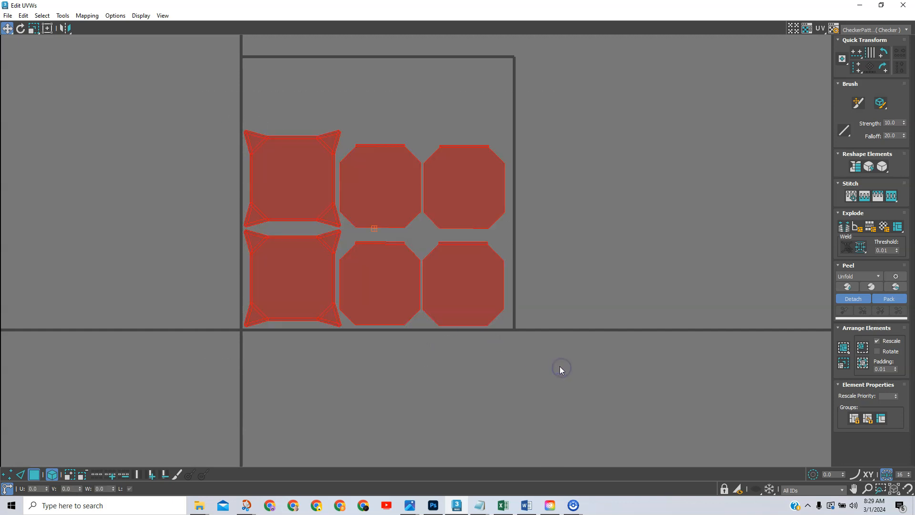
Scale all UV shells up to about 104% from a lower-left pivot.
click(36, 30)
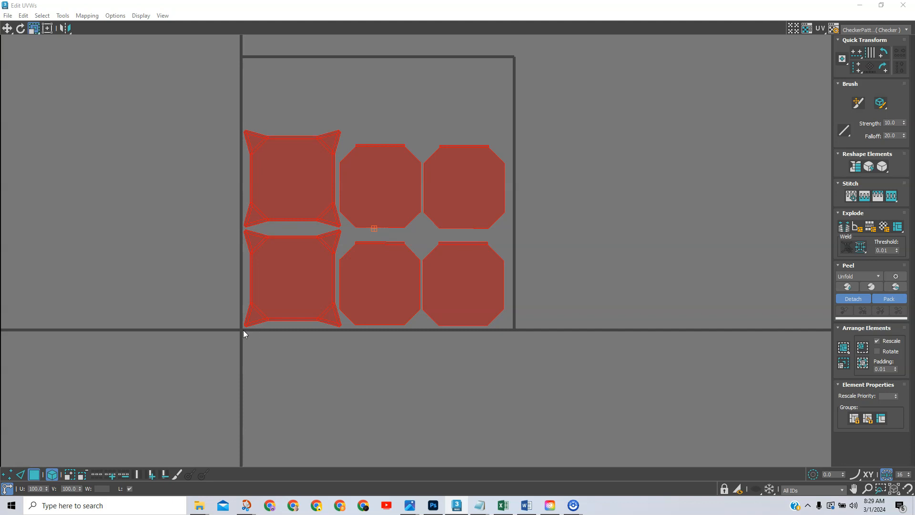
click(841, 66)
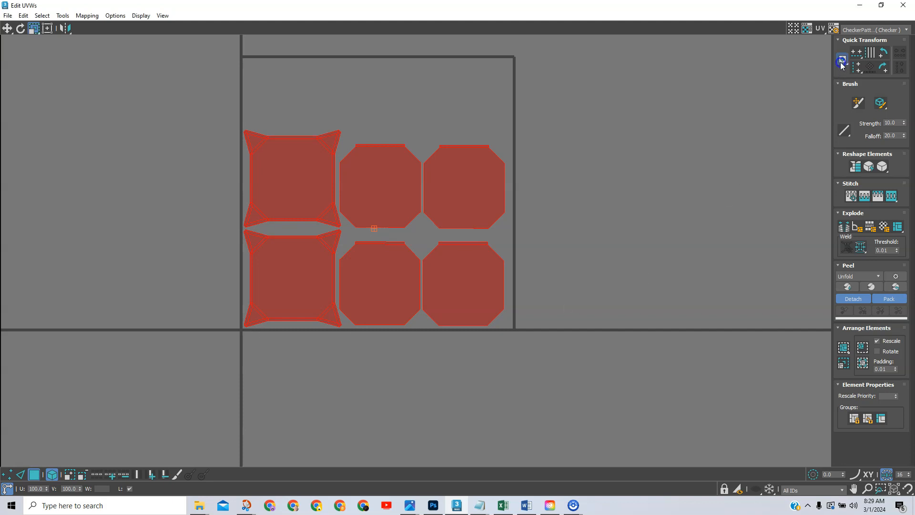
drag(842, 64, 842, 101)
drag(311, 292, 313, 292)
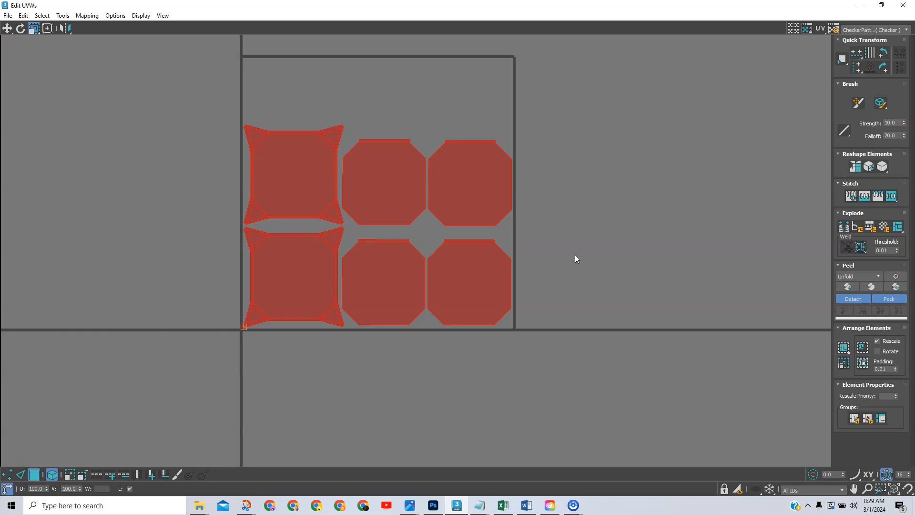
Deselect the shells, check the upper-middle element's left edge, then close Edit UVWs.
click(690, 191)
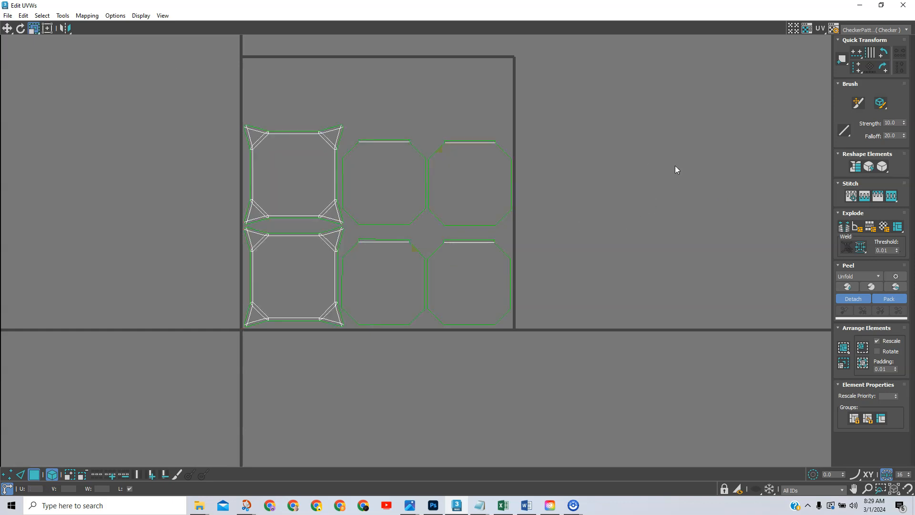
scroll(402, 183, up, 3)
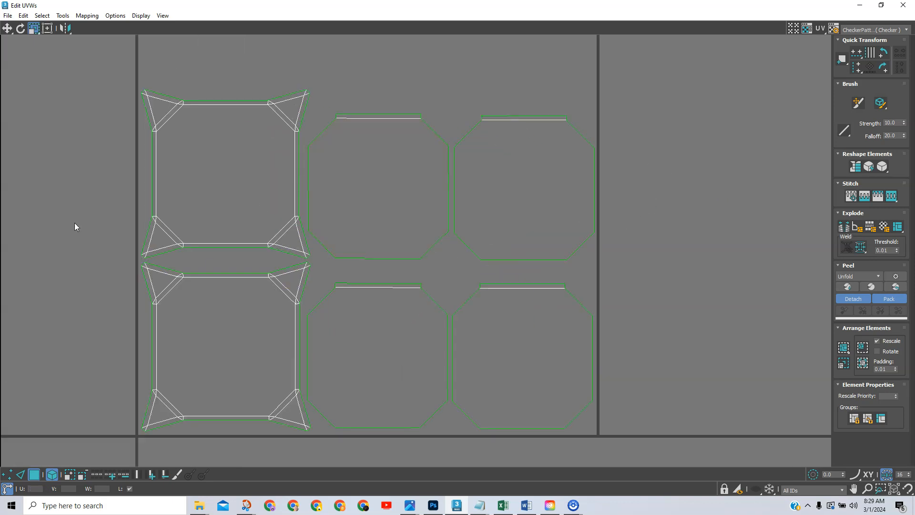
scroll(66, 230, up, 1)
middle_drag(65, 220, 7, 181)
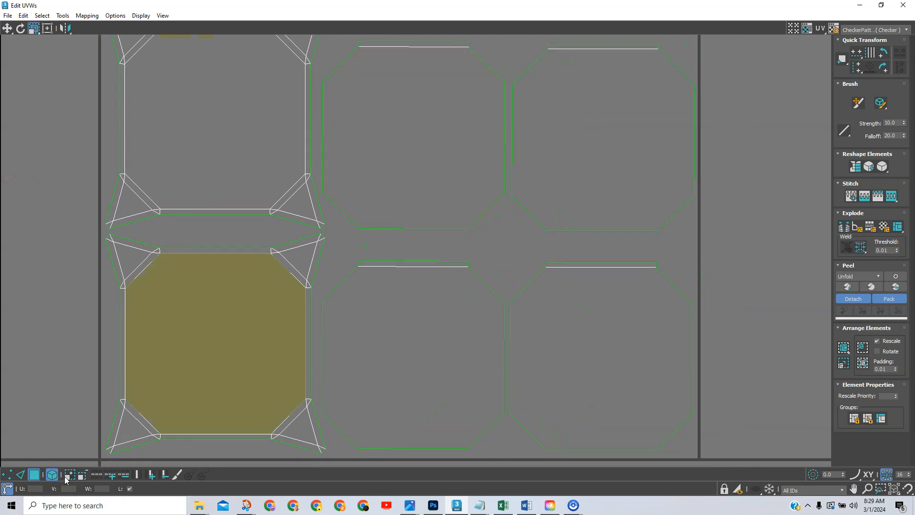
click(20, 475)
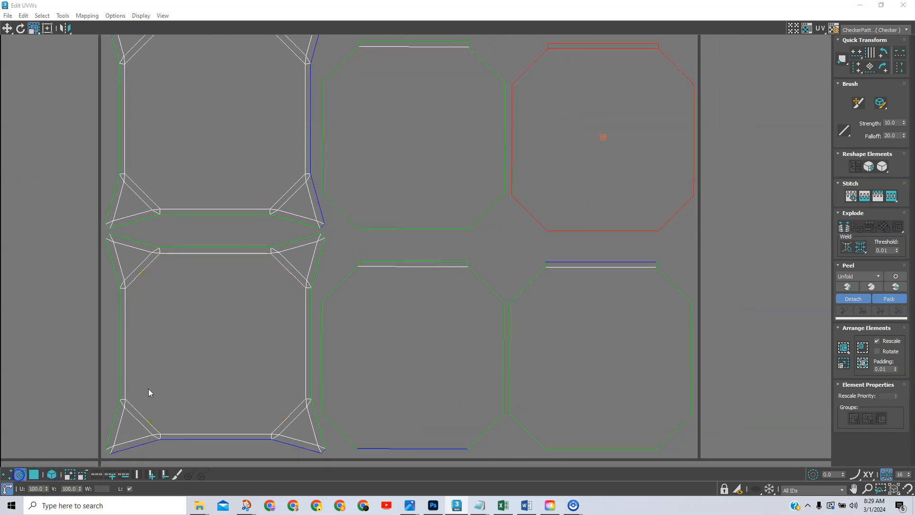
click(322, 162)
click(871, 68)
click(793, 166)
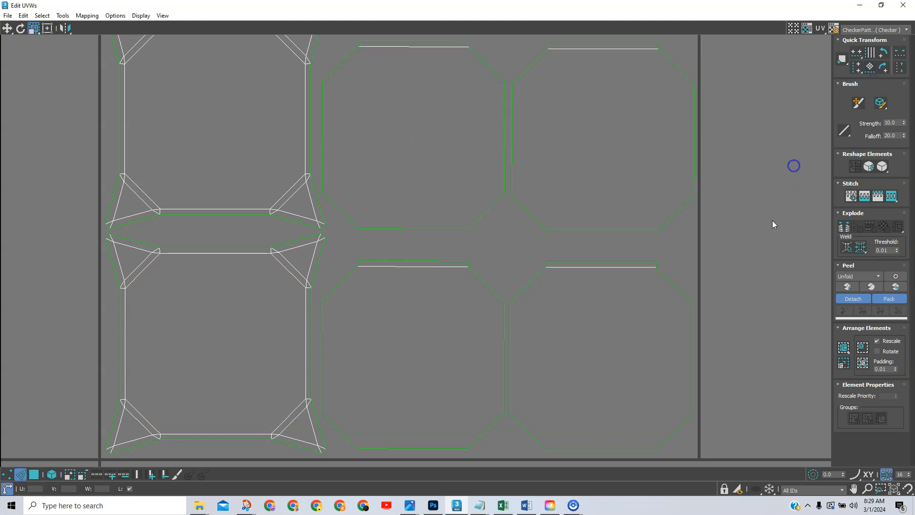
scroll(535, 302, down, 2)
middle_drag(578, 314, 564, 303)
scroll(564, 303, down, 5)
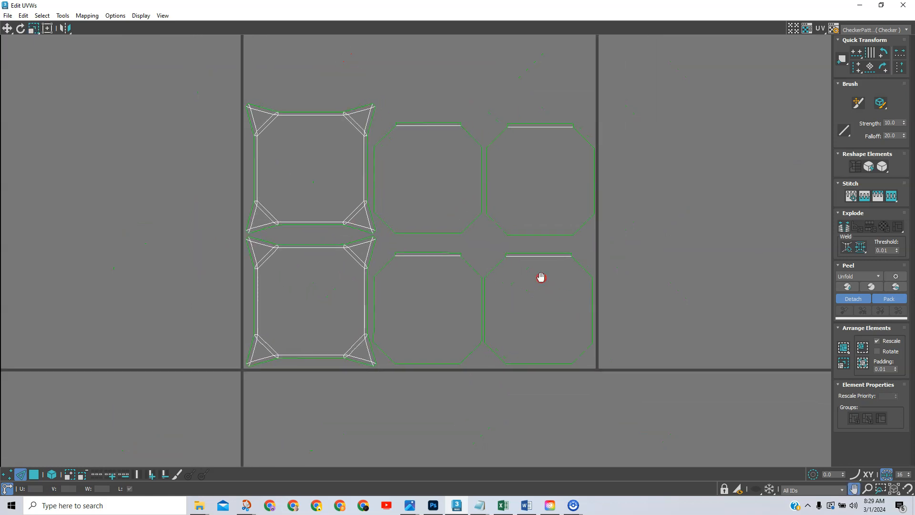
click(903, 5)
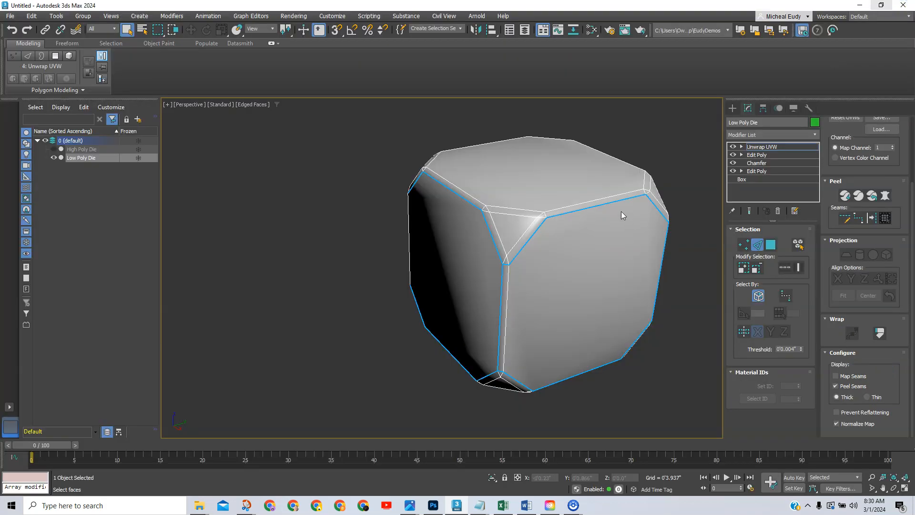
Add a Smooth modifier with Auto Smooth at threshold 180, then orbit to check shading.
middle_drag(621, 211, 560, 212)
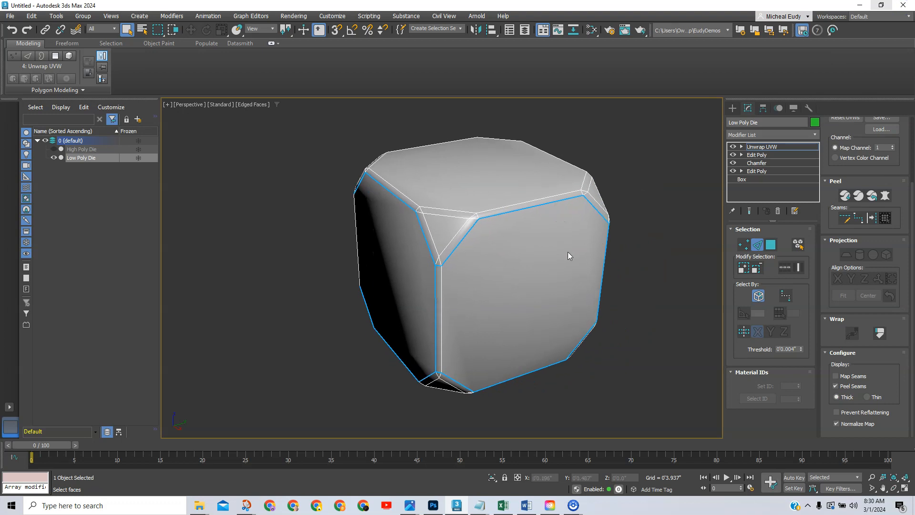
click(757, 244)
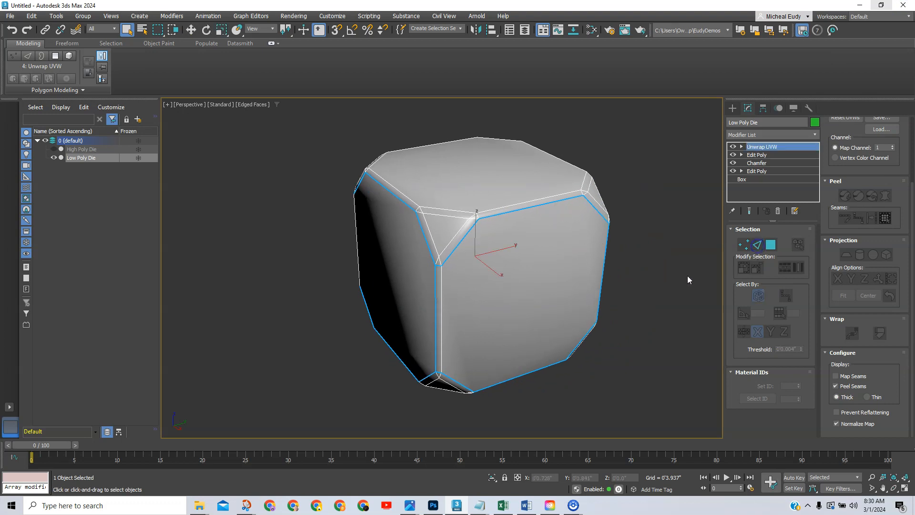
click(816, 135)
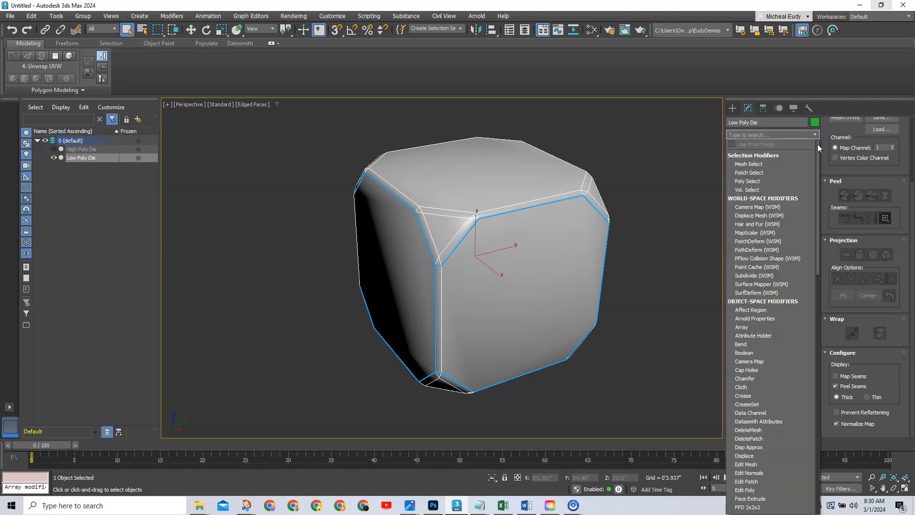
drag(818, 149, 825, 364)
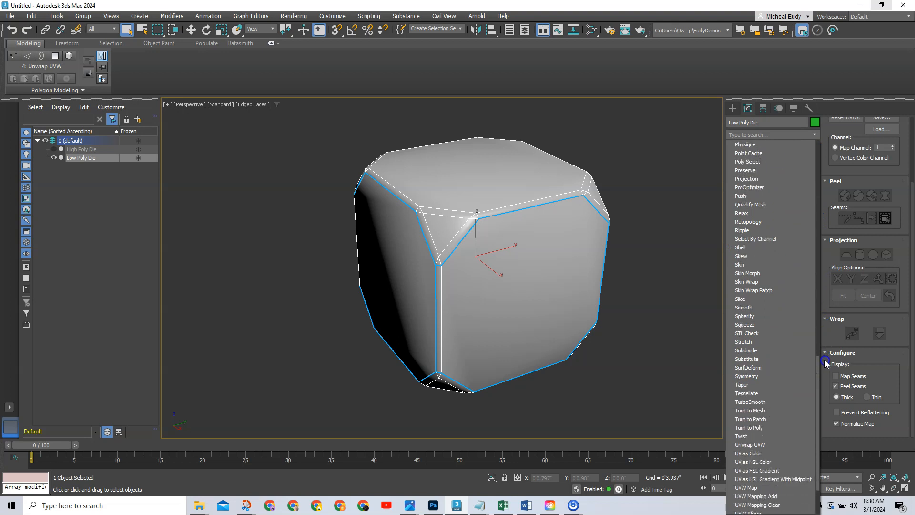
click(746, 308)
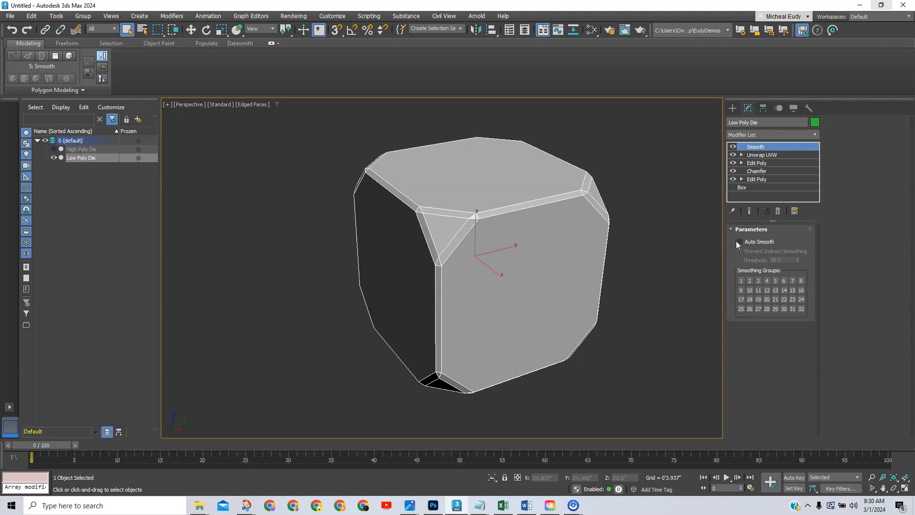
click(740, 242)
click(786, 260)
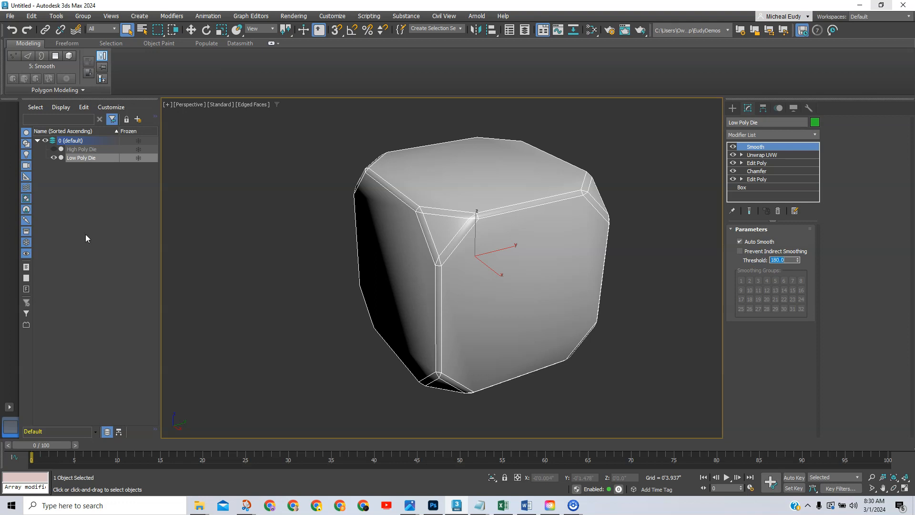
click(279, 253)
mouse_move(468, 283)
alt+middle_down()
mouse_move(529, 231)
mouse_move(542, 272)
mouse_move(500, 286)
mouse_move(505, 250)
mouse_move(498, 304)
mouse_move(500, 259)
mouse_move(499, 267)
alt+middle_up()
In the Slate Material Editor, connect a Checker map to the Base material's base colour.
click(591, 32)
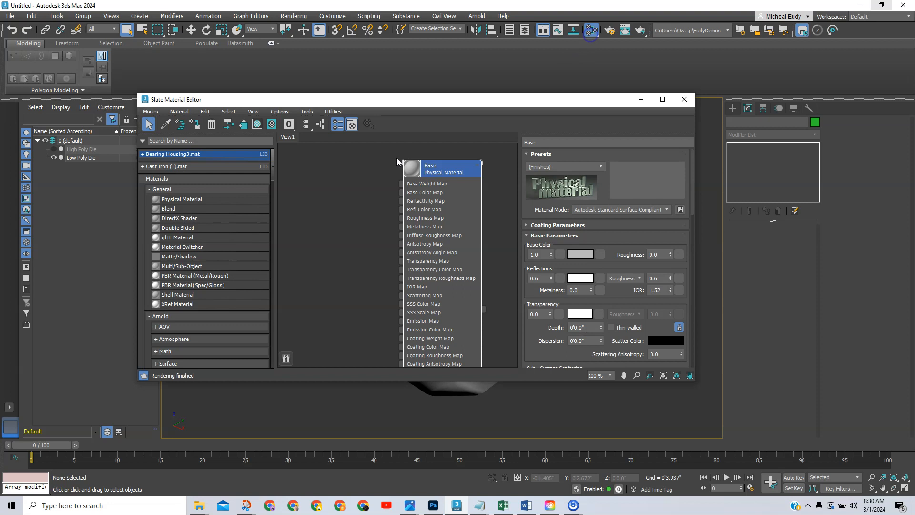
drag(454, 171, 459, 163)
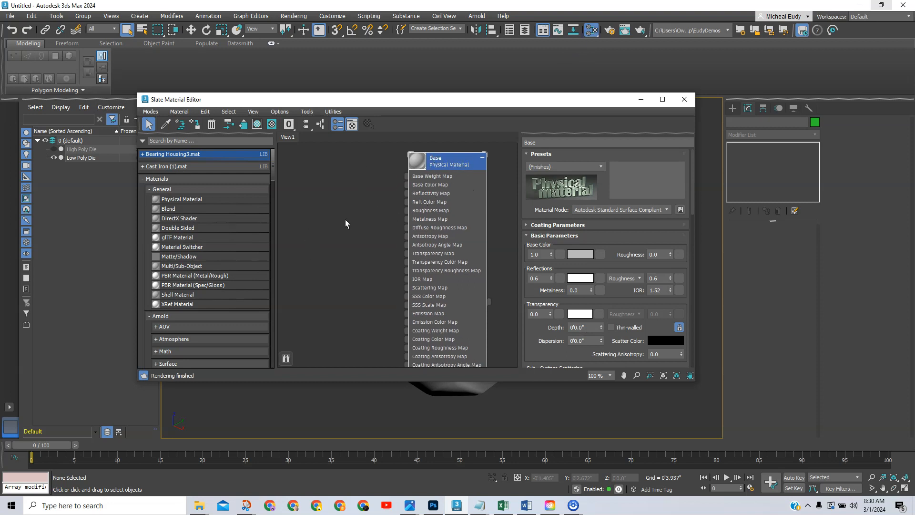
drag(406, 185, 318, 186)
mouse_move(391, 204)
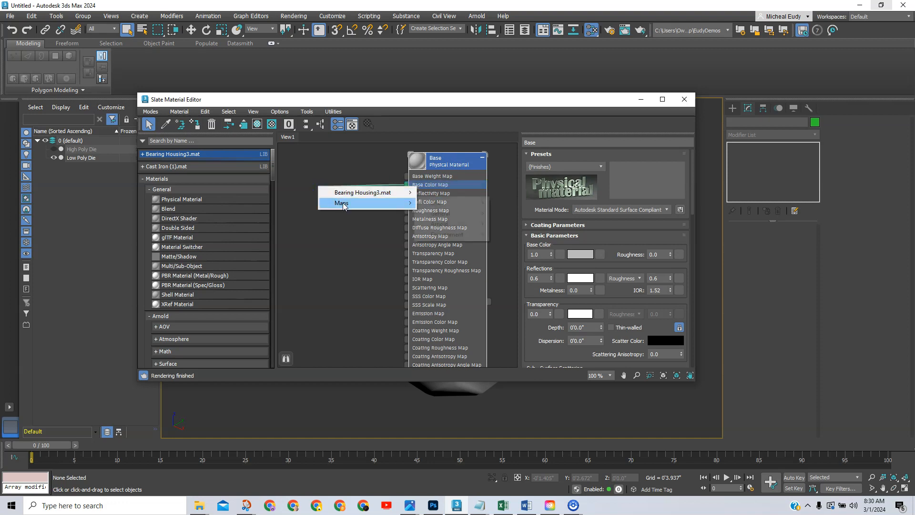
mouse_move(453, 220)
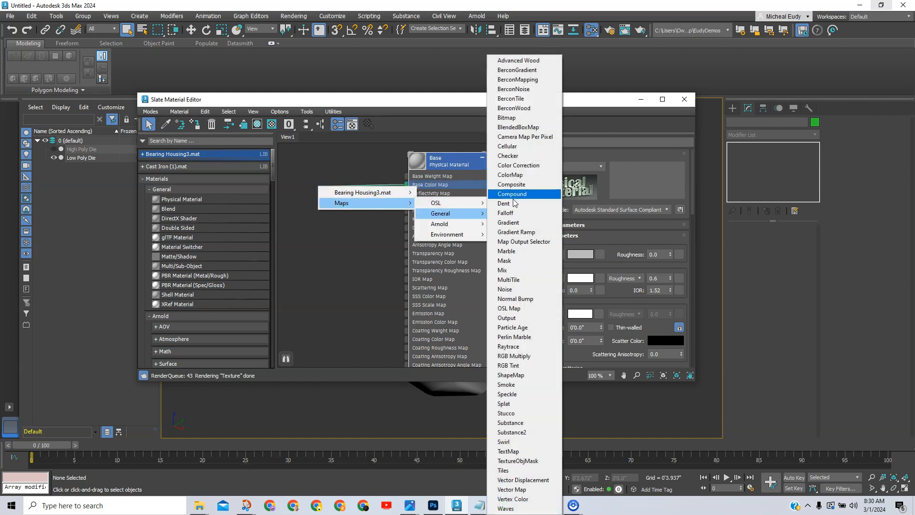
click(520, 156)
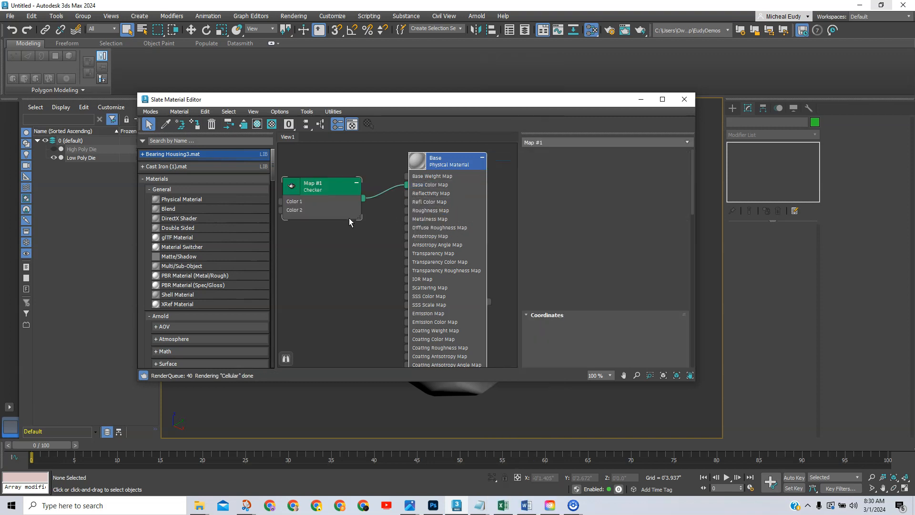
drag(346, 186, 343, 183)
drag(408, 104, 374, 117)
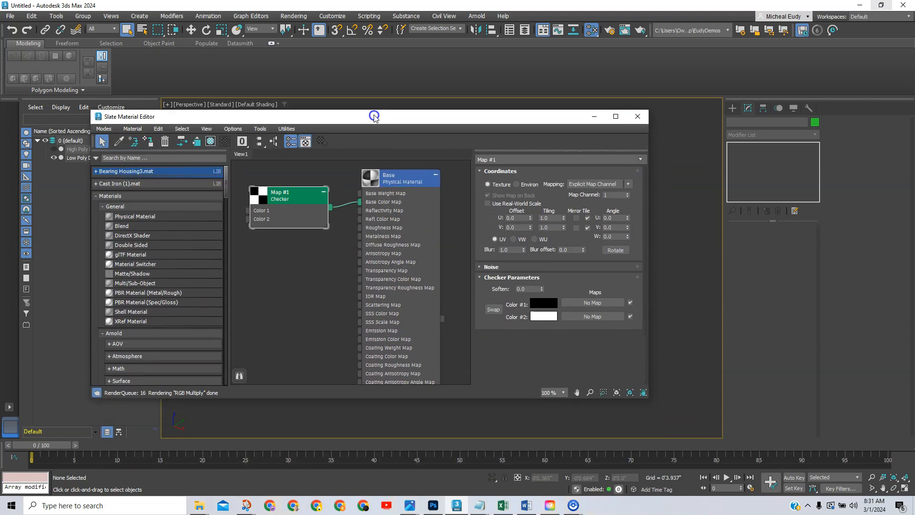
Set the Checker's U and V tiling to 50.
double_click(545, 219)
text(50)
key(Return)
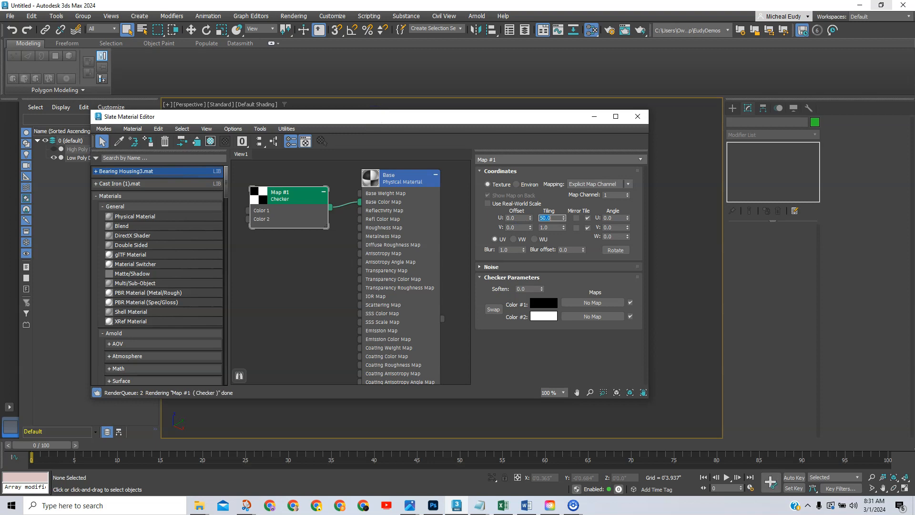
double_click(549, 227)
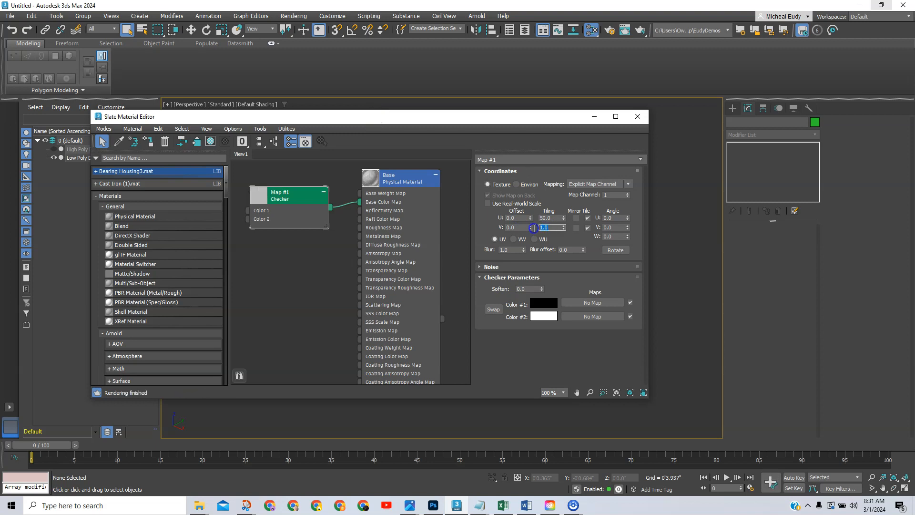
text(50)
drag(556, 116, 914, 105)
Orbit around the checkered die to inspect every side, then select Low Poly Die.
scroll(437, 266, up, 3)
middle_drag(472, 295, 490, 297)
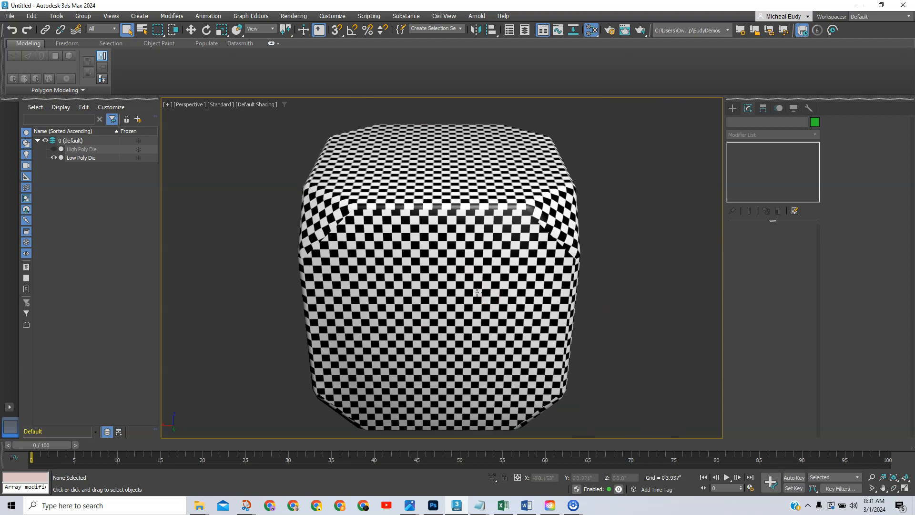
alt+middle_drag(484, 278, 502, 267)
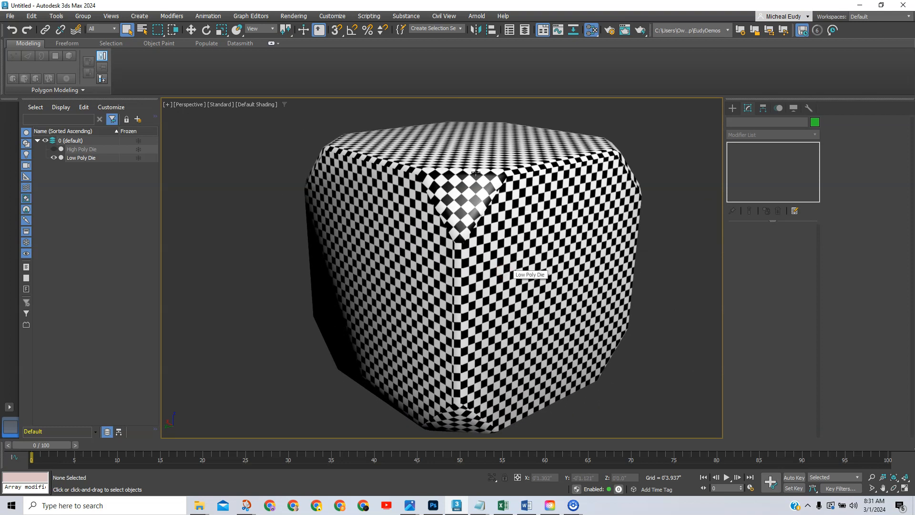
alt+middle_drag(495, 248, 517, 282)
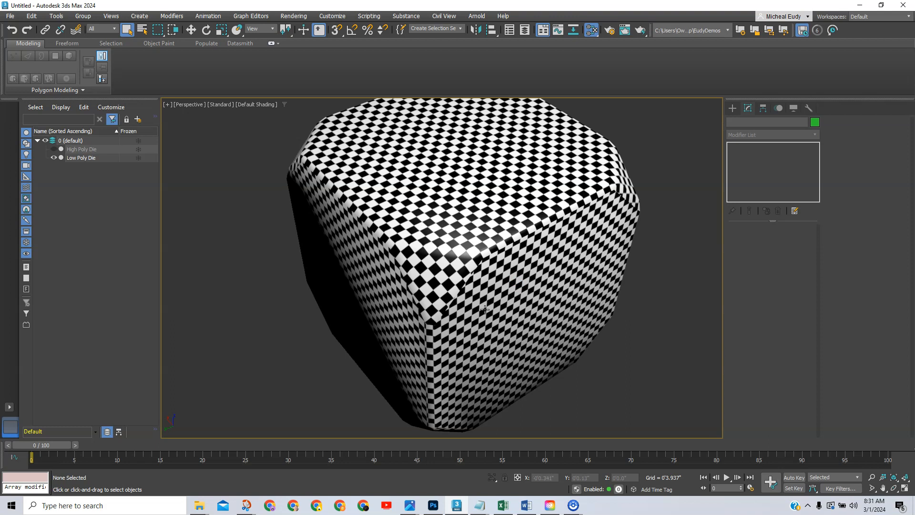
alt+middle_drag(471, 327, 478, 271)
alt+middle_drag(331, 232, 415, 292)
alt+middle_drag(462, 254, 469, 268)
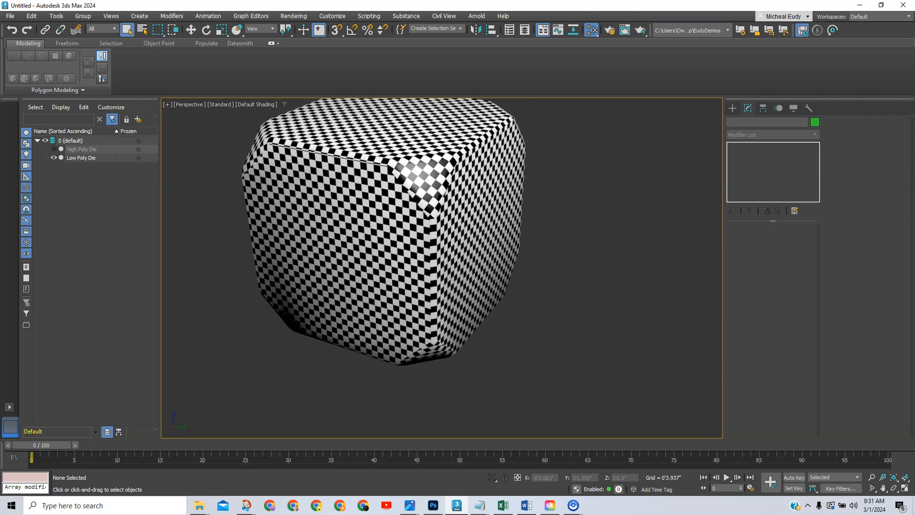
click(487, 172)
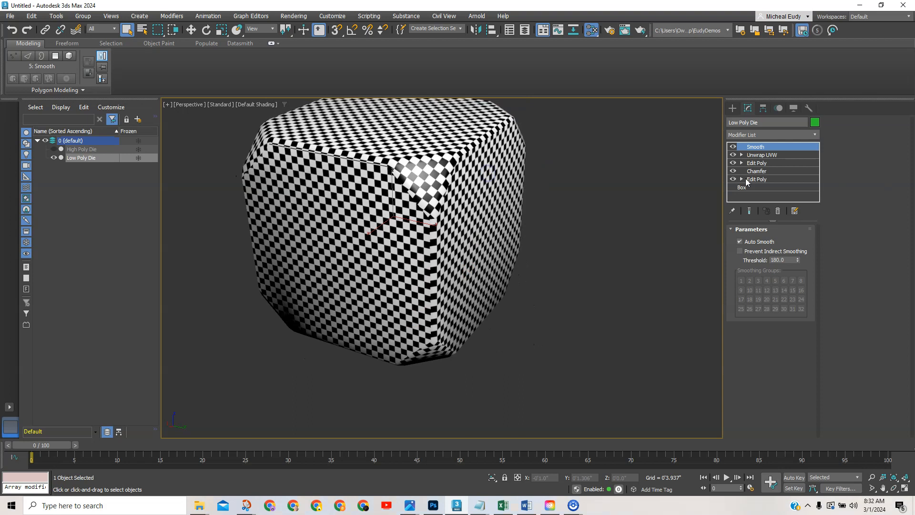
In the Unwrap UVW editor, stretch the top-right octagon UV face taller with vertical-only scaling.
click(761, 155)
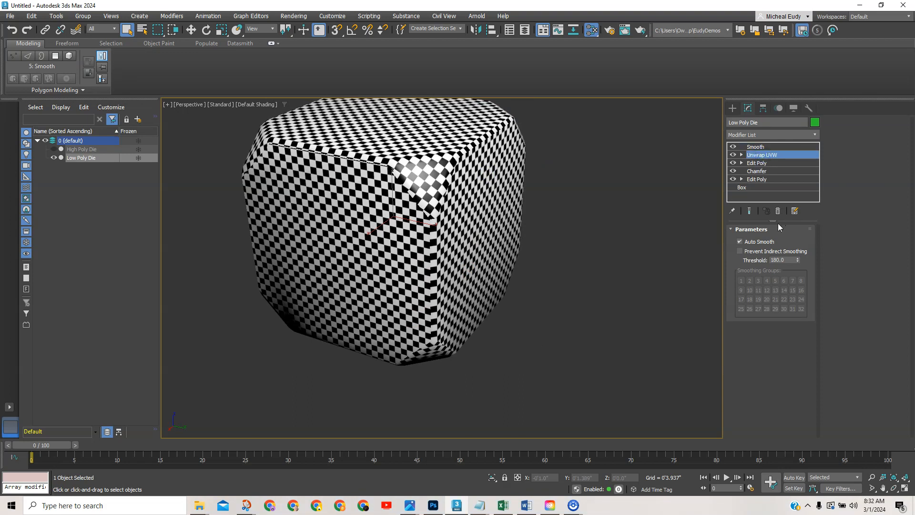
click(852, 137)
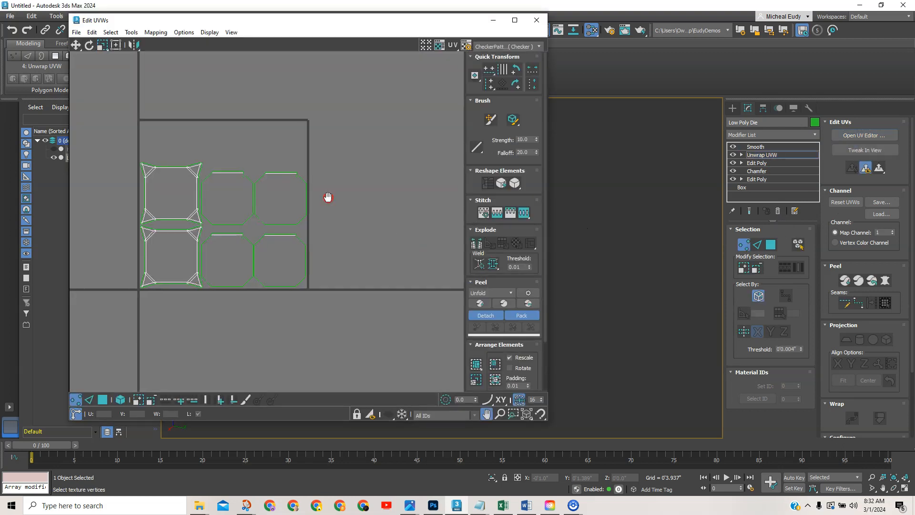
middle_drag(327, 198, 347, 214)
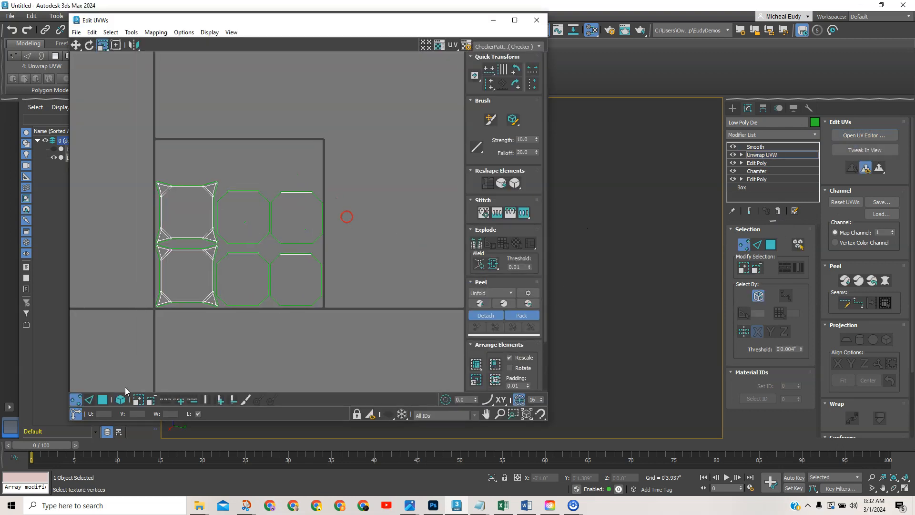
click(103, 400)
click(317, 228)
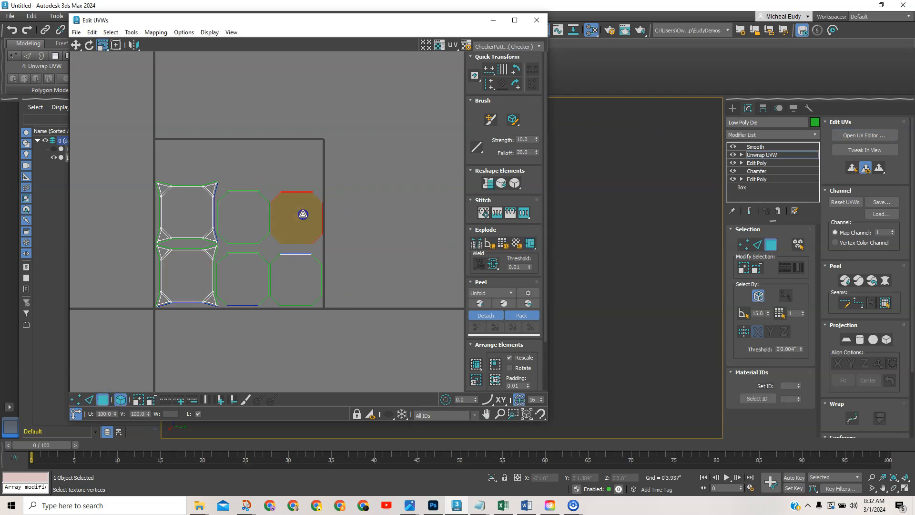
click(101, 45)
click(102, 71)
drag(302, 188, 303, 182)
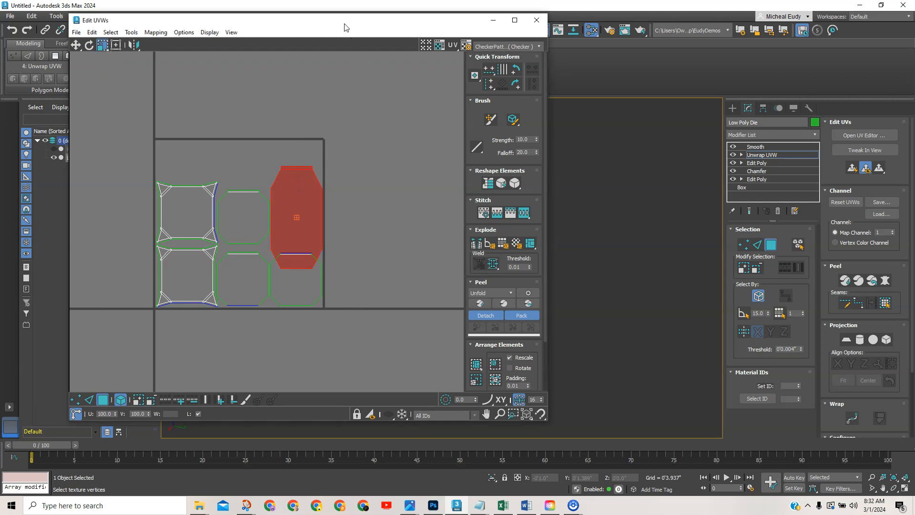
Clear the face selection, close the UV editor, and return to the Smooth modifier.
drag(343, 20, 873, 91)
click(898, 85)
middle_drag(369, 253, 435, 266)
click(529, 243)
scroll(409, 282, up, 3)
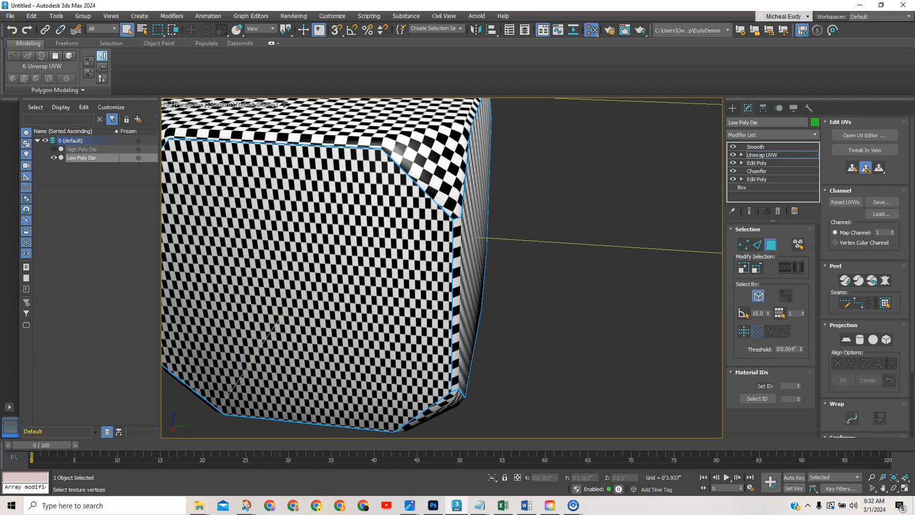
drag(556, 80, 486, 55)
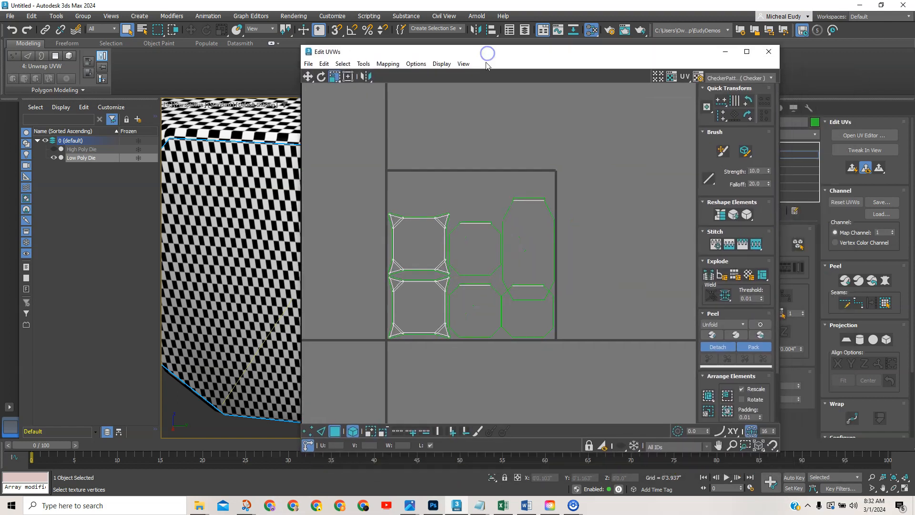
click(569, 220)
click(768, 52)
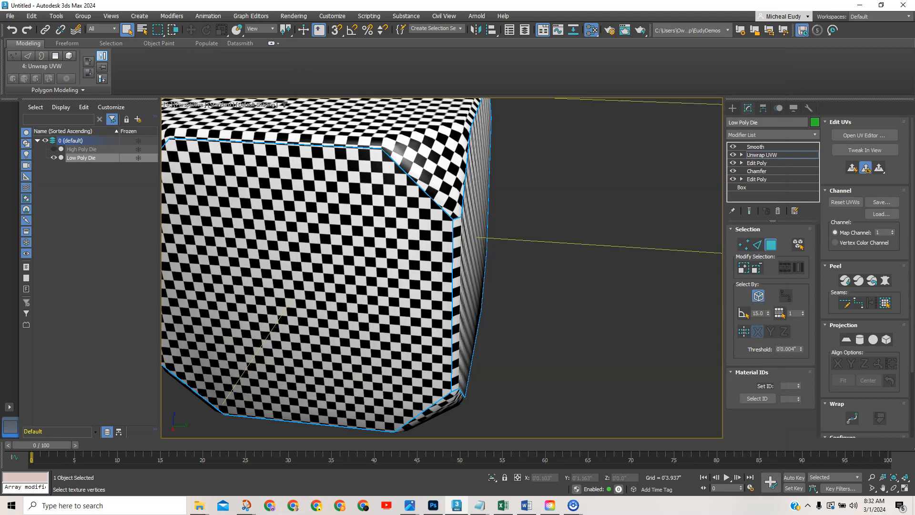
click(785, 148)
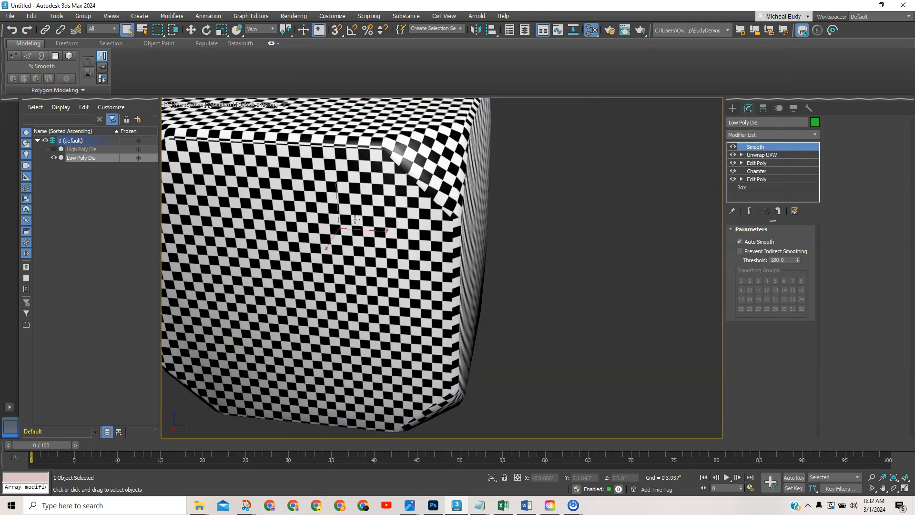
Clone the die as a copy named Low Poly Die Original.
scroll(355, 219, down, 5)
alt+middle_drag(400, 238, 432, 248)
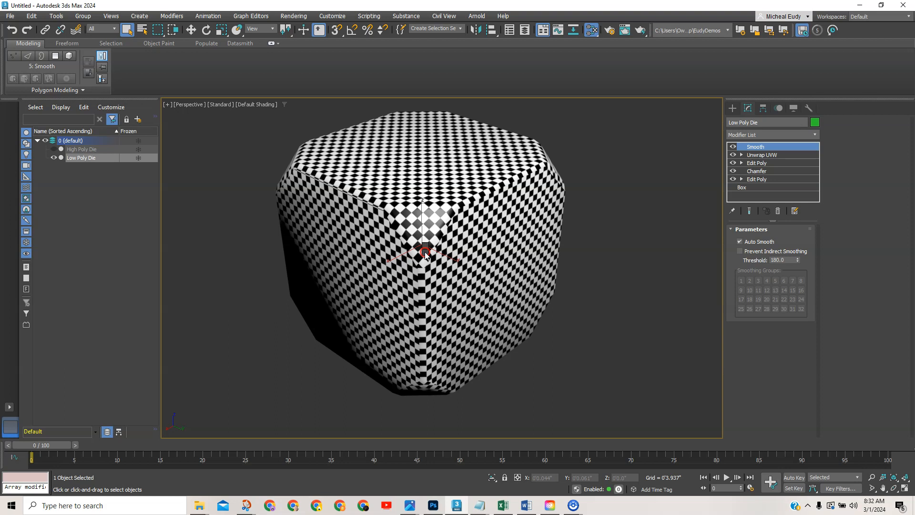
right_click(424, 252)
click(443, 331)
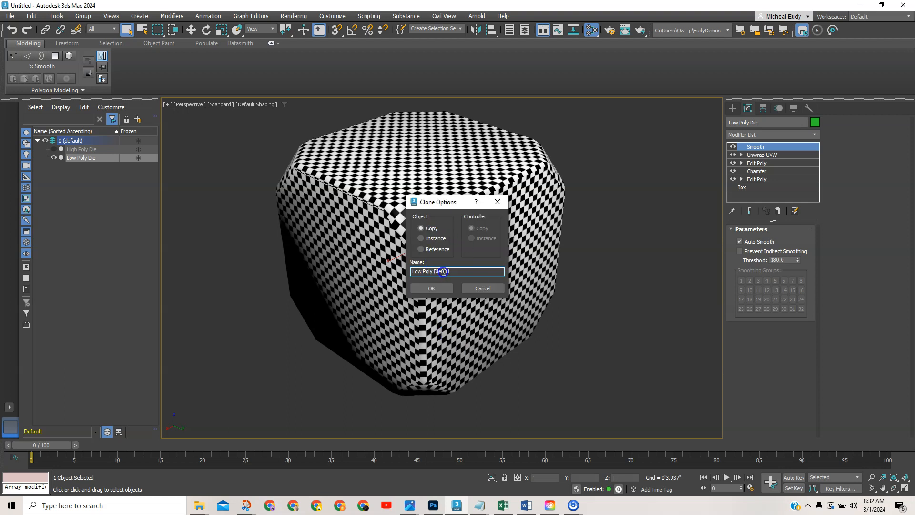
drag(441, 271, 453, 274)
key(Return)
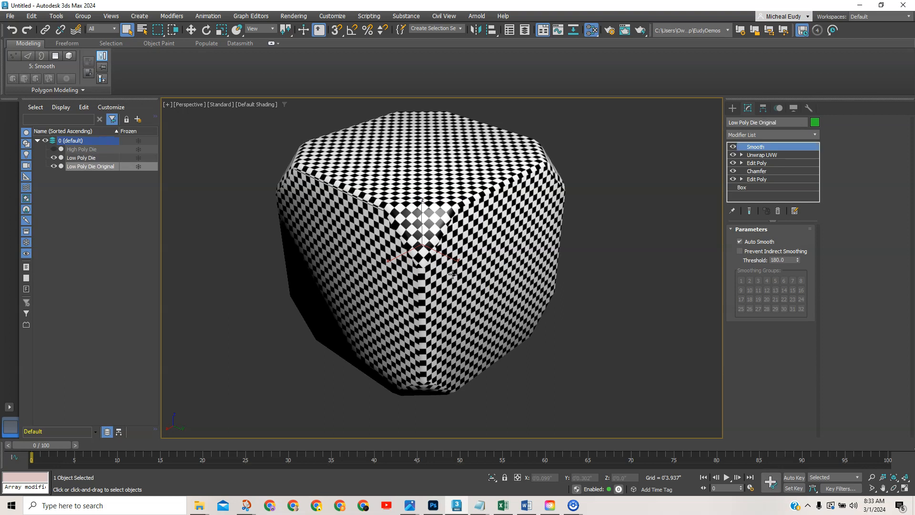
Hide Low Poly Die Original and disconnect the Checker map from the base colour.
click(54, 166)
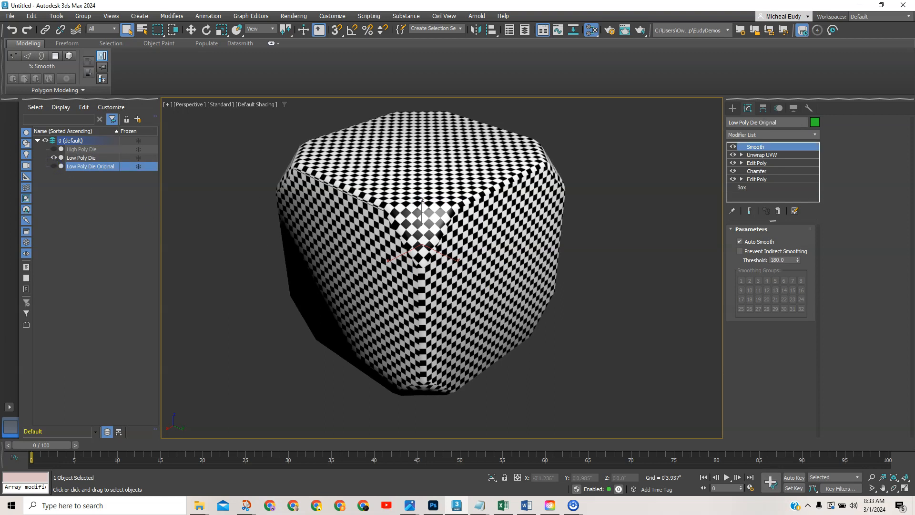
drag(486, 178, 451, 236)
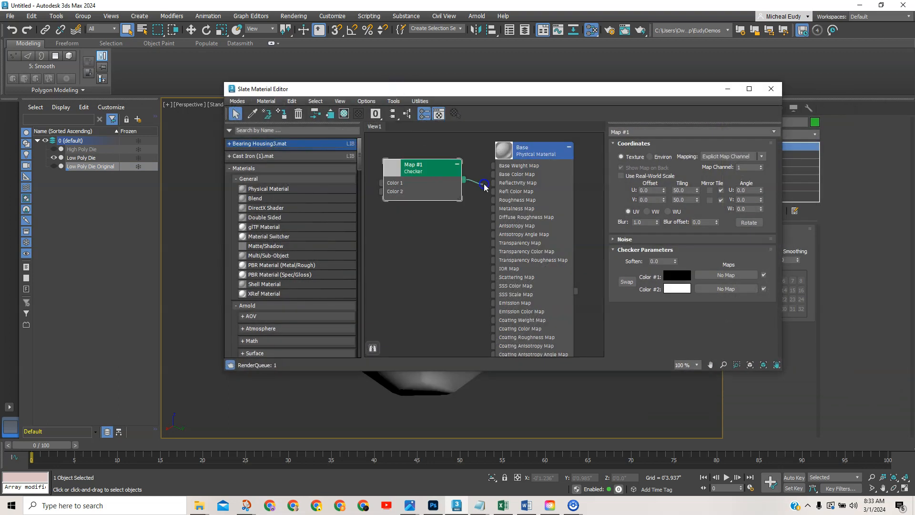
click(727, 89)
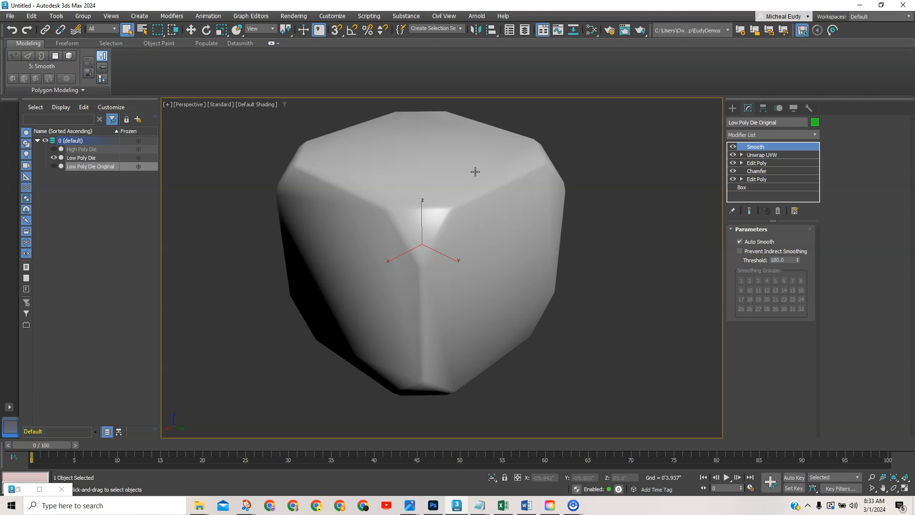
Convert Low Poly Die Original to a single Editable Poly.
right_click(459, 215)
mouse_move(475, 332)
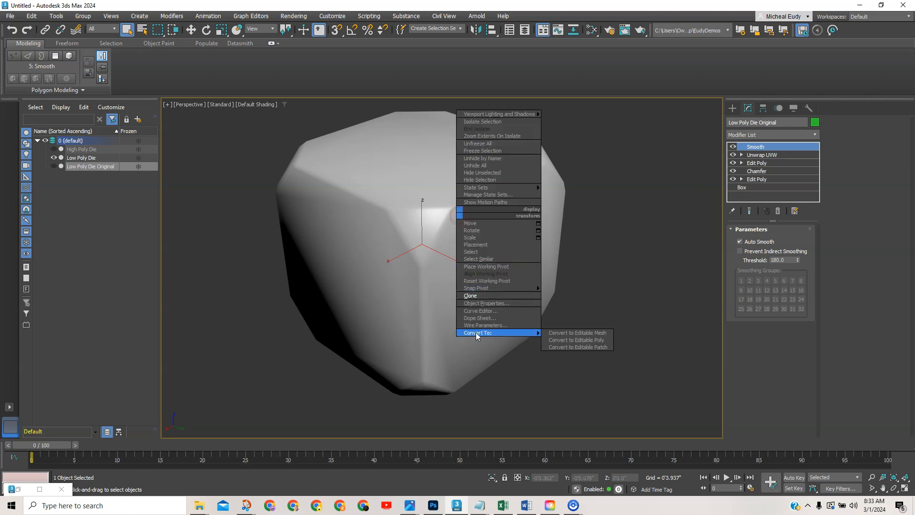
click(575, 340)
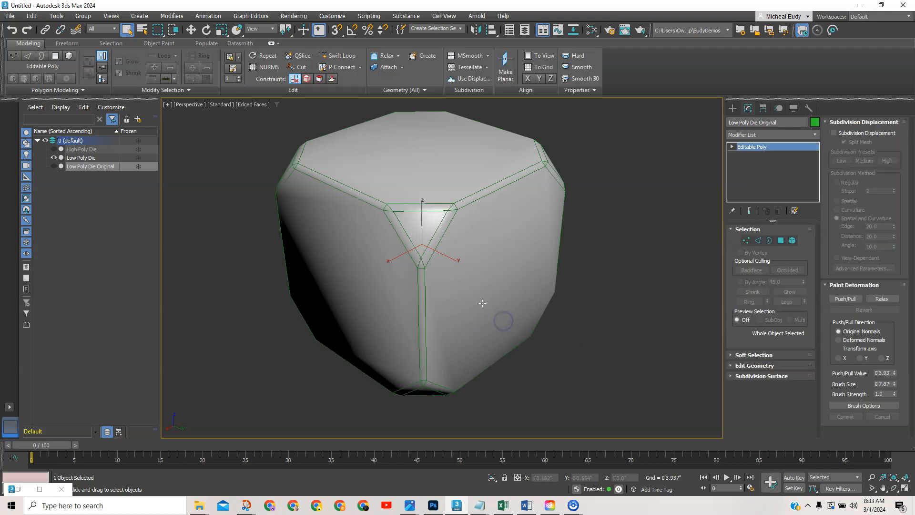
alt+middle_drag(453, 290, 472, 287)
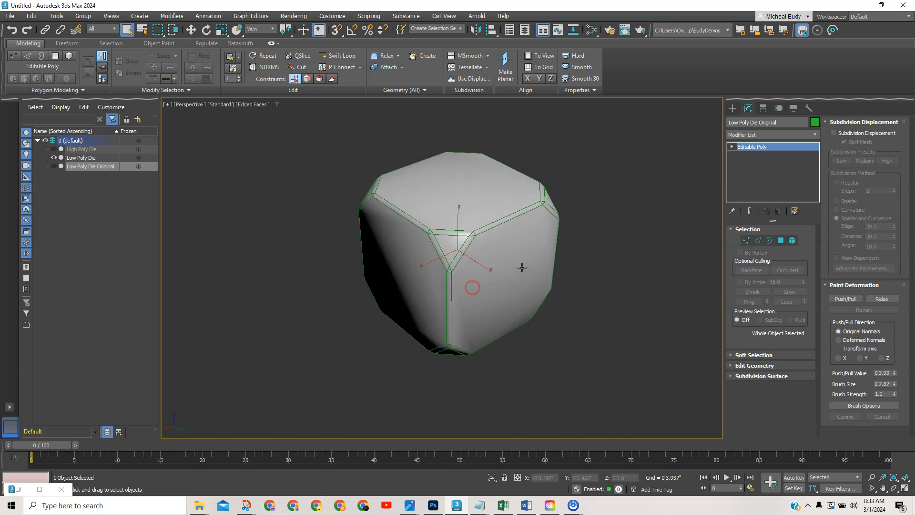
middle_drag(522, 268, 489, 272)
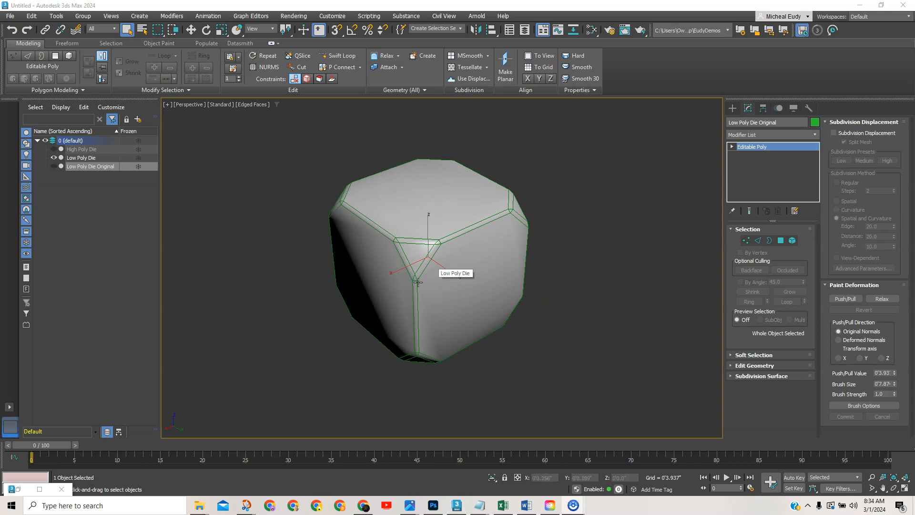
scroll(429, 279, up, 3)
middle_drag(427, 282, 451, 281)
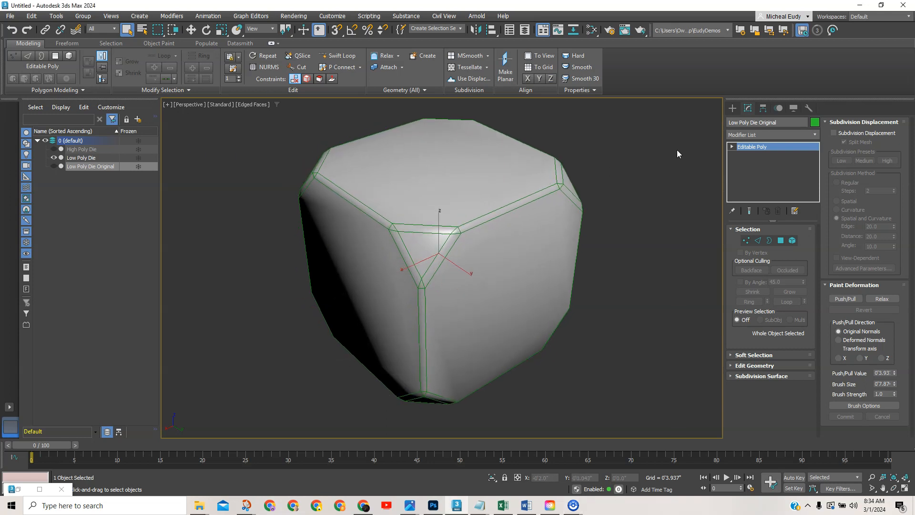
Deselect the original and select Low Poly Die instead.
click(732, 108)
click(661, 145)
click(486, 206)
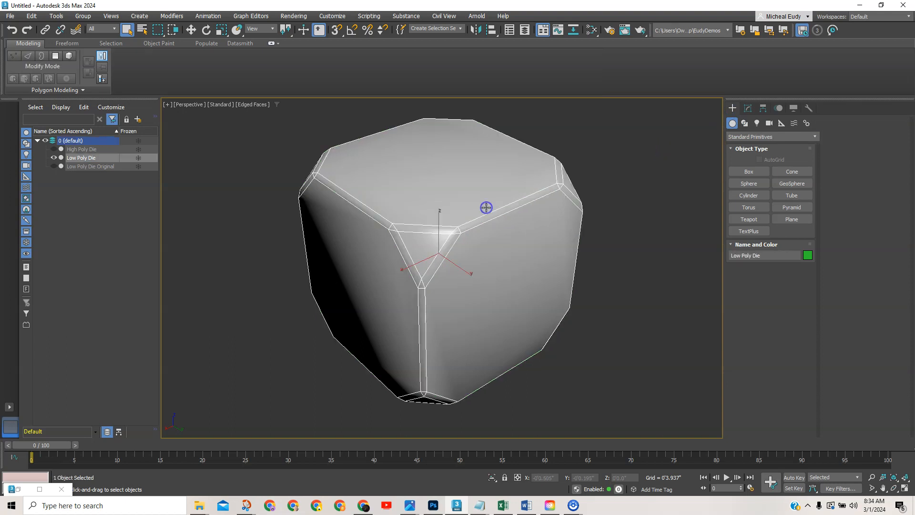
Start exporting only the selected die with File > Export Selected.
click(9, 16)
mouse_move(18, 211)
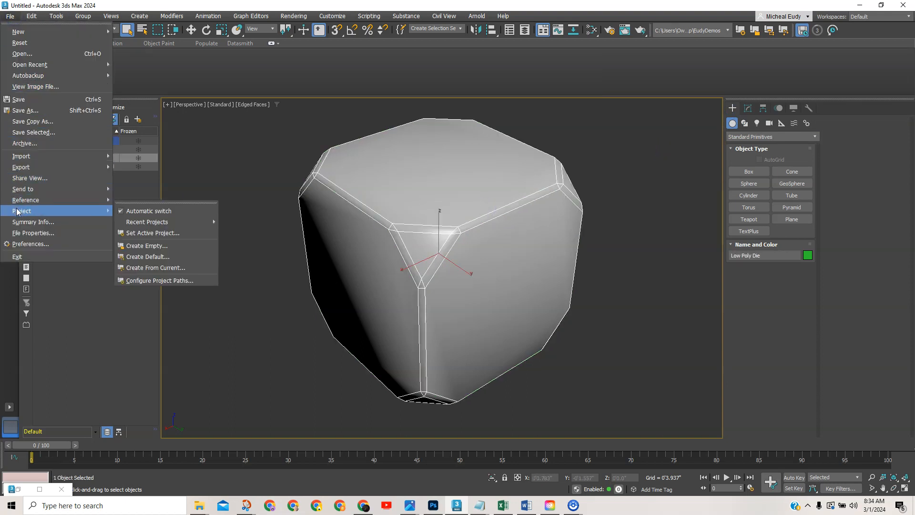
mouse_move(24, 170)
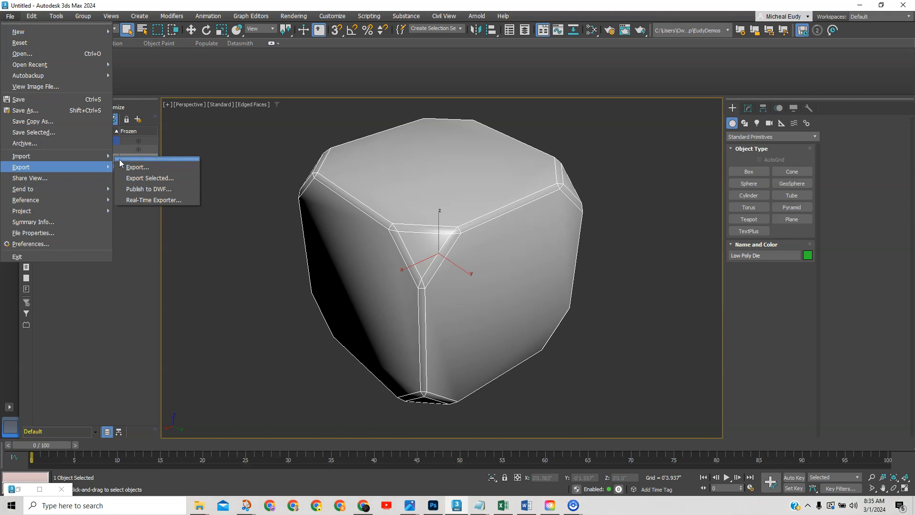
click(136, 265)
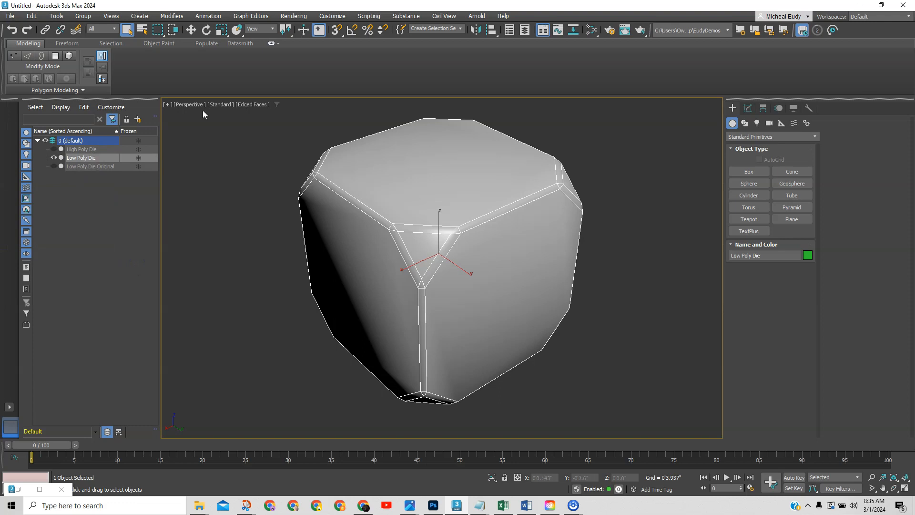
click(15, 18)
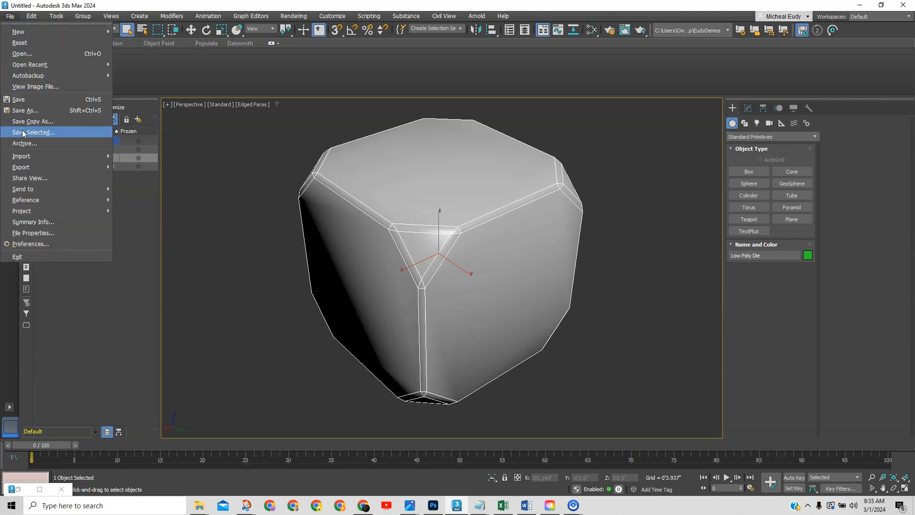
click(146, 178)
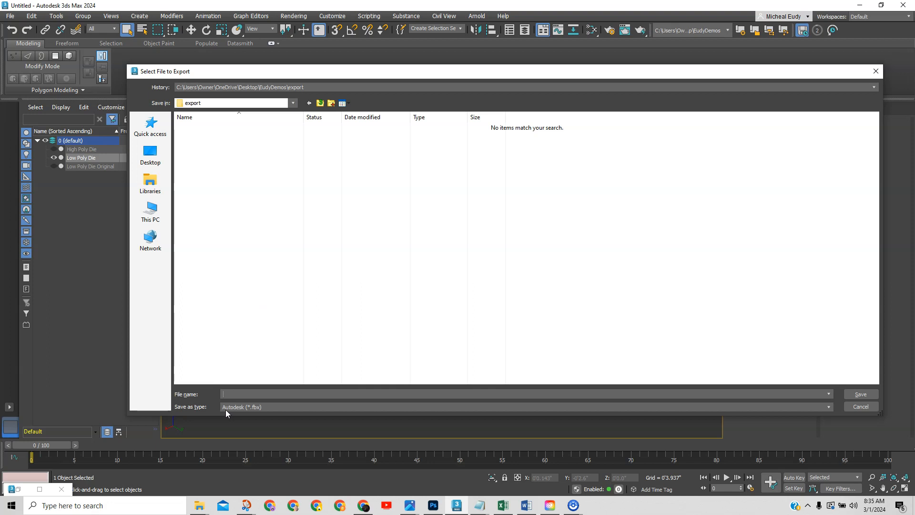
Name the export file Dice and save it as Autodesk FBX.
click(230, 393)
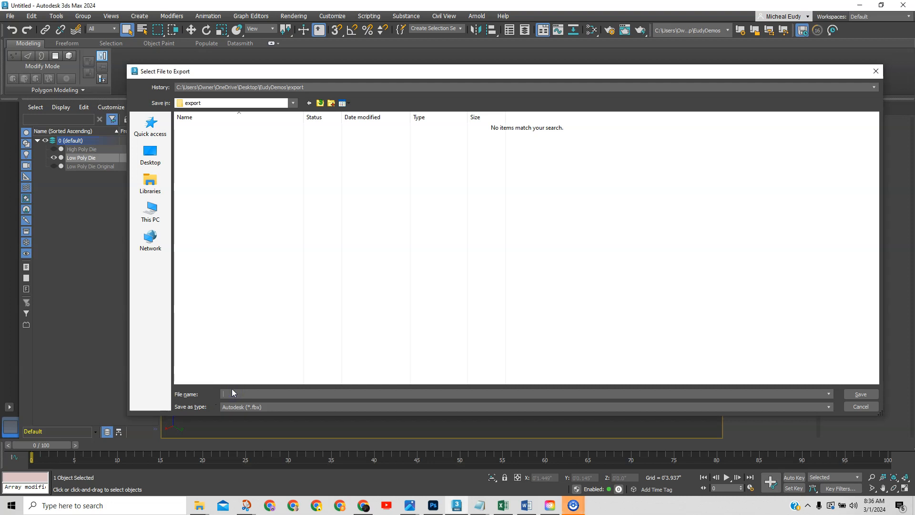
text(Dice)
click(860, 394)
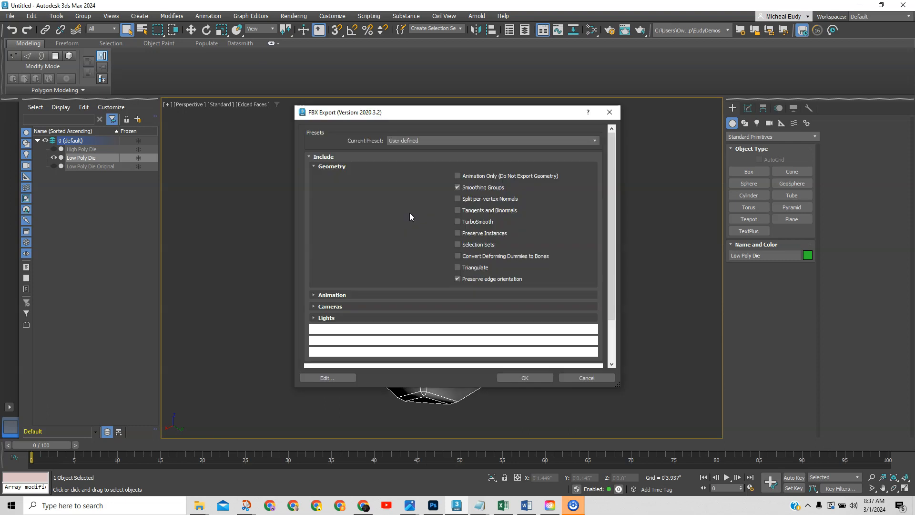
Review the FBX export sections and exclude Animation from the export.
drag(450, 121, 418, 112)
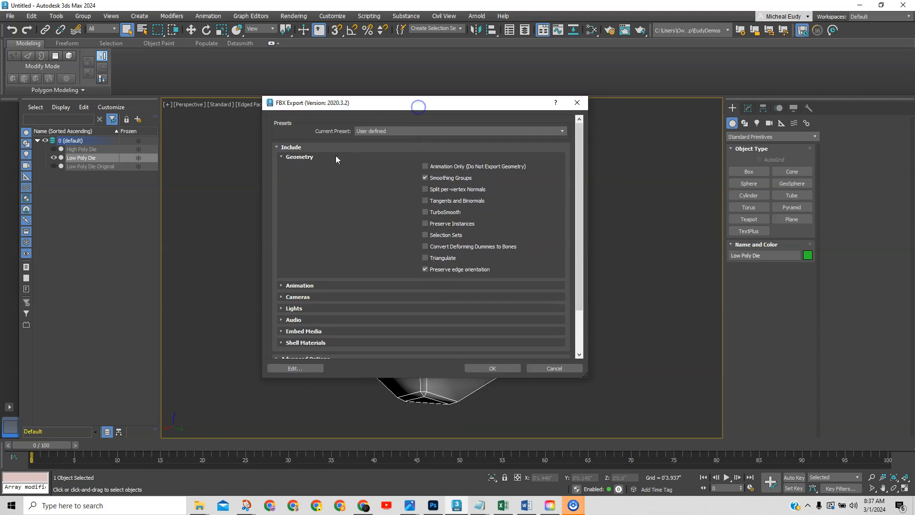
click(312, 157)
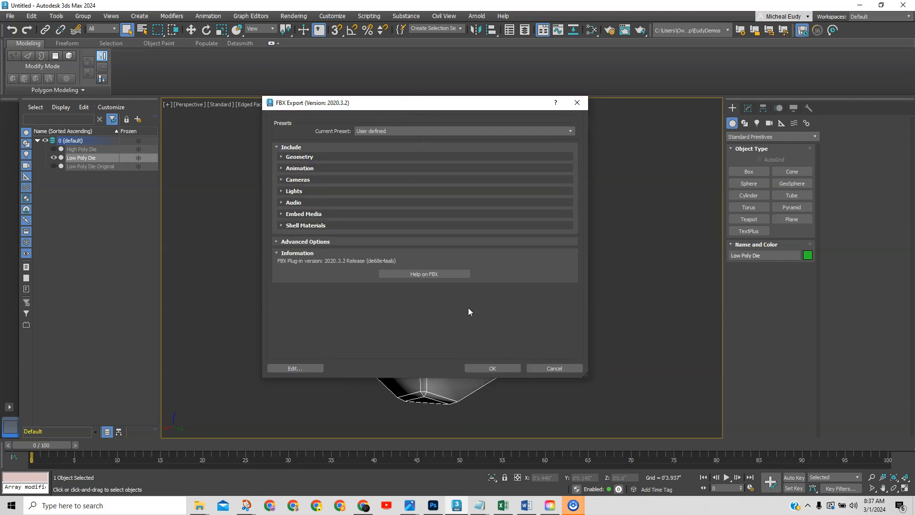
click(302, 214)
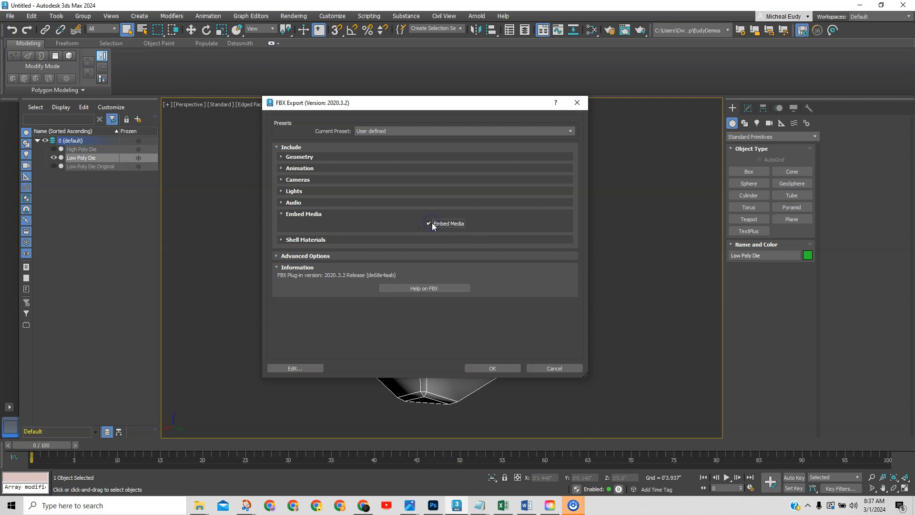
click(300, 214)
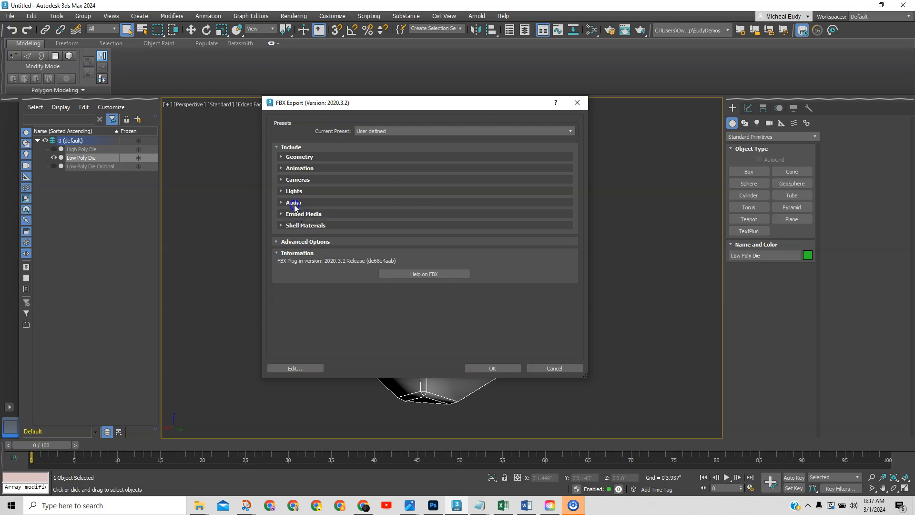
click(283, 203)
click(280, 191)
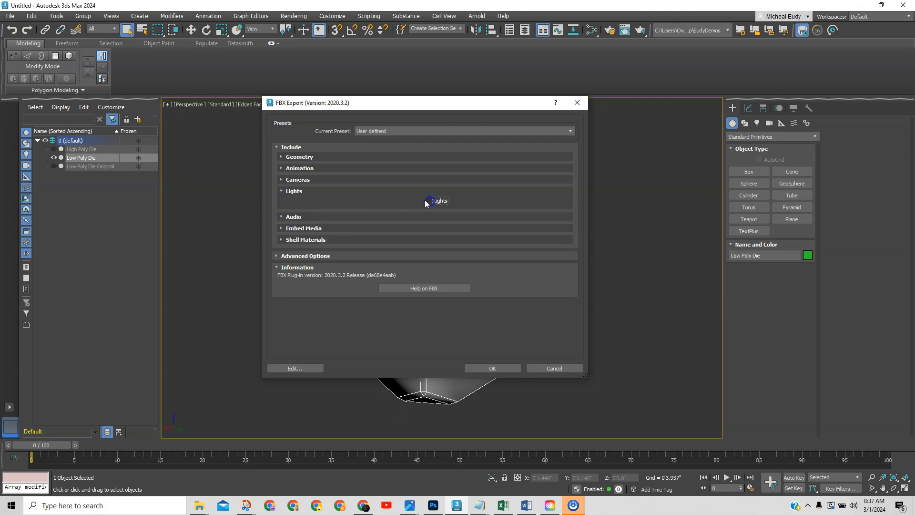
click(281, 191)
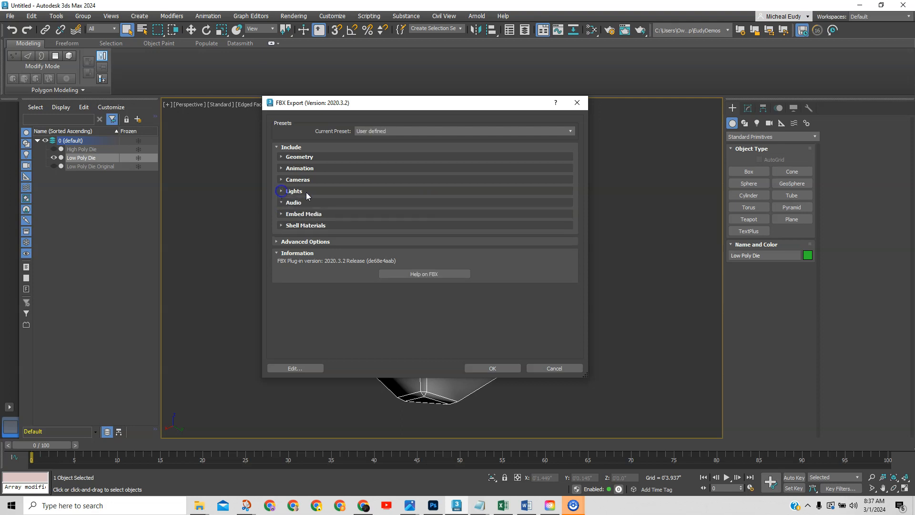
click(281, 180)
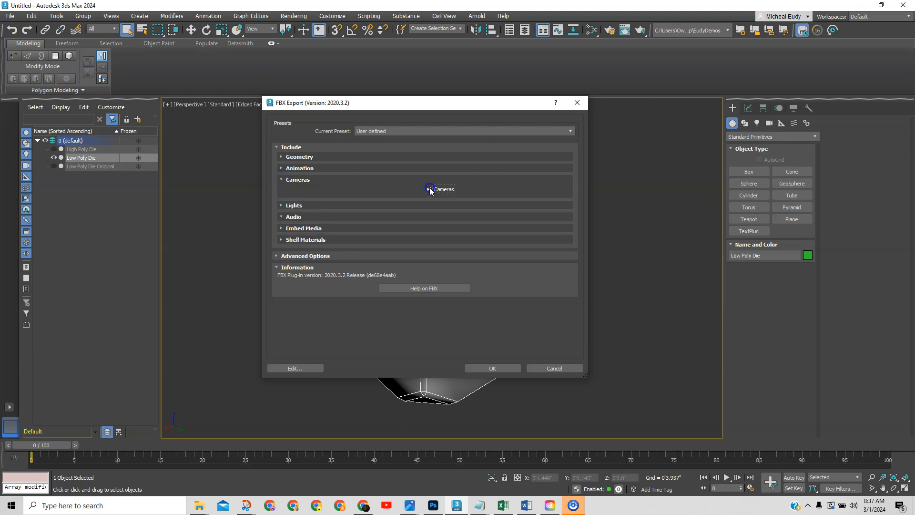
click(282, 179)
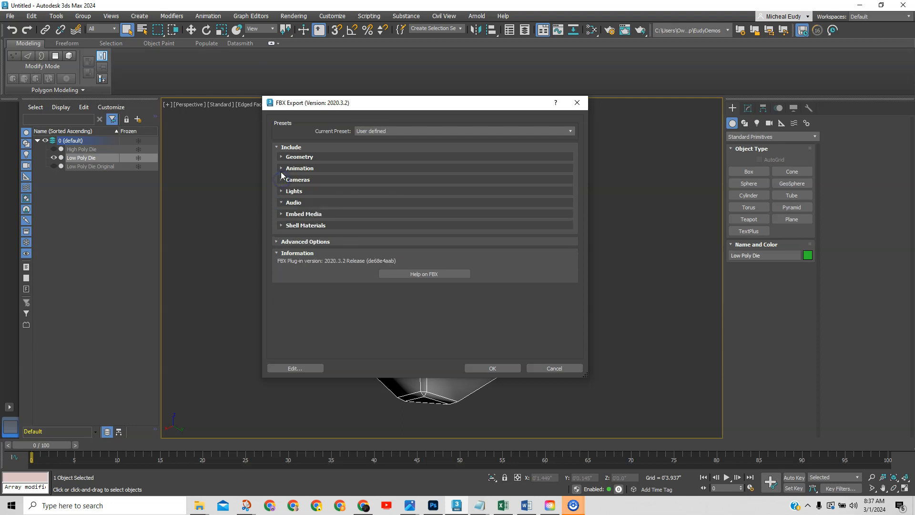
click(281, 169)
click(283, 179)
click(282, 168)
Keep Smoothing Groups enabled, run the FBX export, and switch to File Explorer.
click(282, 157)
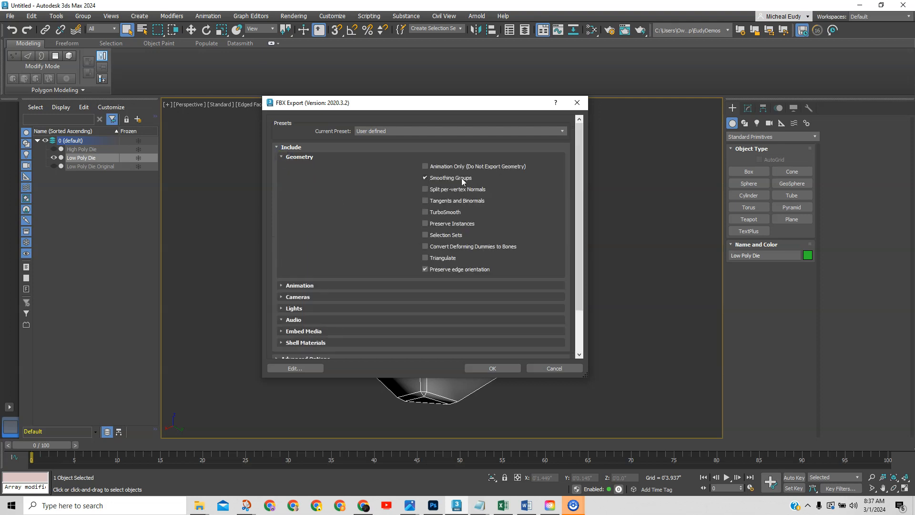
click(426, 178)
click(426, 178)
click(493, 368)
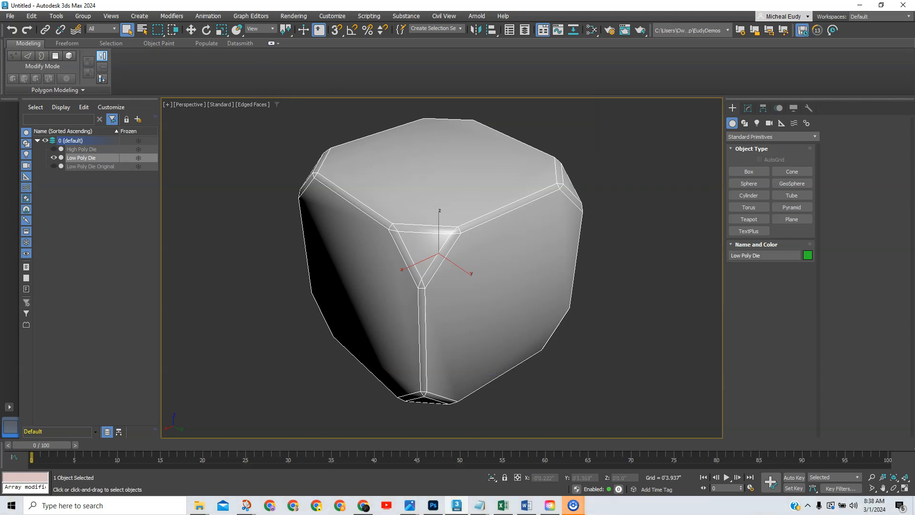
key(alt+Tab)
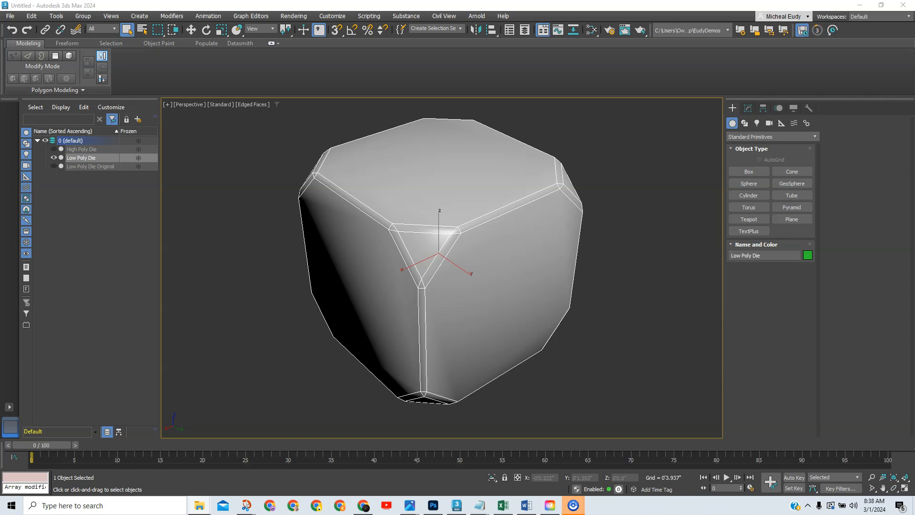
Bring the EudyDemos folder window forward and open the export folder holding Dice.fbx.
drag(914, 42, 652, 32)
drag(914, 26, 586, 71)
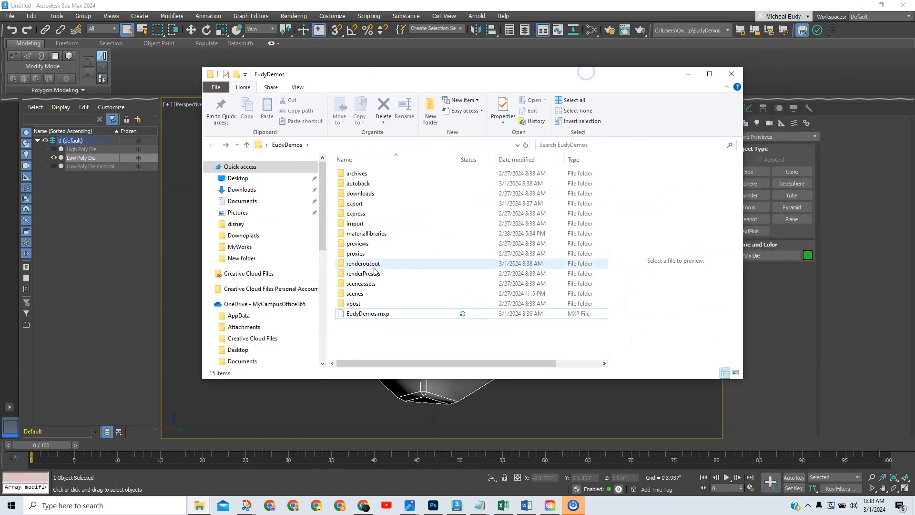
click(344, 204)
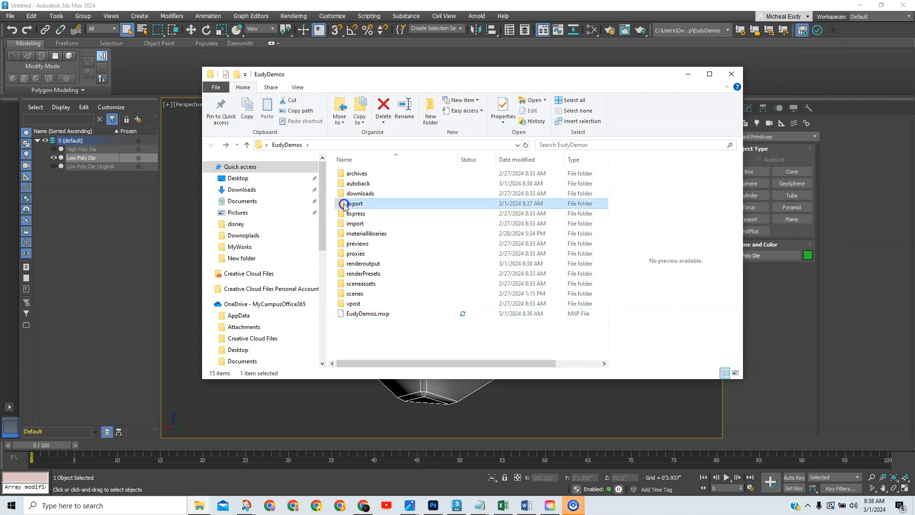
double_click(345, 204)
Shrink the export folder window and place the Sketchfab draft-page browser over it.
drag(539, 79, 370, 36)
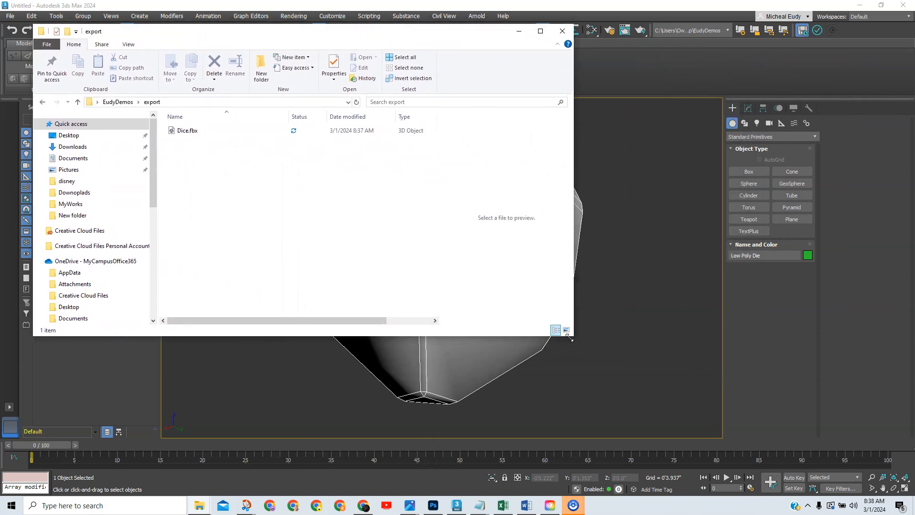
drag(571, 337, 331, 335)
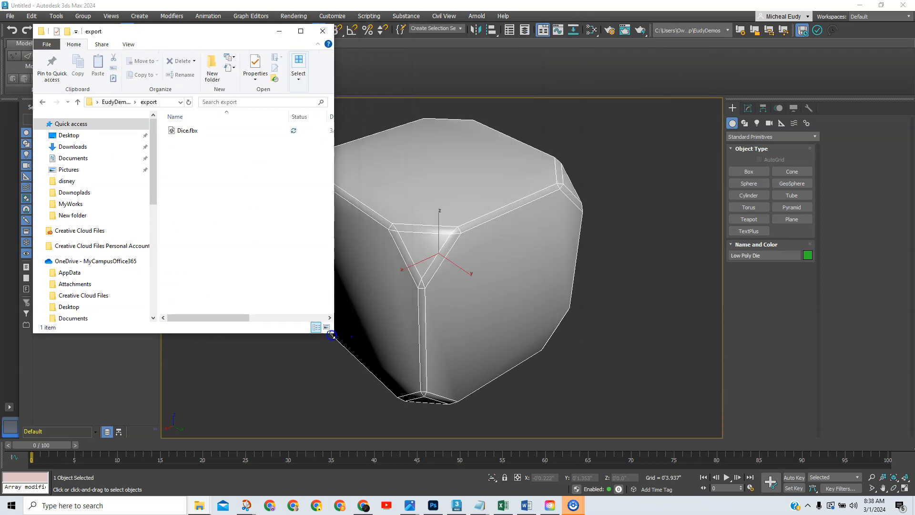
click(363, 505)
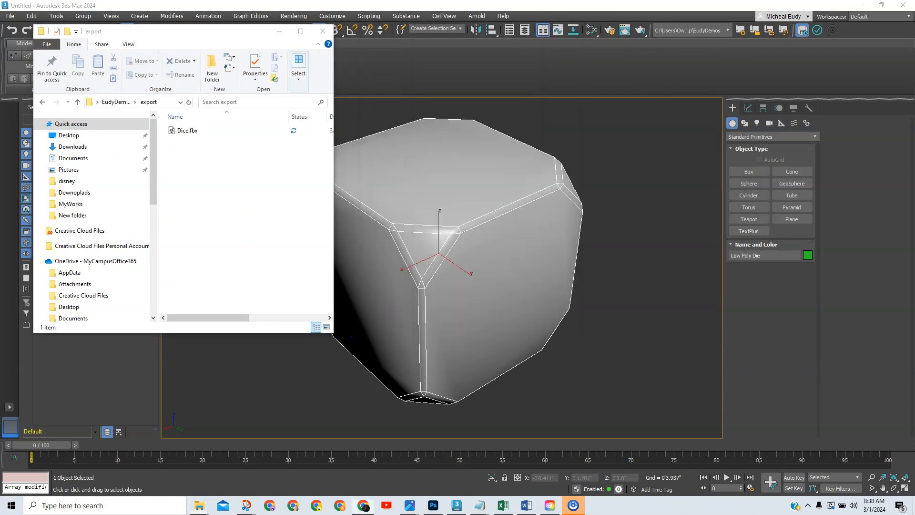
drag(640, 47, 486, 48)
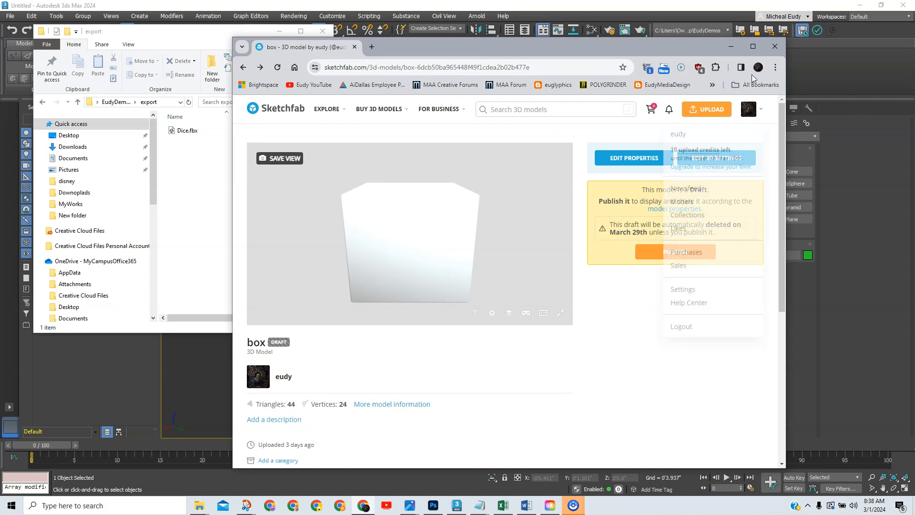
Maximize the browser, orbit the draft box model, and open its Edit Properties page.
click(753, 47)
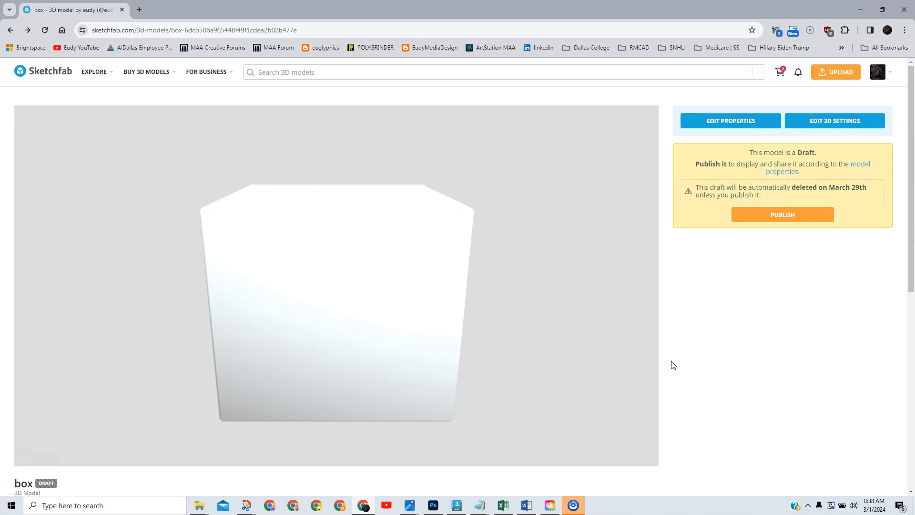
drag(365, 335, 395, 354)
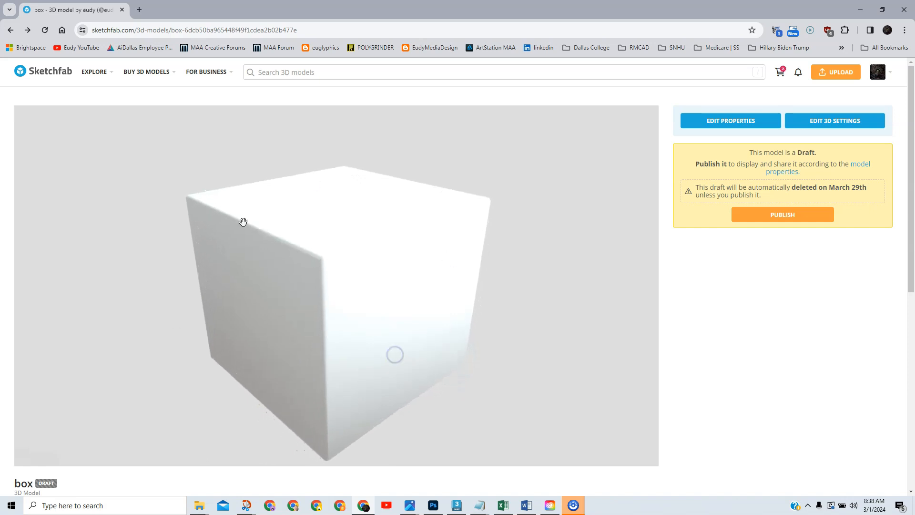
drag(371, 304, 388, 298)
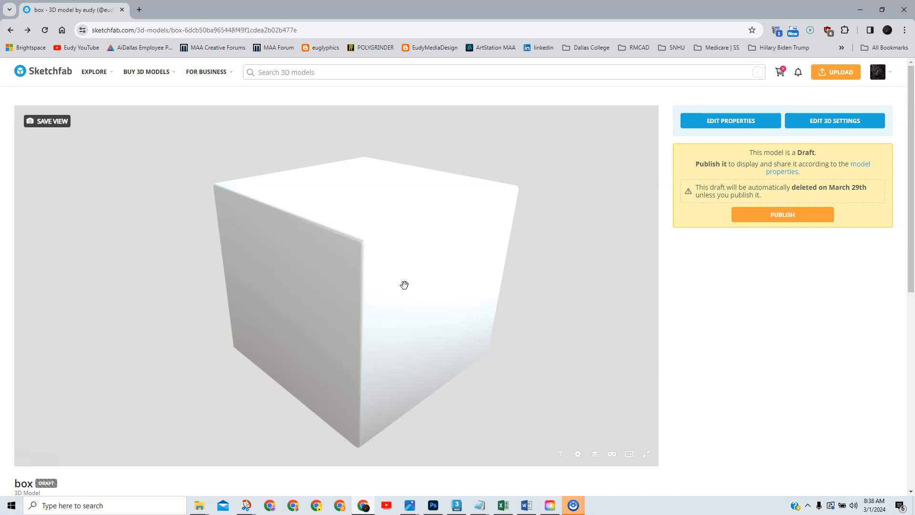
click(727, 125)
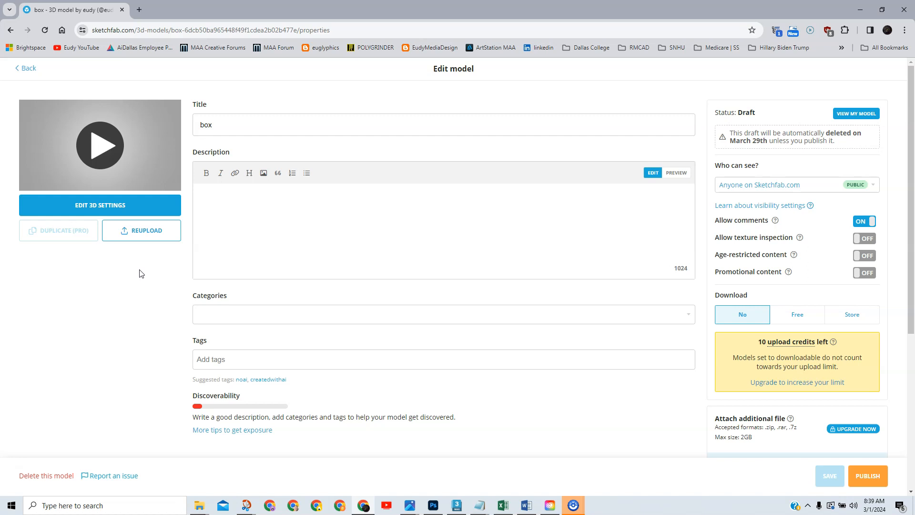
Reupload Dice.fbx in place of the box model and open the current-versus-reuploaded review.
click(143, 230)
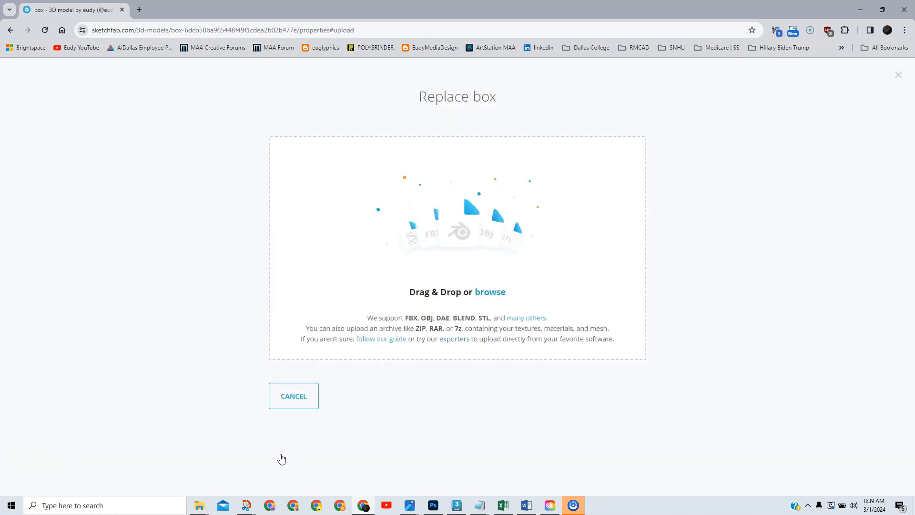
click(200, 505)
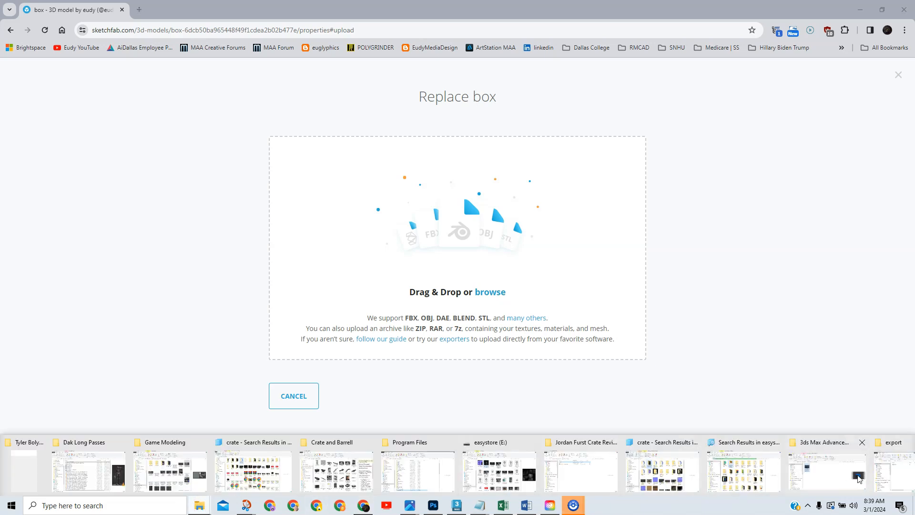
click(894, 472)
drag(186, 131, 458, 264)
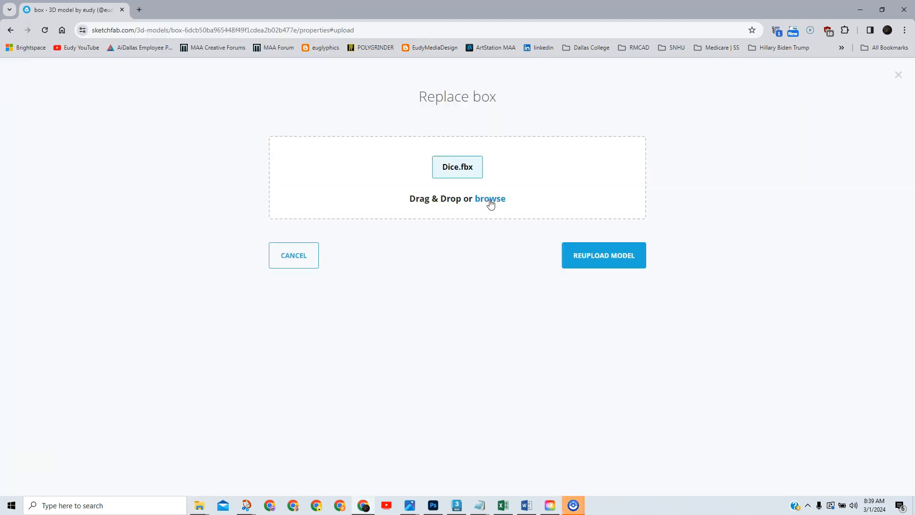
click(603, 260)
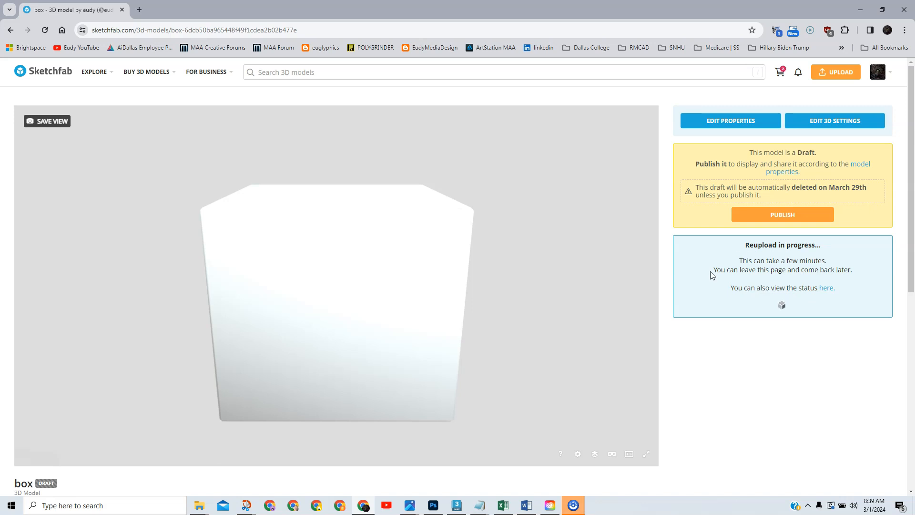
drag(382, 271, 363, 278)
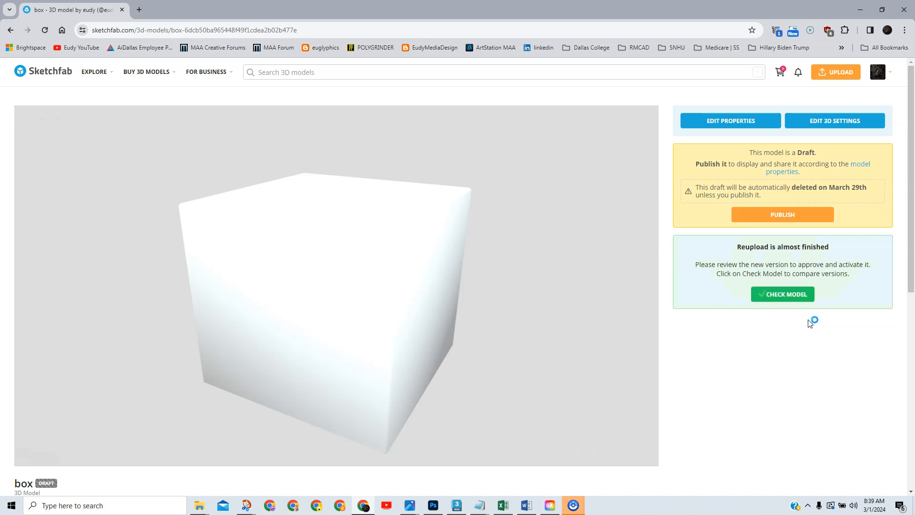
click(784, 296)
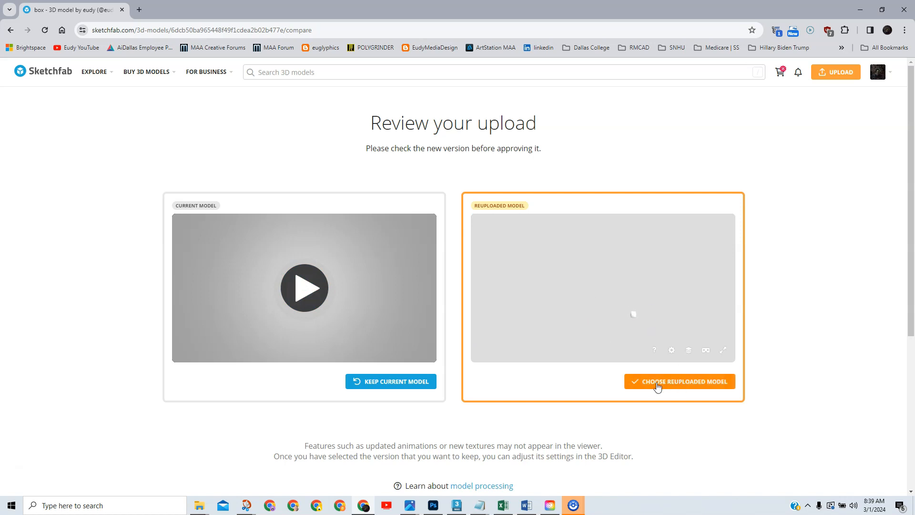
Accept the reuploaded Dice model and set the viewer background to grey #828181.
click(677, 382)
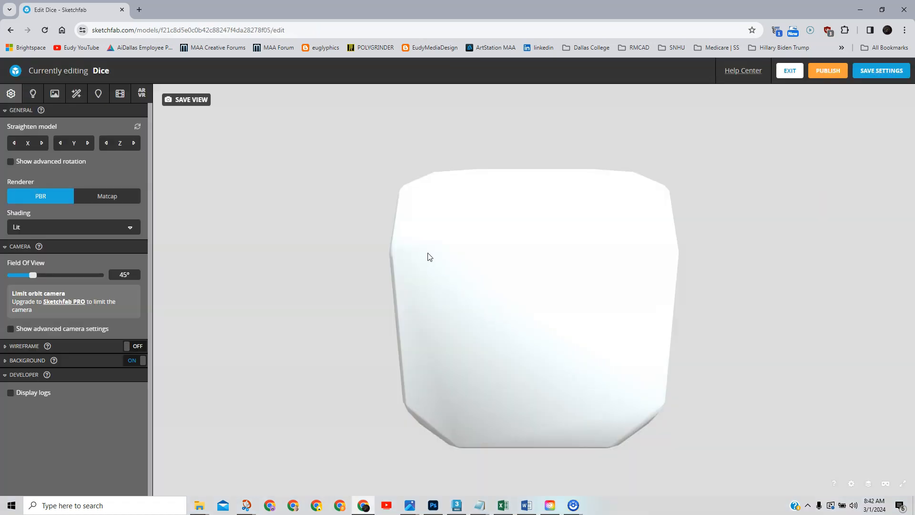
mouse_move(501, 305)
mouse_down()
mouse_move(627, 318)
mouse_move(613, 306)
mouse_up()
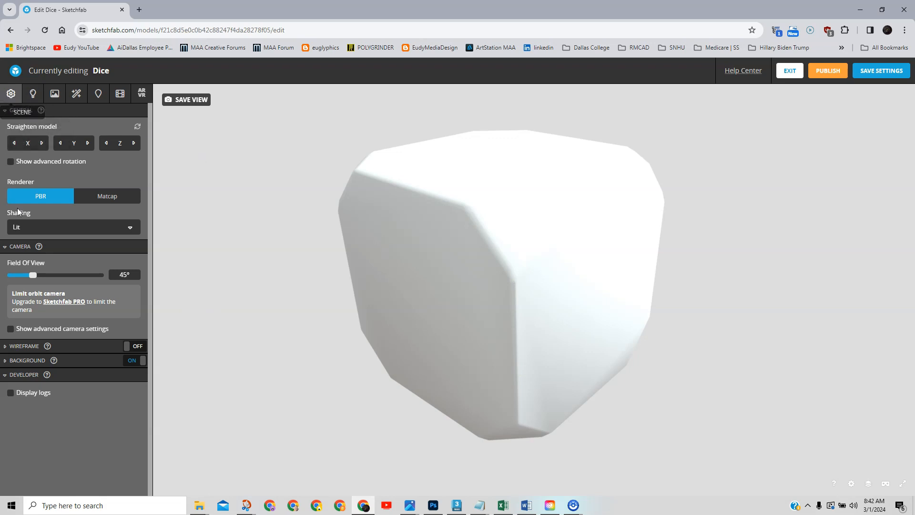
click(70, 361)
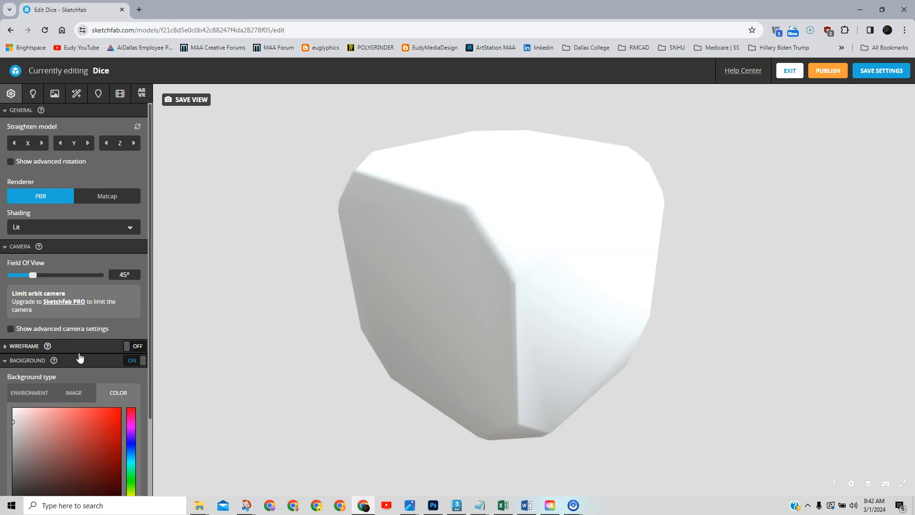
scroll(80, 339, down, 2)
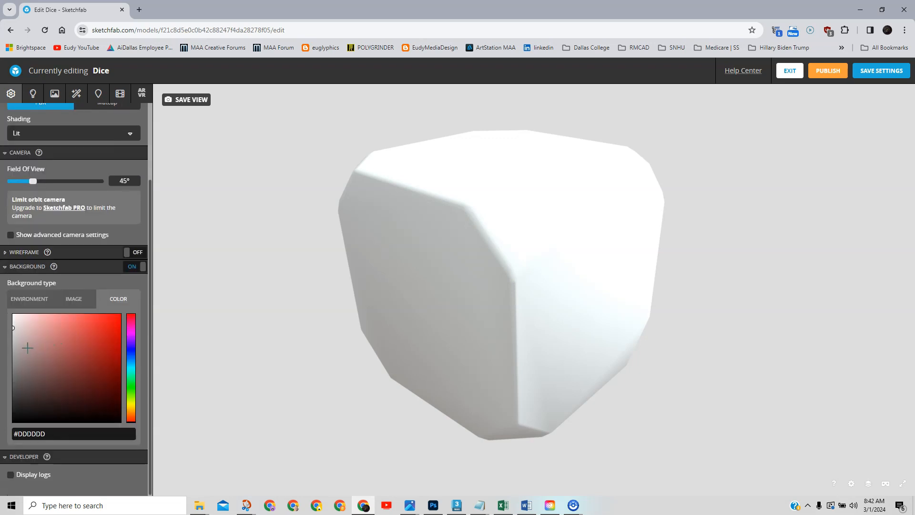
mouse_move(16, 351)
mouse_down()
mouse_move(7, 376)
mouse_move(10, 360)
mouse_move(13, 367)
mouse_up()
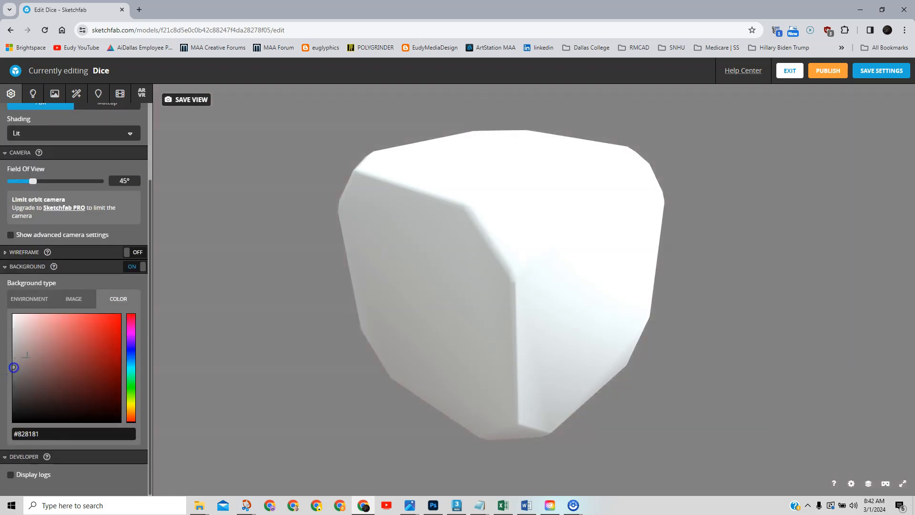
Change the viewer background to the dirty_light image.
click(69, 301)
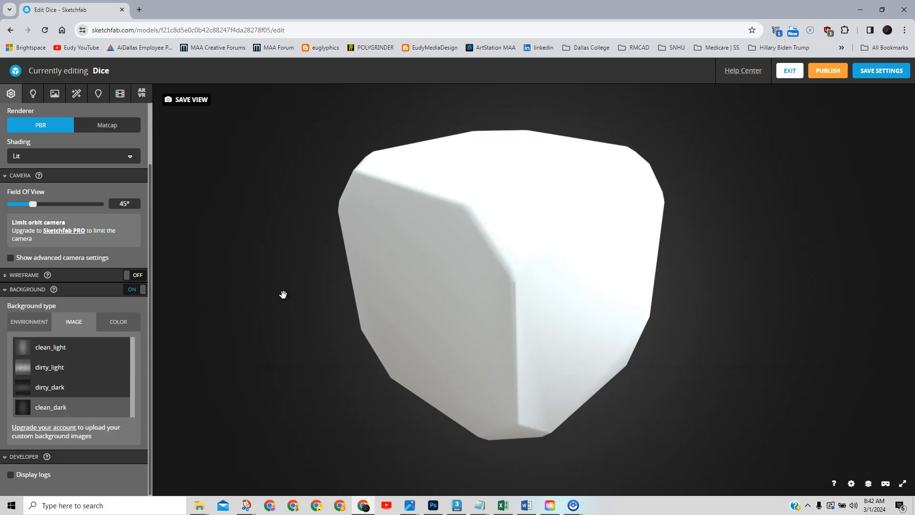
click(41, 370)
mouse_move(664, 371)
mouse_down()
mouse_move(684, 361)
mouse_move(671, 373)
mouse_up()
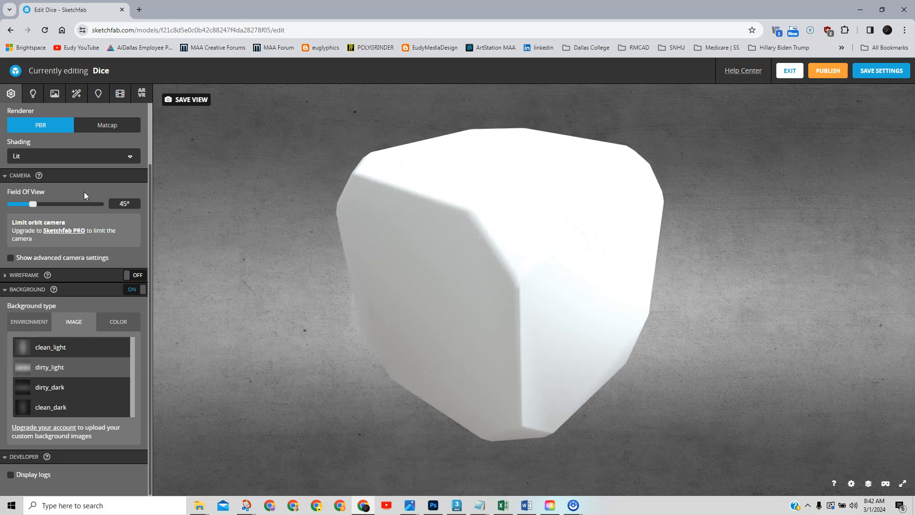
click(31, 97)
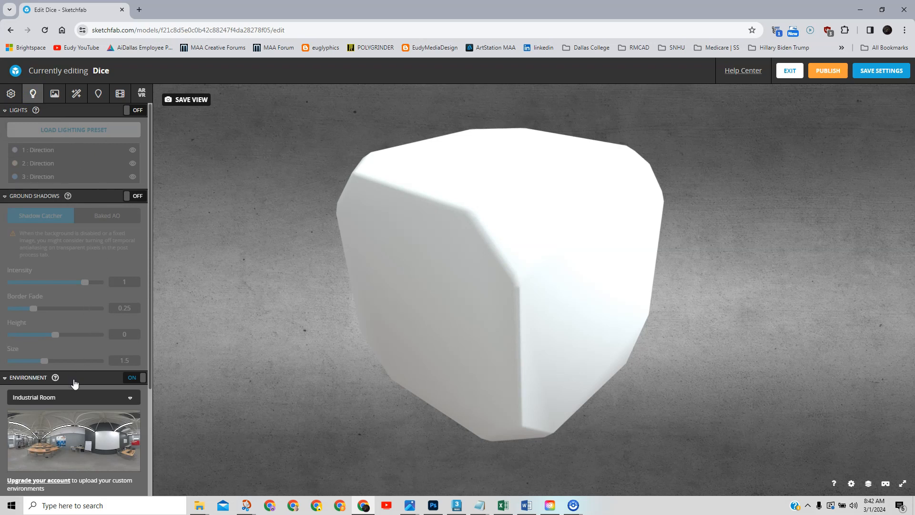
scroll(150, 305, down, 3)
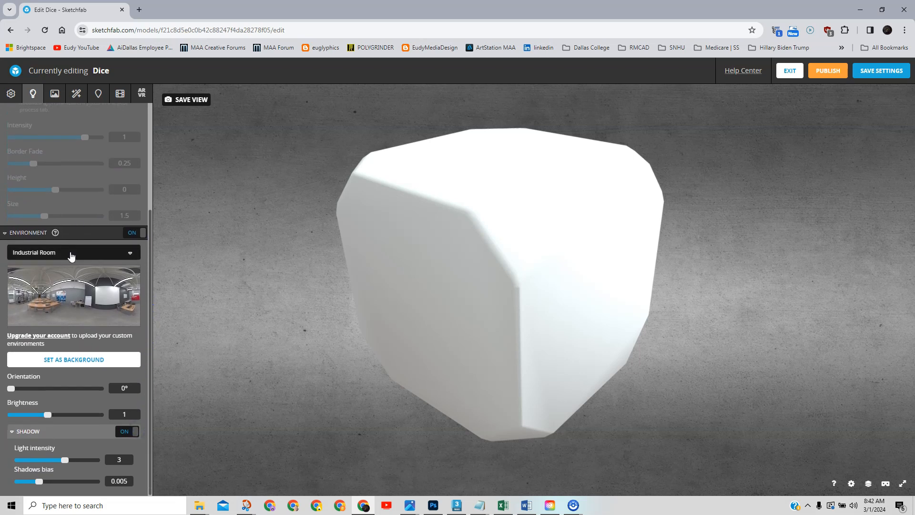
click(118, 256)
scroll(91, 379, down, 7)
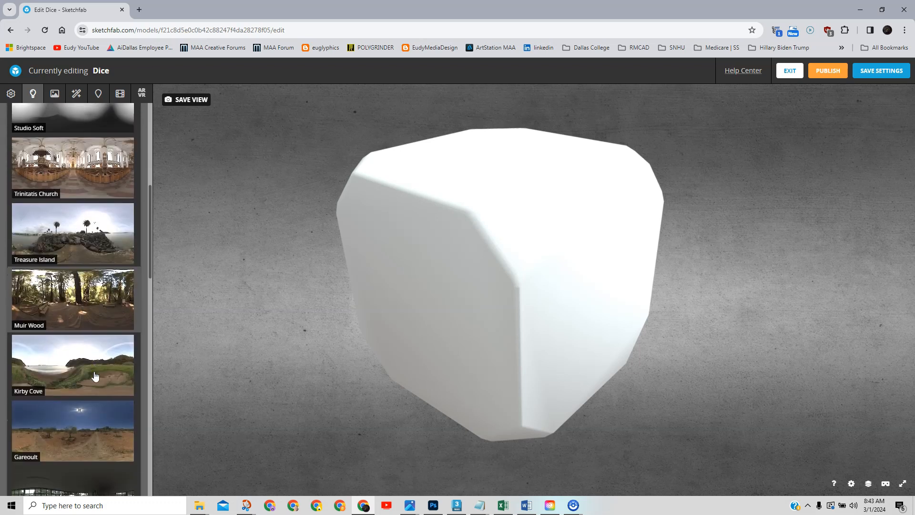
scroll(91, 379, down, 5)
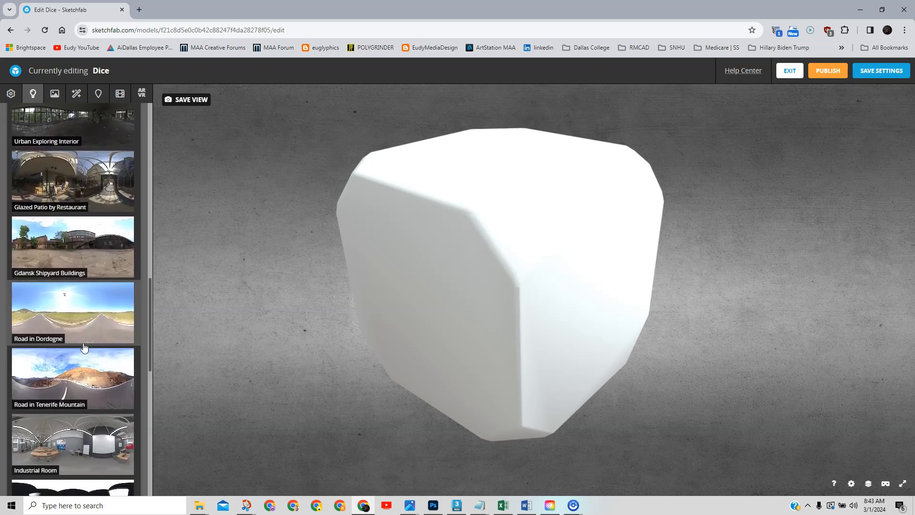
scroll(81, 429, down, 1)
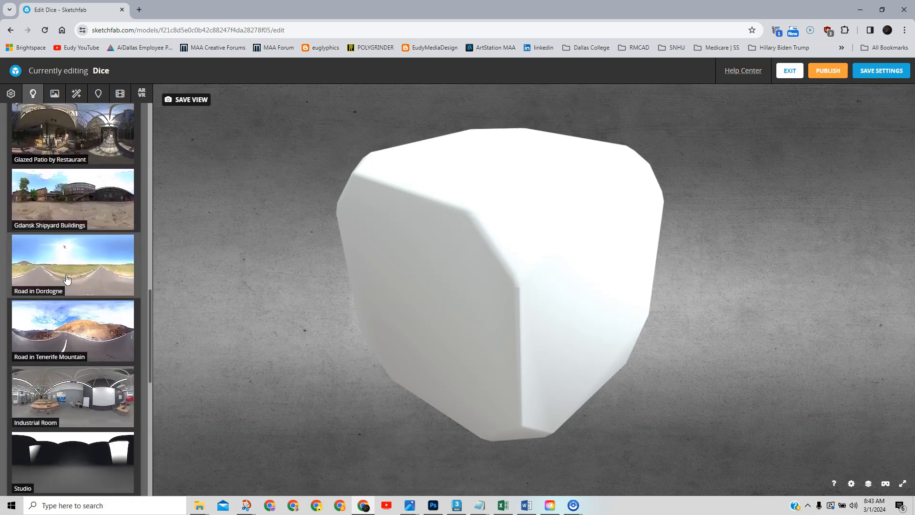
scroll(66, 305, up, 2)
scroll(76, 238, up, 15)
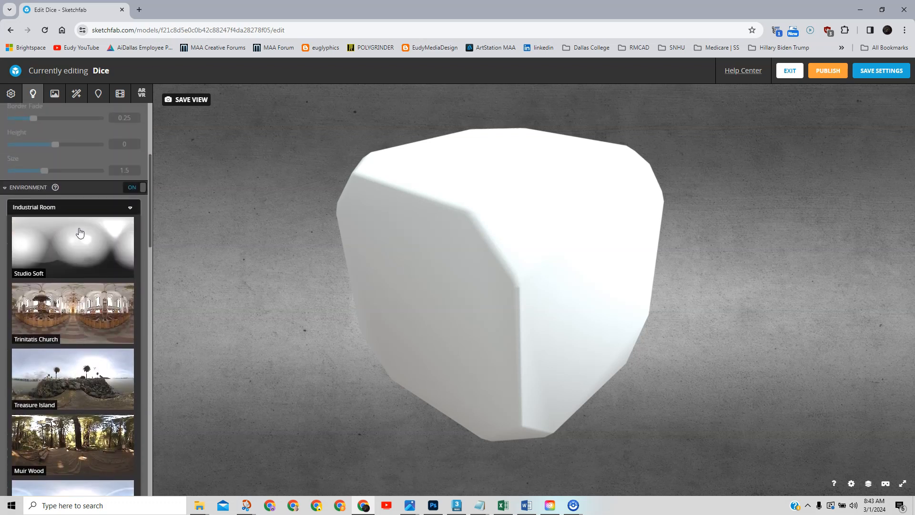
click(129, 216)
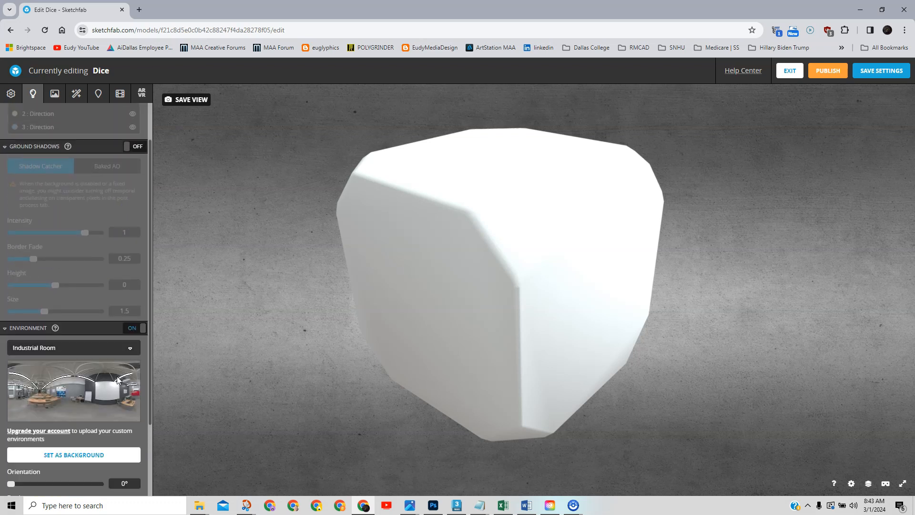
Set the Dice material's base colour to grey #898989.
click(55, 95)
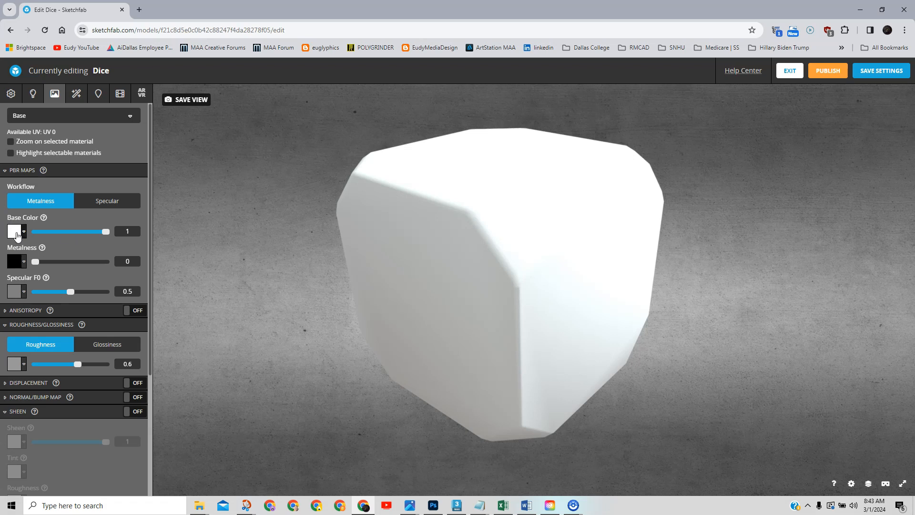
click(14, 233)
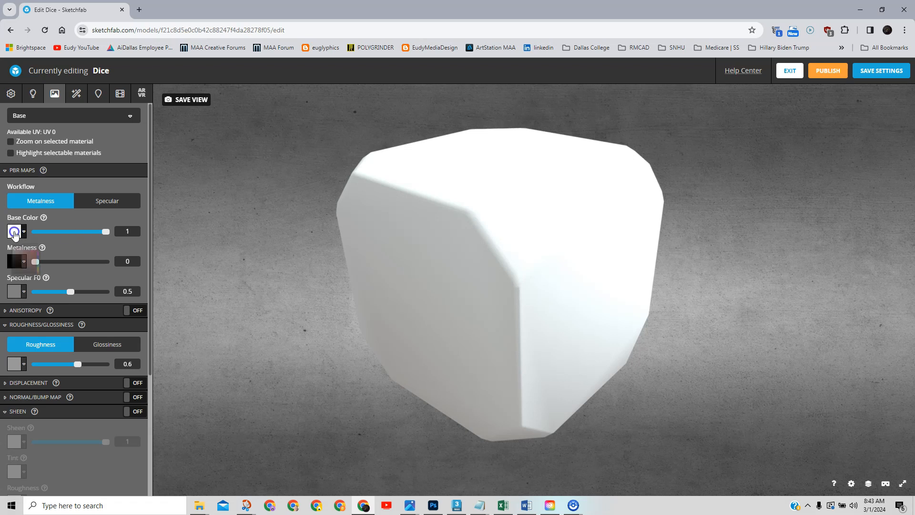
click(8, 325)
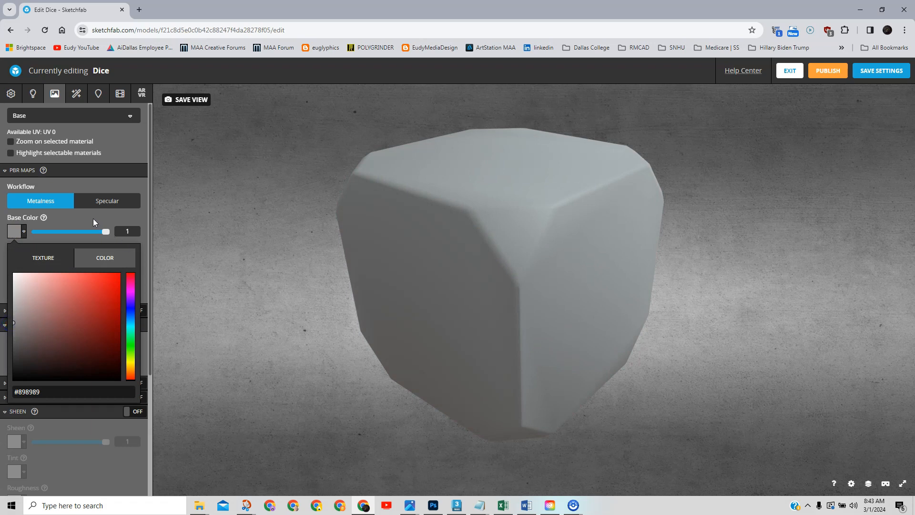
click(94, 220)
mouse_move(522, 273)
mouse_down()
mouse_move(521, 302)
mouse_move(529, 294)
mouse_move(541, 302)
mouse_up()
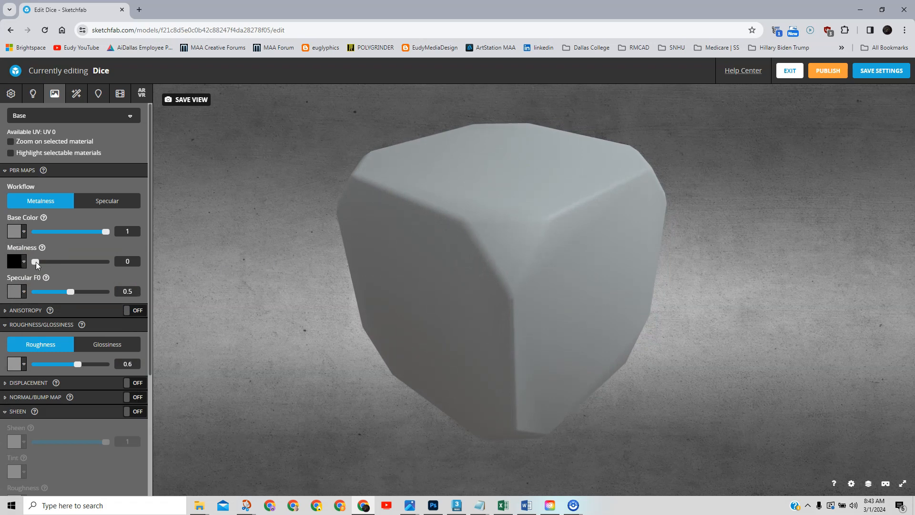
drag(505, 274, 426, 272)
Try a fully metallic, mirror finish: metalness 1 and roughness 0.
drag(35, 262, 145, 269)
drag(504, 277, 498, 296)
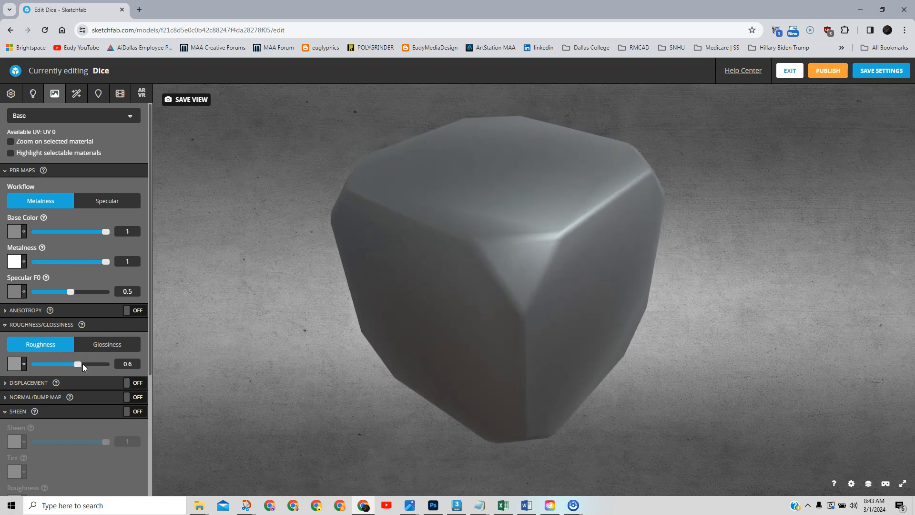
drag(78, 364, 11, 366)
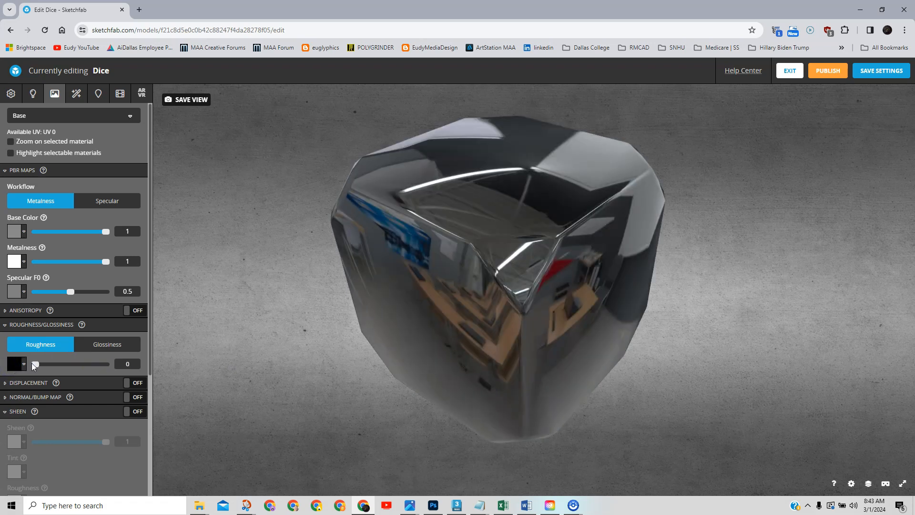
drag(386, 360, 392, 343)
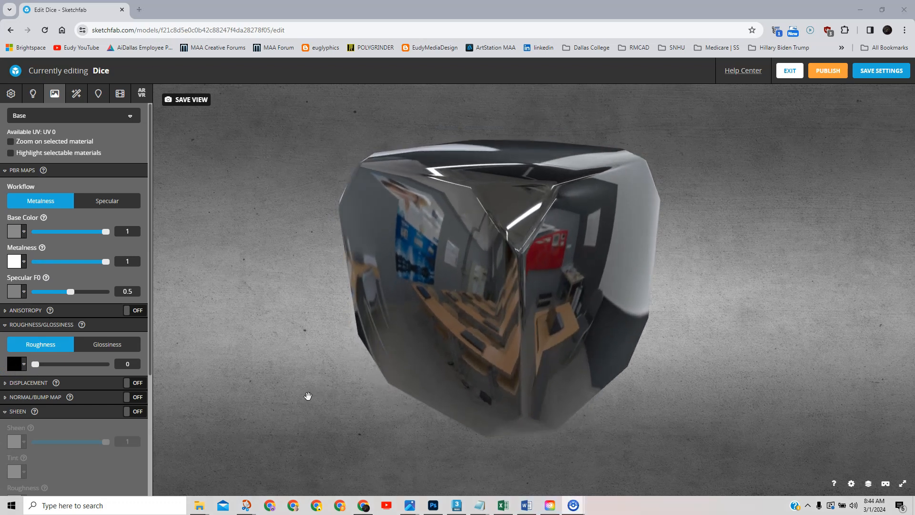
drag(320, 390, 353, 373)
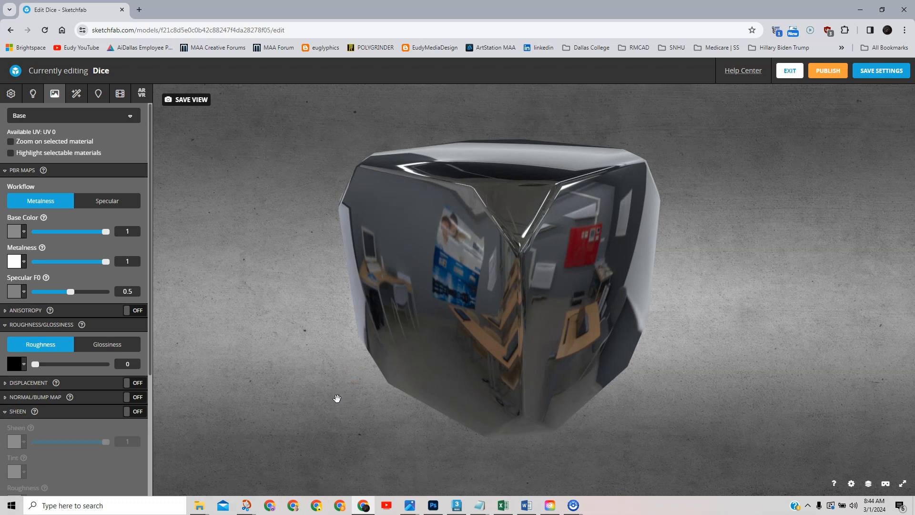
mouse_move(323, 412)
mouse_down()
mouse_move(653, 398)
mouse_move(586, 400)
mouse_move(699, 363)
mouse_move(704, 339)
mouse_move(664, 376)
mouse_move(567, 360)
mouse_move(596, 359)
mouse_move(582, 353)
mouse_up()
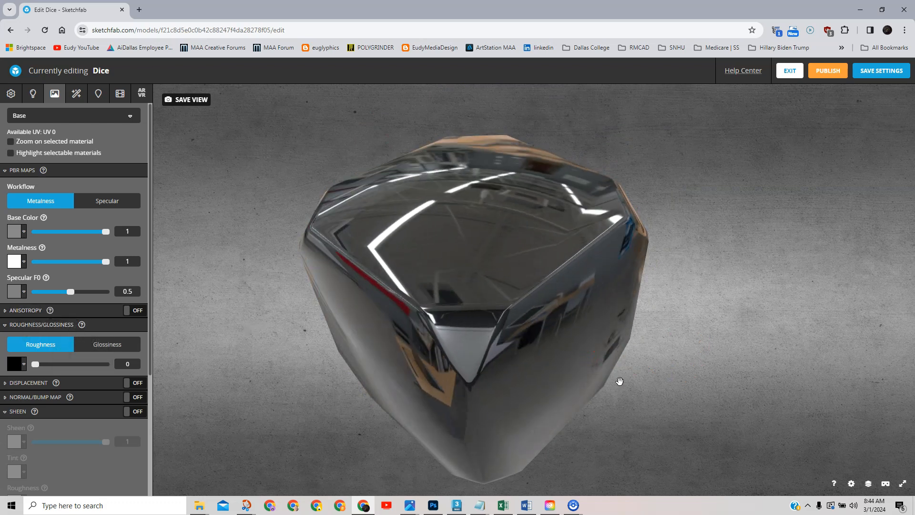
drag(619, 381, 642, 367)
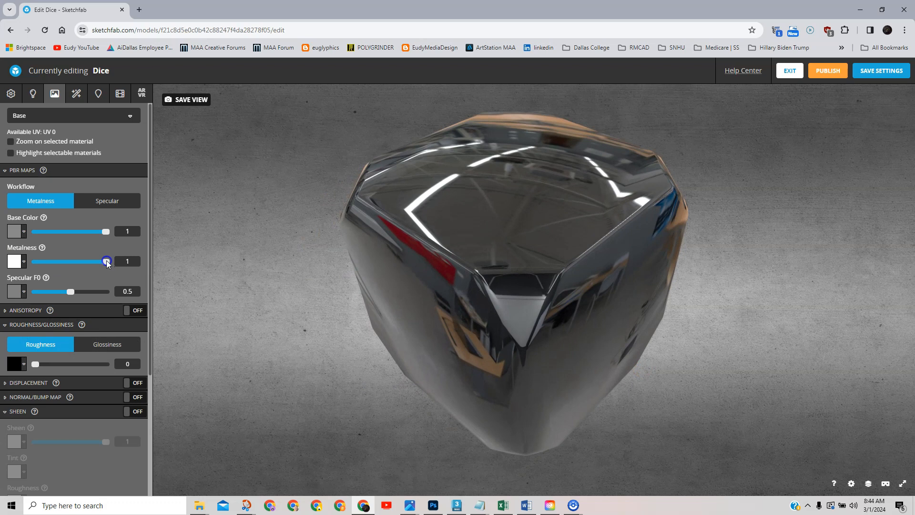
Set metalness 0 and roughness 0.529, save the settings, and return to 3ds Max.
drag(107, 262, 12, 262)
drag(634, 370, 532, 369)
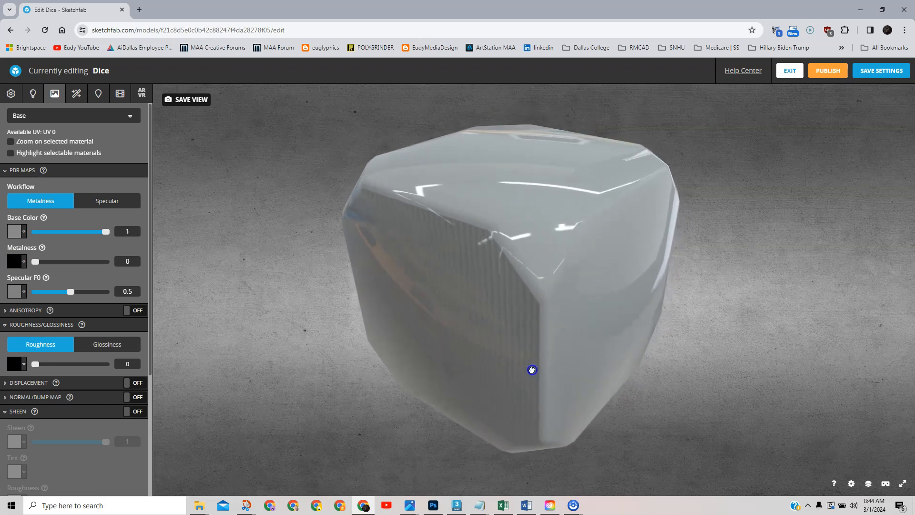
drag(35, 364, 73, 364)
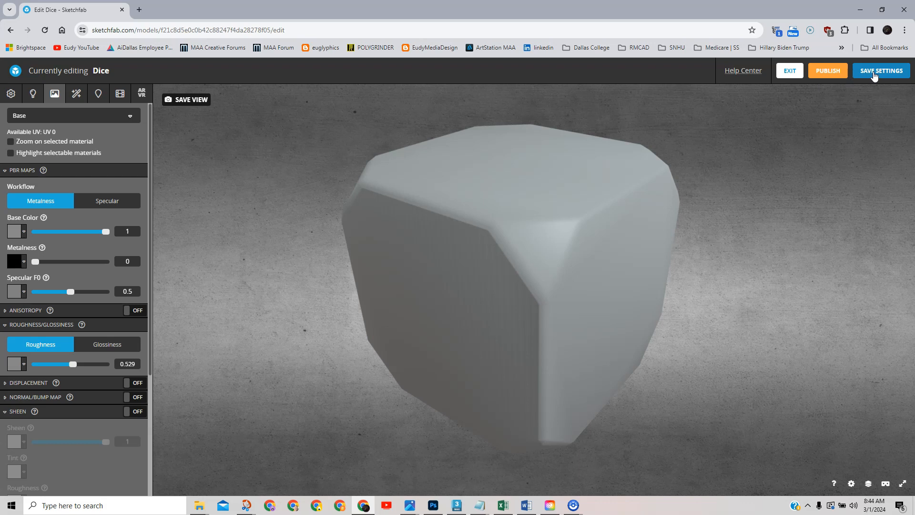
click(877, 70)
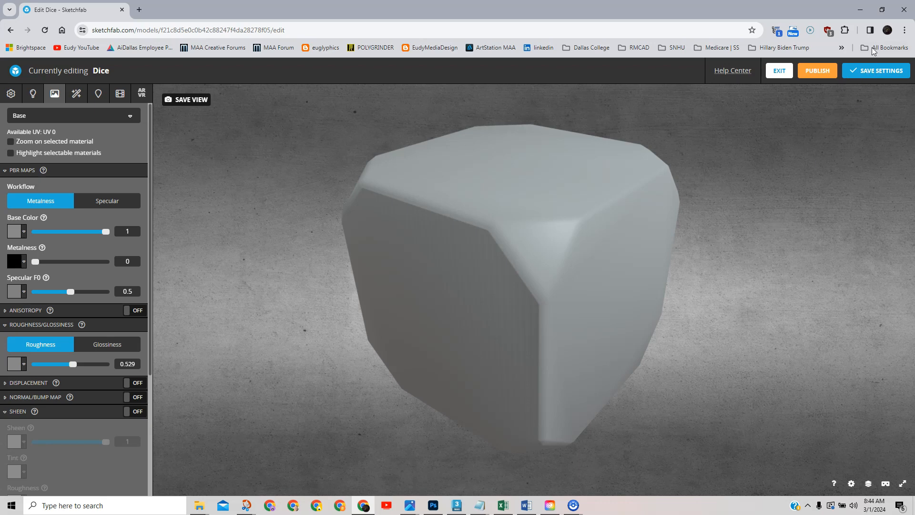
click(859, 10)
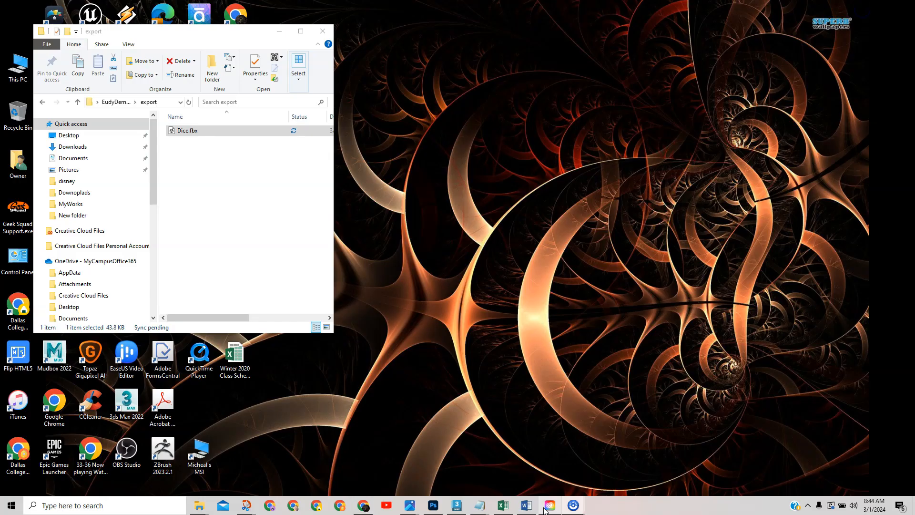
click(456, 505)
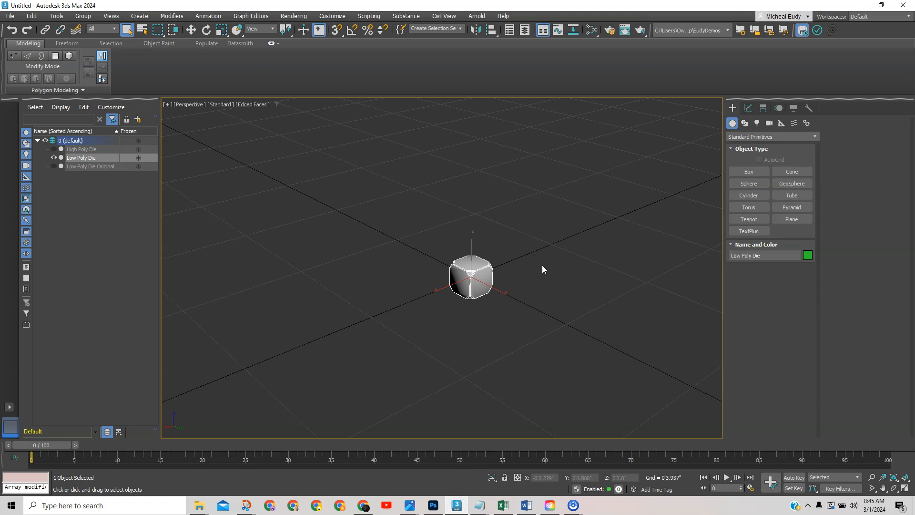
Hide the Low Poly Die and unhide the High Poly Die in the Scene Explorer.
scroll(542, 265, up, 7)
middle_drag(495, 279, 605, 278)
scroll(571, 268, up, 4)
click(53, 157)
click(53, 148)
Give the High Poly Die a blue object colour.
click(561, 248)
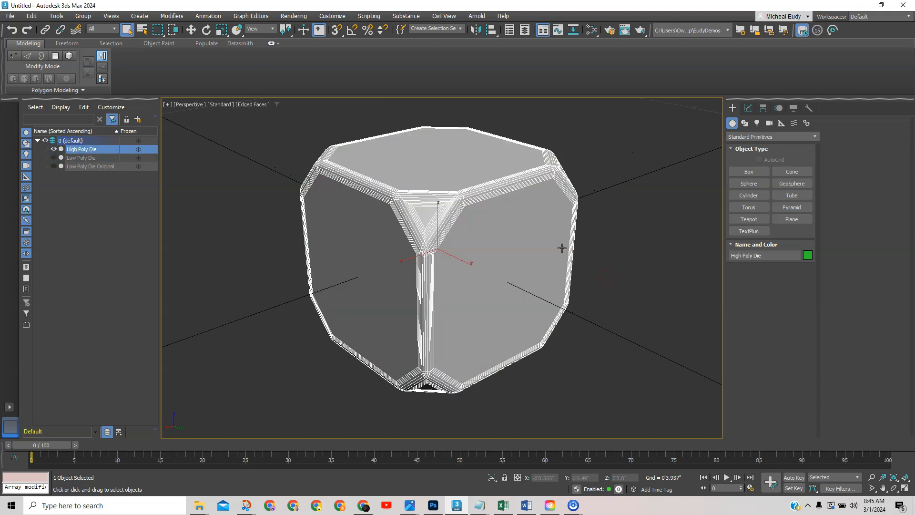
click(807, 255)
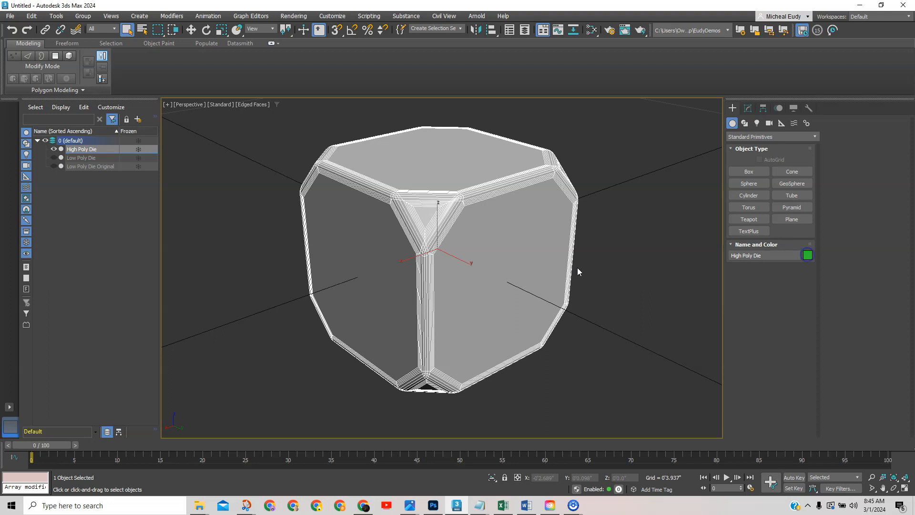
click(485, 246)
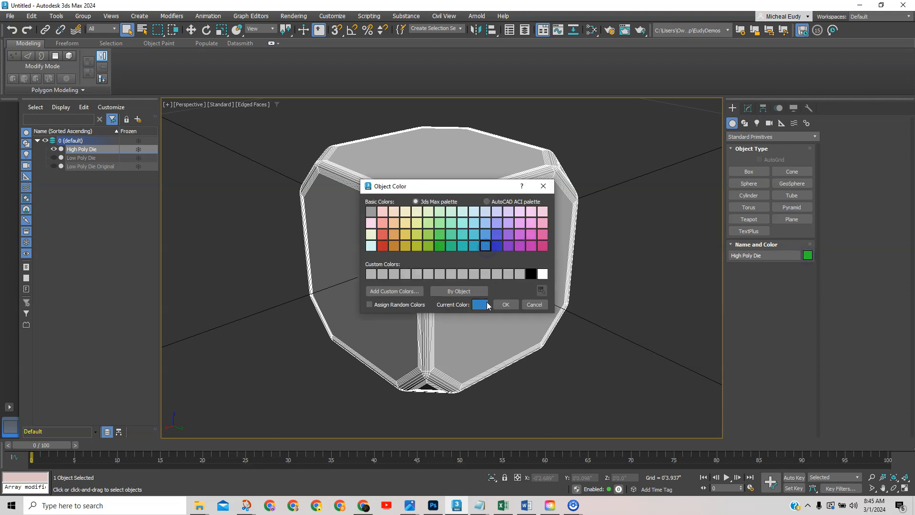
click(507, 306)
click(624, 261)
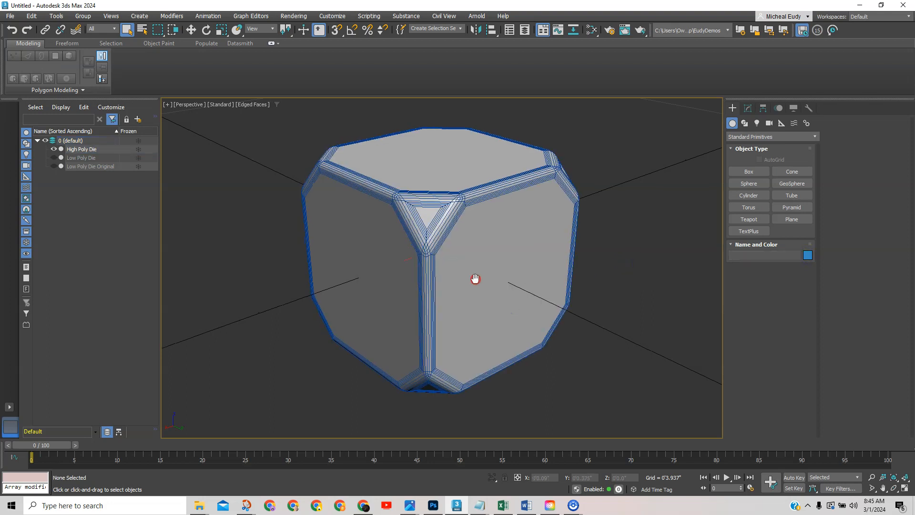
Hide the home grid and orbit to view the die's top.
key(g)
alt+middle_drag(481, 260, 377, 215)
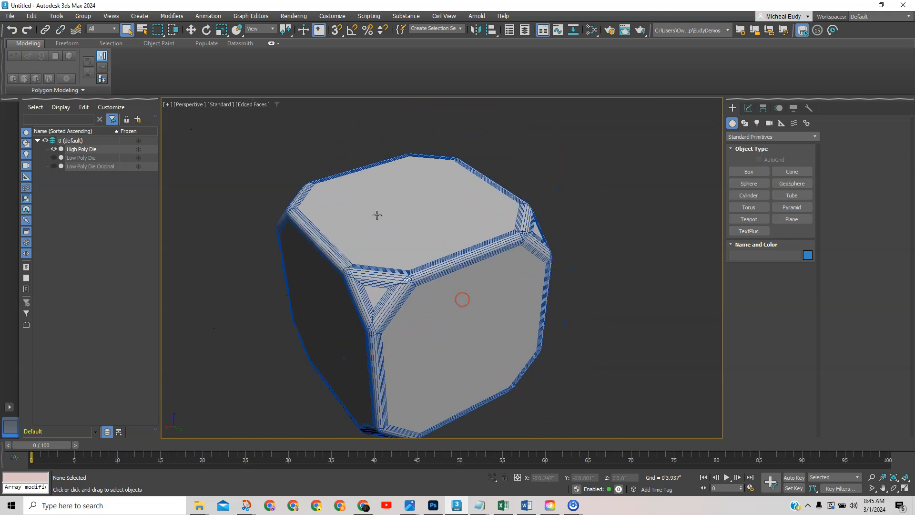
middle_drag(414, 259, 424, 204)
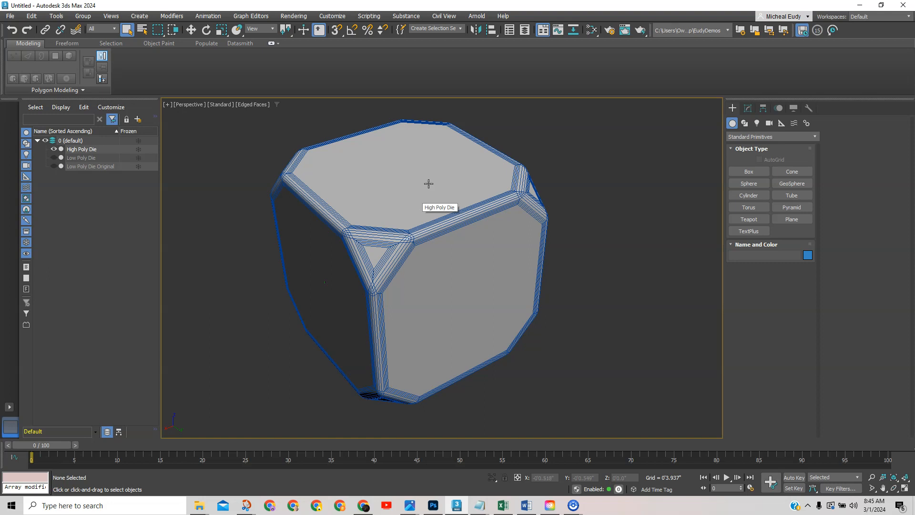
Switch to a framed Top view with shaded display and edged faces.
key(v)
key(t)
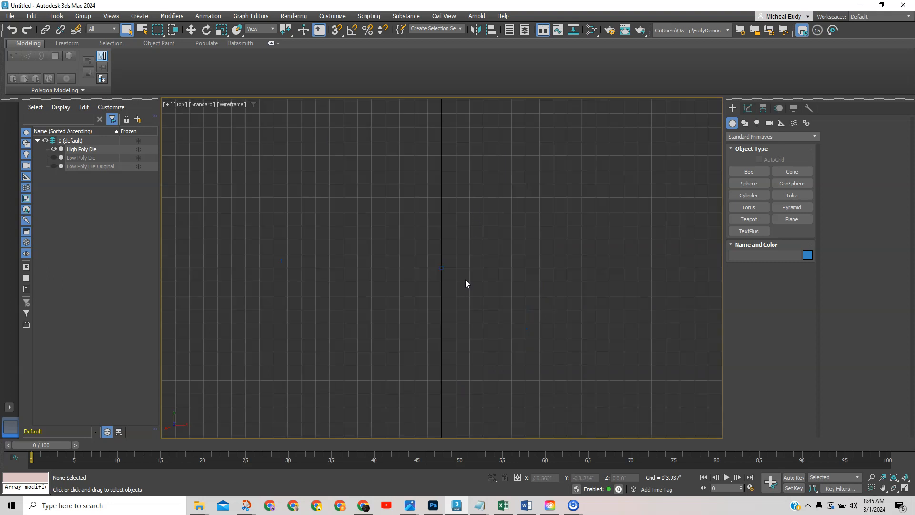
key(z)
key(F3)
key(F4)
mouse_move(495, 317)
middle_down()
mouse_move(494, 280)
mouse_move(462, 281)
middle_up()
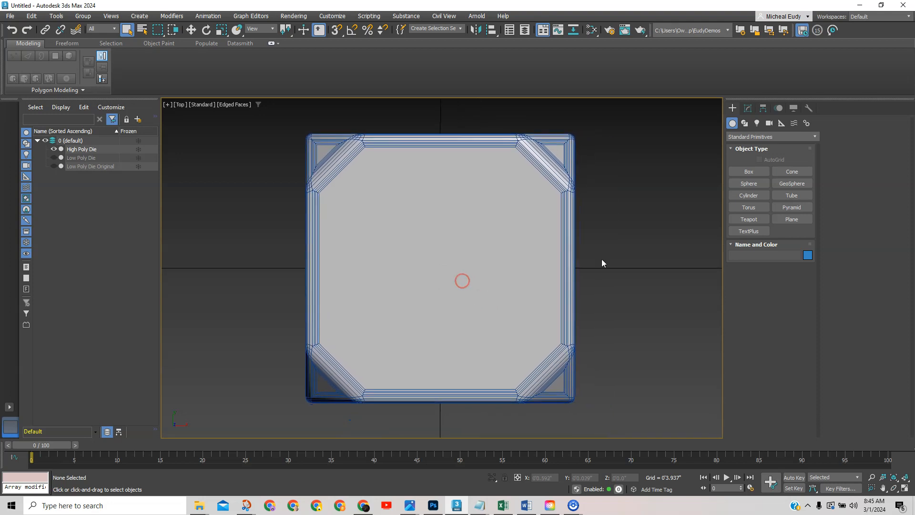
Set the viewport background to a solid colour.
click(793, 170)
middle_drag(651, 199, 539, 195)
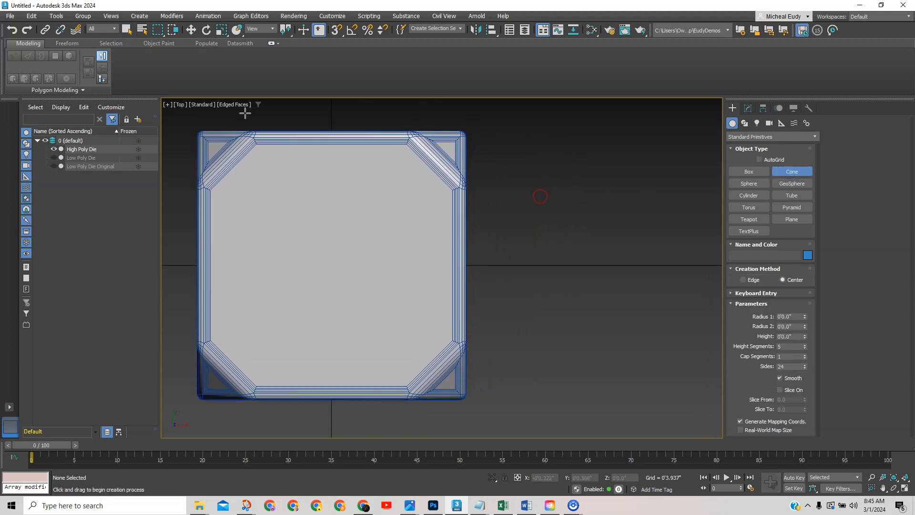
click(236, 104)
mouse_move(262, 241)
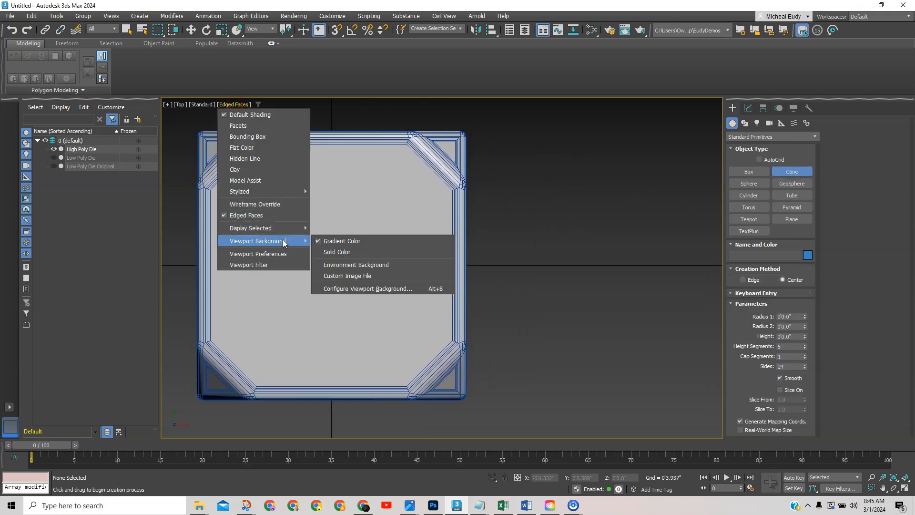
click(332, 252)
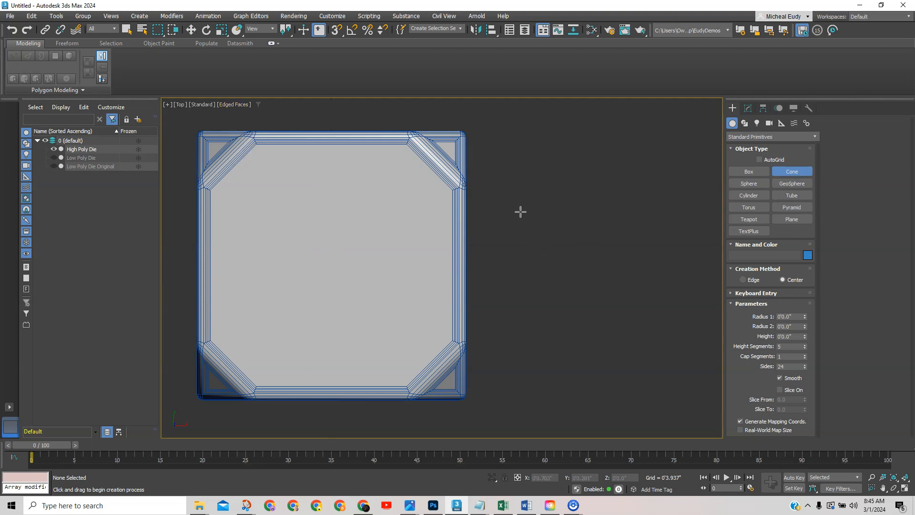
Cancel a trial cone and orbit into a tilted view of the die.
drag(528, 206, 535, 223)
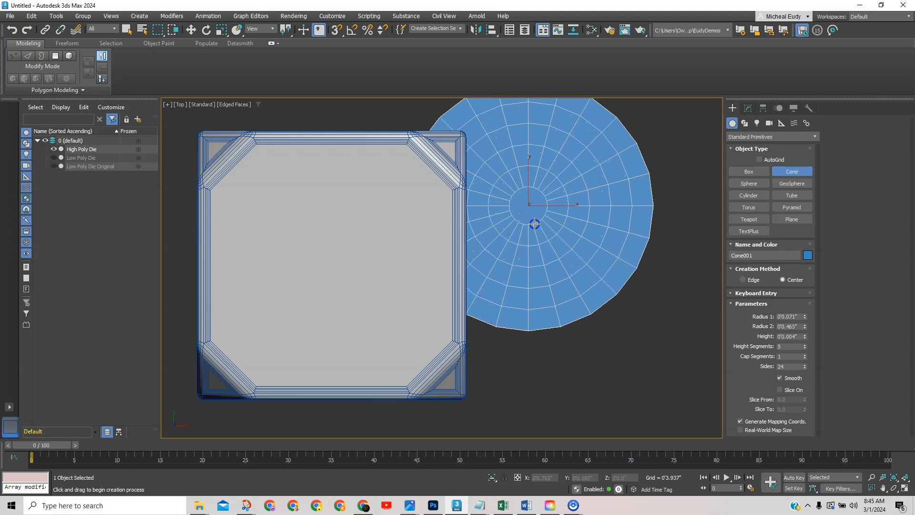
right_click(533, 224)
alt+middle_drag(528, 255, 532, 336)
scroll(531, 336, down, 4)
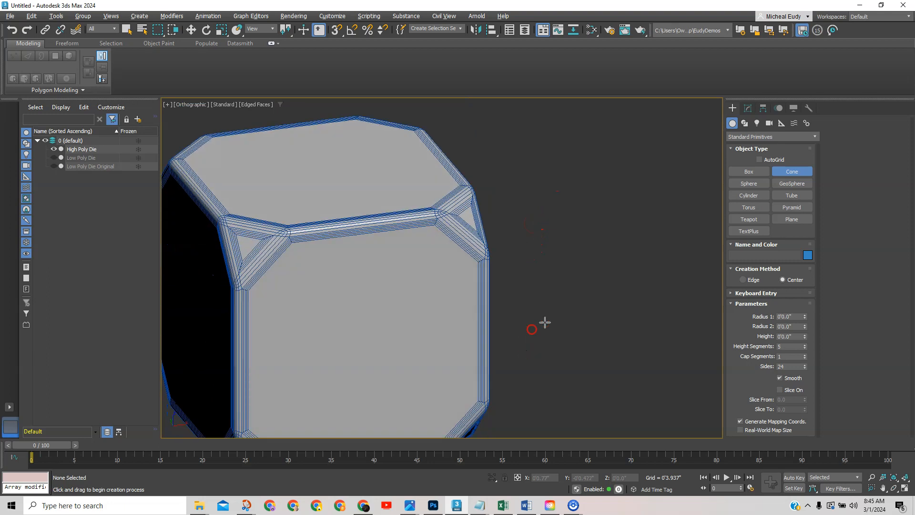
Create Cone001 beside the die with radii 0.125" and 0.02" and height 0.138".
click(563, 291)
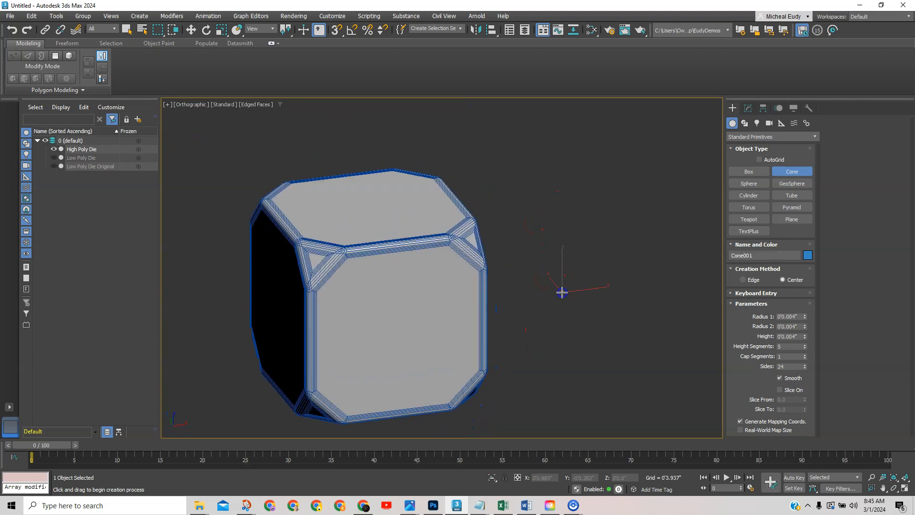
click(562, 291)
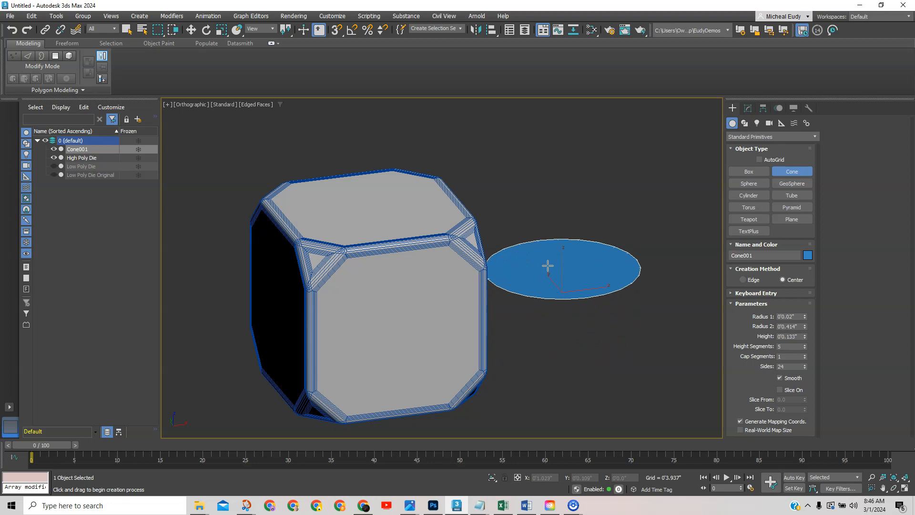
click(548, 265)
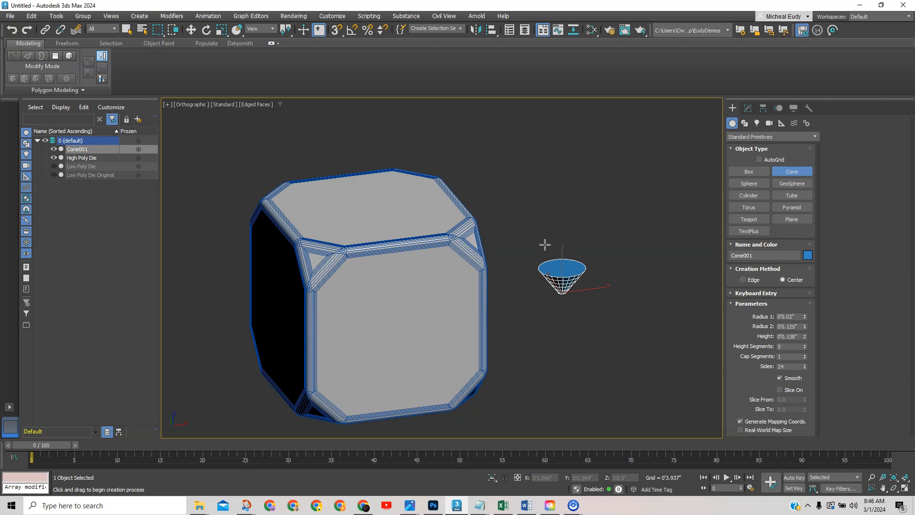
scroll(581, 312, up, 5)
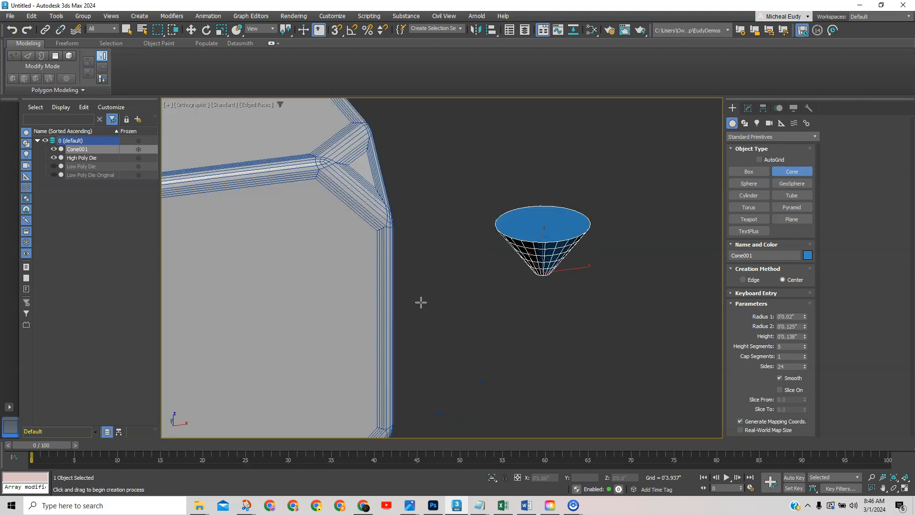
scroll(420, 302, down, 2)
Exit cone creation, frame the cone in Top view, and convert it to Editable Poly.
right_click(641, 215)
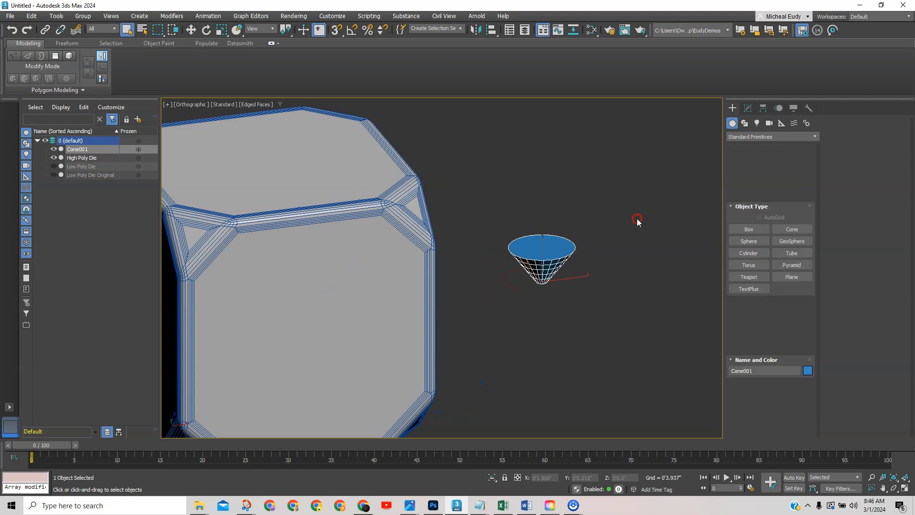
click(748, 108)
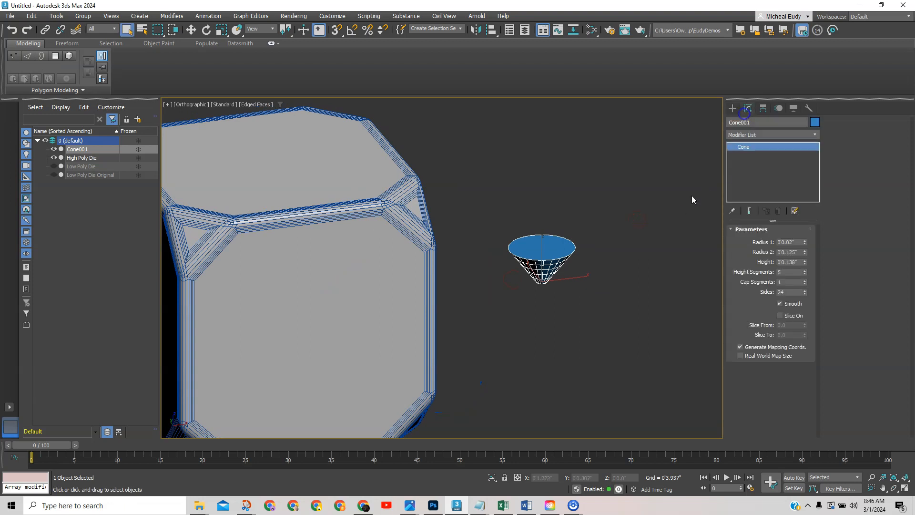
right_click(620, 272)
key(t)
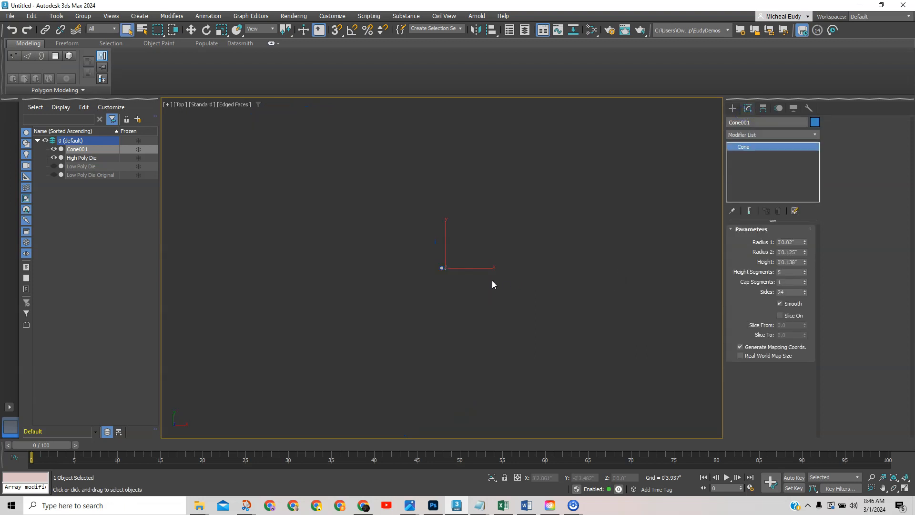
key(z)
scroll(500, 284, down, 3)
middle_drag(498, 285, 545, 306)
scroll(539, 259, down, 2)
scroll(545, 306, down, 1)
scroll(549, 307, down, 1)
right_click(550, 307)
click(560, 311)
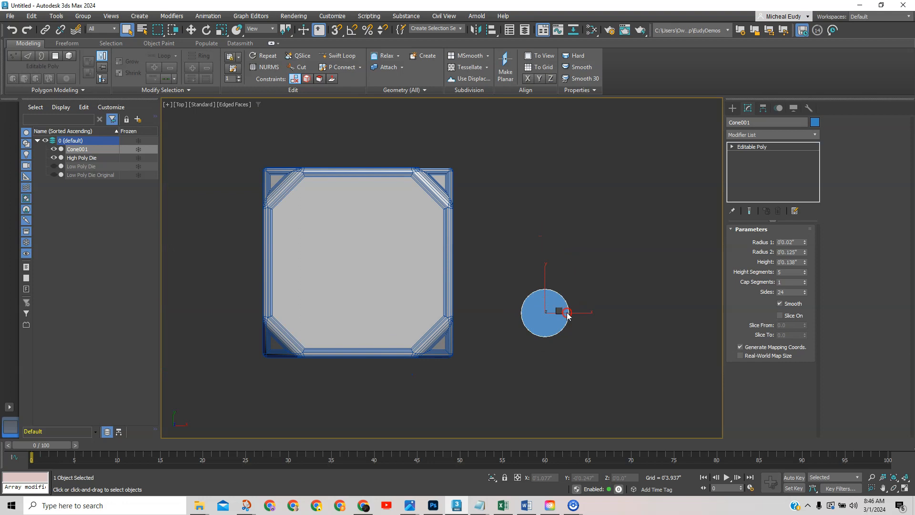
Move the cone against the die and, in Front view, lift it onto the top face.
right_click(561, 308)
click(576, 318)
drag(555, 305, 512, 235)
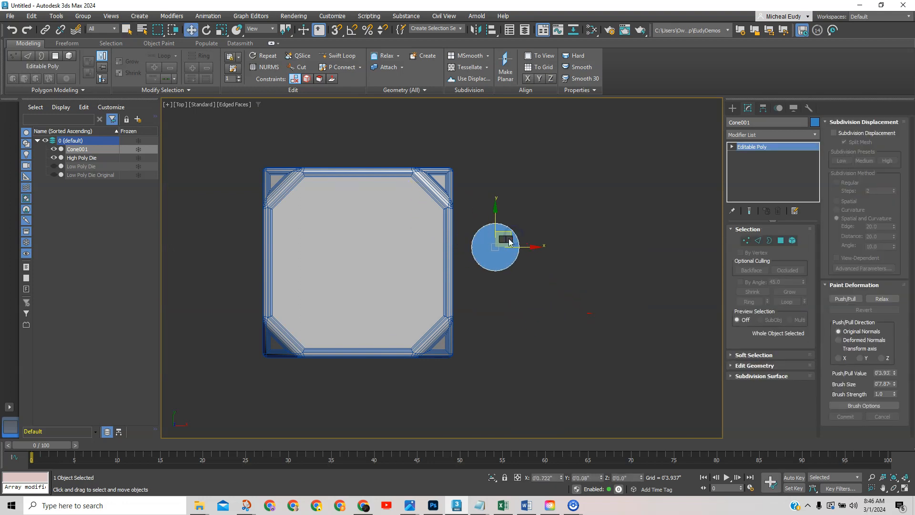
key(f)
middle_drag(475, 280, 467, 275)
scroll(467, 278, down, 8)
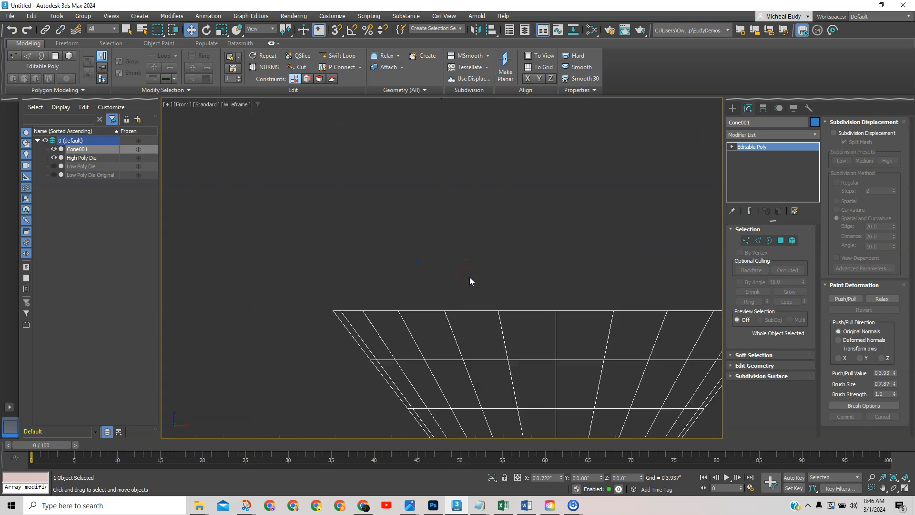
scroll(525, 309, up, 3)
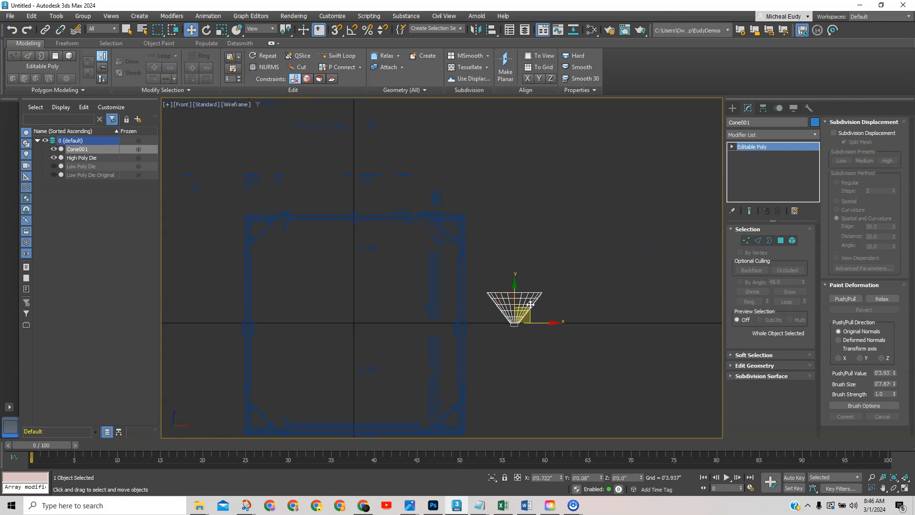
key(F3)
drag(530, 310, 446, 196)
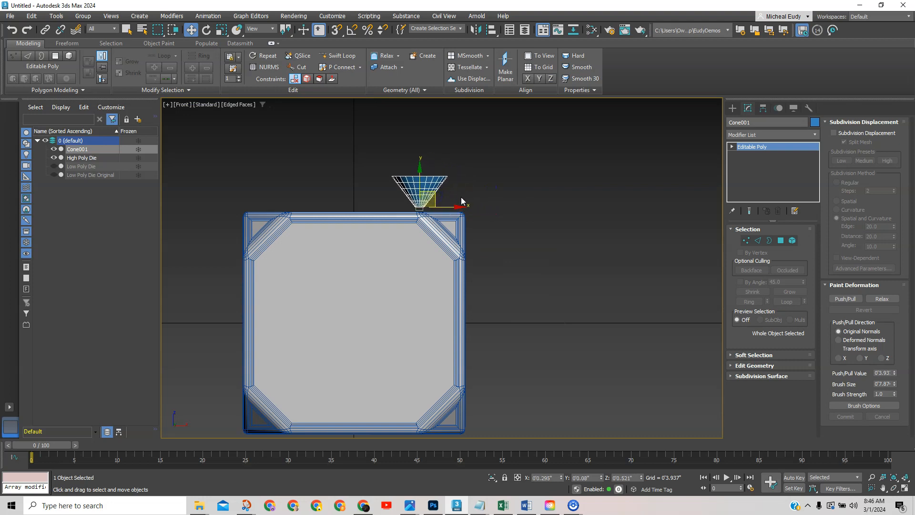
In Top view, move the cone to the upper-left area of the die face.
key(t)
scroll(471, 227, up, 2)
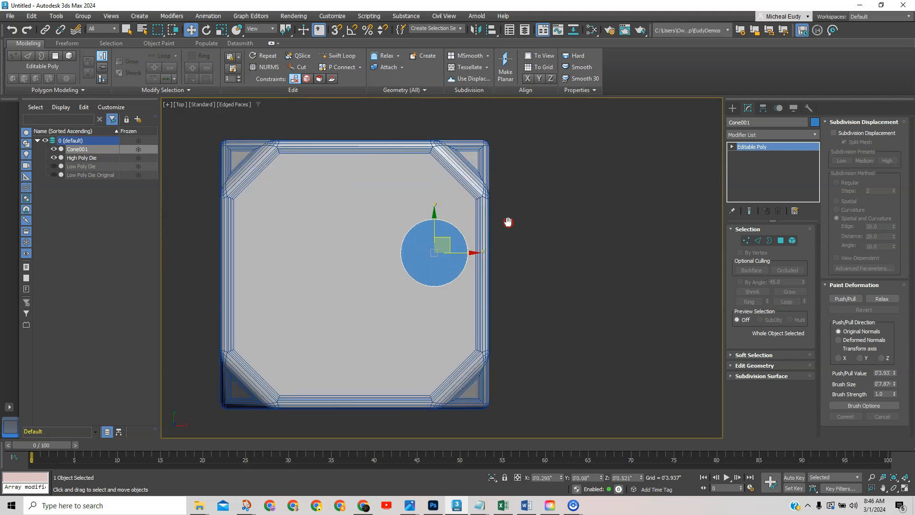
middle_drag(507, 221, 566, 232)
drag(514, 251, 376, 209)
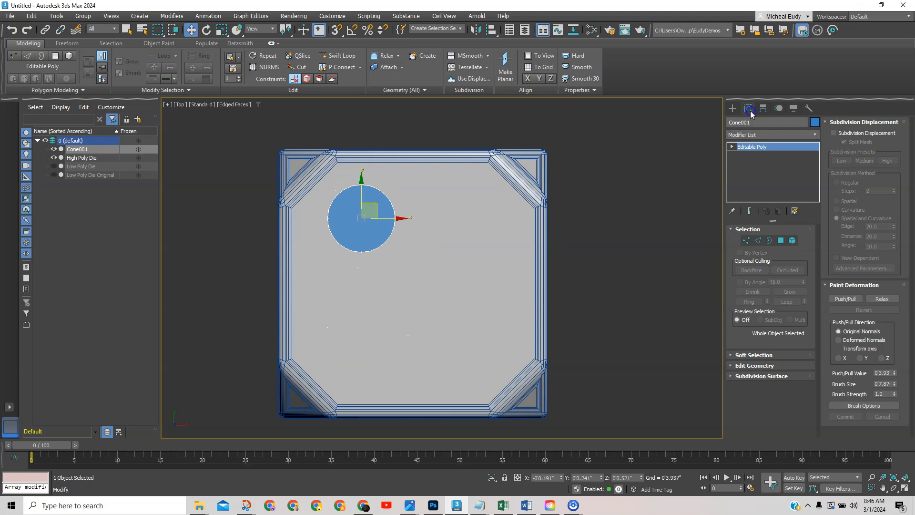
click(586, 183)
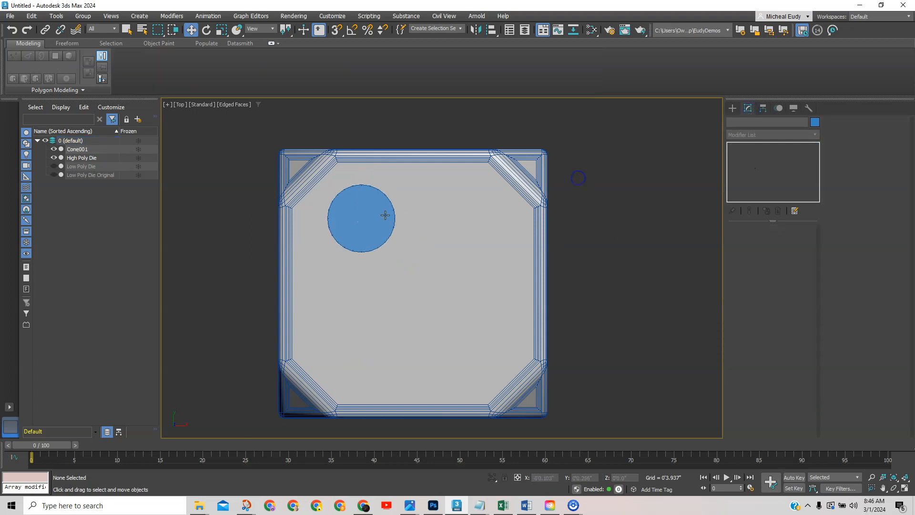
click(380, 220)
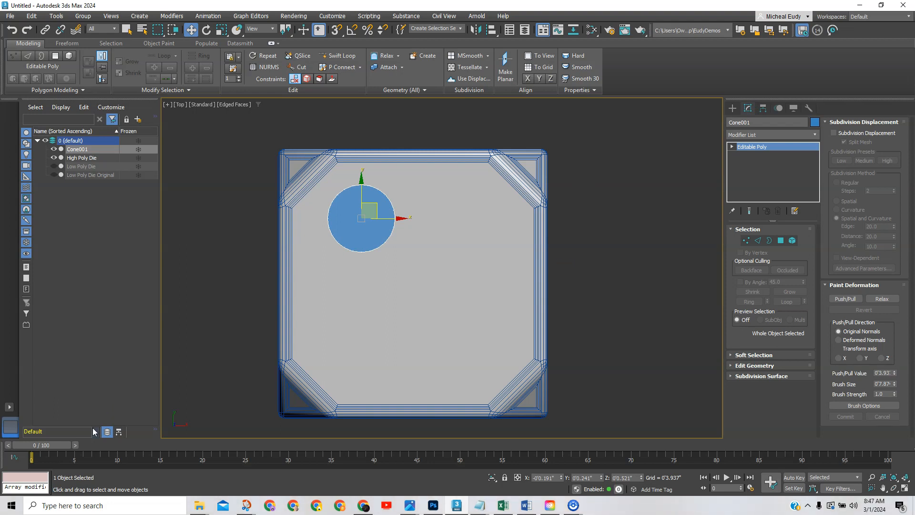
Undo the Editable Poly conversion, shrink Radius 2, and set the cone's Height to 0.15.
key(ctrl+z)
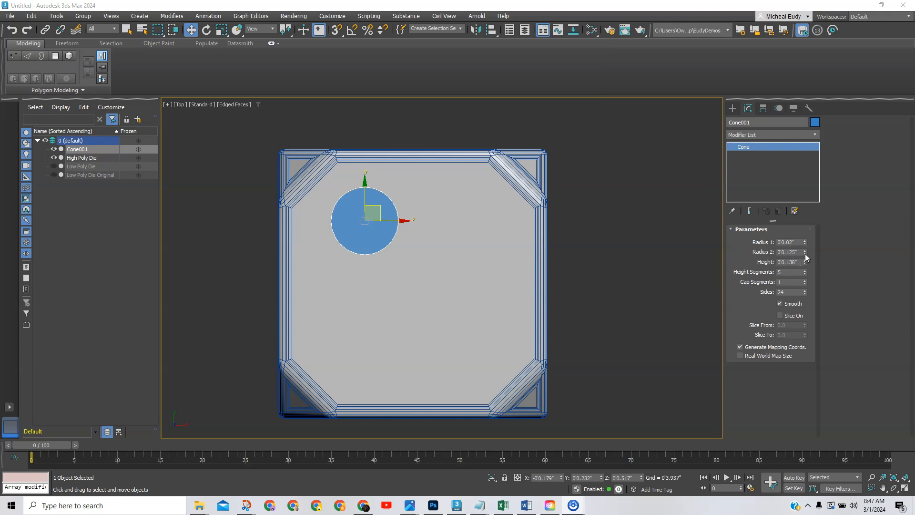
drag(805, 253, 805, 257)
drag(373, 212, 351, 192)
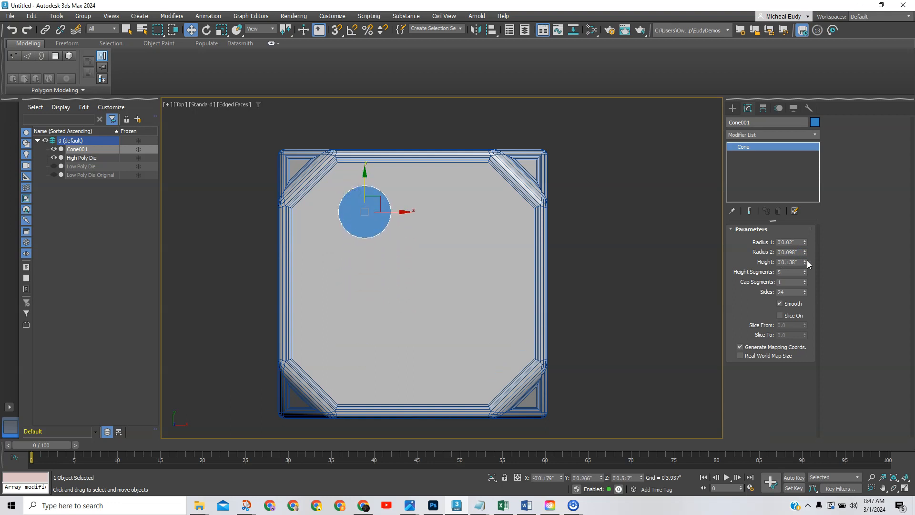
drag(804, 262, 805, 257)
double_click(794, 262)
text(.15)
key(Return)
In Front view, lower the Height to 0.063" and widen Radius 1 to about 0.056".
middle_click(435, 276)
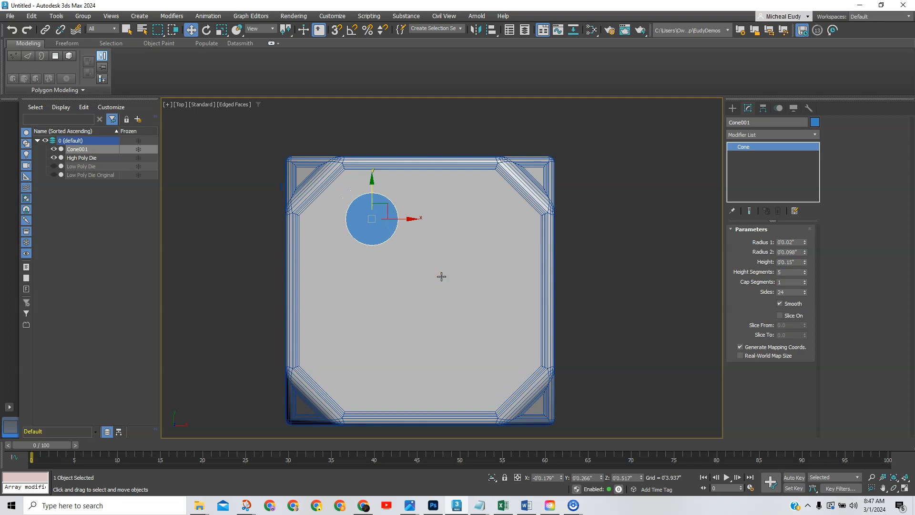
key(f)
scroll(263, 193, up, 8)
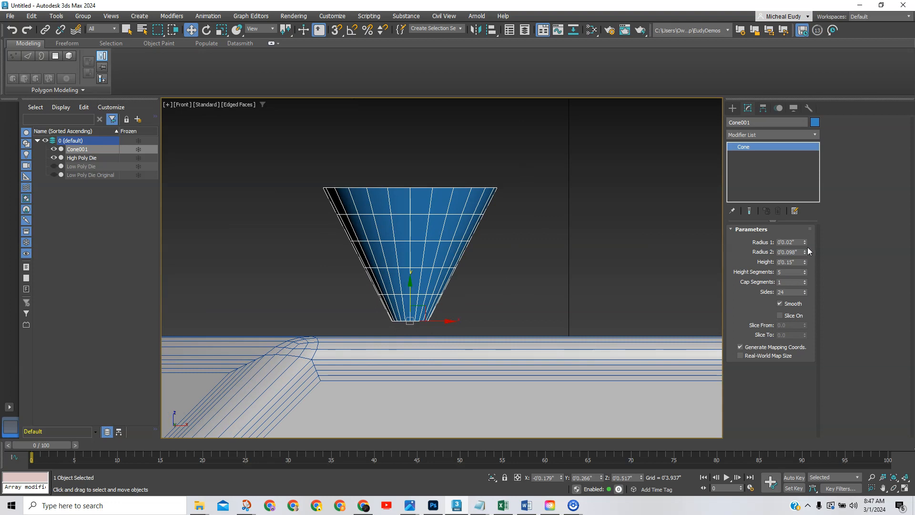
drag(805, 262, 804, 271)
scroll(612, 227, down, 6)
middle_drag(619, 237, 476, 230)
middle_drag(480, 226, 516, 236)
drag(804, 240, 804, 238)
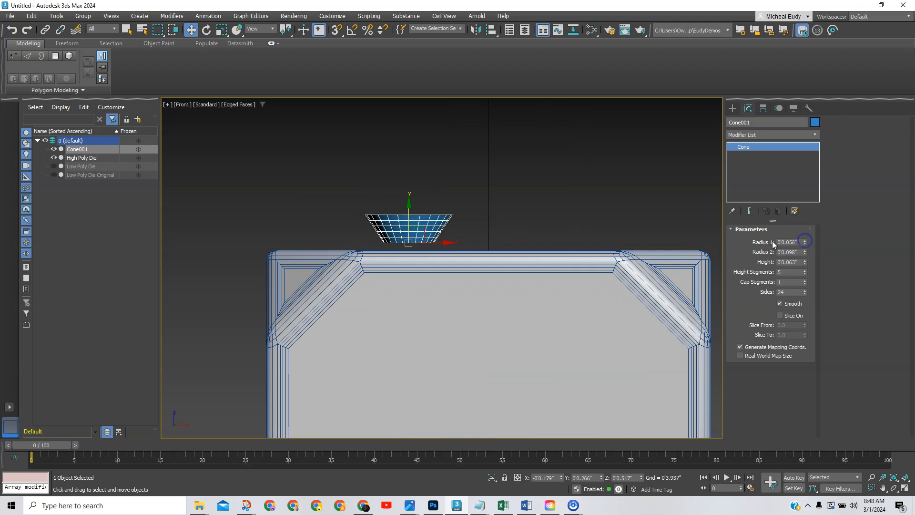
Reduce Cone001's Height Segments to 1 and check the result in the front view.
scroll(485, 232, up, 2)
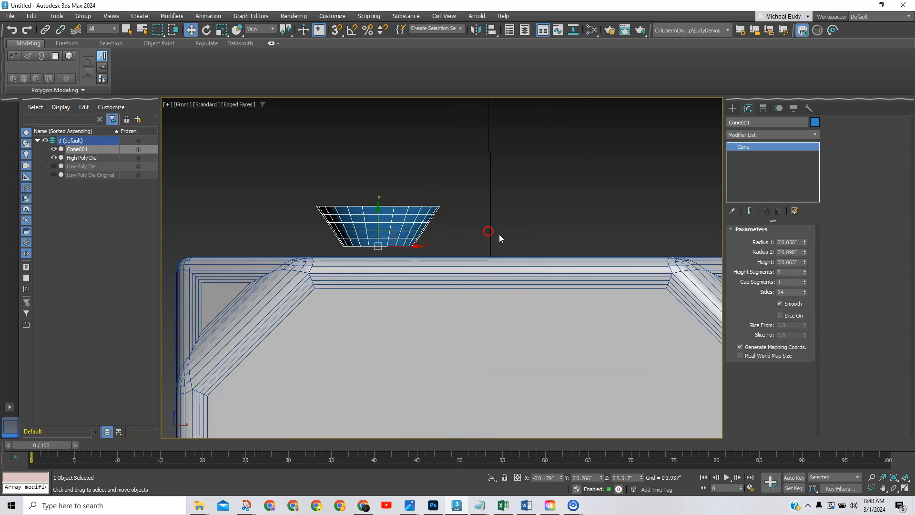
click(804, 274)
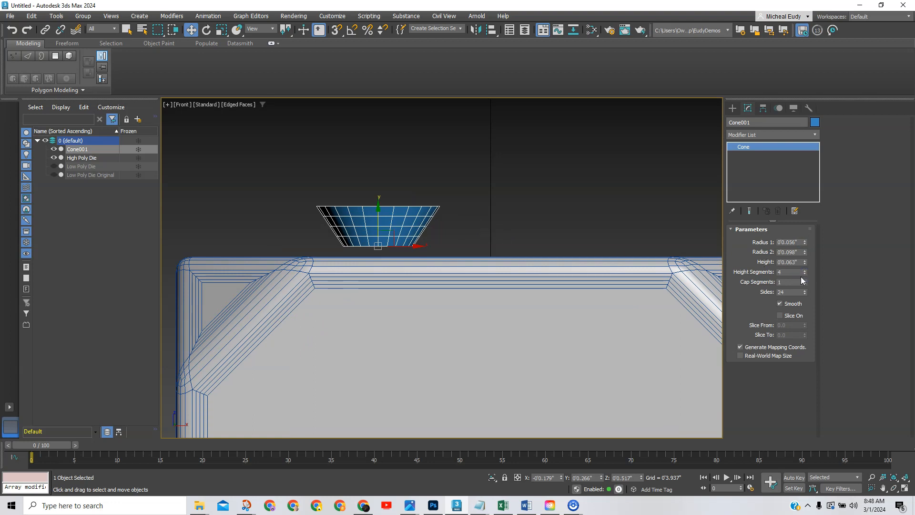
right_click(804, 273)
middle_drag(518, 229, 503, 273)
scroll(424, 289, up, 2)
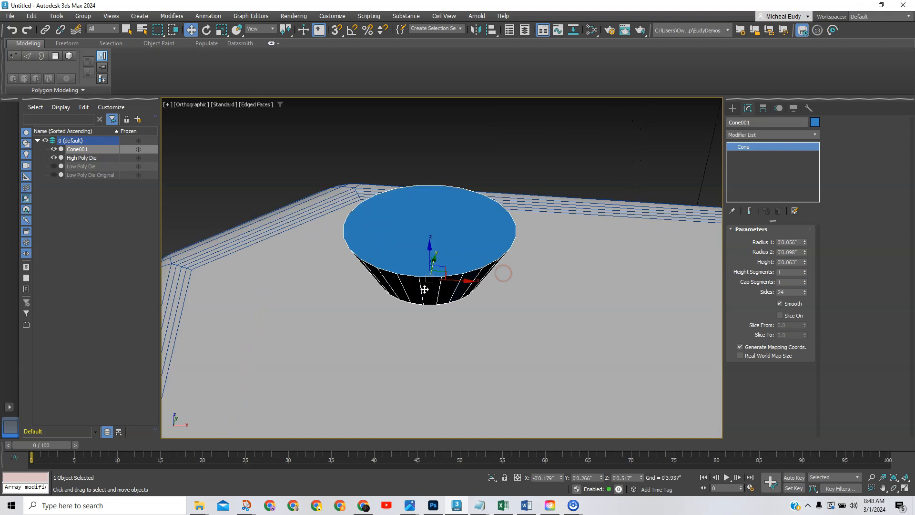
alt+middle_drag(425, 279, 430, 252)
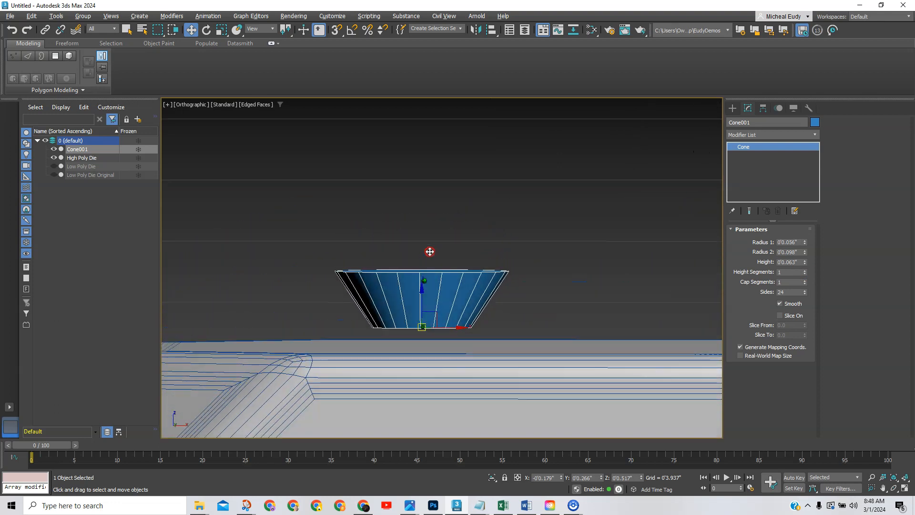
key(f)
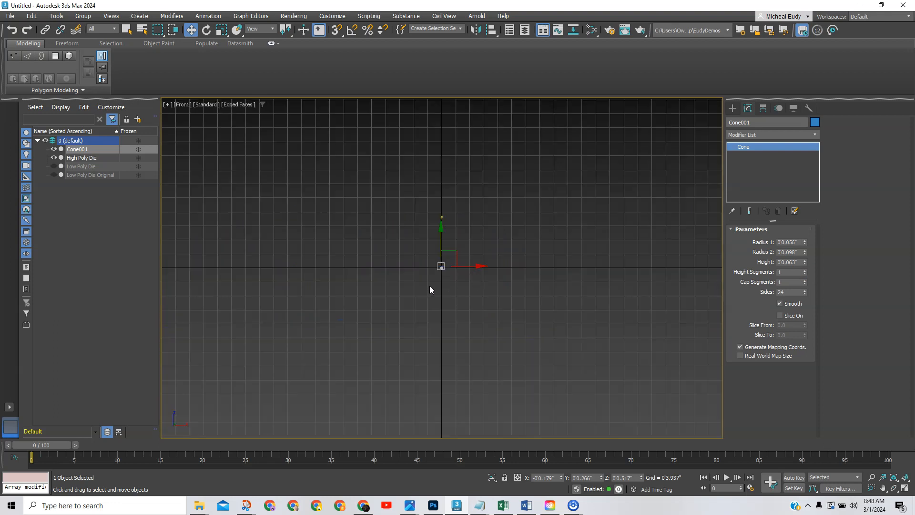
scroll(429, 292, up, 5)
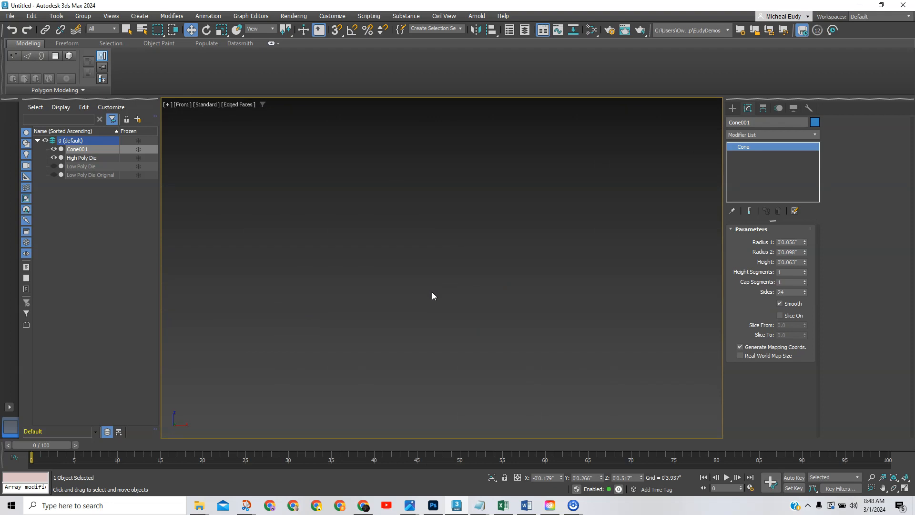
scroll(431, 292, down, 6)
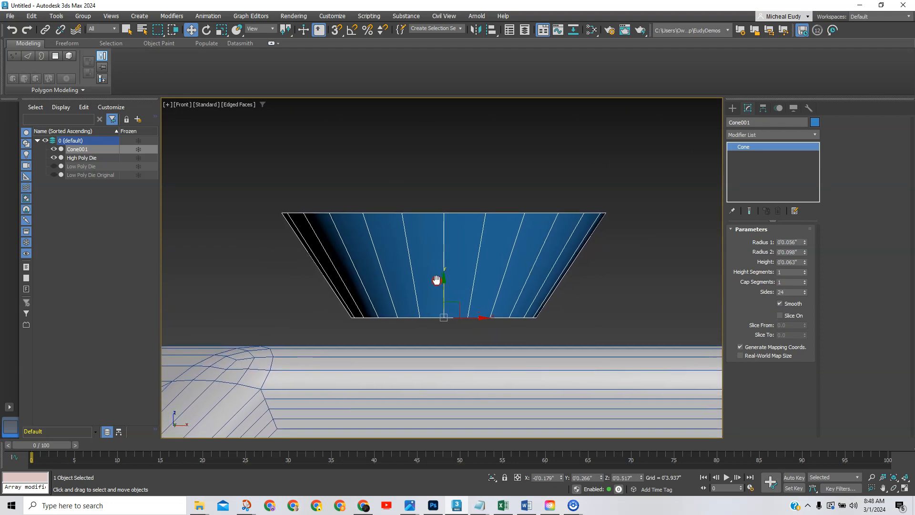
middle_drag(436, 280, 441, 274)
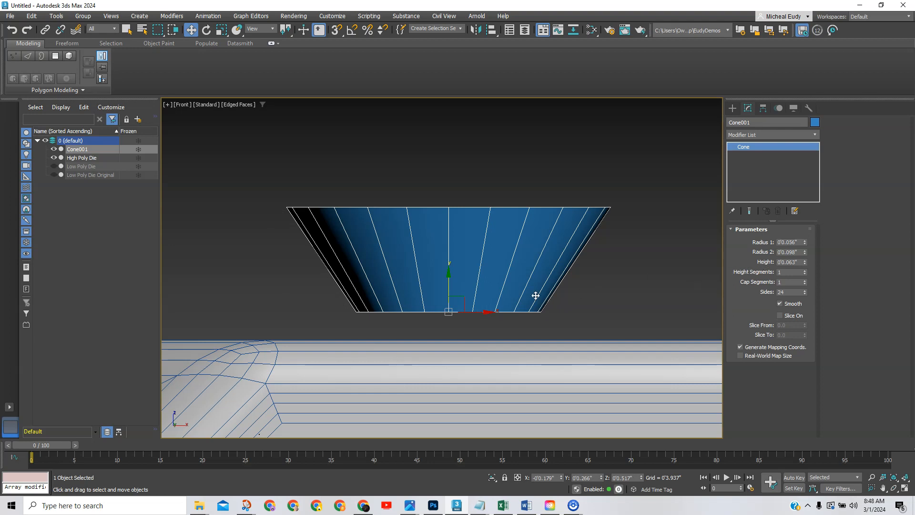
Set Radius 1 to 0.098" so it matches Radius 2.
click(791, 252)
key(shift+Tab)
key(Tab)
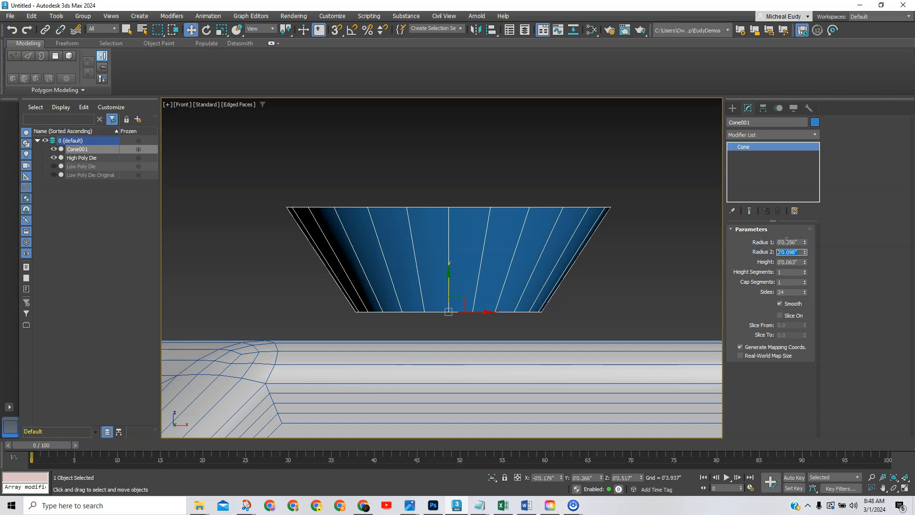
key(shift+Tab)
text(0.098)
key(Return)
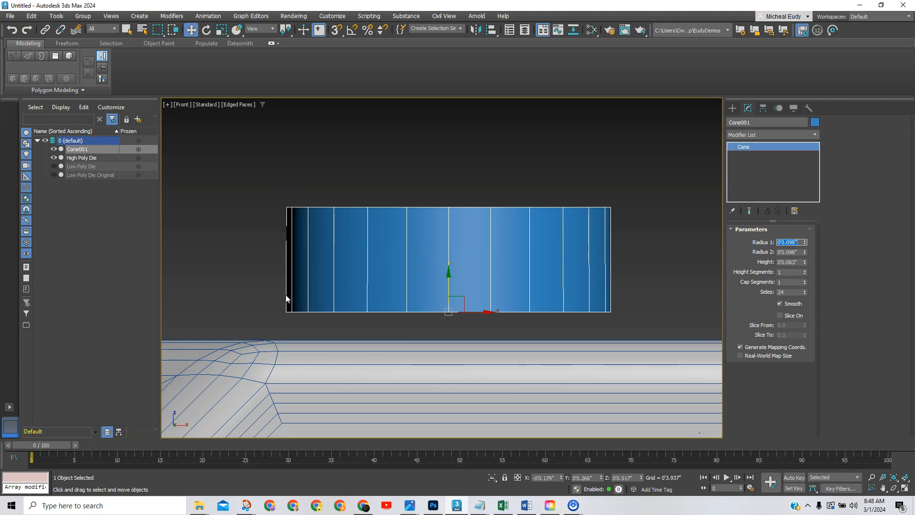
Bring Cone001's Radius 1 back to 0'0.056" so the cylinder tapers into a cone.
click(681, 256)
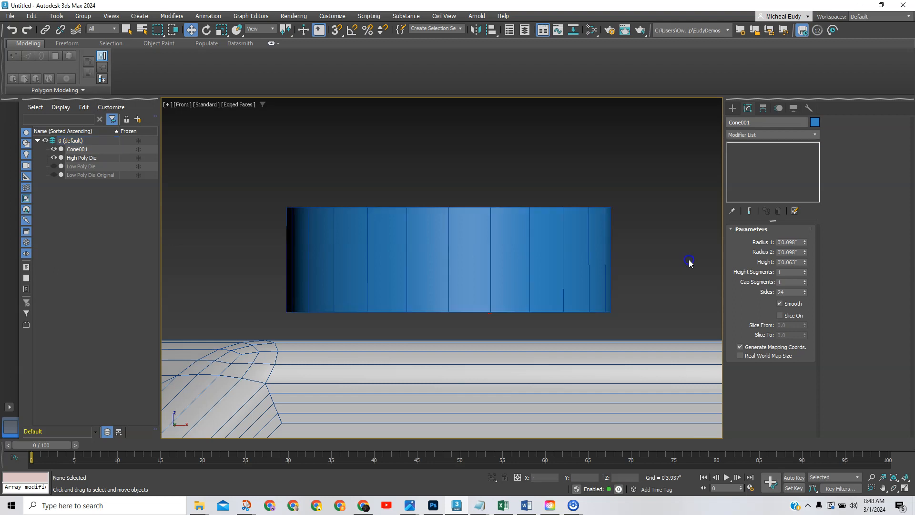
click(567, 273)
key(ctrl+z)
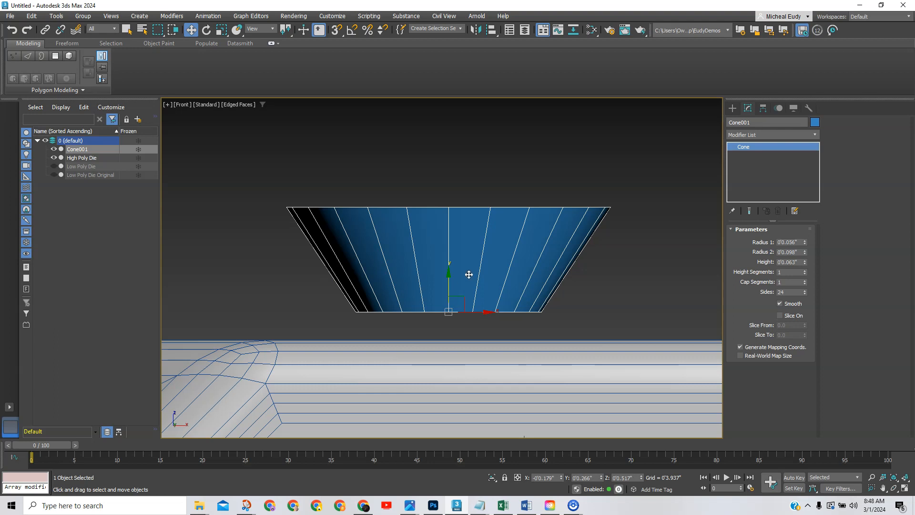
Raise the cone's Cap Segments to 4, adding concentric rings across its top face.
mouse_move(502, 256)
alt+middle_down()
mouse_move(486, 268)
mouse_move(493, 252)
mouse_move(492, 260)
alt+middle_up()
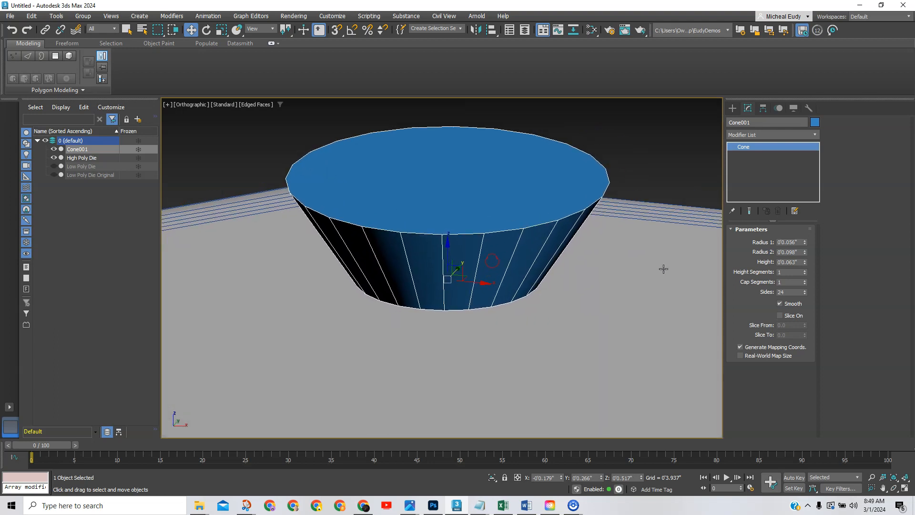
click(805, 280)
click(805, 280)
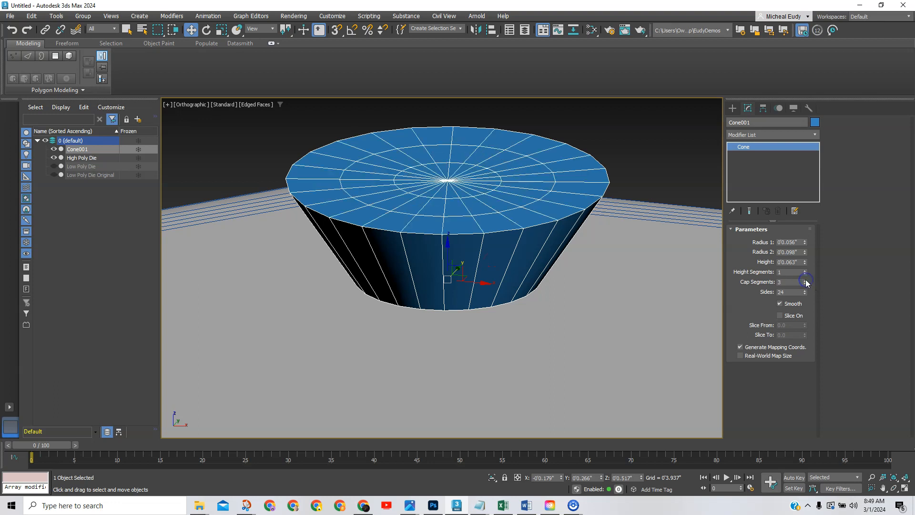
click(804, 281)
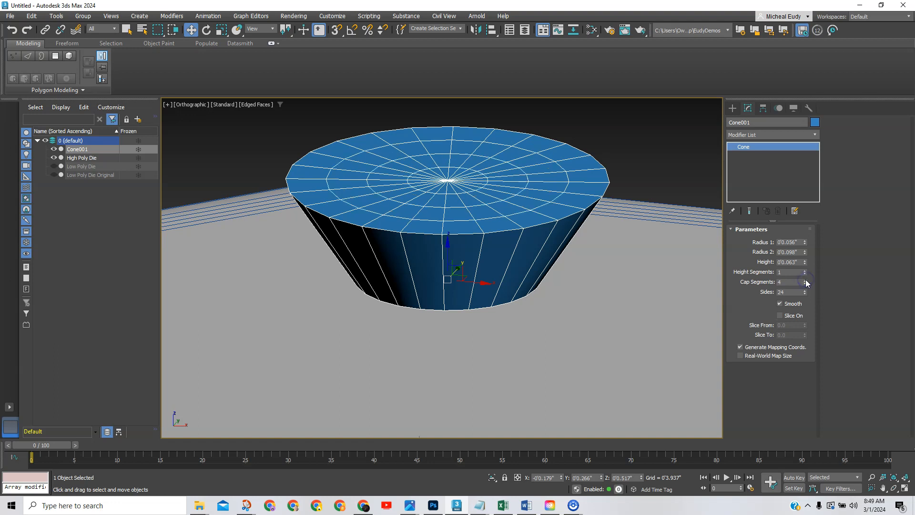
scroll(479, 224, up, 10)
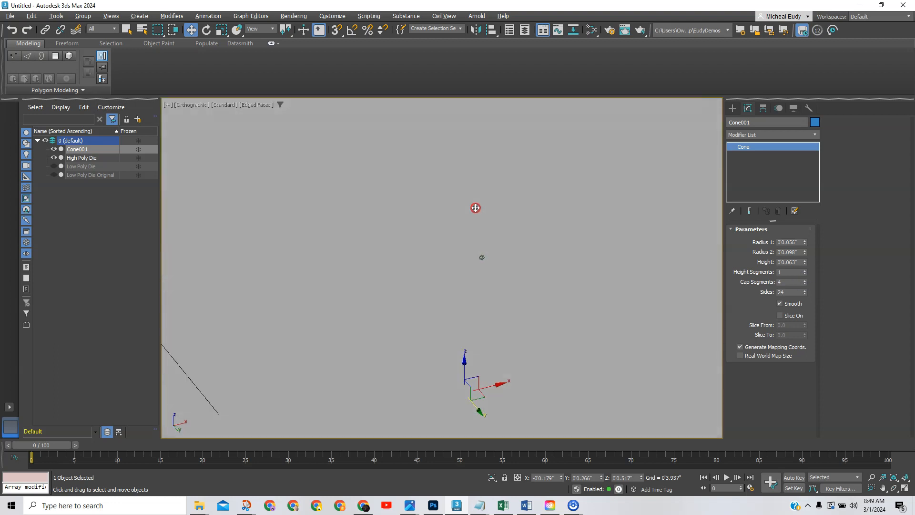
Isolate Cone001 in the viewport and orbit around it.
right_click(474, 232)
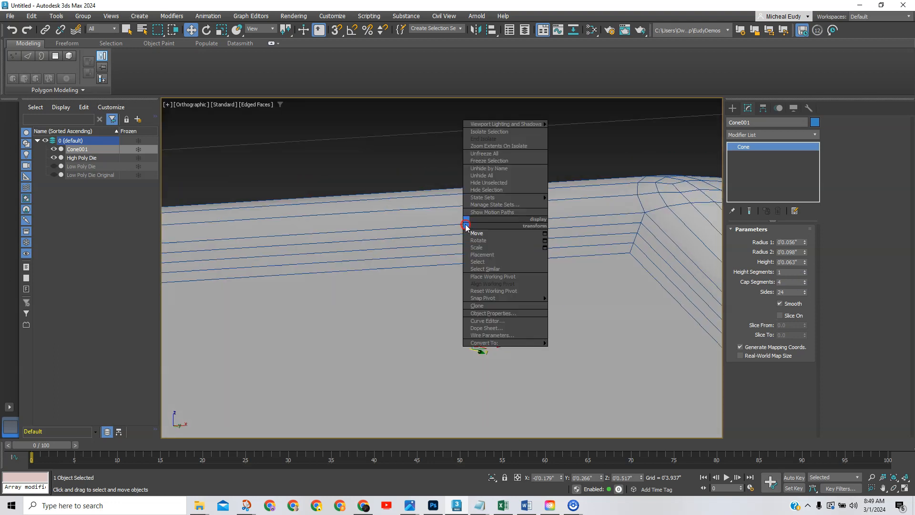
click(483, 133)
scroll(489, 244, up, 2)
mouse_move(483, 268)
alt+middle_down()
mouse_move(482, 230)
mouse_move(468, 294)
mouse_move(496, 274)
mouse_move(486, 282)
alt+middle_up()
scroll(473, 290, down, 1)
scroll(470, 295, down, 3)
alt+middle_drag(486, 283, 476, 264)
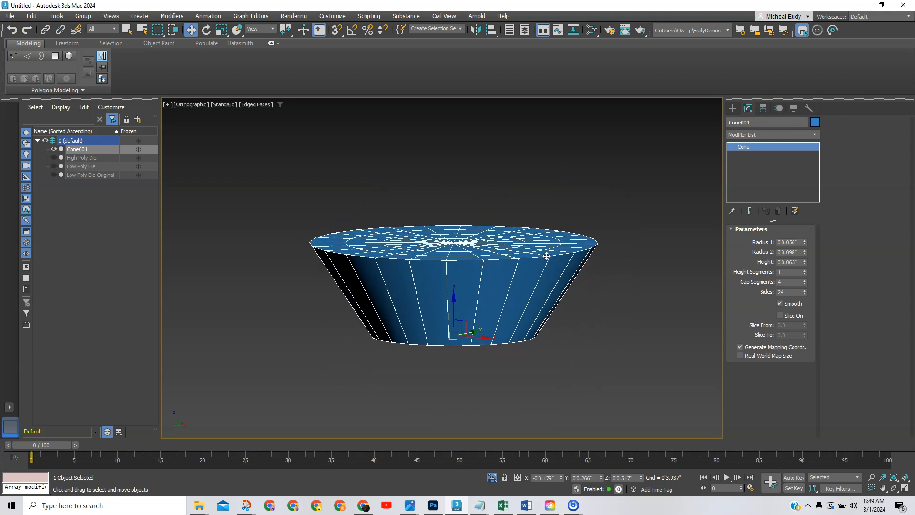
Add an Edit Poly modifier and select the 96 top-cap polygons using By Angle.
click(815, 134)
drag(818, 154, 818, 213)
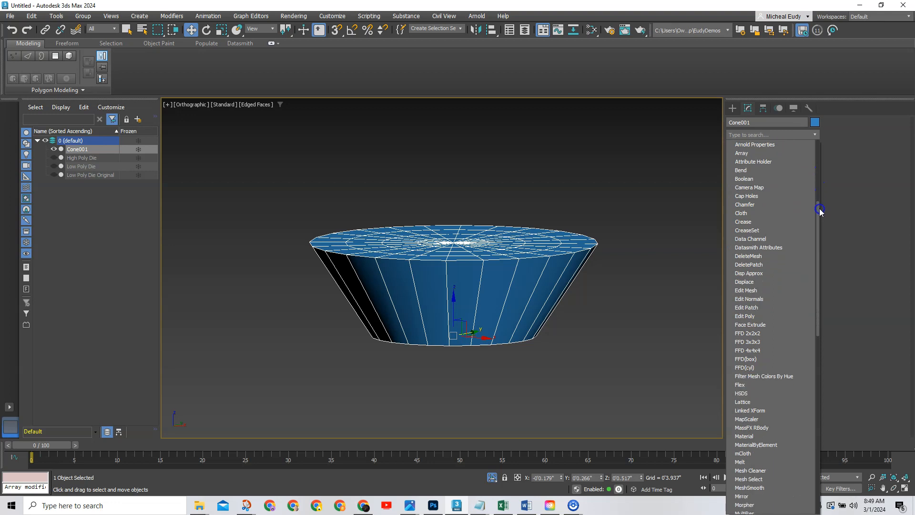
click(762, 316)
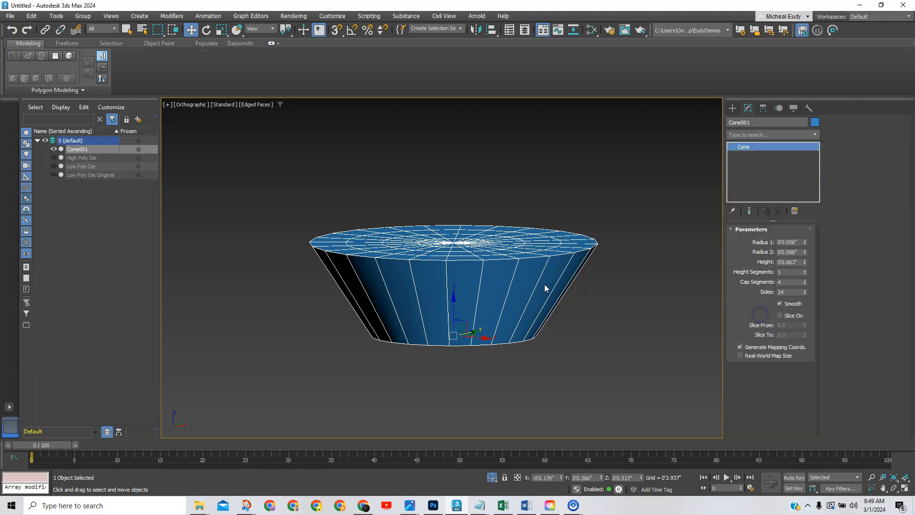
alt+middle_drag(474, 235, 461, 216)
click(780, 305)
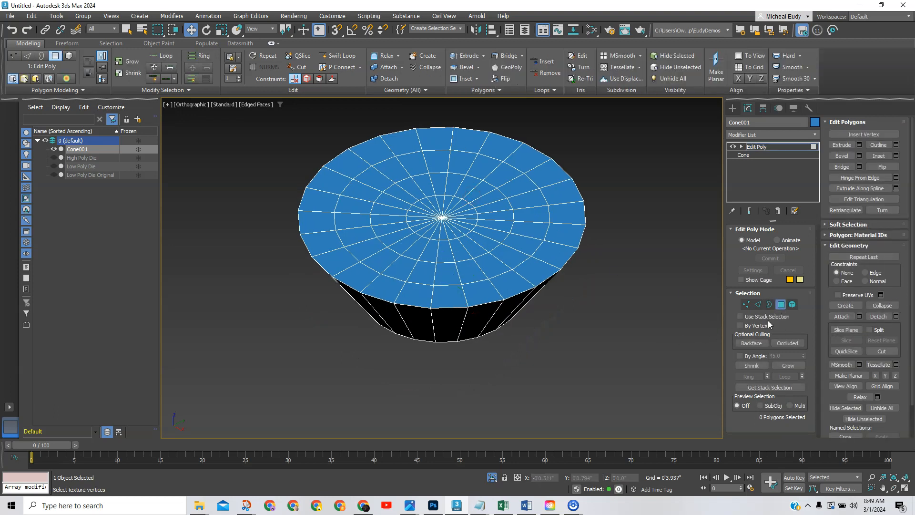
click(740, 355)
click(511, 230)
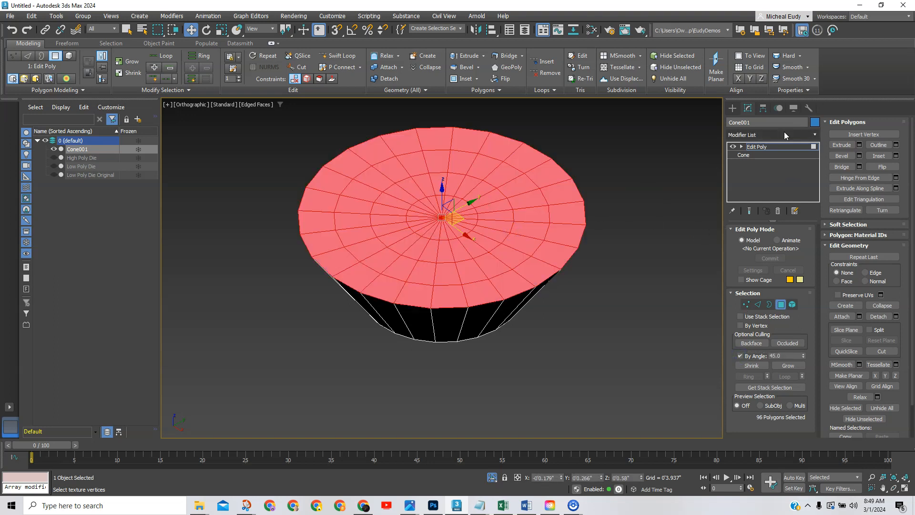
Delete the selected top cap with a DeleteMesh modifier, leaving an open bowl.
click(815, 134)
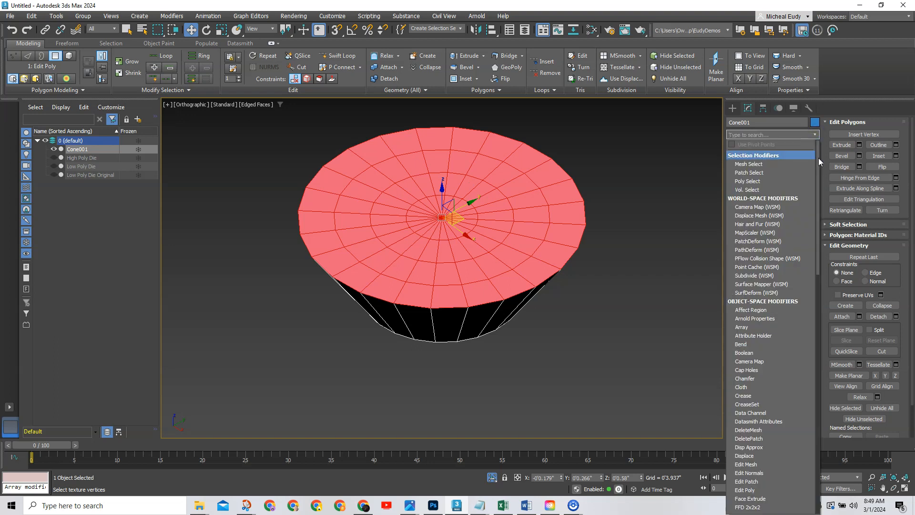
drag(819, 158, 820, 195)
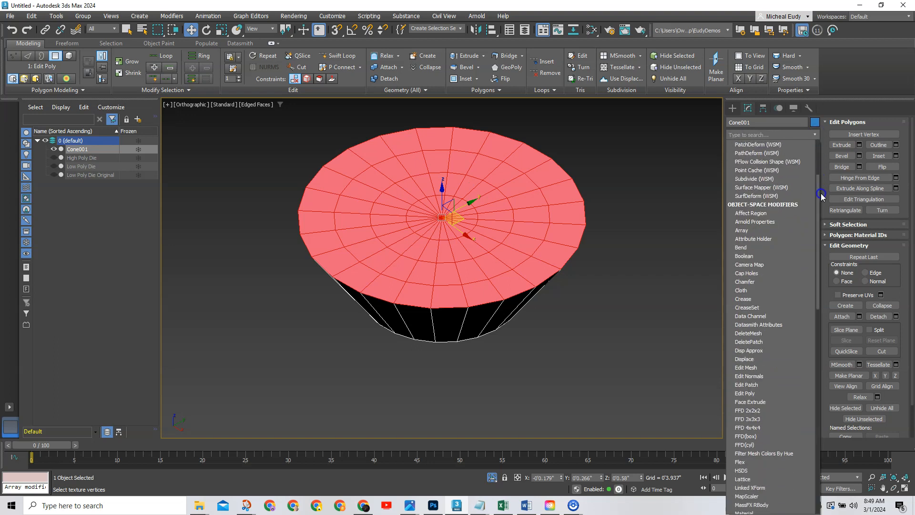
click(750, 333)
scroll(493, 241, up, 2)
mouse_move(492, 241)
alt+middle_down()
mouse_move(481, 261)
mouse_move(464, 231)
mouse_move(451, 265)
mouse_move(488, 266)
mouse_move(498, 253)
alt+middle_up()
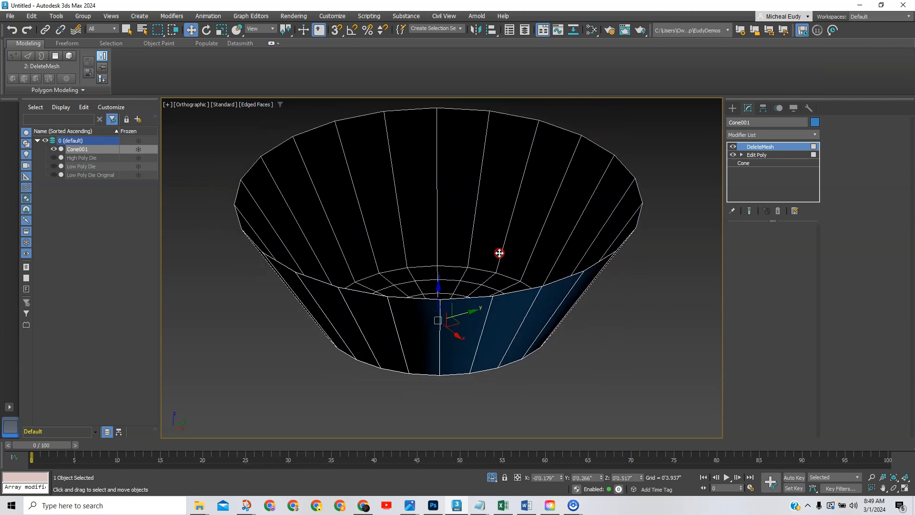
Add a second Edit Poly modifier on top of the stack.
click(814, 136)
drag(819, 154, 818, 194)
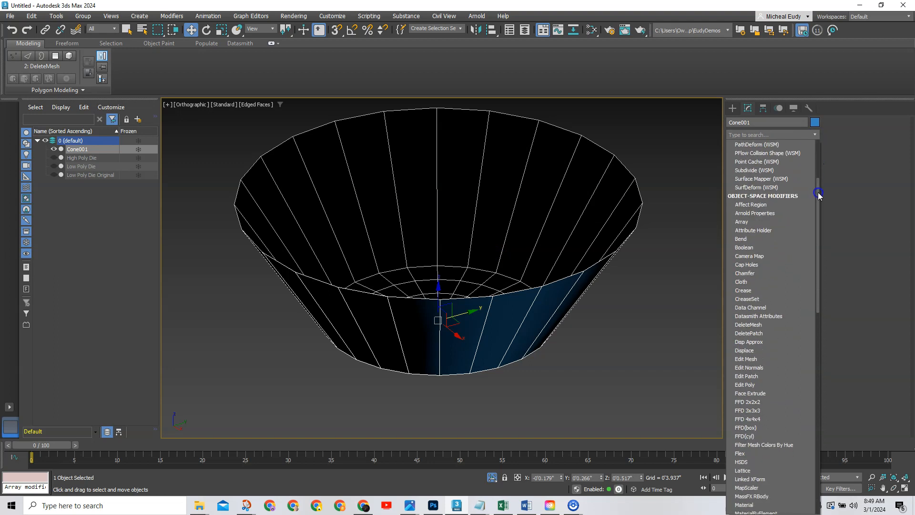
click(741, 383)
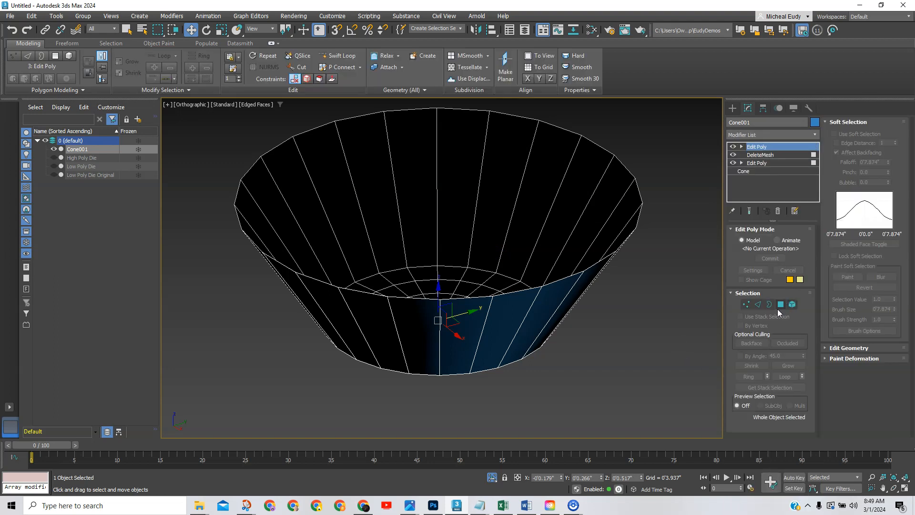
Flip the normals of all the cone's polygons, then select its 24-edge open rim border.
click(780, 304)
click(644, 288)
scroll(644, 286, down, 2)
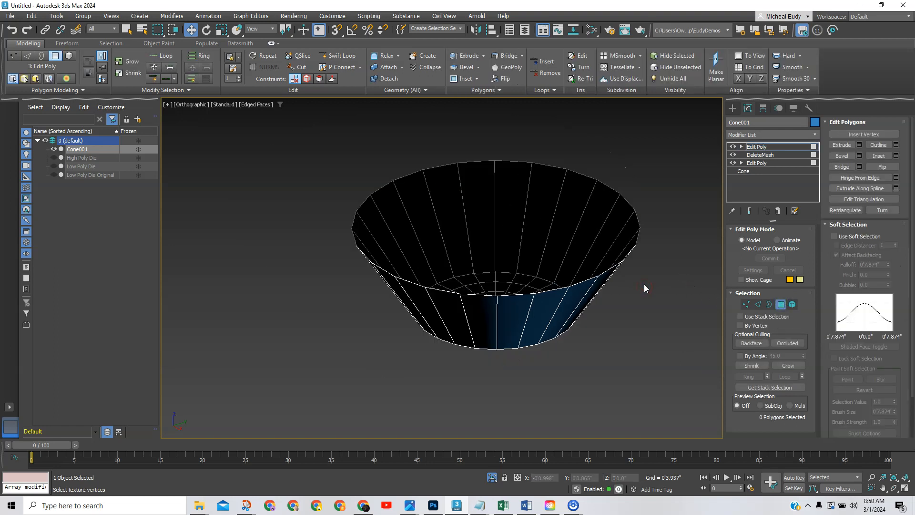
key(ctrl+a)
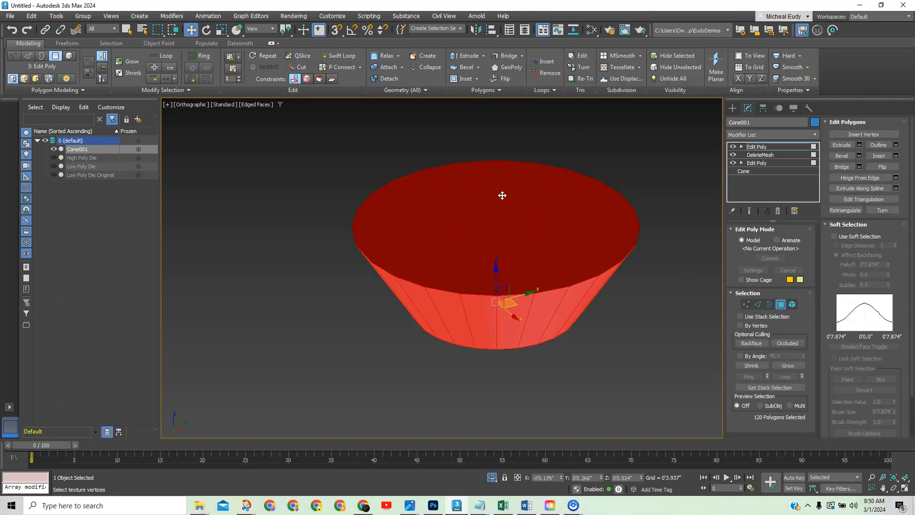
mouse_move(508, 323)
alt+middle_down()
mouse_move(502, 257)
mouse_move(498, 329)
alt+middle_up()
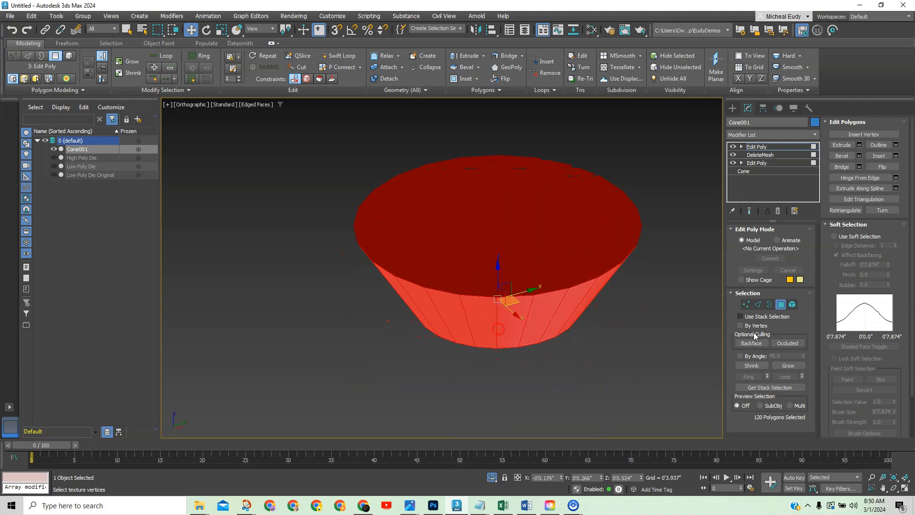
click(884, 168)
alt+middle_drag(537, 245, 495, 267)
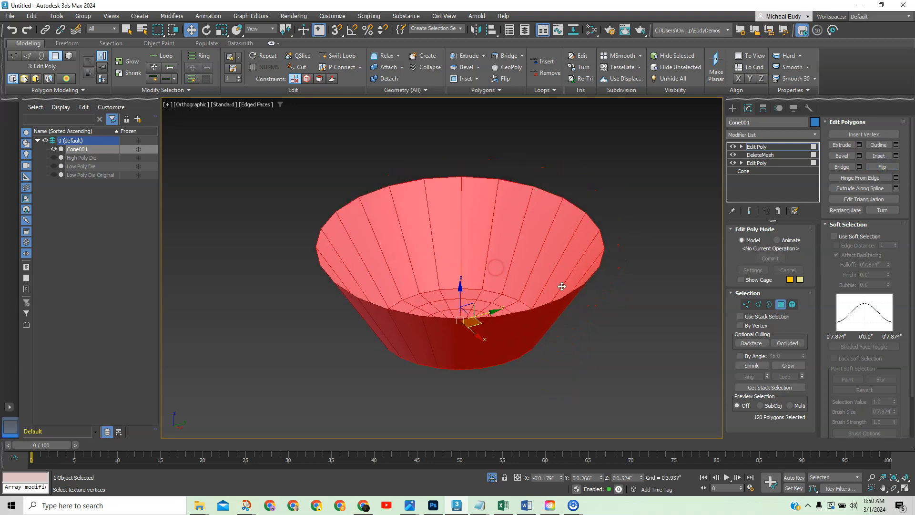
click(769, 304)
click(545, 190)
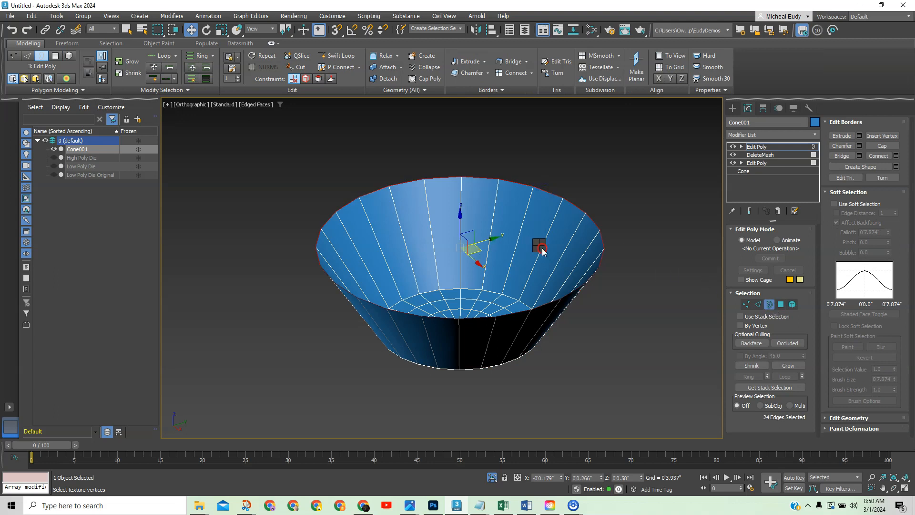
Scale the bowl's rim border outward to 110%.
right_click(542, 251)
click(555, 268)
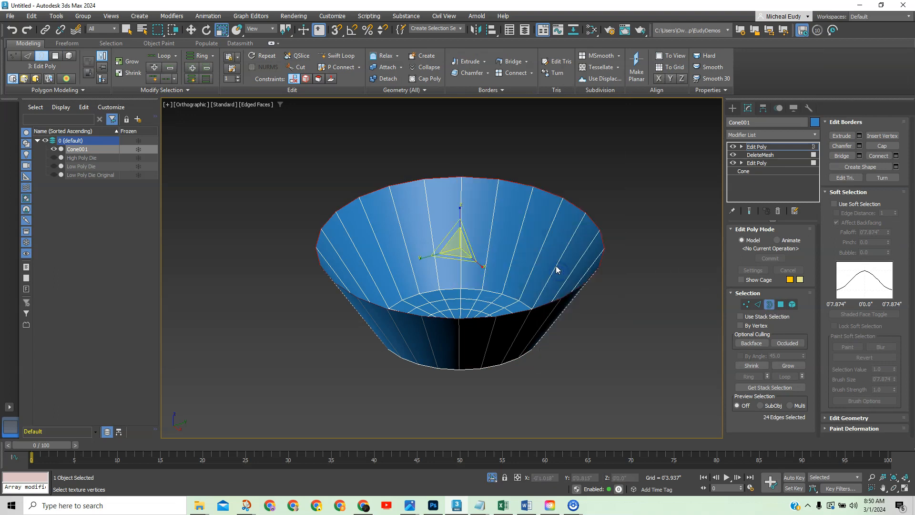
drag(454, 257, 460, 260)
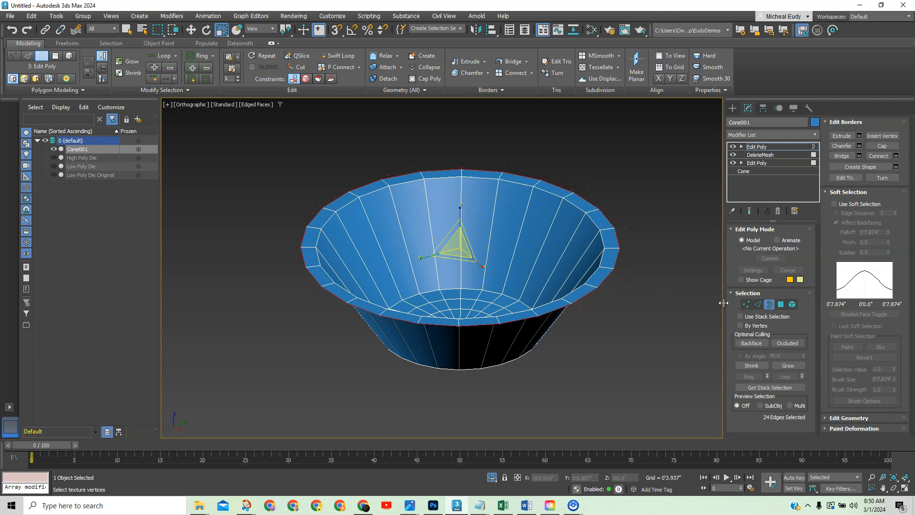
Select the inner rim loop and the inner bottom ring, 48 edges, and start Chamfer.
click(760, 304)
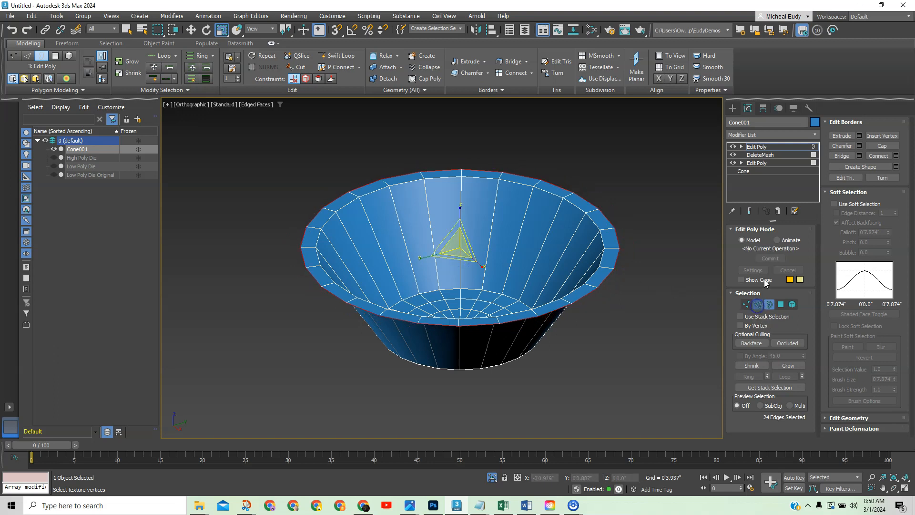
double_click(573, 204)
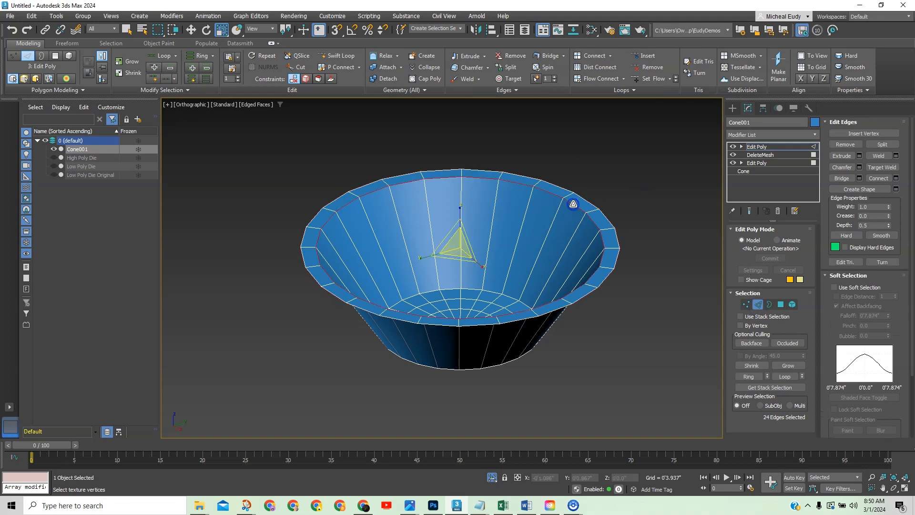
ctrl+double_click(489, 289)
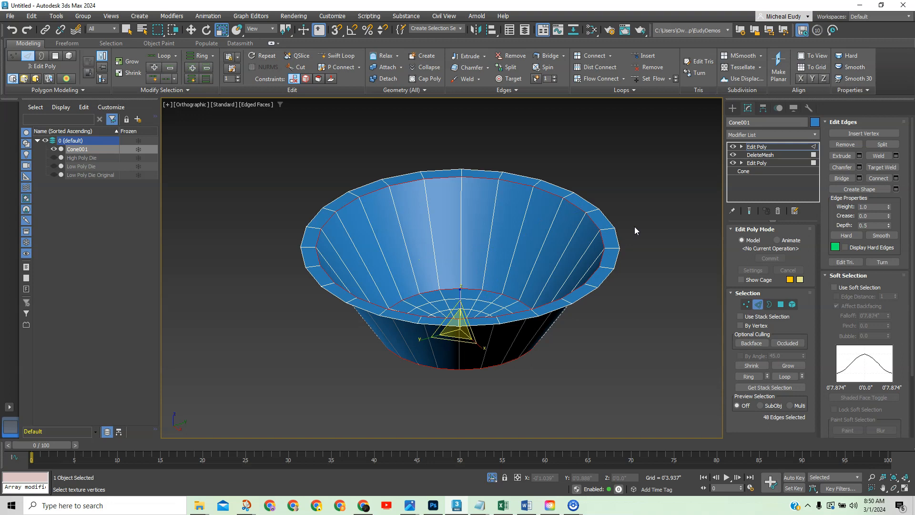
middle_drag(635, 227, 500, 247)
click(860, 167)
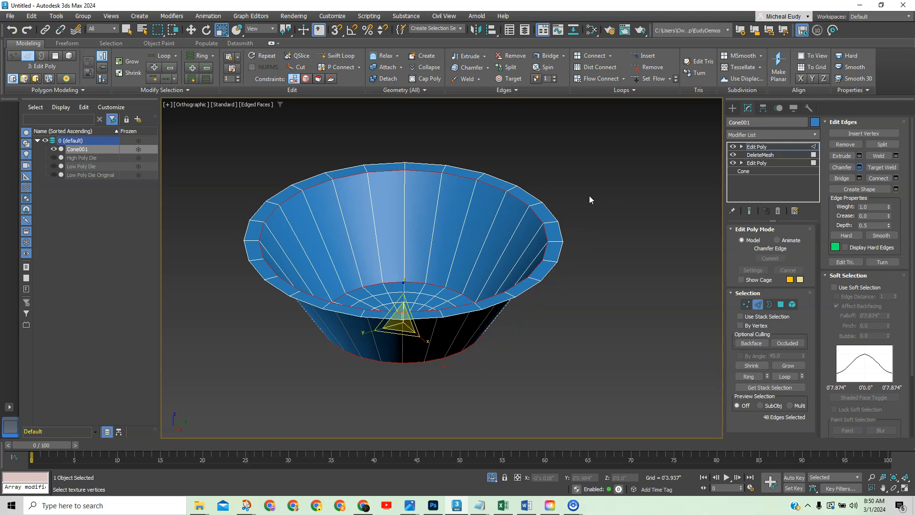
Set the viewport background to a solid colour.
click(251, 104)
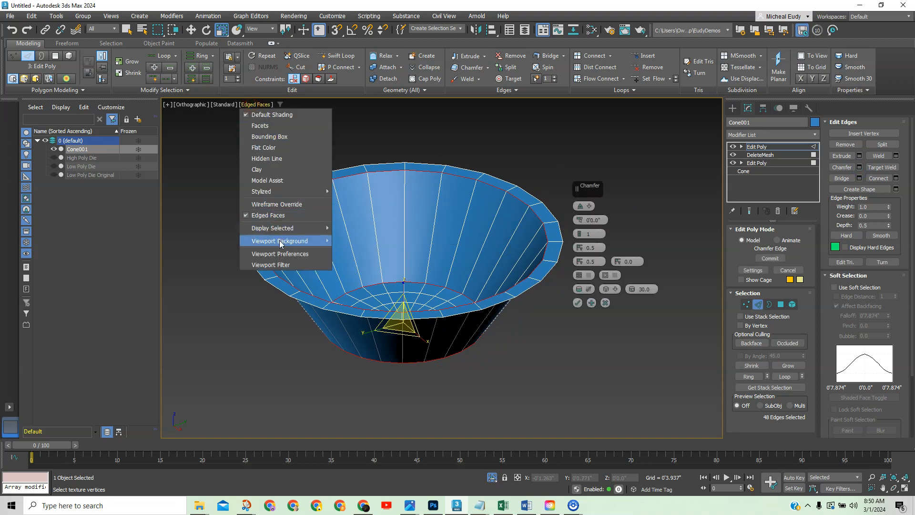
mouse_move(281, 242)
click(354, 249)
Commit a 2-segment chamfer on the rim and base loops, then deselect the edges.
drag(601, 186, 609, 178)
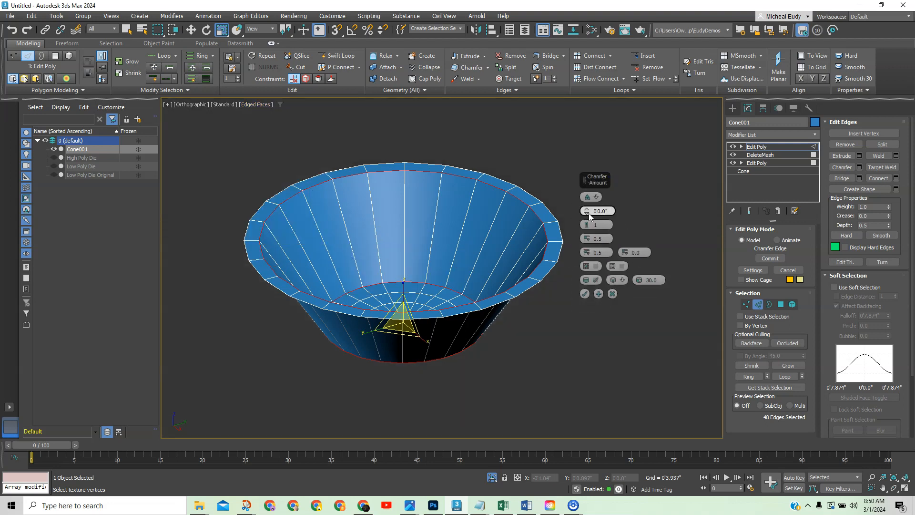
drag(588, 211, 588, 212)
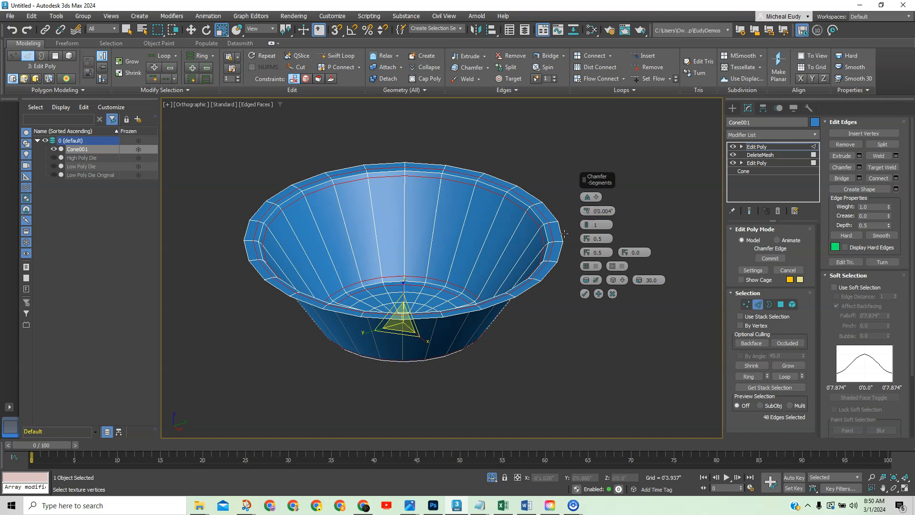
drag(589, 226, 589, 225)
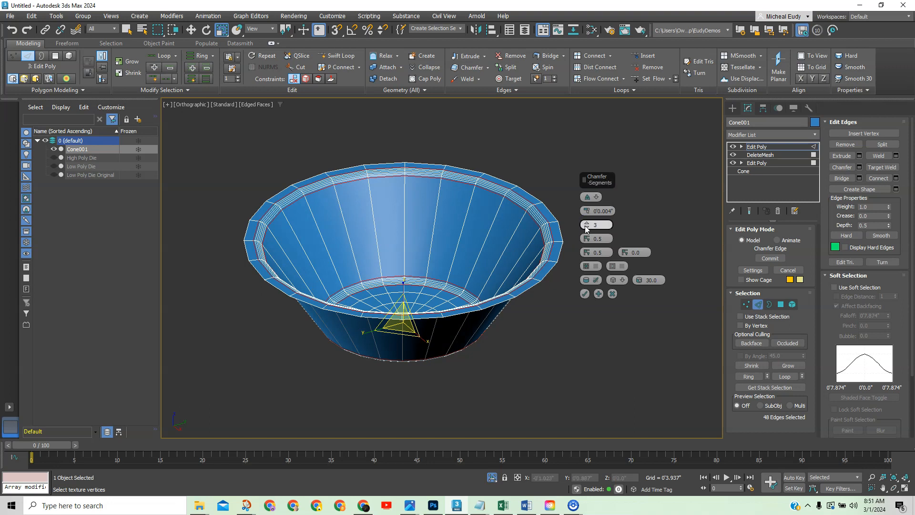
drag(589, 231, 590, 232)
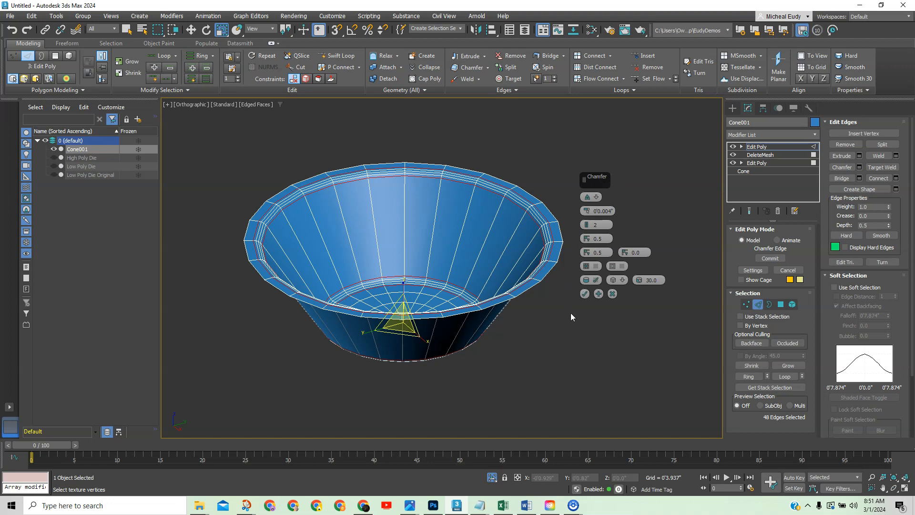
click(584, 293)
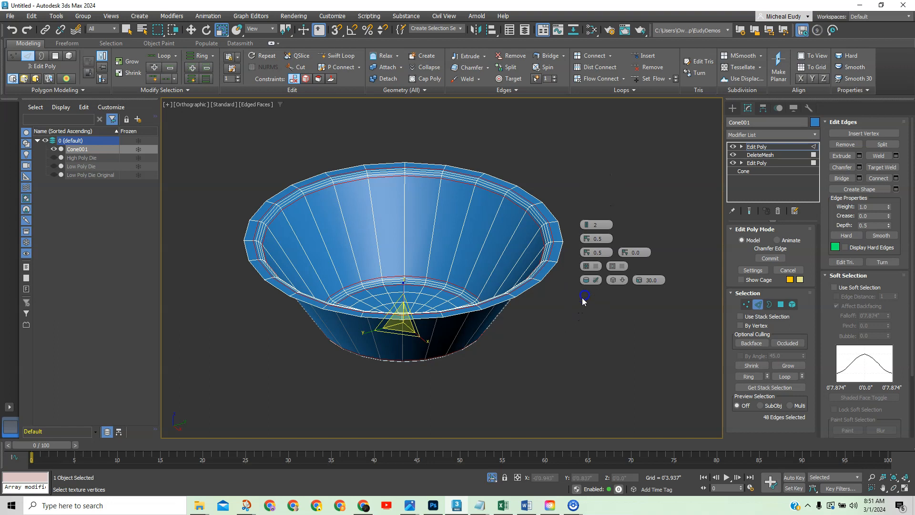
click(618, 324)
Add a MeshSmooth modifier at 2 iterations, turn off Edged Faces with F4, and zoom out.
click(757, 305)
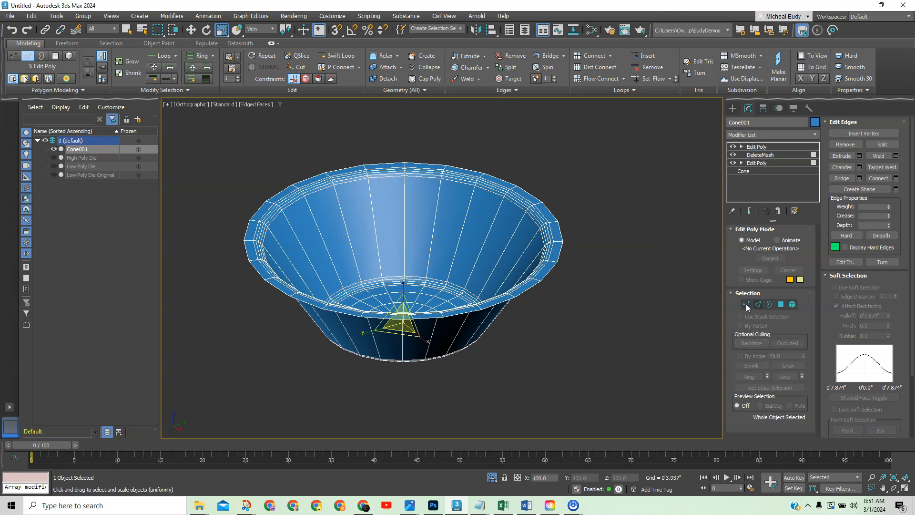
click(815, 134)
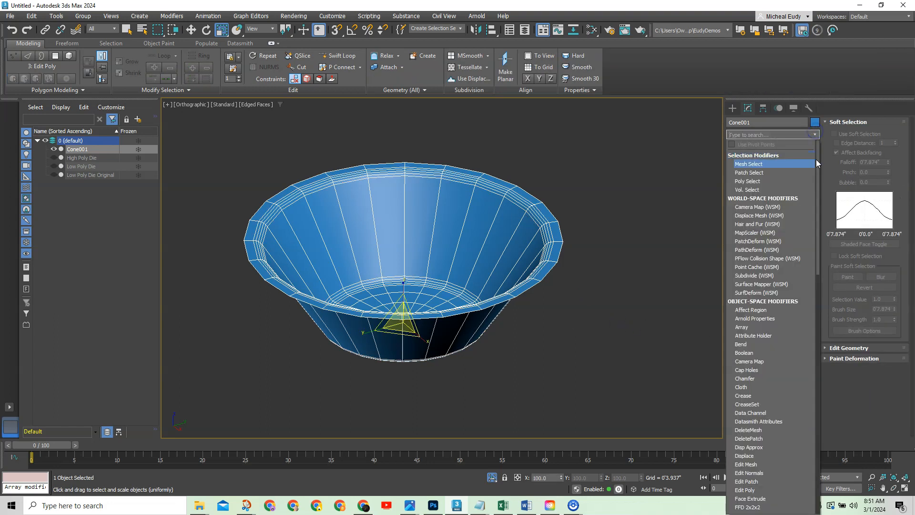
drag(818, 159, 825, 286)
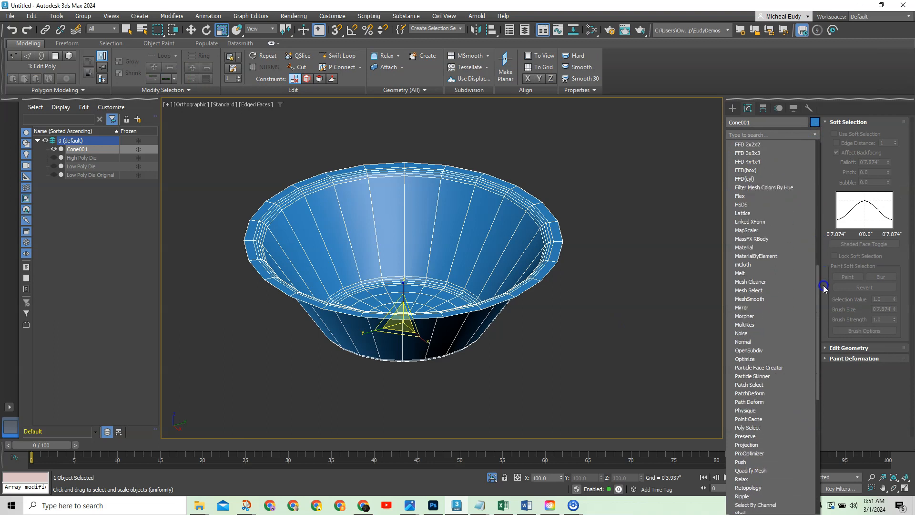
click(761, 299)
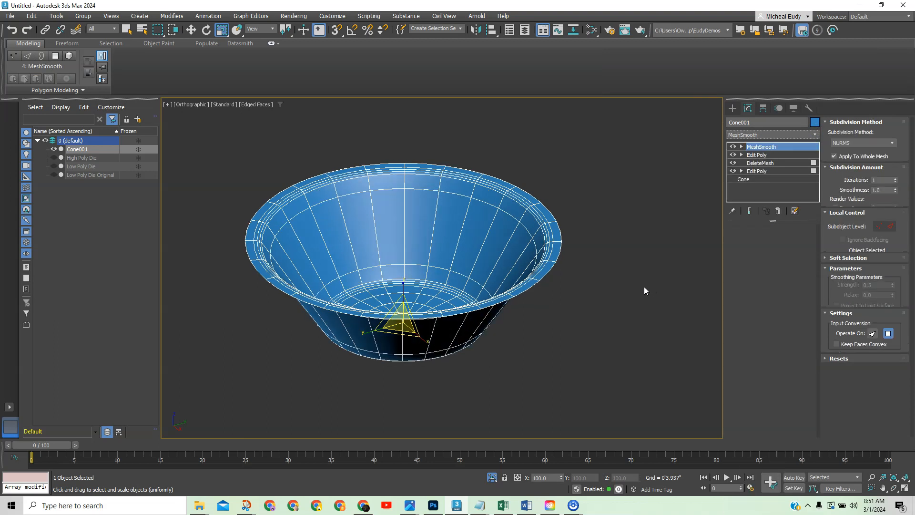
click(802, 297)
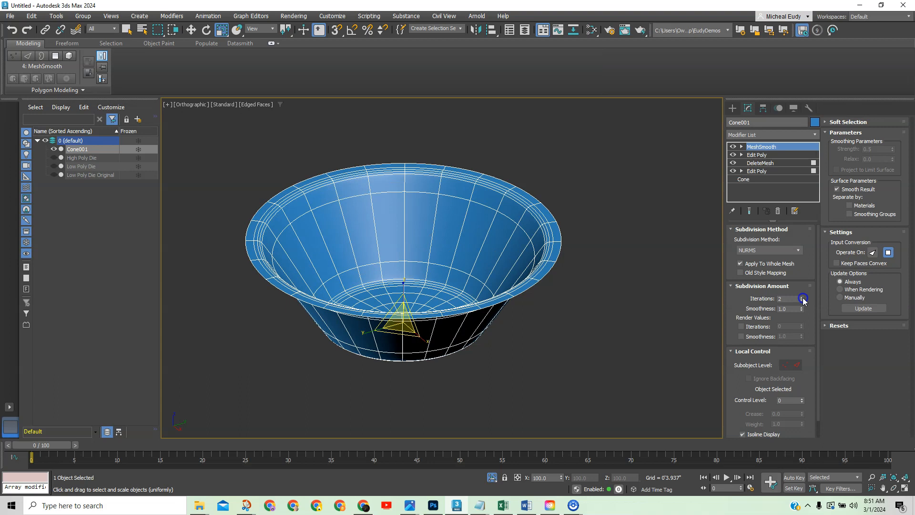
key(F4)
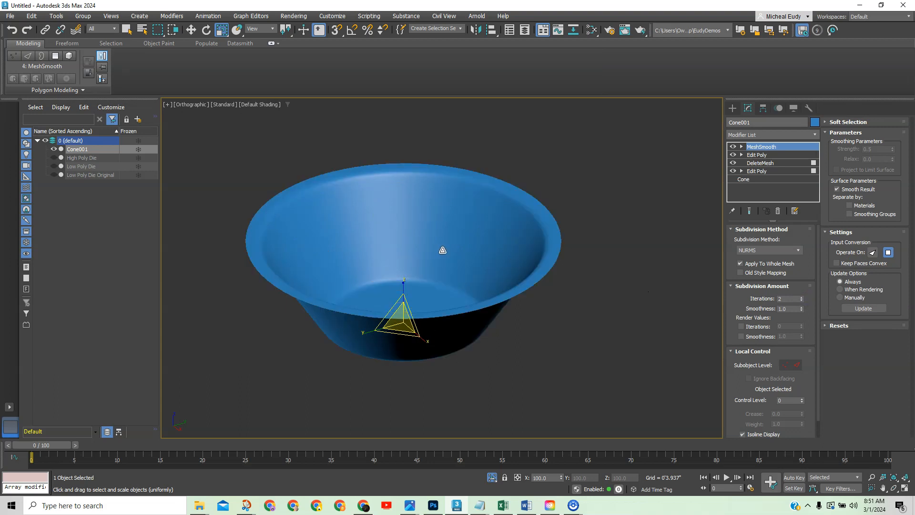
scroll(441, 247, down, 2)
scroll(445, 248, down, 6)
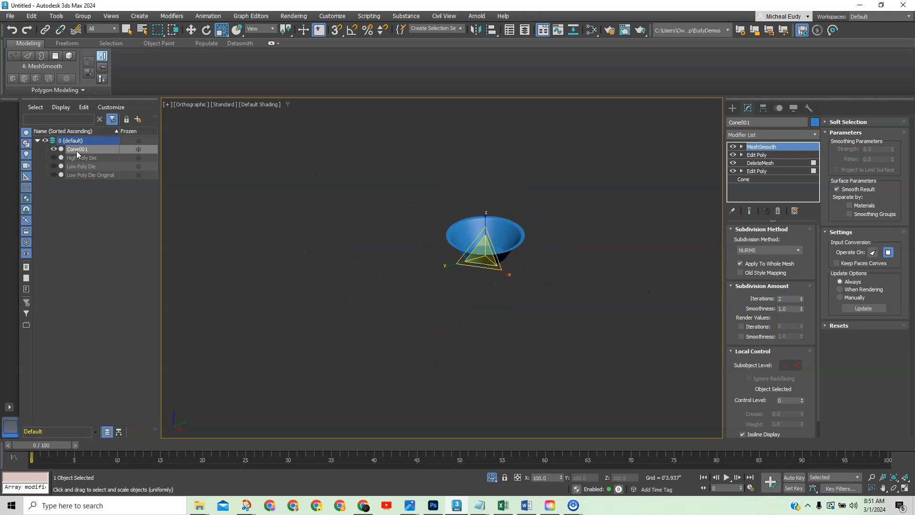
Unhide High Poly Die and create a Physical Material with reflection weight and roughness 0.6.
click(53, 157)
middle_drag(491, 282, 502, 206)
click(596, 33)
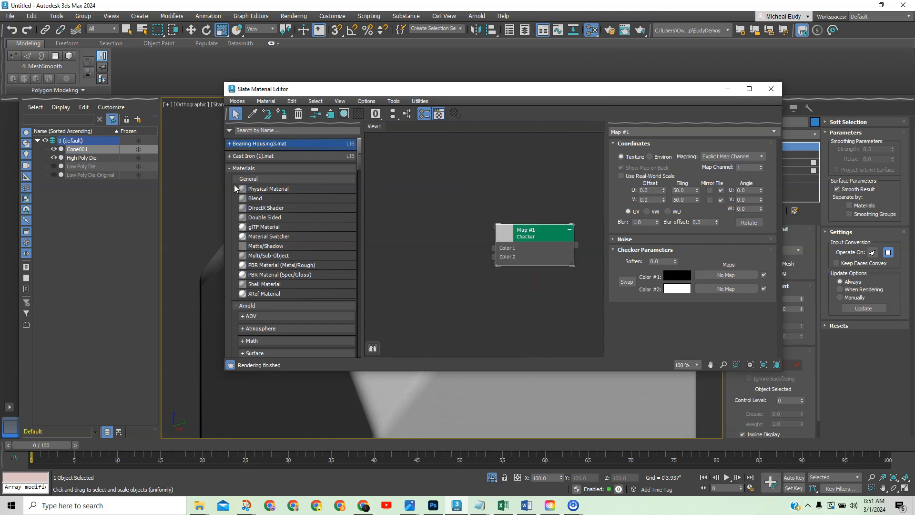
drag(256, 190, 436, 168)
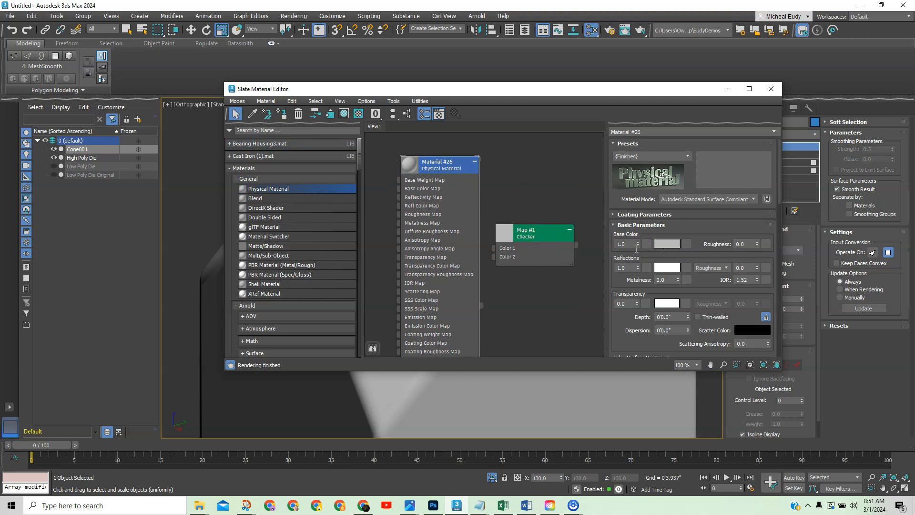
click(607, 268)
text(.6)
key(Return)
click(750, 267)
text(.6)
key(Return)
Assign the new material to High Poly Die and rename it Metal.
click(726, 88)
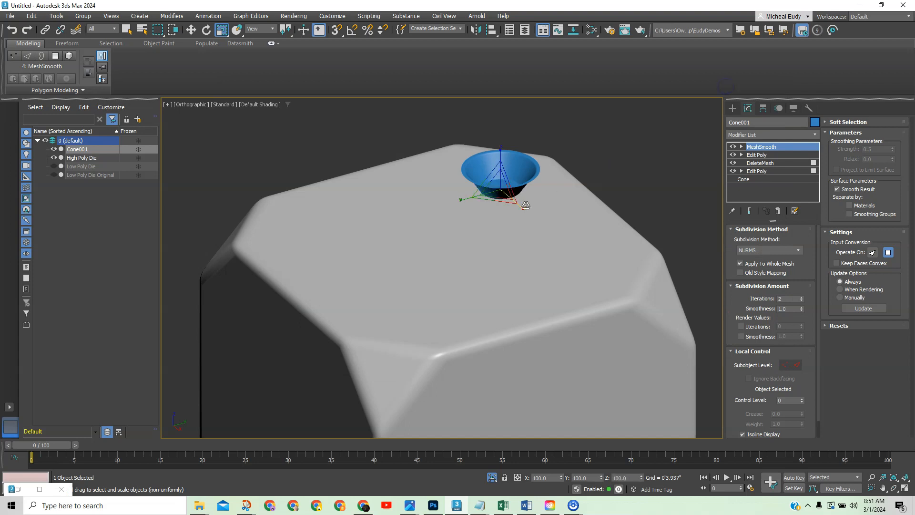
click(591, 30)
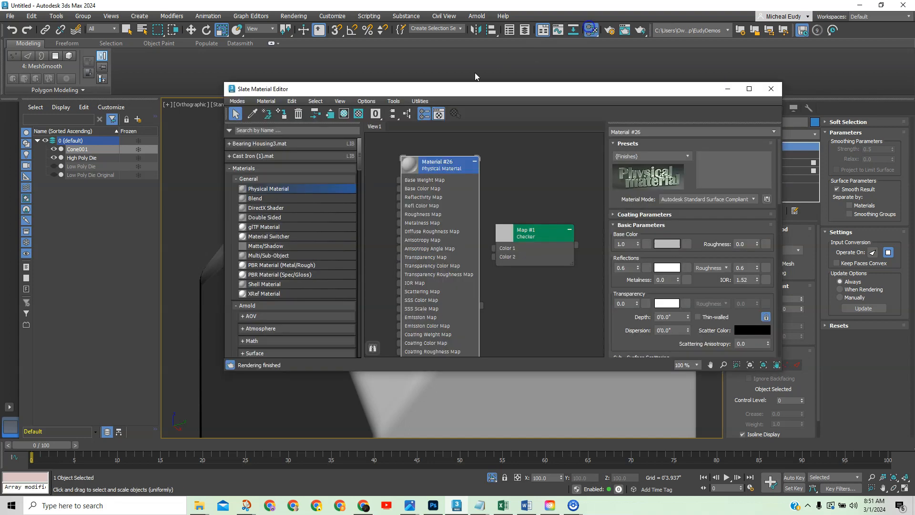
click(98, 159)
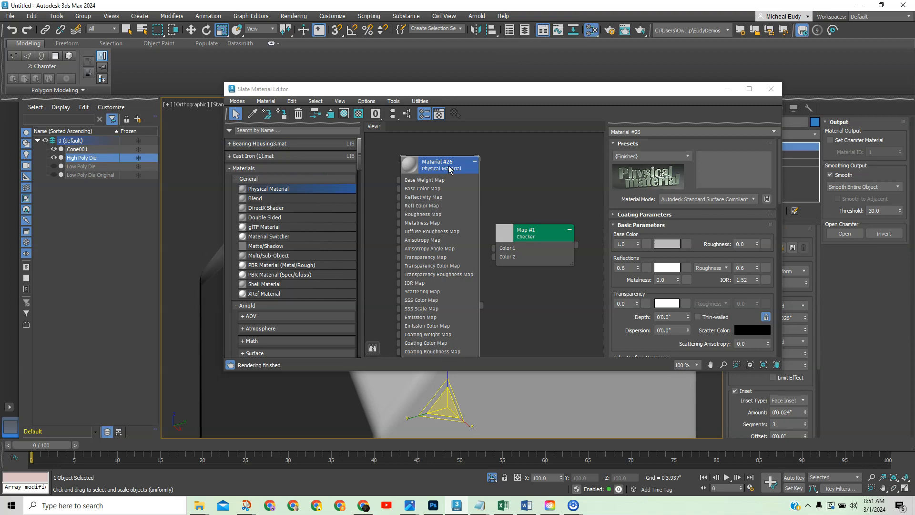
right_click(445, 168)
click(460, 179)
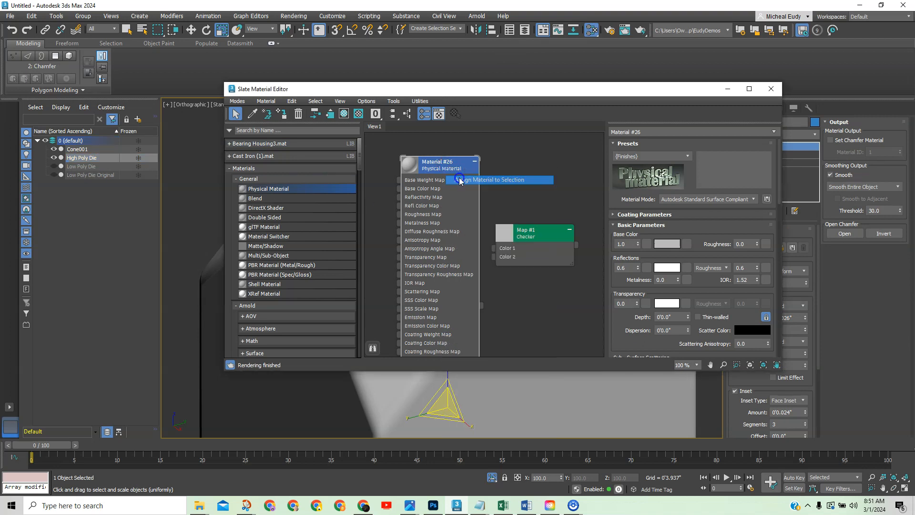
click(655, 131)
drag(654, 131, 597, 133)
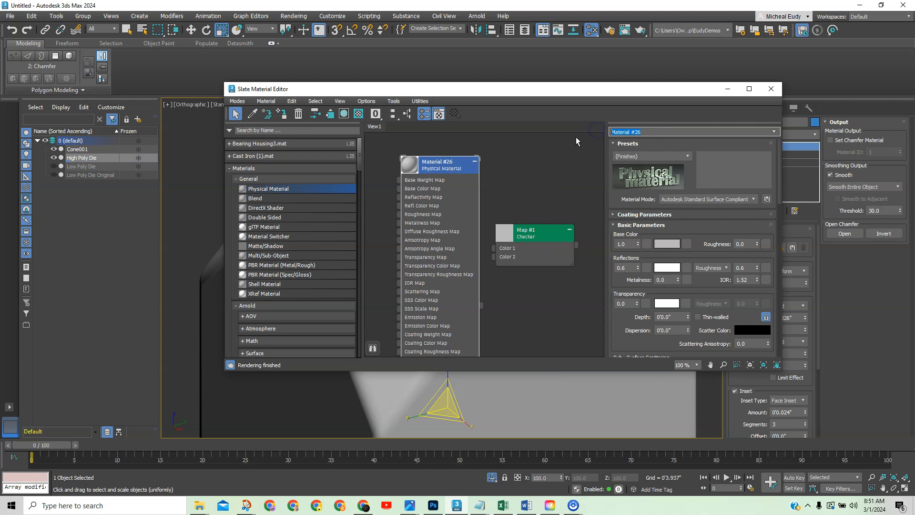
text(Metal)
key(Return)
drag(599, 93, 914, 96)
middle_drag(591, 327, 588, 283)
scroll(587, 281, down, 2)
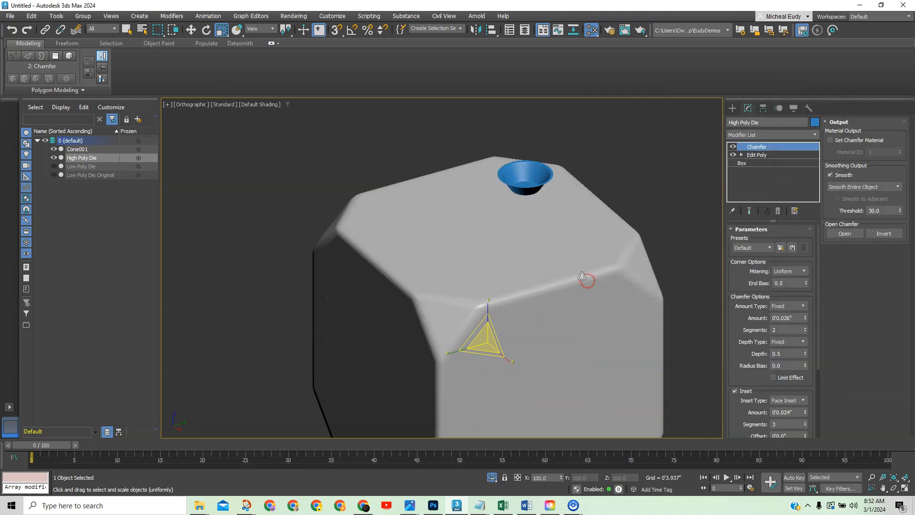
In Front view, move Cone001 down so its base sits flush on the die's top face.
key(f)
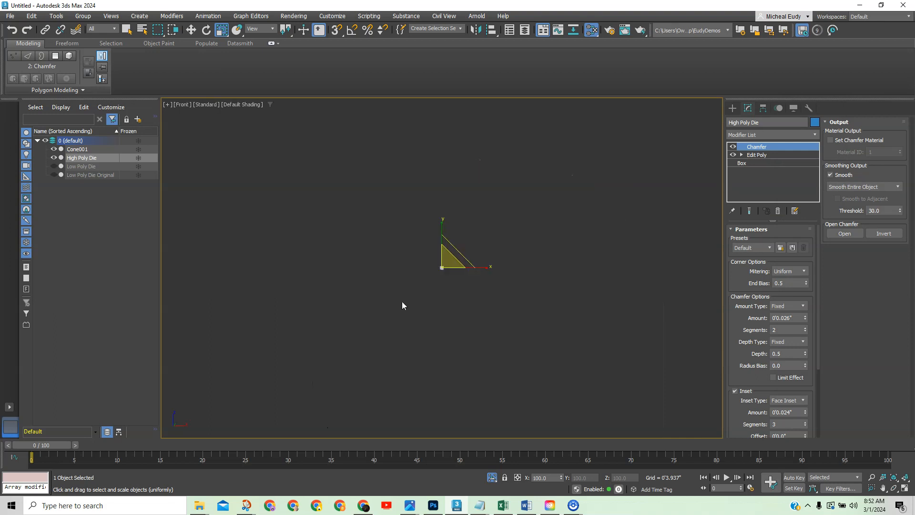
key(z)
scroll(440, 176, up, 2)
scroll(440, 176, down, 1)
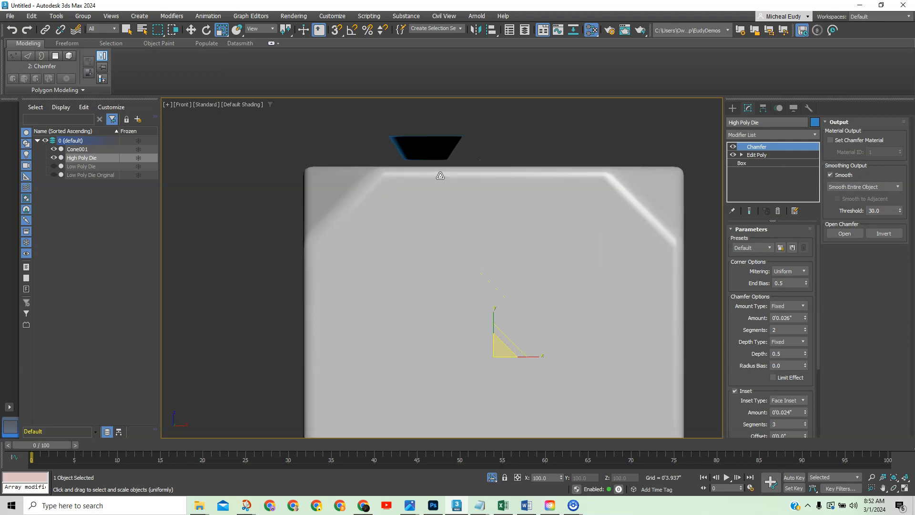
click(444, 148)
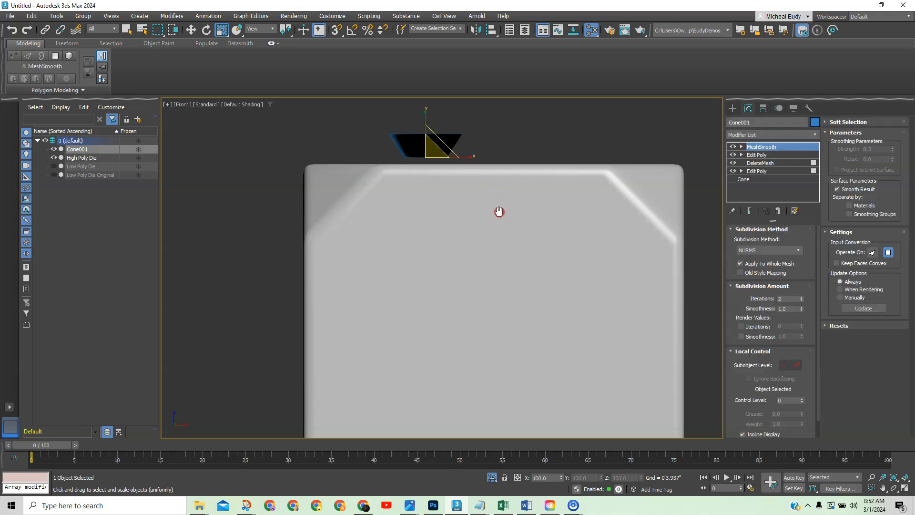
right_click(501, 141)
click(517, 148)
scroll(478, 151, up, 1)
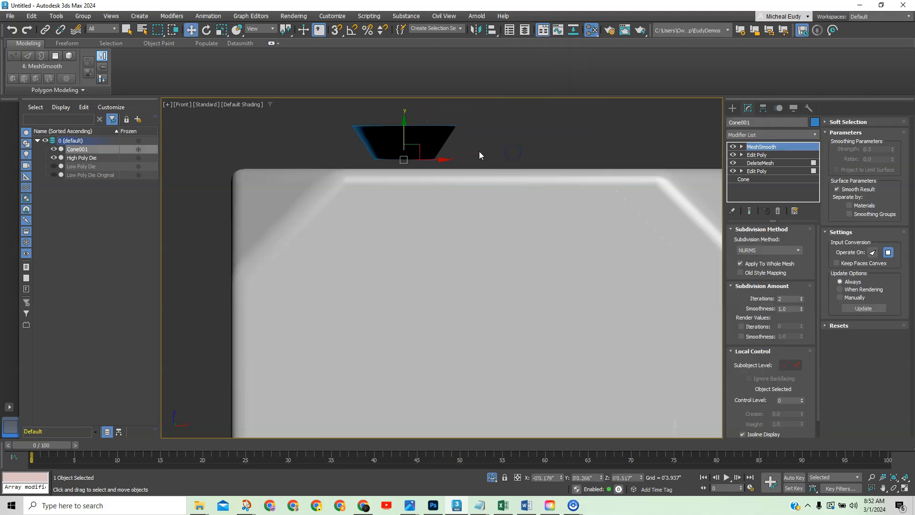
scroll(467, 153, up, 2)
middle_drag(466, 153, 501, 199)
mouse_move(412, 181)
mouse_down()
mouse_move(416, 196)
mouse_move(417, 188)
mouse_up()
scroll(410, 226, up, 2)
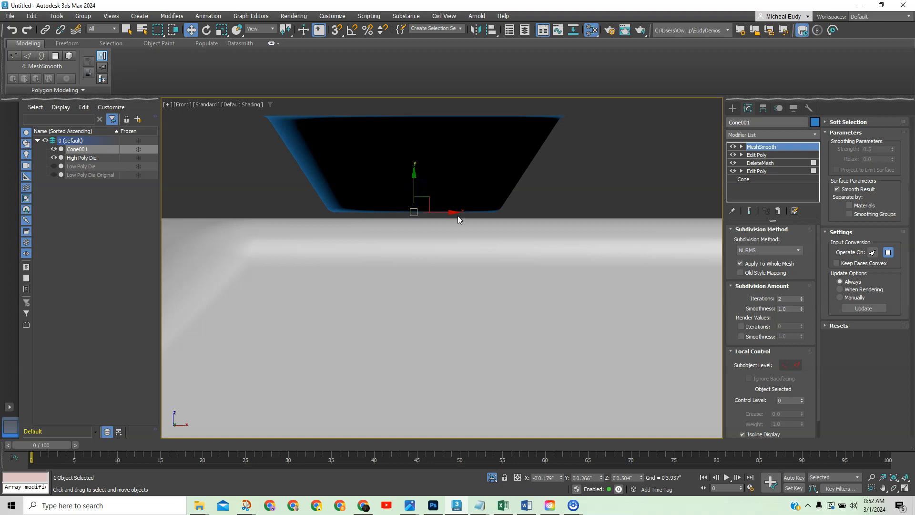
In Top view, instance-clone Cone001 to the right on the die face.
key(t)
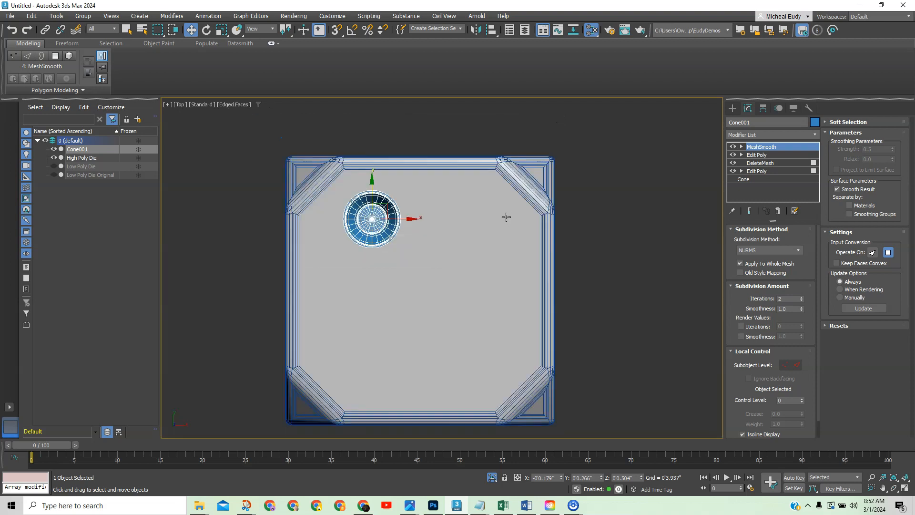
middle_drag(393, 241, 422, 218)
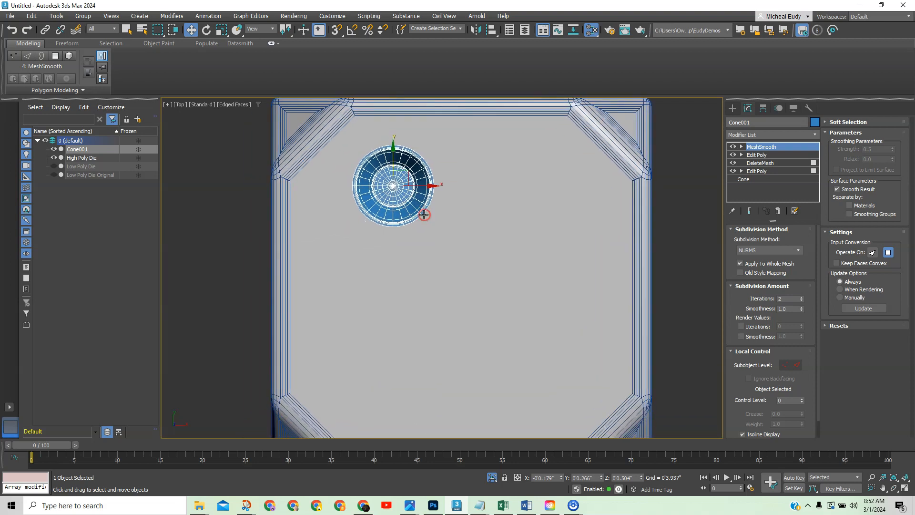
click(235, 232)
click(402, 197)
shift+drag(420, 184, 554, 185)
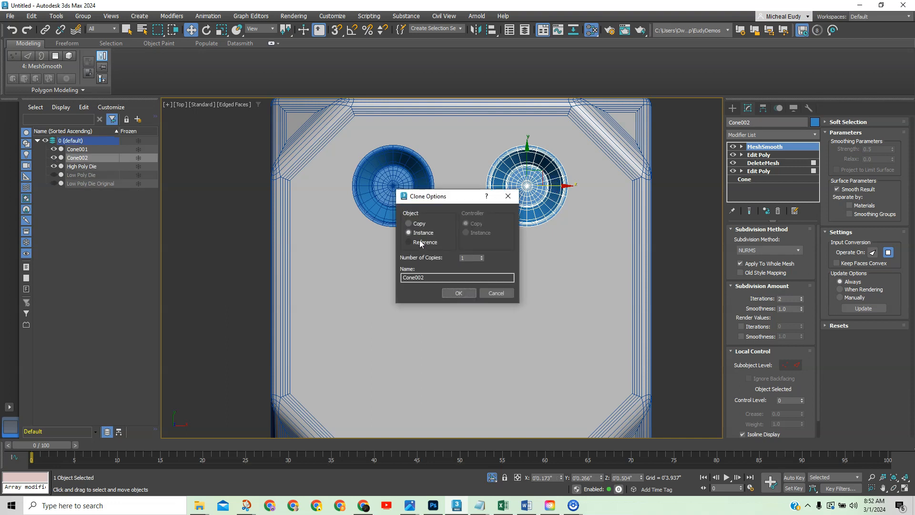
click(459, 292)
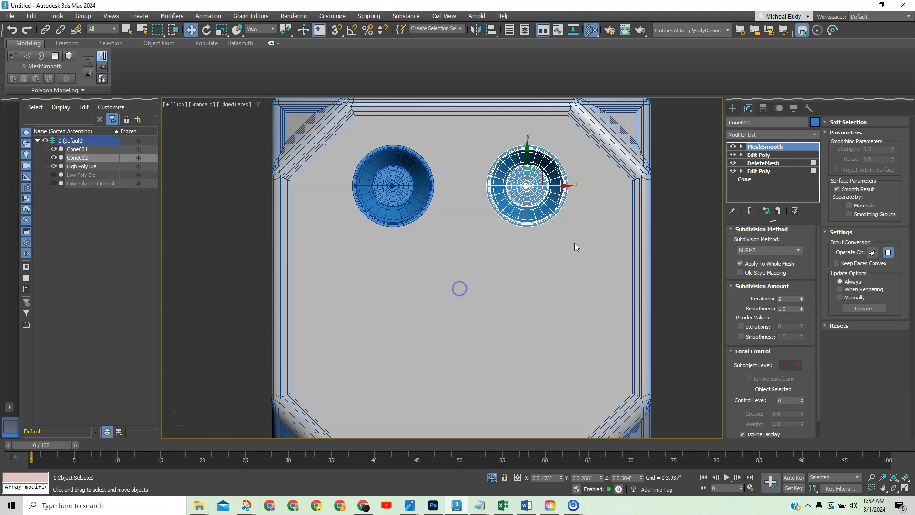
scroll(645, 205, down, 3)
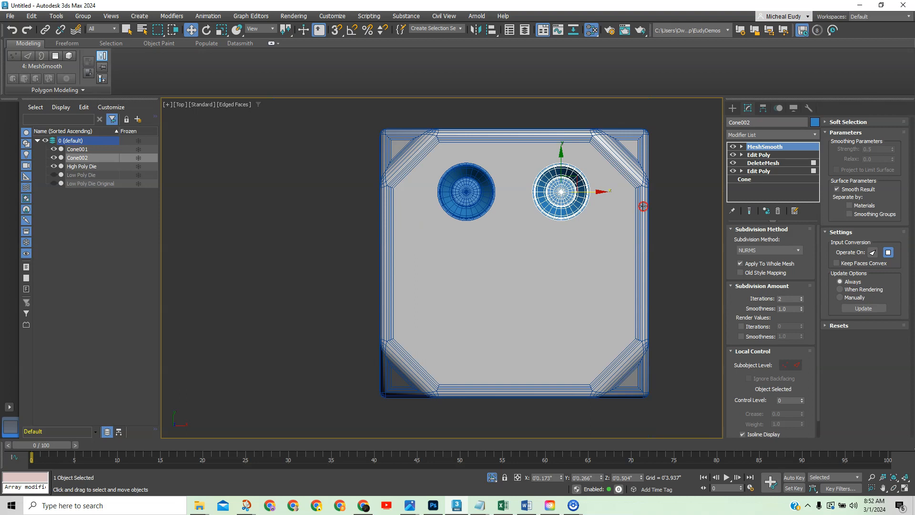
Select both bowls, nudge them right, and instance-clone them downward to make six pips.
click(677, 239)
click(474, 188)
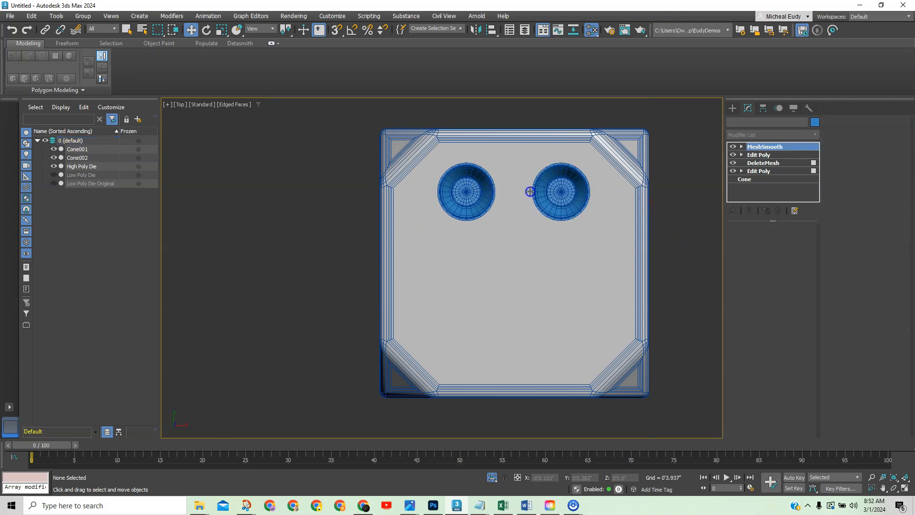
ctrl+click(558, 192)
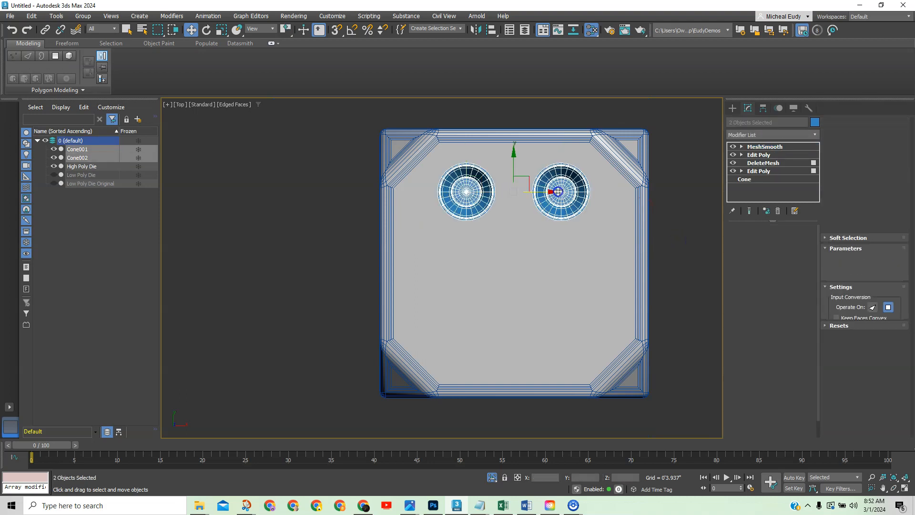
drag(543, 192, 547, 192)
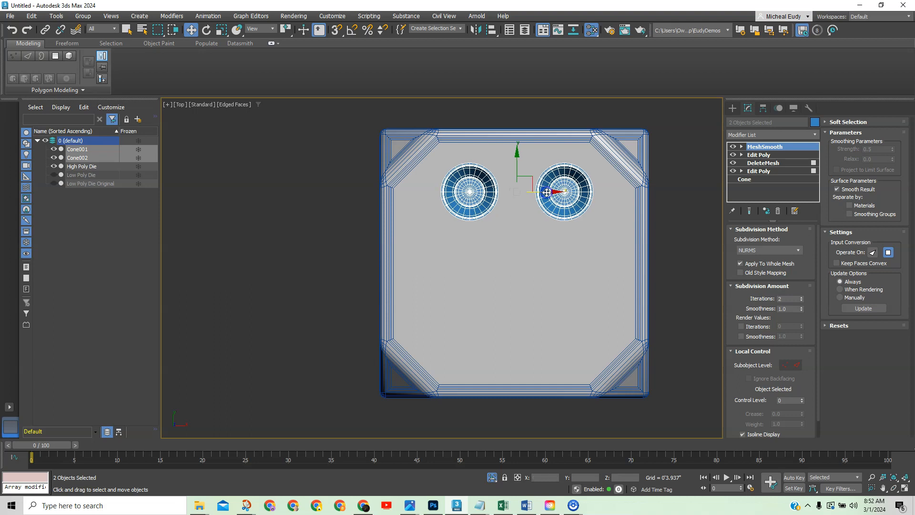
shift+drag(516, 162, 518, 242)
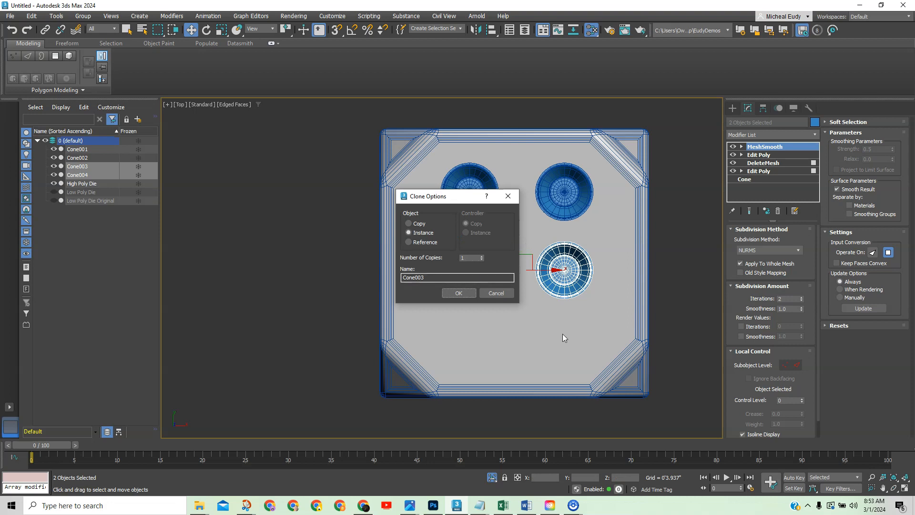
click(465, 293)
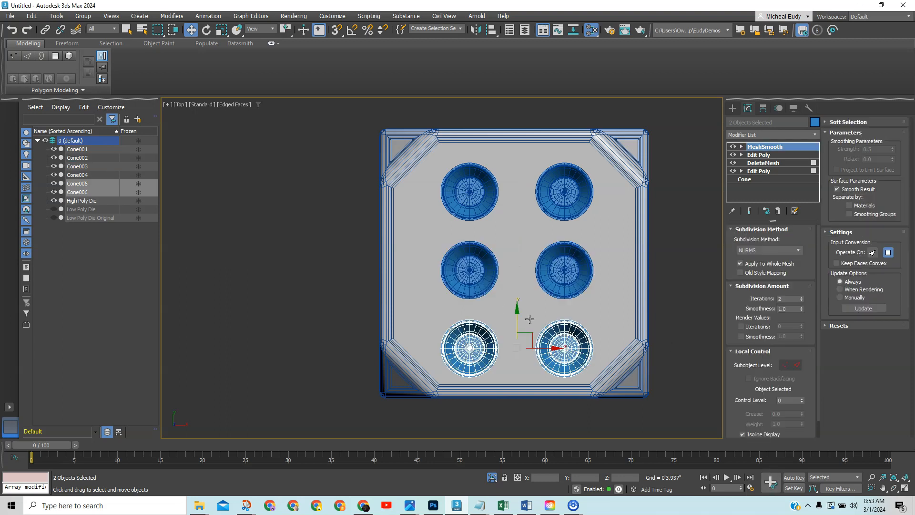
Select all six pip cones, nudge them slightly up and left, then deselect.
ctrl+click(469, 265)
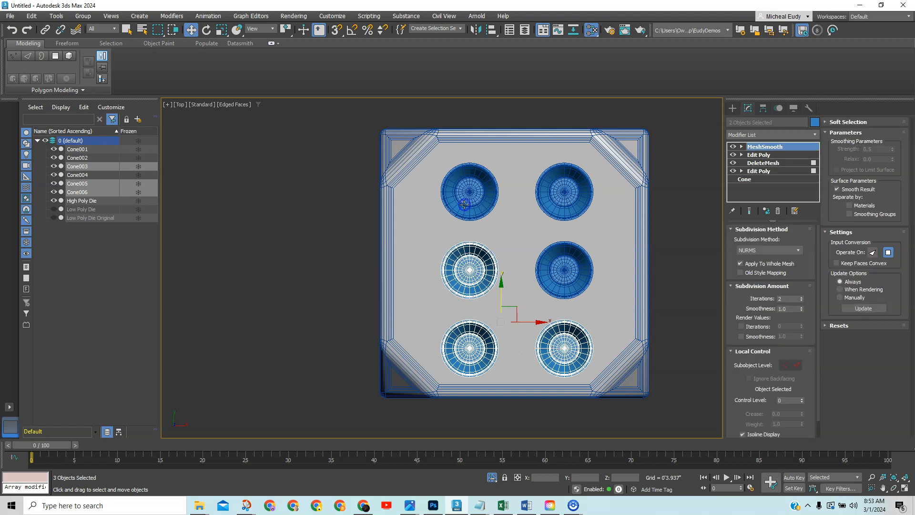
ctrl+click(553, 199)
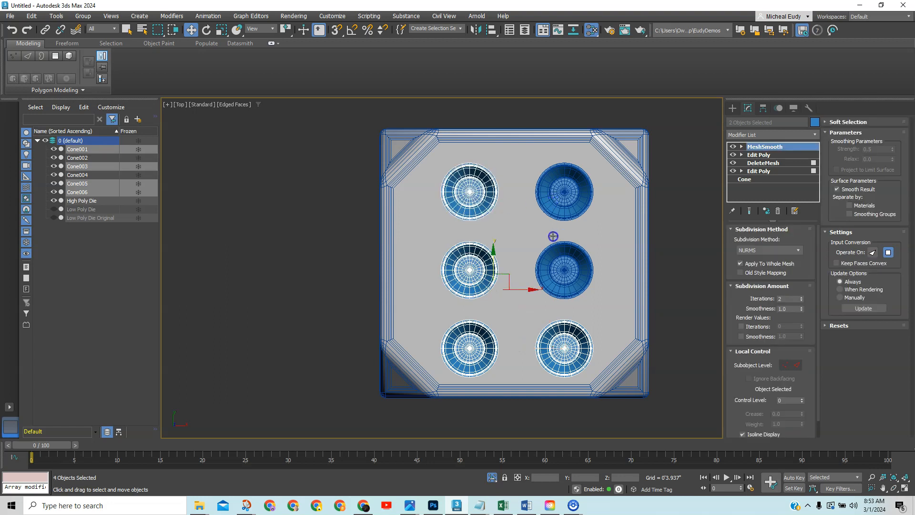
ctrl+click(559, 266)
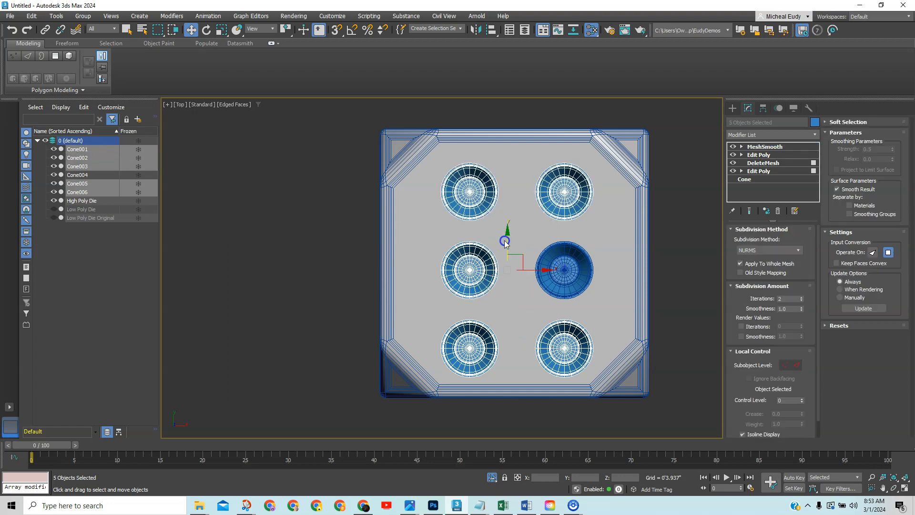
drag(516, 238, 516, 232)
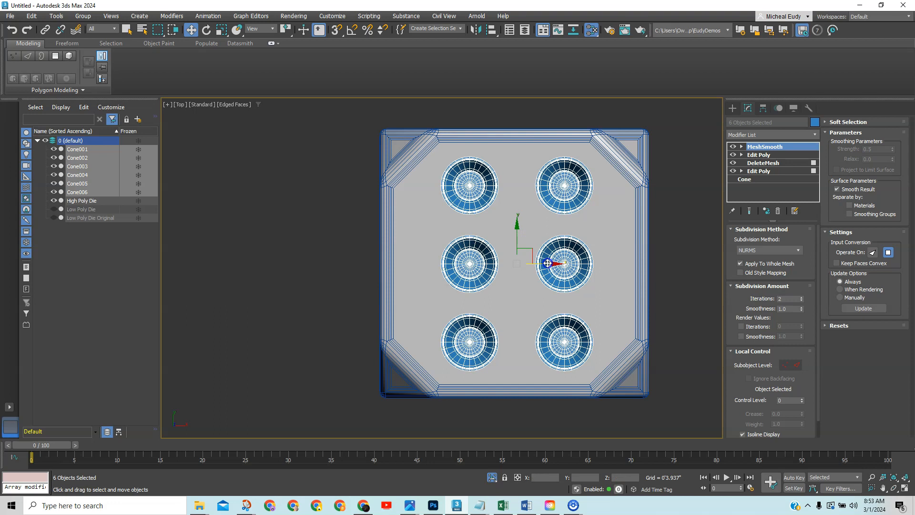
drag(547, 263, 546, 263)
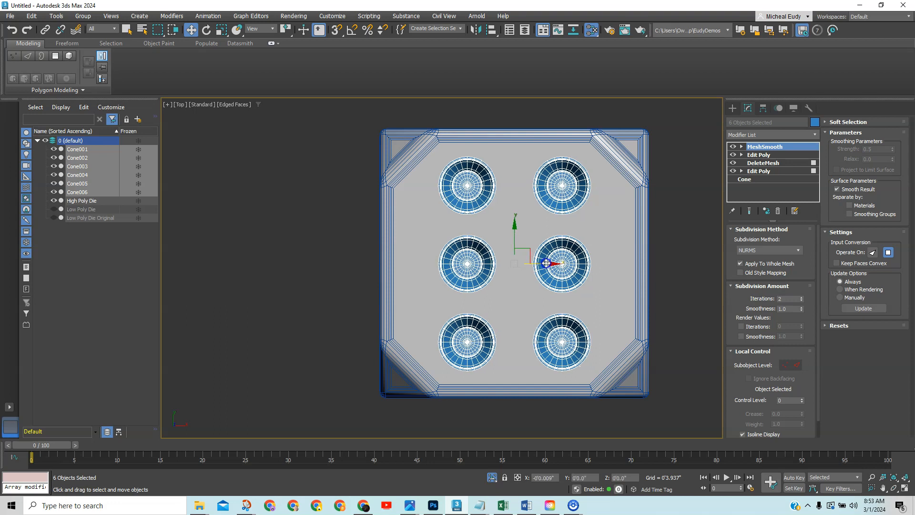
click(669, 260)
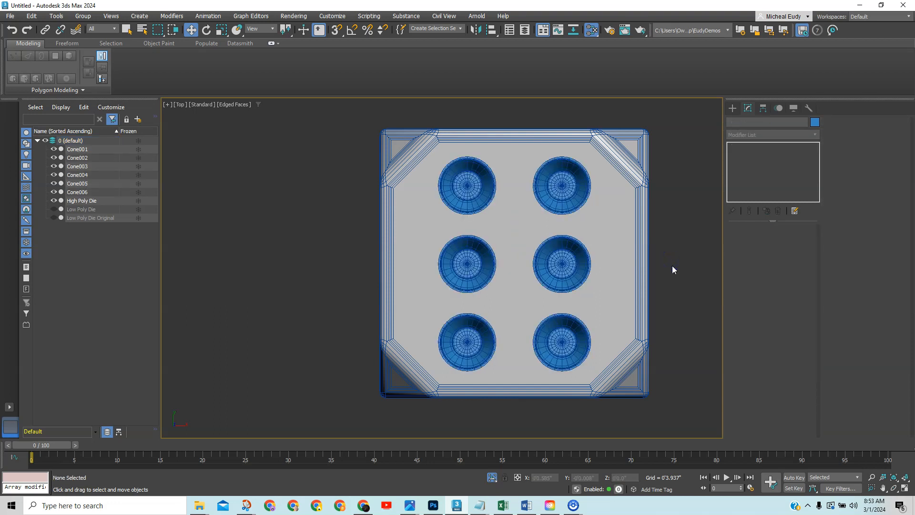
Select all six pip cones on the die's top face.
key(F4)
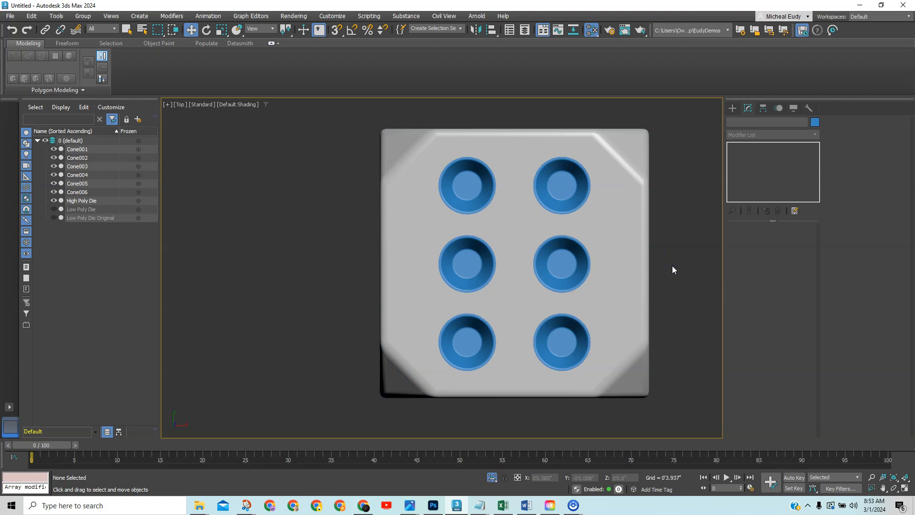
key(F4)
click(468, 189)
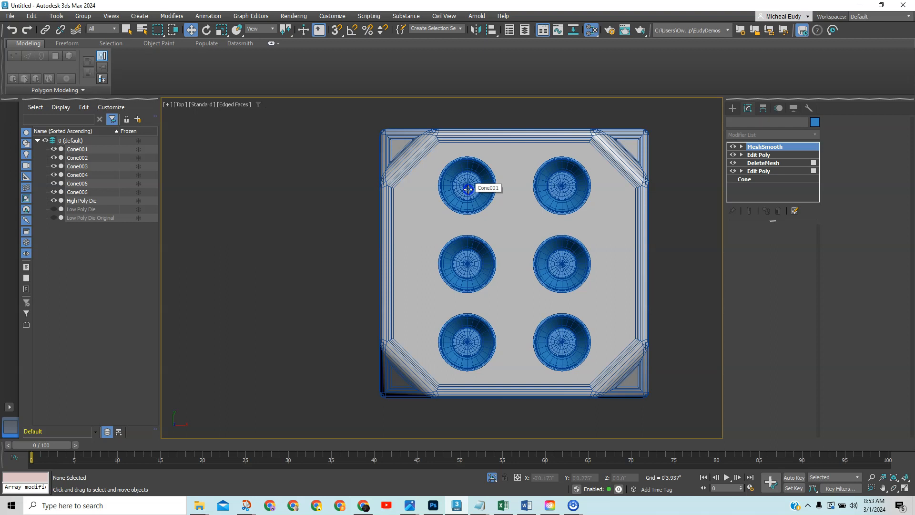
click(468, 188)
ctrl+click(558, 191)
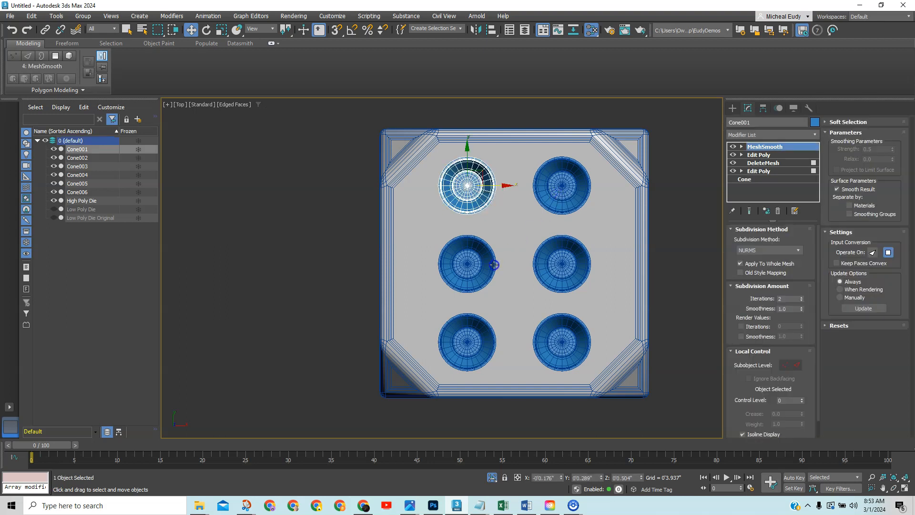
ctrl+click(472, 266)
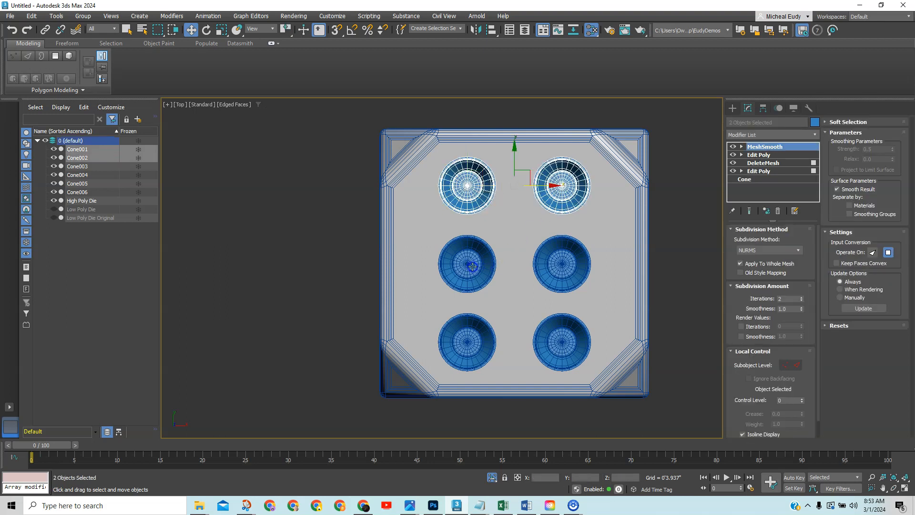
ctrl+click(558, 263)
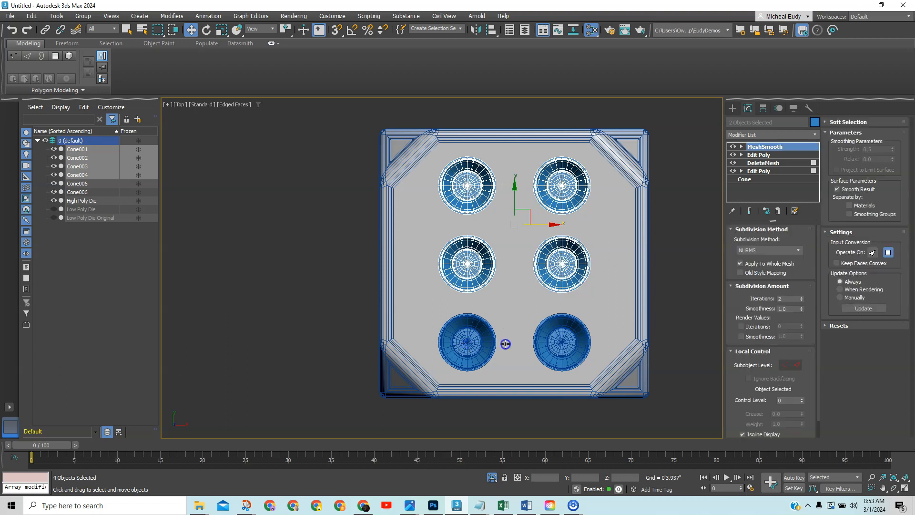
ctrl+click(468, 342)
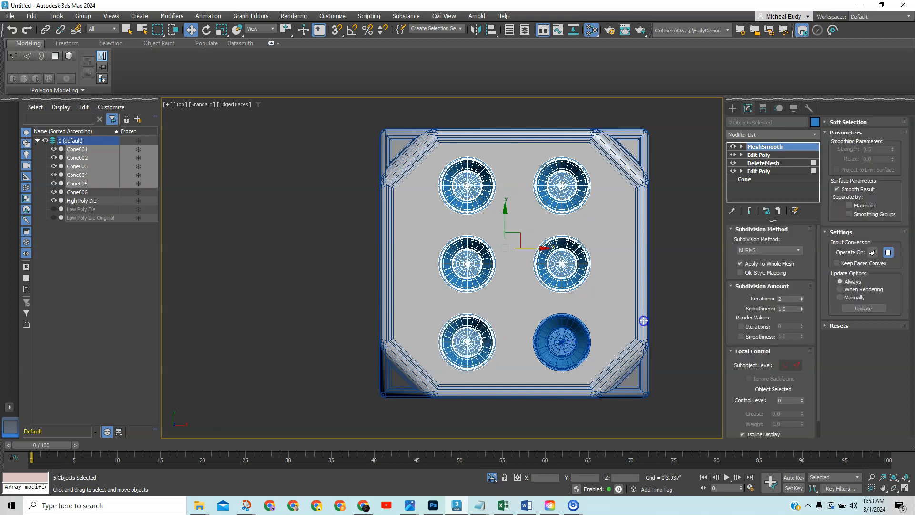
ctrl+click(566, 344)
Assign the Metal material from the Slate Material Editor to the six cones, then deselect.
key(m)
drag(651, 120, 419, 122)
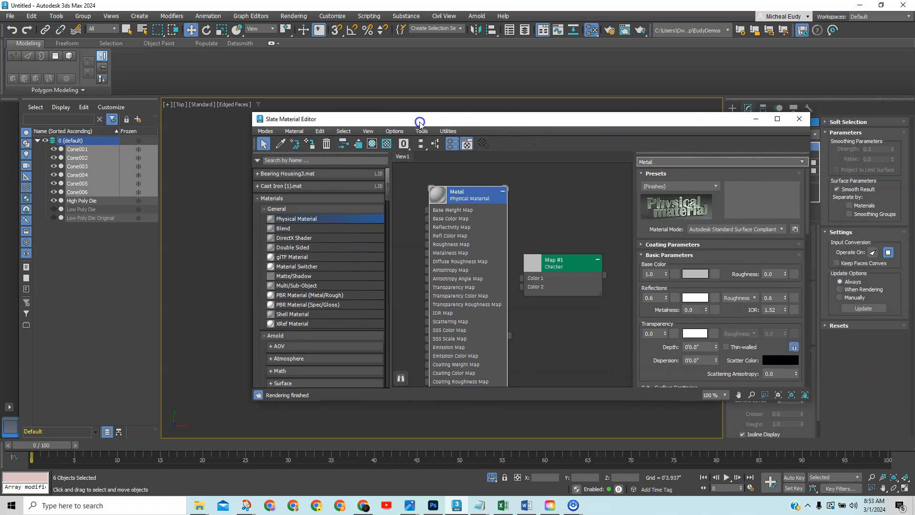
right_click(461, 195)
click(505, 209)
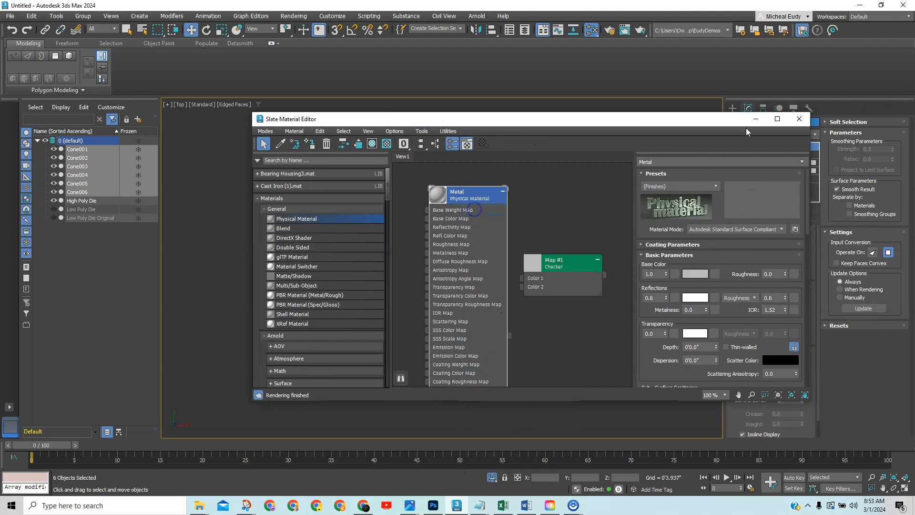
click(755, 119)
click(520, 123)
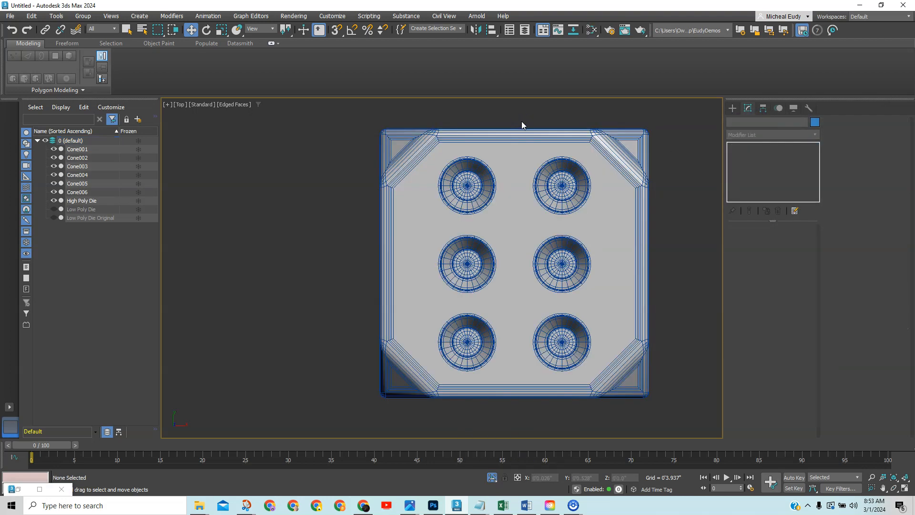
key(F4)
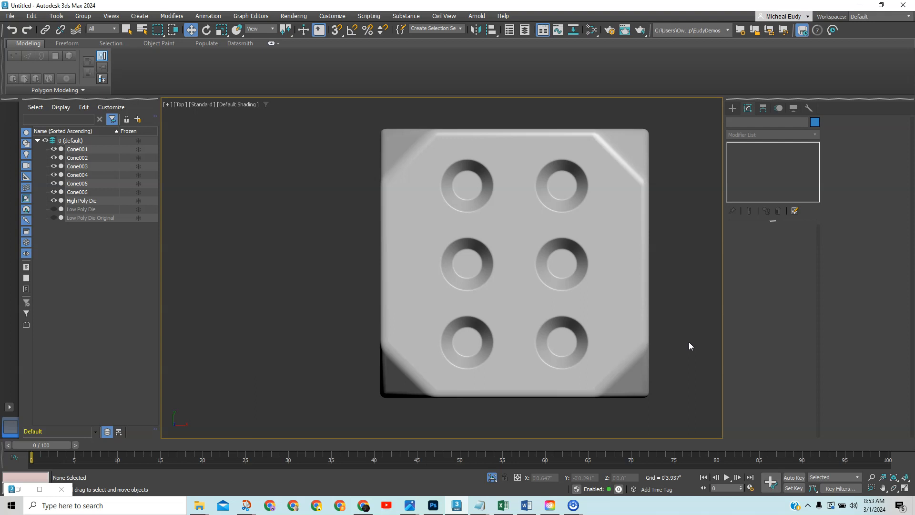
alt+middle_drag(590, 313, 551, 241)
scroll(542, 218, down, 1)
scroll(542, 218, up, 1)
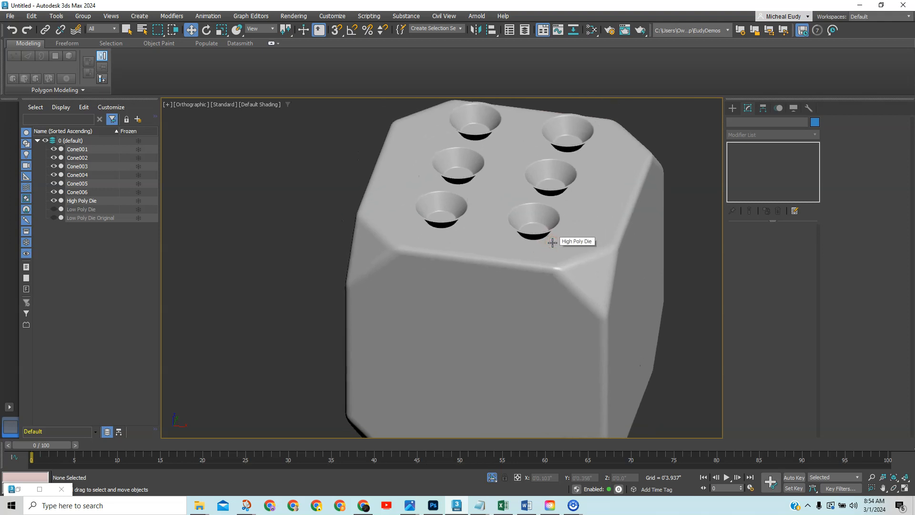
scroll(552, 242, down, 2)
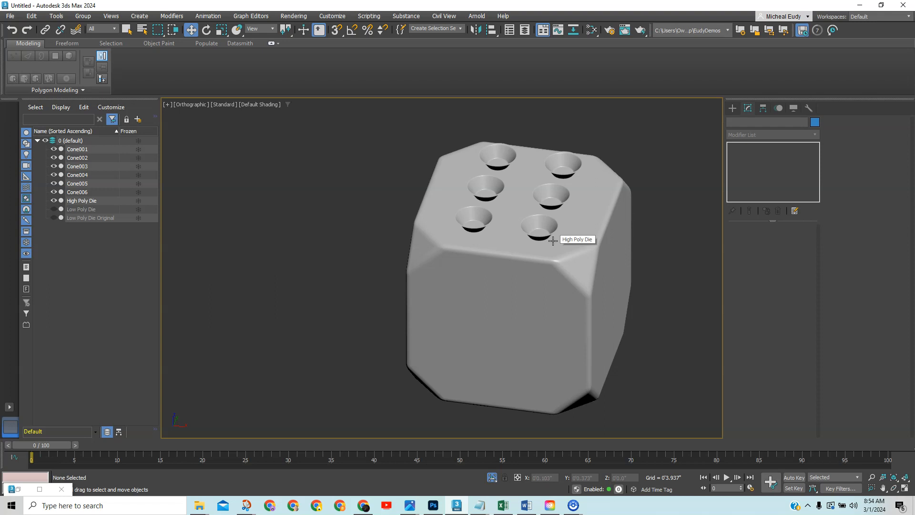
right_click(553, 241)
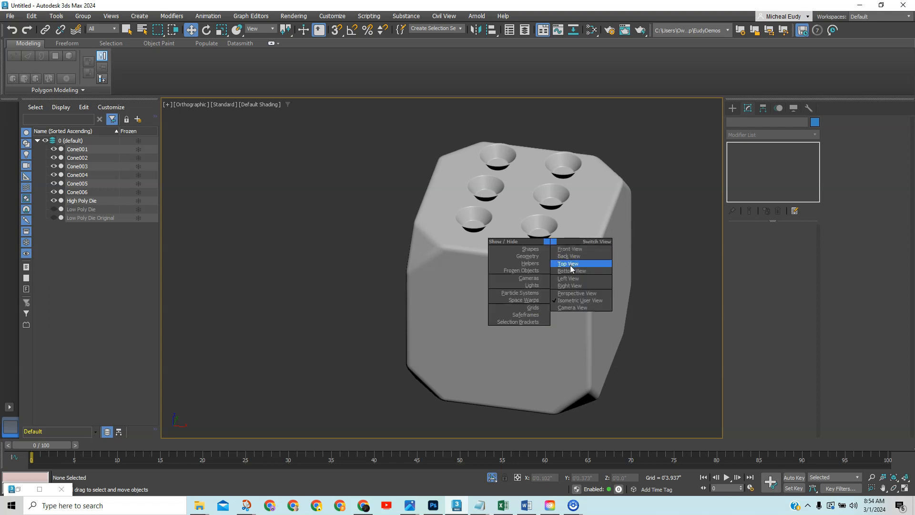
click(572, 268)
key(z)
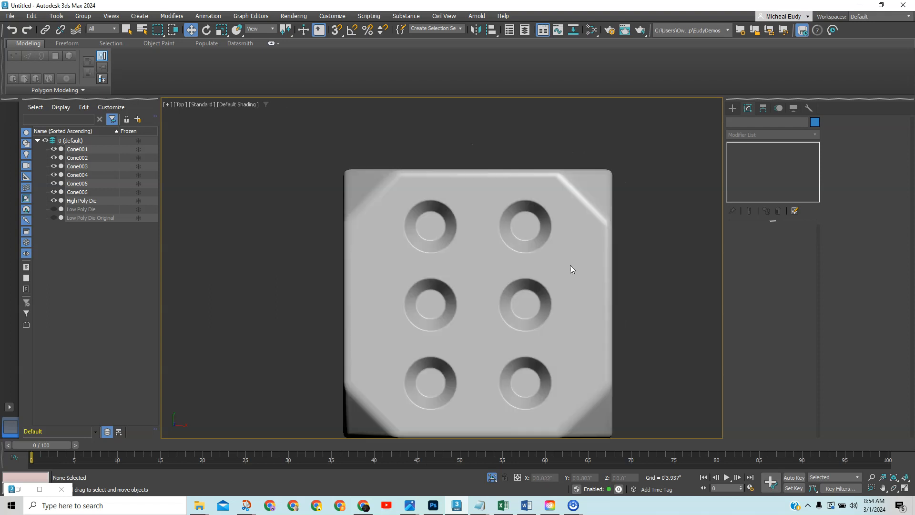
key(F4)
Make instanced copies of the four selected cones beside the die.
click(428, 309)
ctrl+click(525, 303)
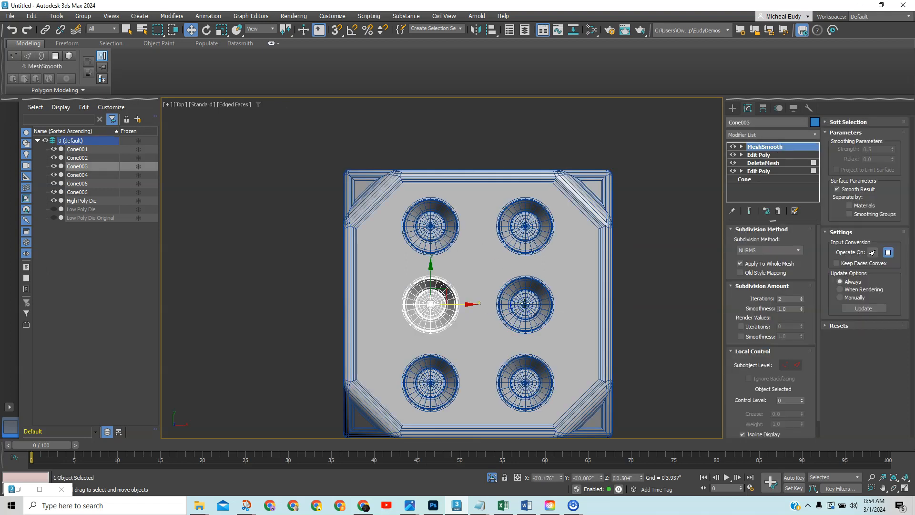
ctrl+click(433, 231)
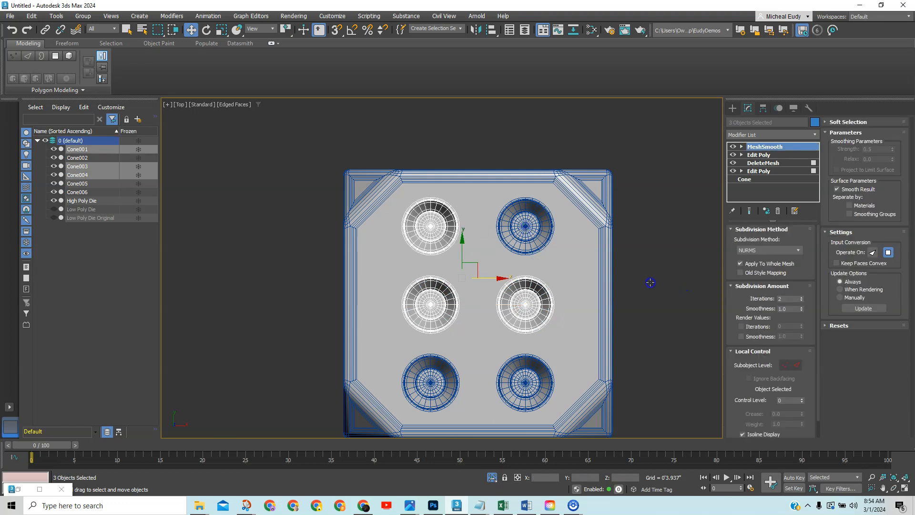
right_click(514, 269)
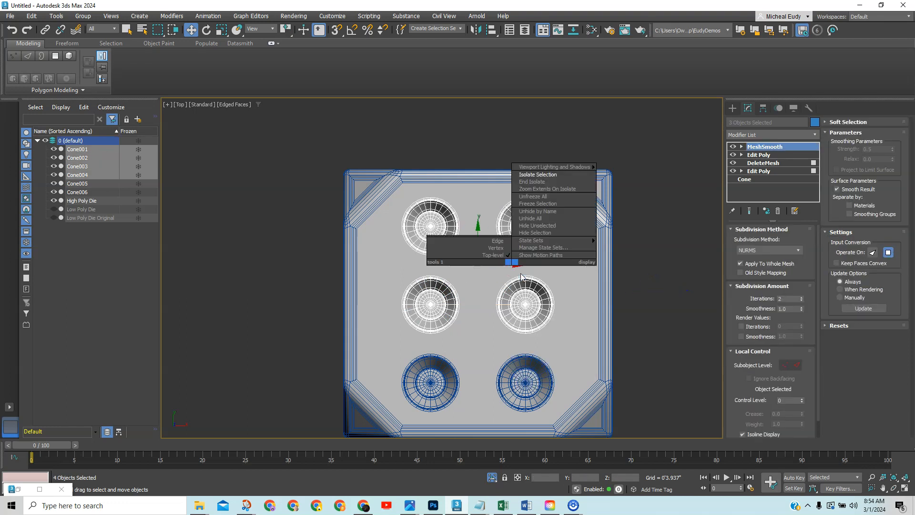
click(524, 276)
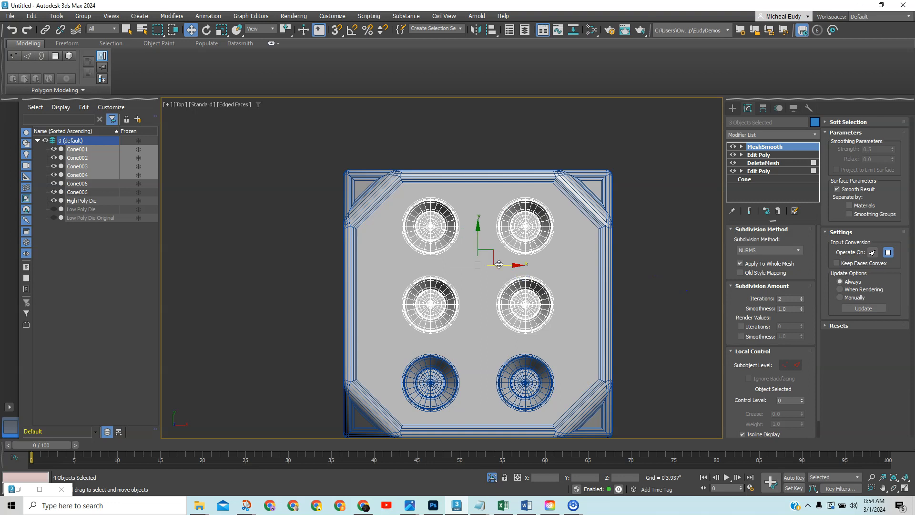
drag(546, 265, 725, 268)
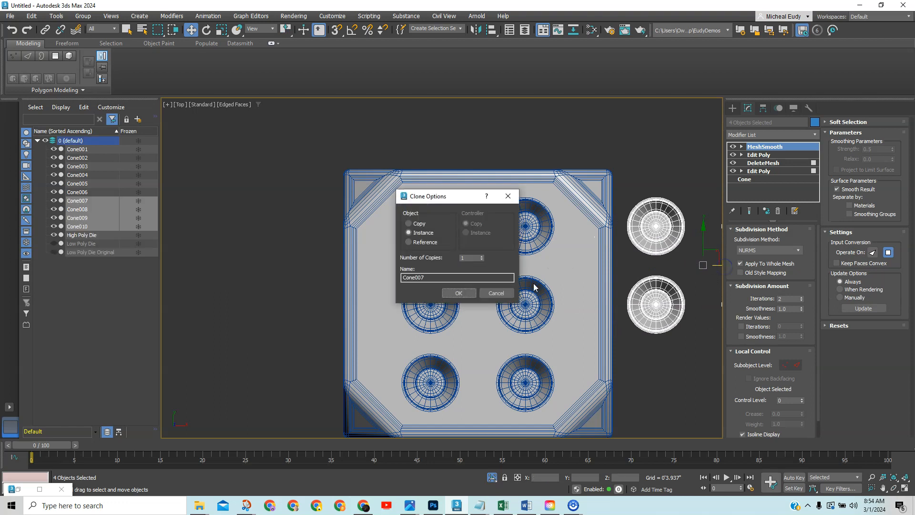
click(458, 292)
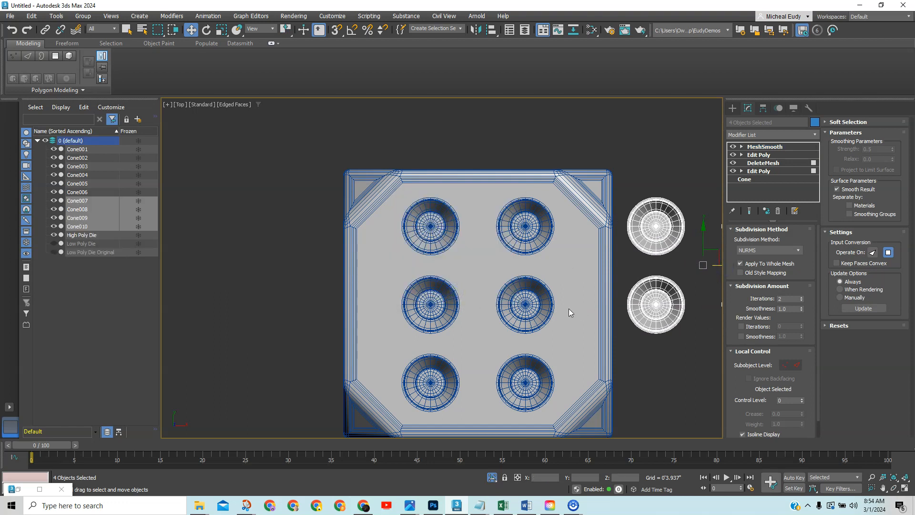
middle_drag(688, 361, 532, 321)
Rotate the copied cones 90 degrees in Front view with angle snap on.
key(f)
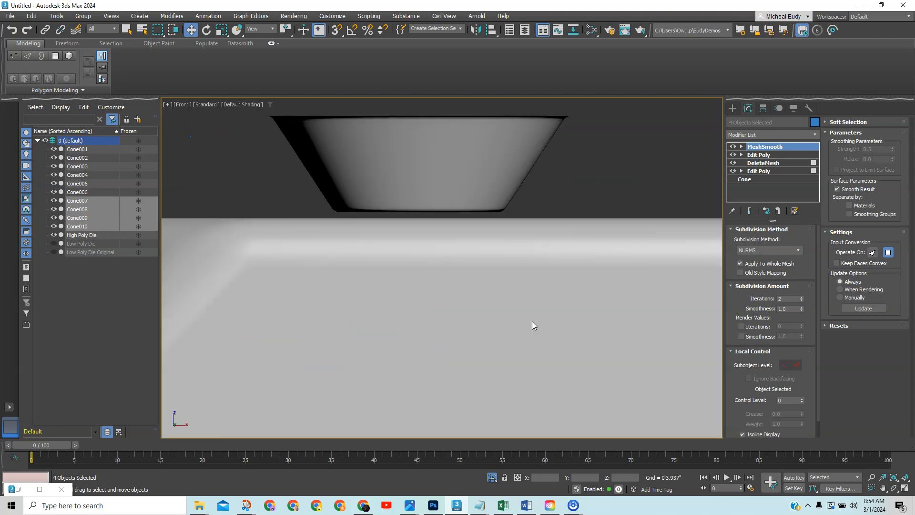
scroll(541, 312, down, 8)
scroll(643, 324, down, 3)
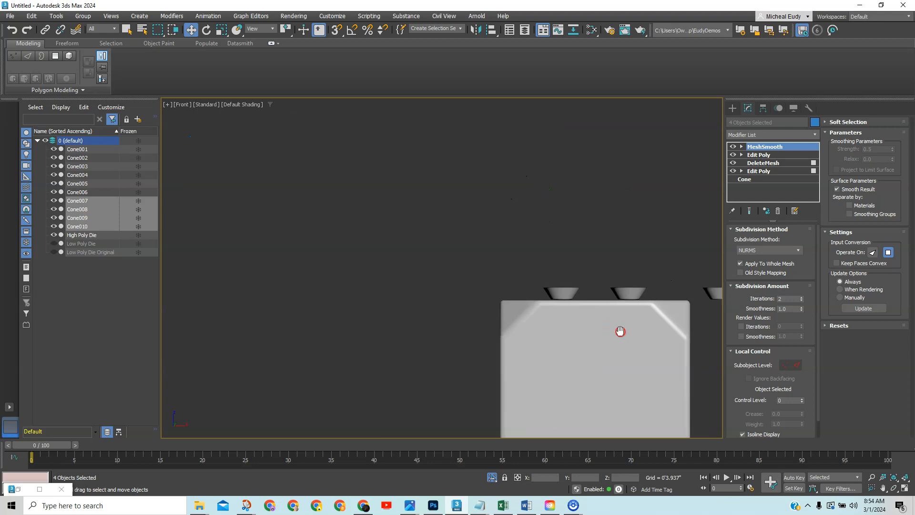
middle_drag(619, 331, 435, 239)
right_click(582, 241)
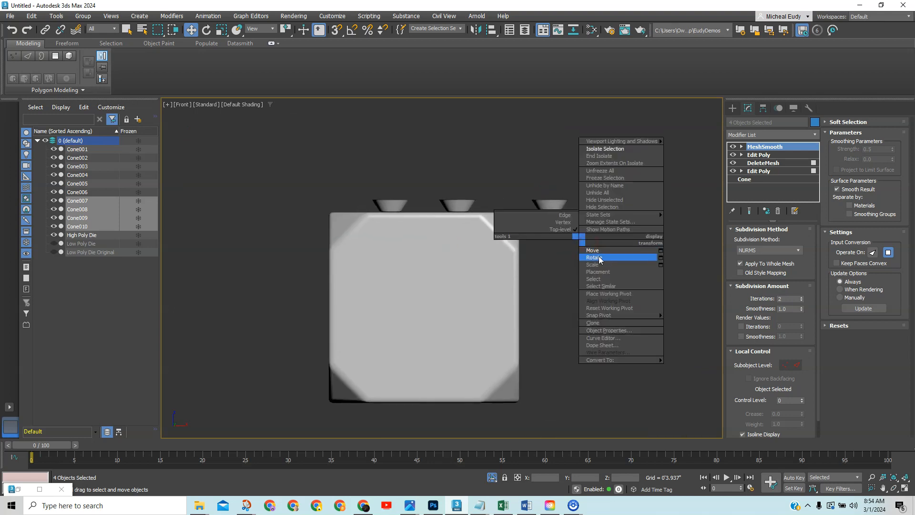
click(598, 257)
click(352, 31)
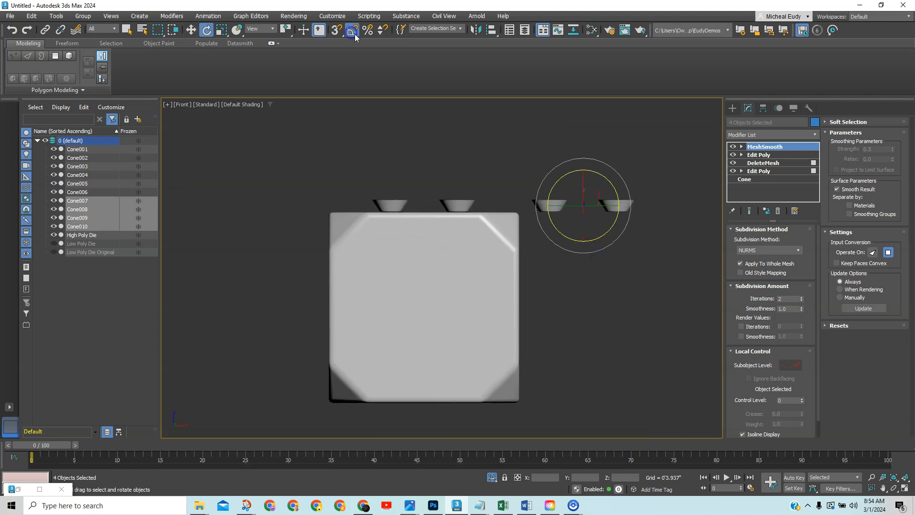
drag(618, 170, 637, 199)
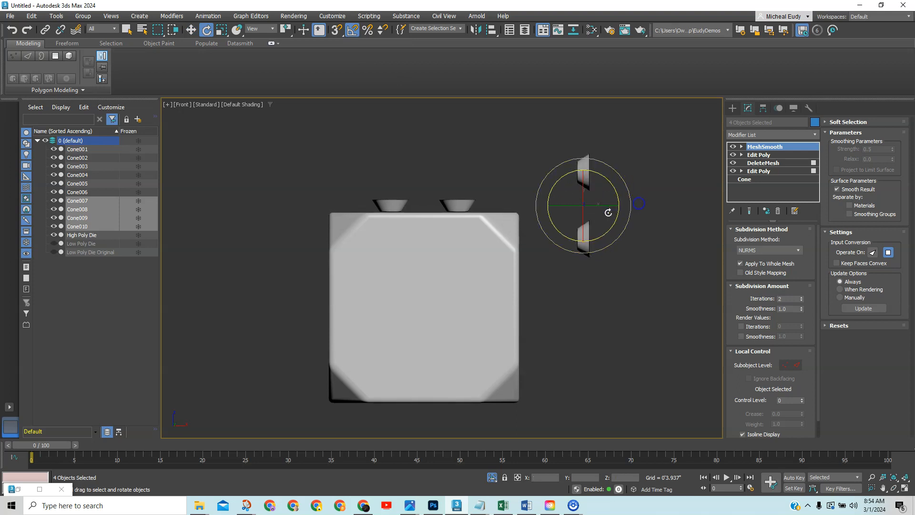
Slide the four rotated cones into the die's side face from the Right view.
right_click(607, 212)
click(618, 221)
drag(597, 204, 544, 296)
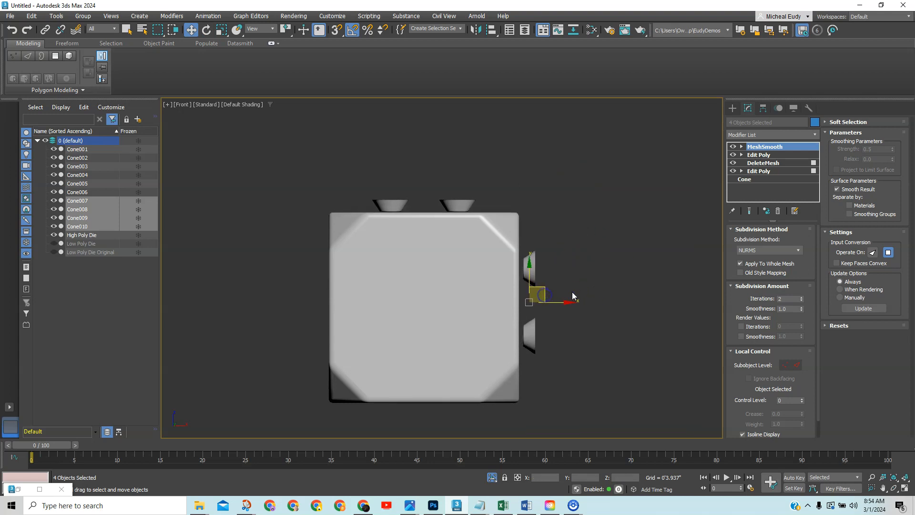
key(v)
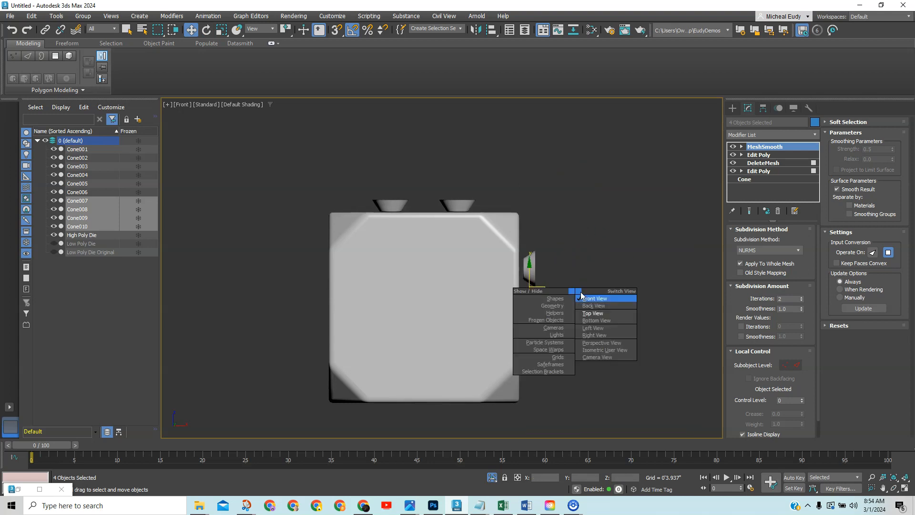
click(604, 336)
drag(482, 251, 454, 254)
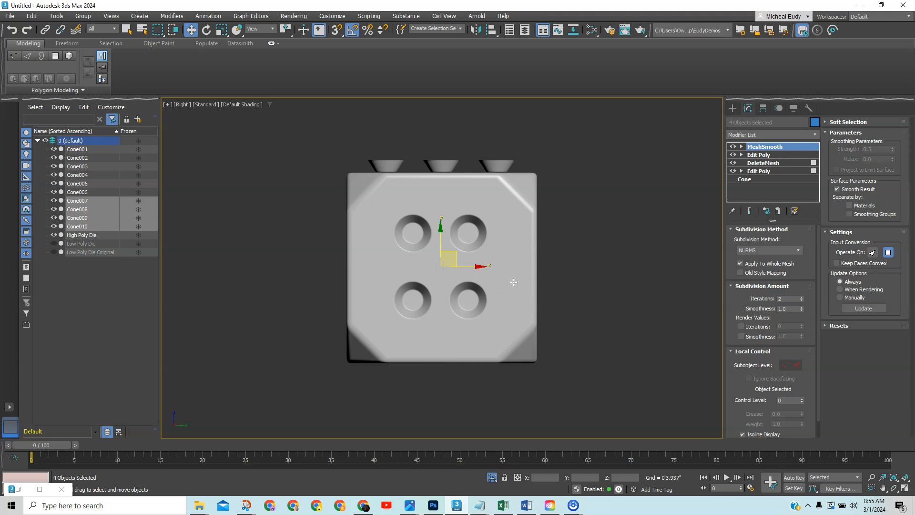
alt+middle_drag(511, 284, 562, 305)
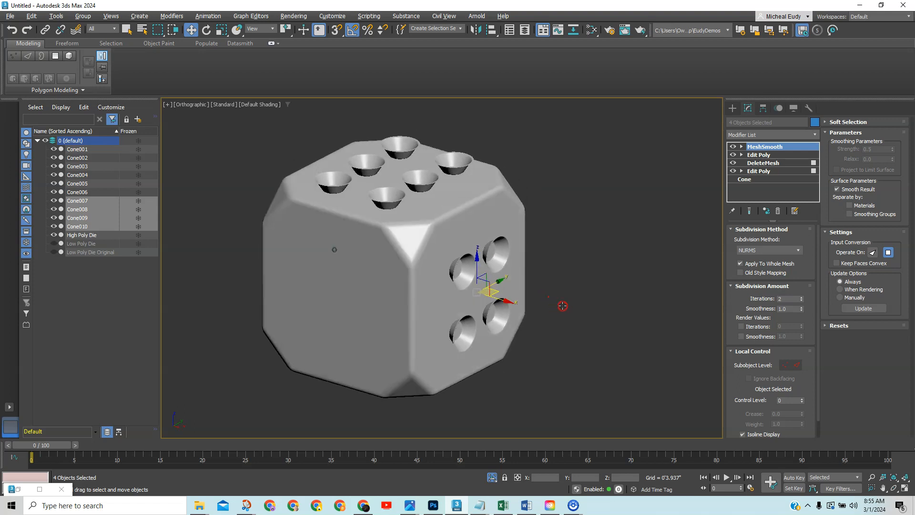
Shift-drag Cone009 and Cone010 along X to create instanced copies Cone011 and Cone012.
key(F4)
click(584, 285)
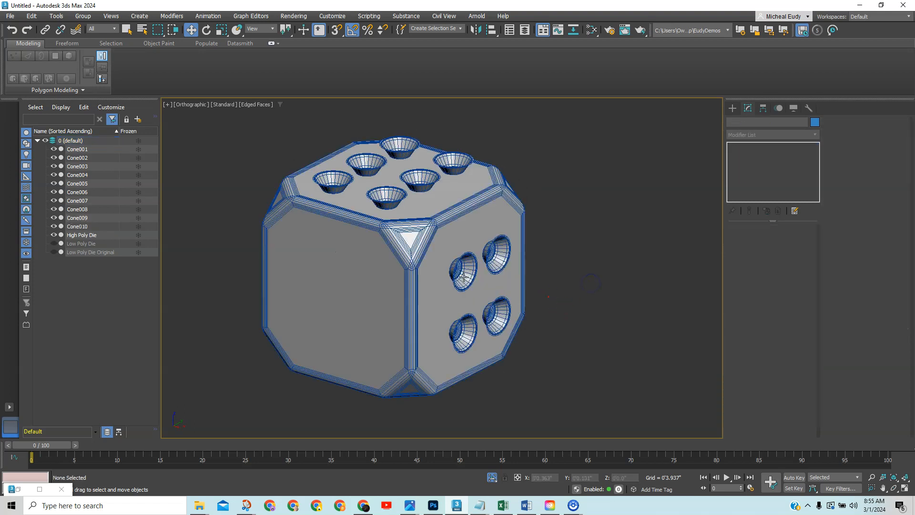
click(469, 327)
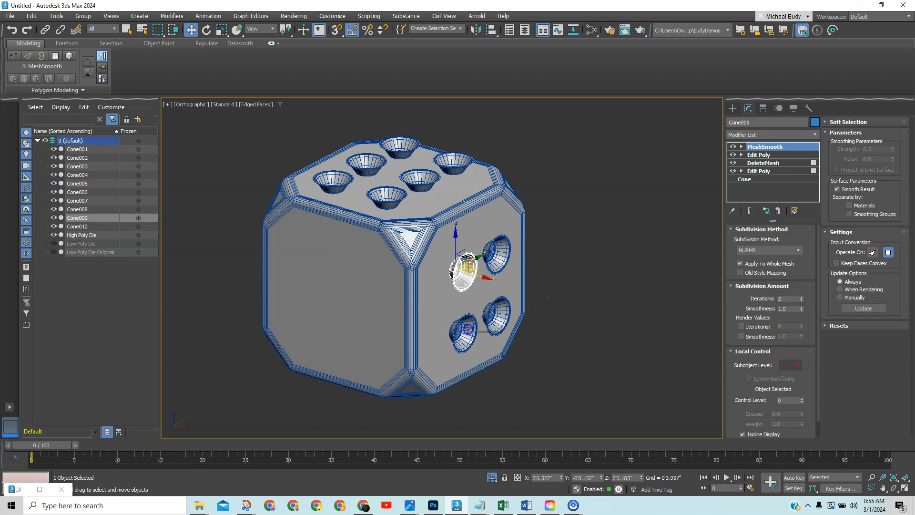
ctrl+click(470, 330)
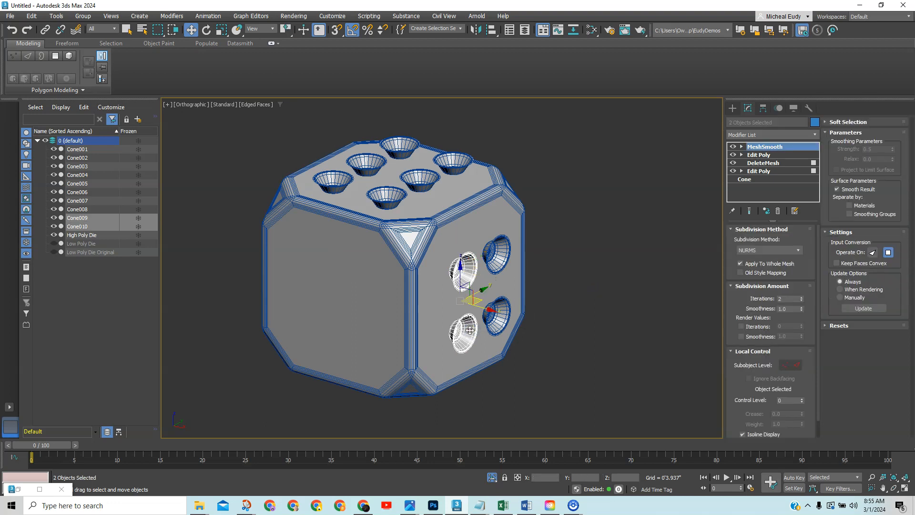
shift+drag(486, 309, 295, 251)
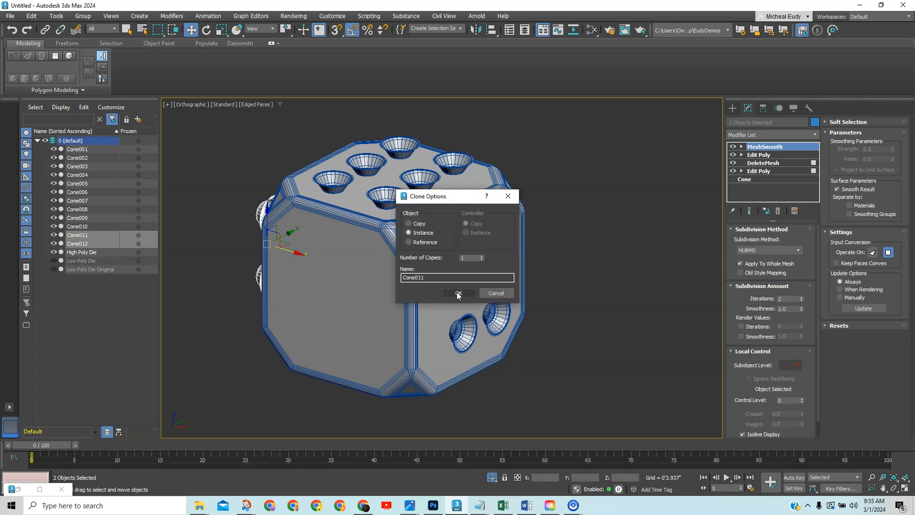
click(458, 293)
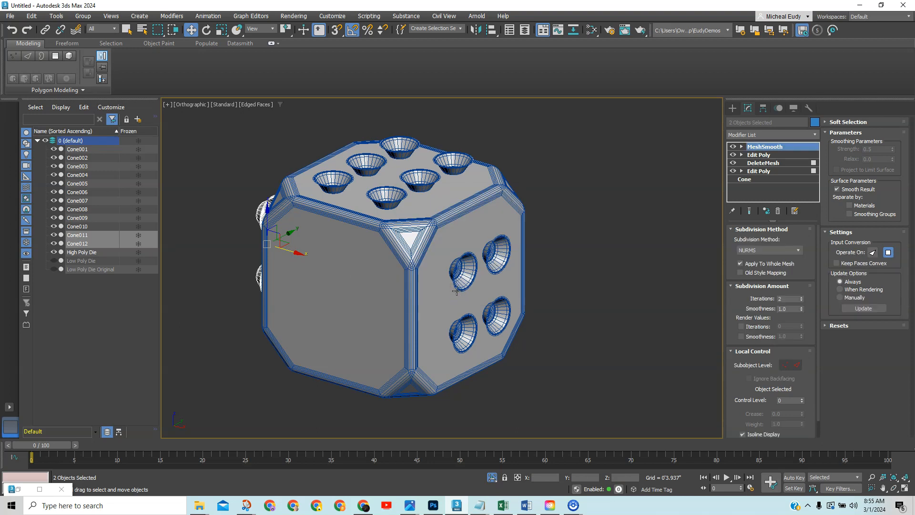
right_click(456, 290)
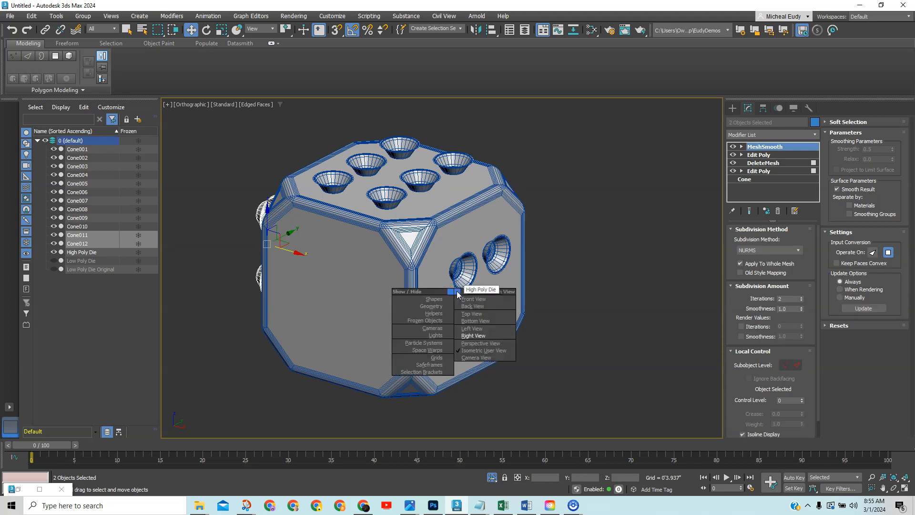
In Top view, turn the two copies 180 degrees and move them against the die's edge.
click(478, 314)
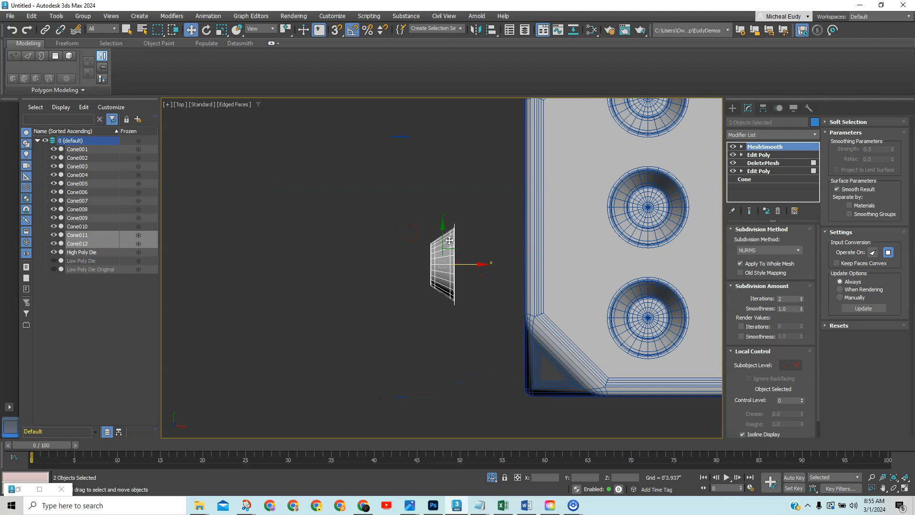
scroll(449, 240, down, 3)
middle_drag(387, 239, 377, 263)
right_click(336, 242)
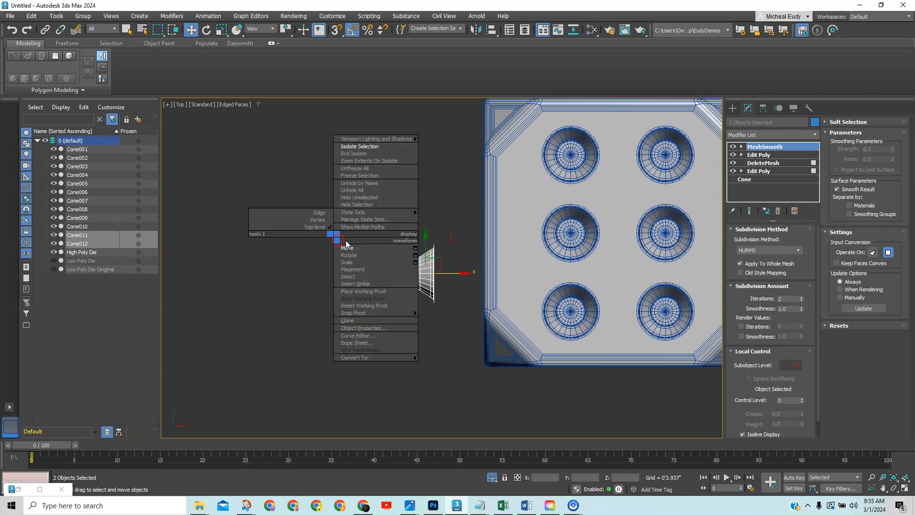
click(351, 258)
drag(445, 230, 385, 187)
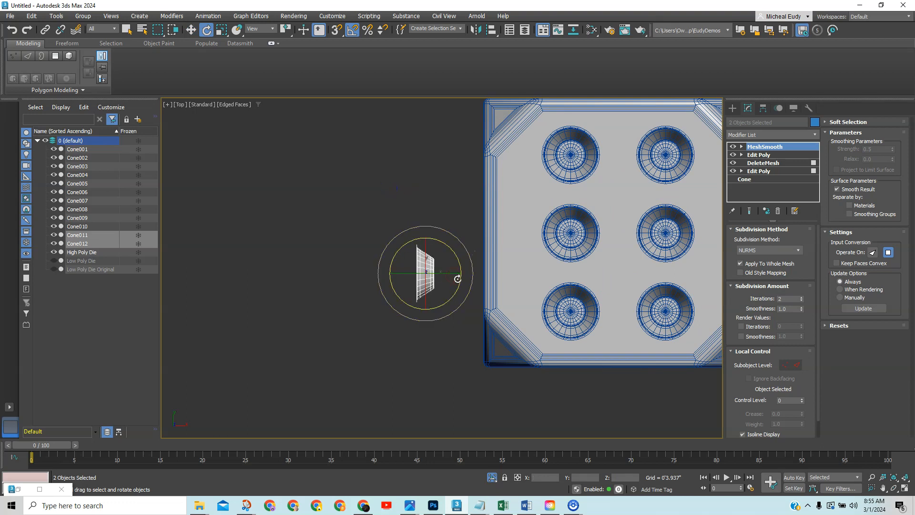
right_click(457, 279)
click(474, 286)
drag(441, 264, 487, 214)
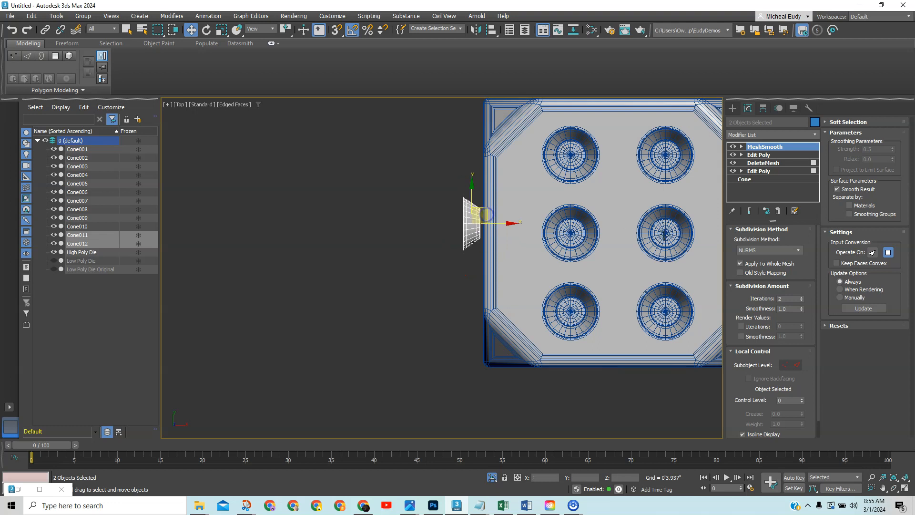
Align the two copies with the holes in Left view, then switch to wireframe and select the six side cones.
middle_drag(644, 233, 478, 241)
key(v)
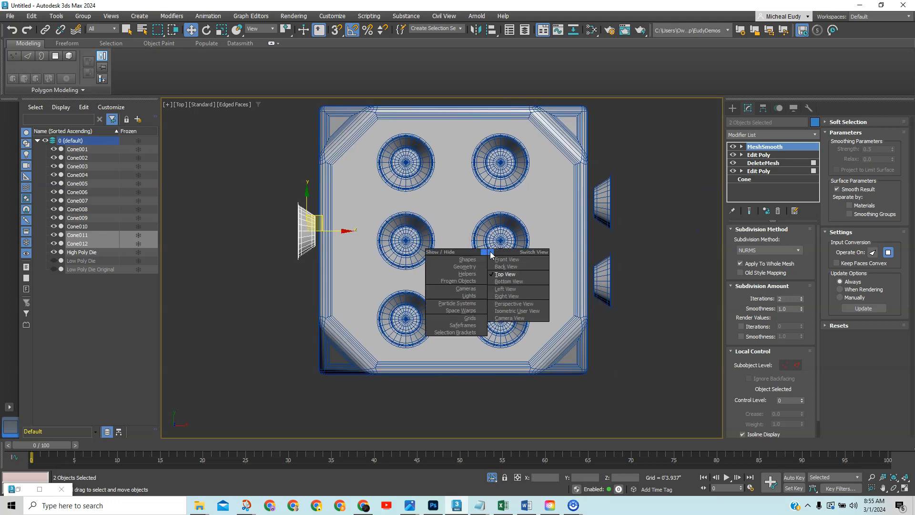
key(l)
key(z)
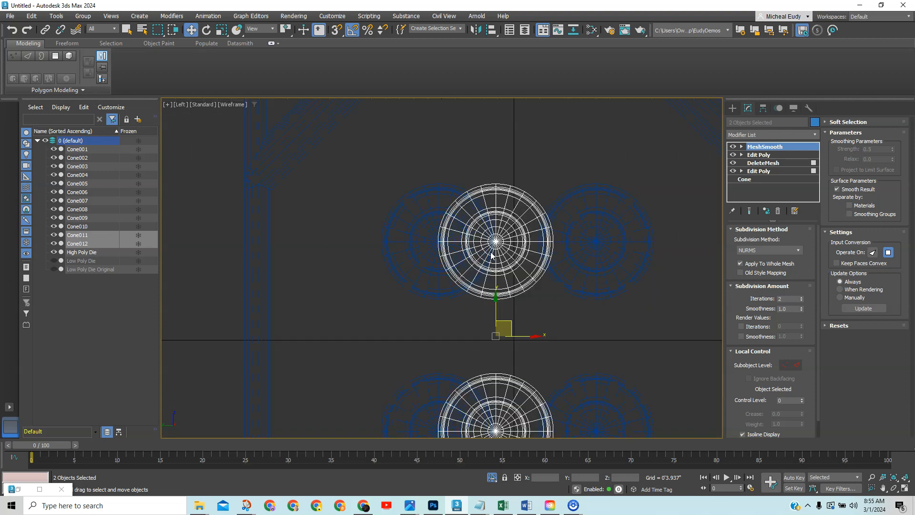
key(F3)
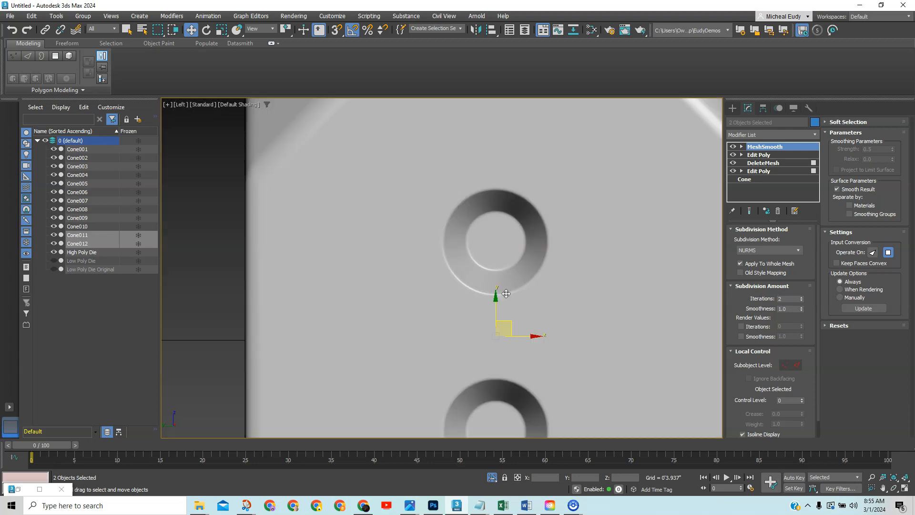
scroll(537, 312, down, 5)
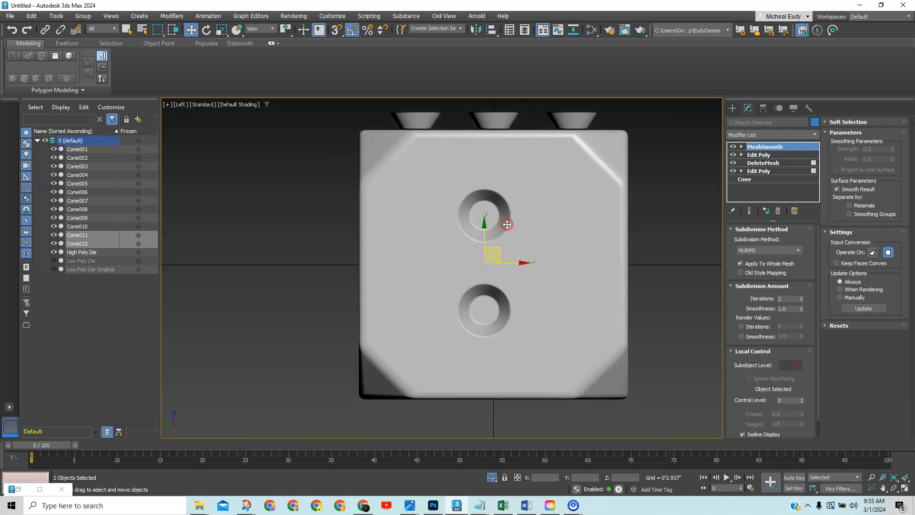
drag(500, 256, 507, 255)
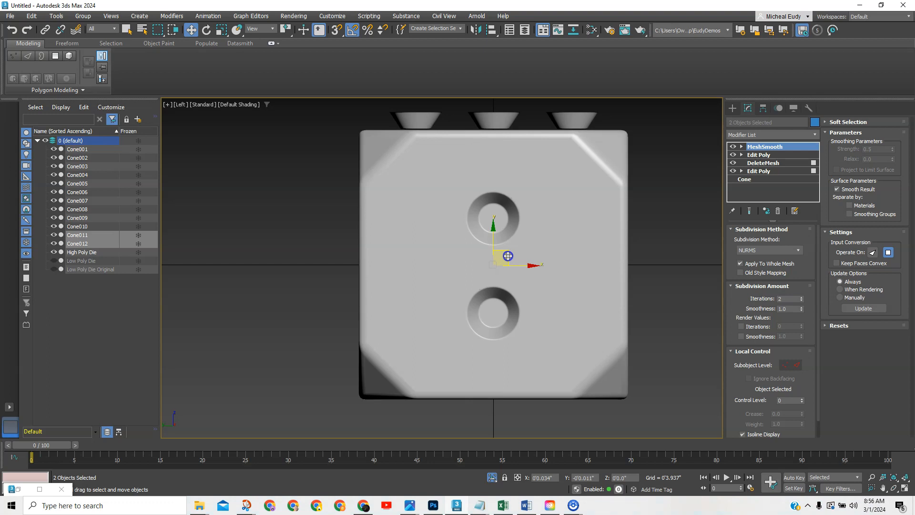
scroll(661, 247, down, 3)
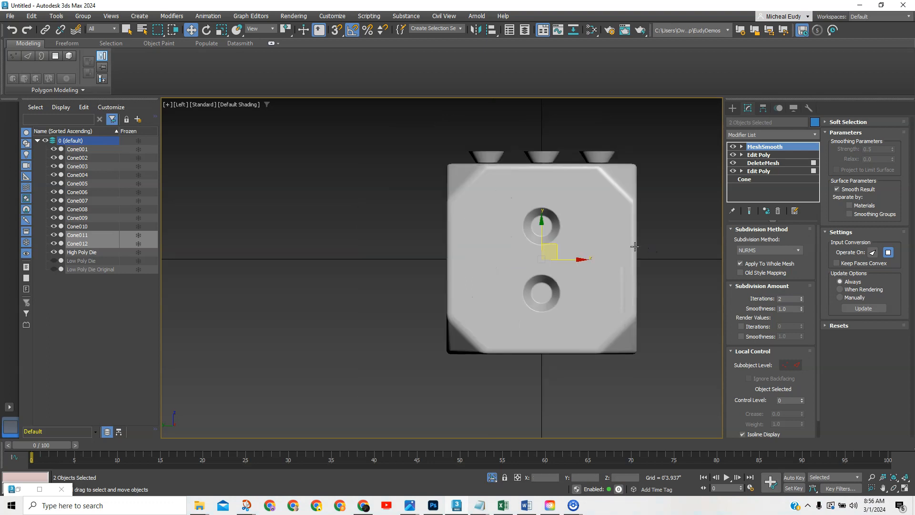
alt+middle_drag(658, 243, 472, 267)
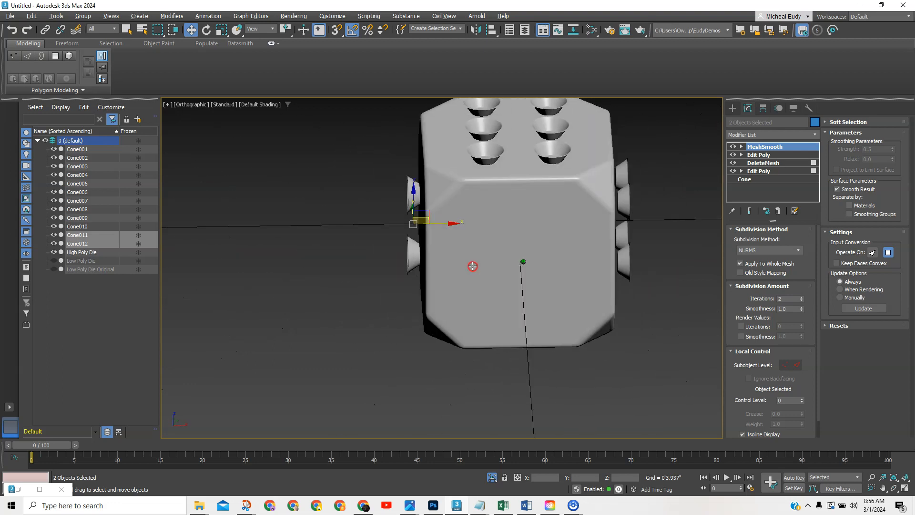
middle_drag(530, 227, 409, 241)
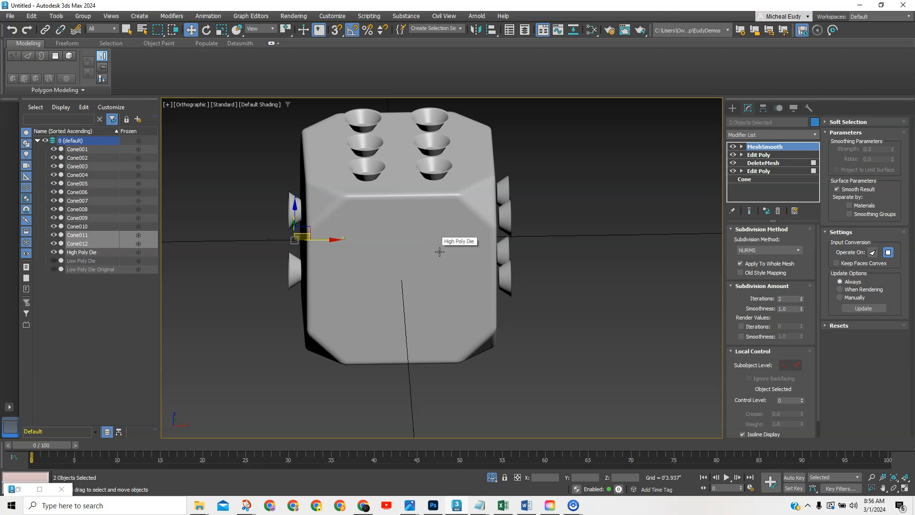
key(F3)
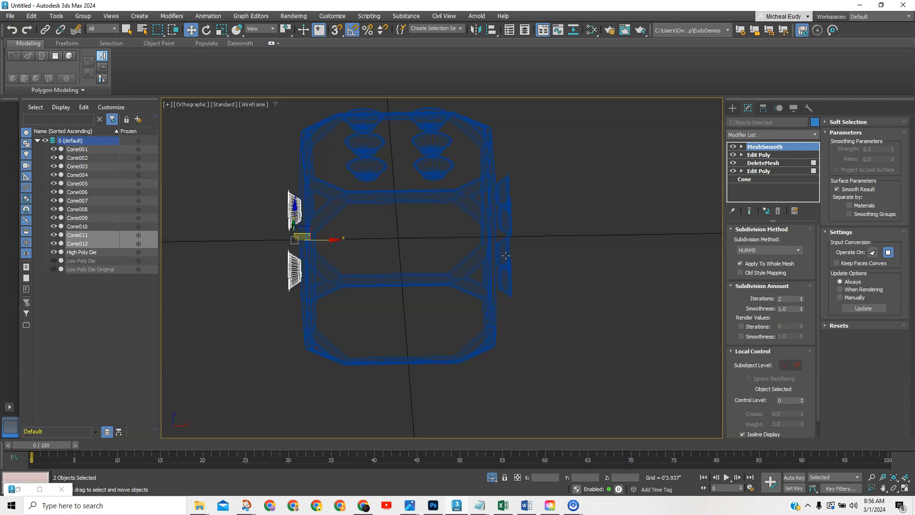
drag(528, 299, 508, 192)
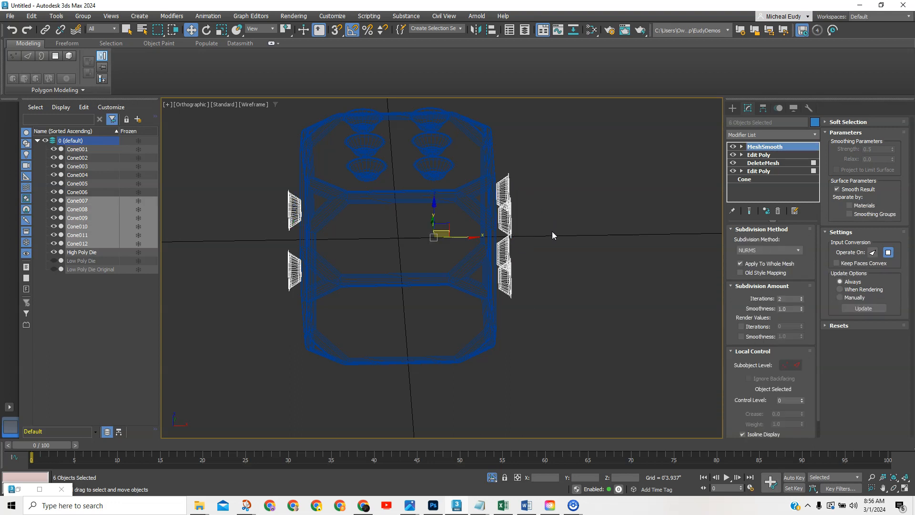
In Top view, set rotation to World coordinates about the selection's shared centre.
right_click(550, 233)
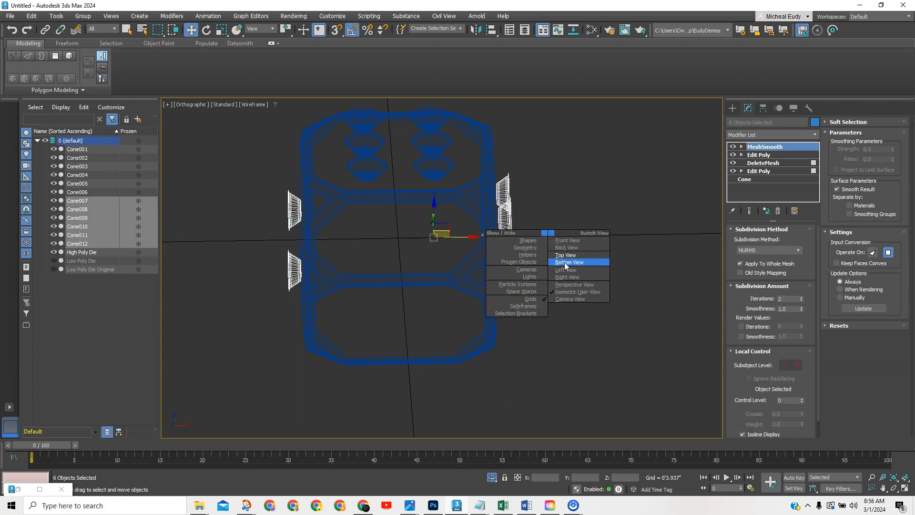
click(566, 255)
scroll(555, 254, down, 4)
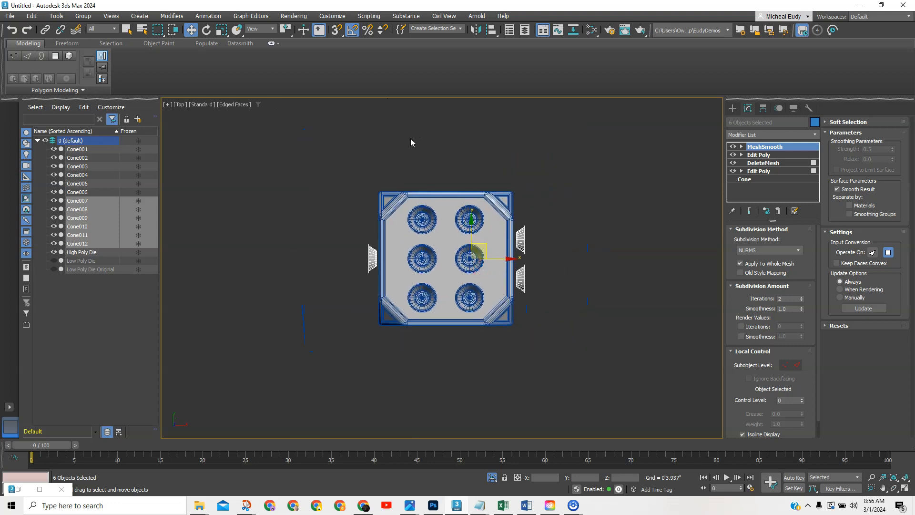
right_click(466, 164)
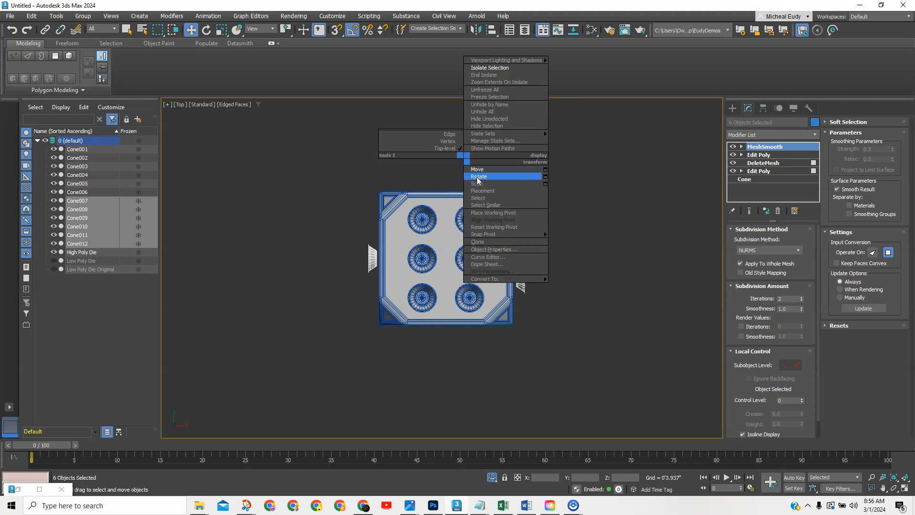
click(478, 177)
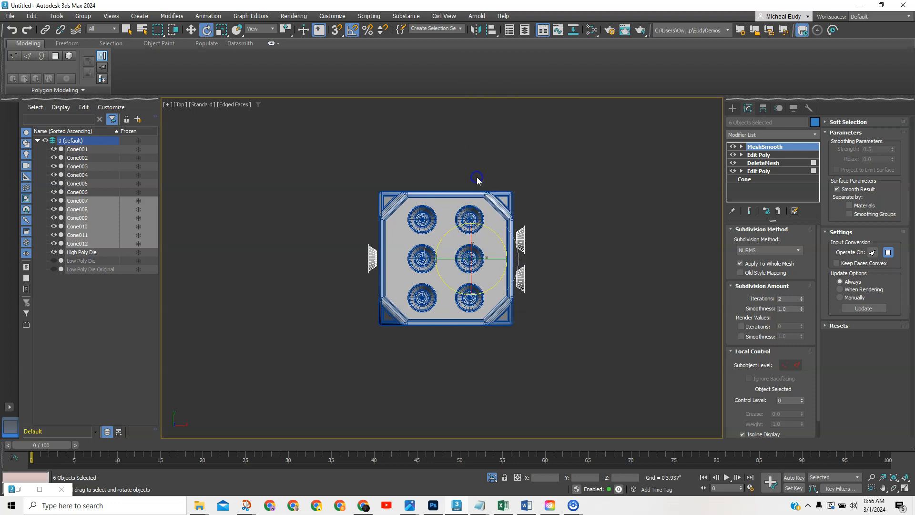
click(265, 29)
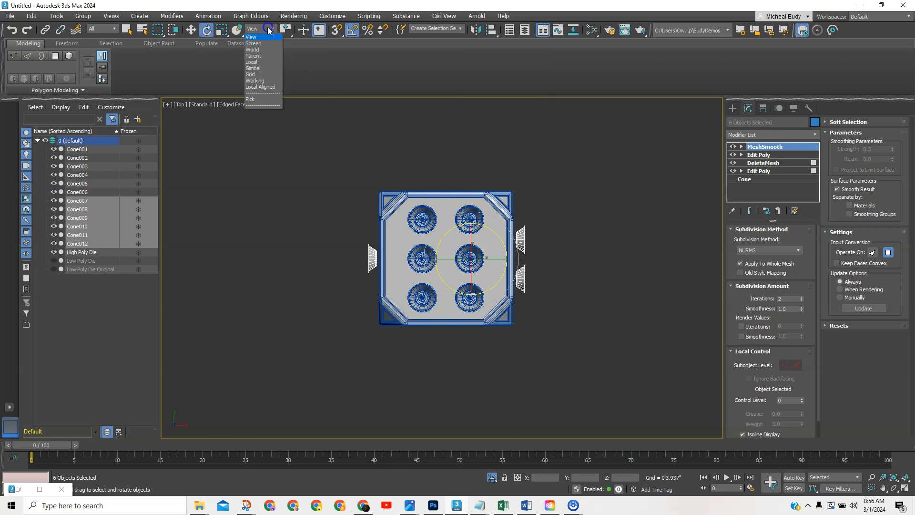
click(262, 51)
click(286, 31)
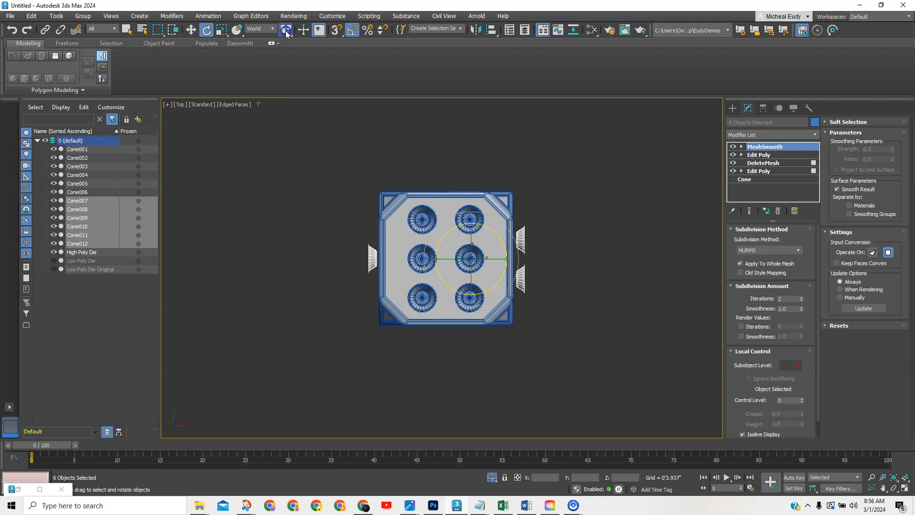
drag(286, 32, 286, 74)
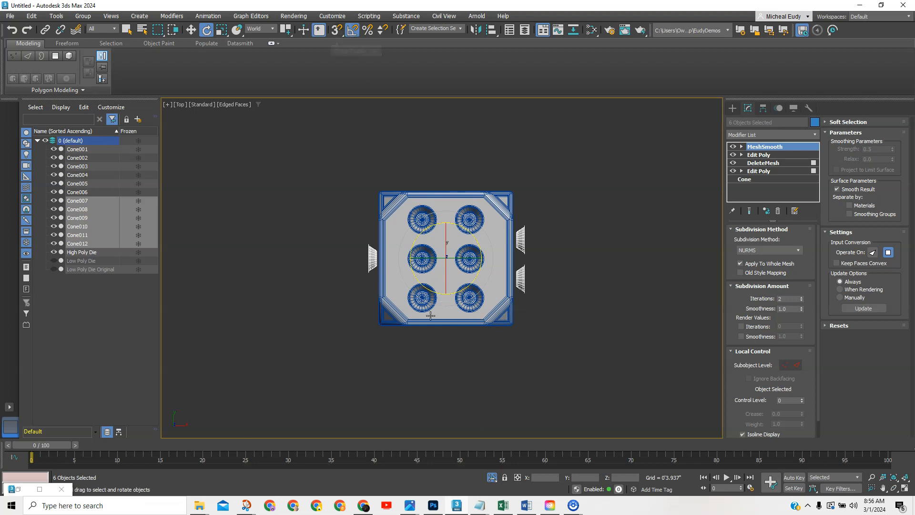
Rotate-copy the six cones as instances Cone013–Cone018, then reframe the die.
drag(472, 299, 485, 298)
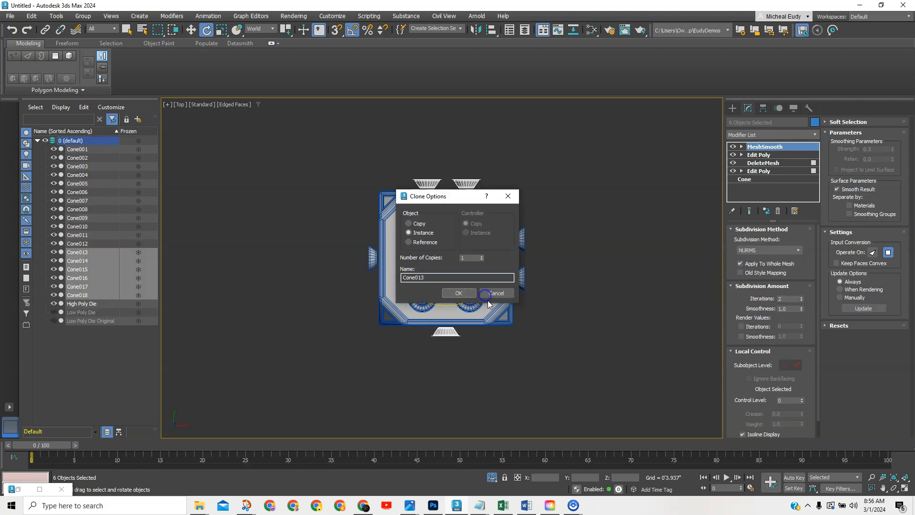
click(458, 294)
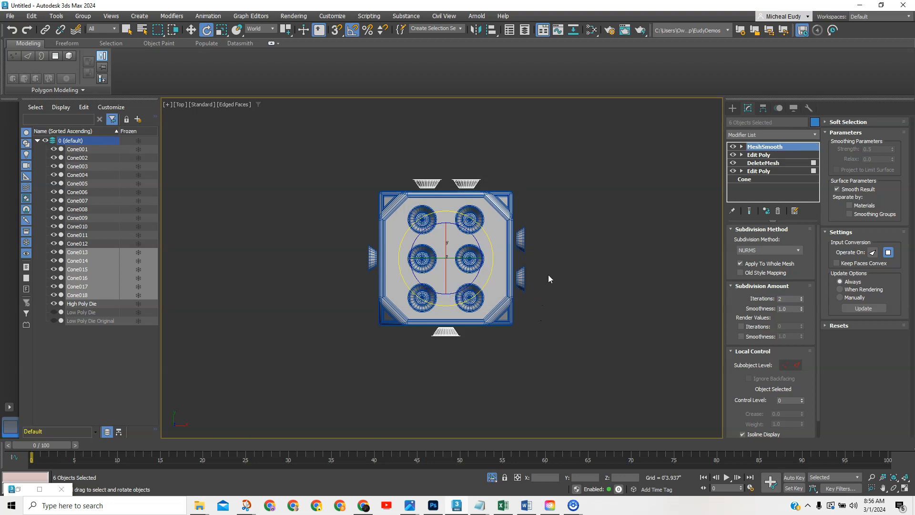
alt+middle_drag(547, 218, 422, 177)
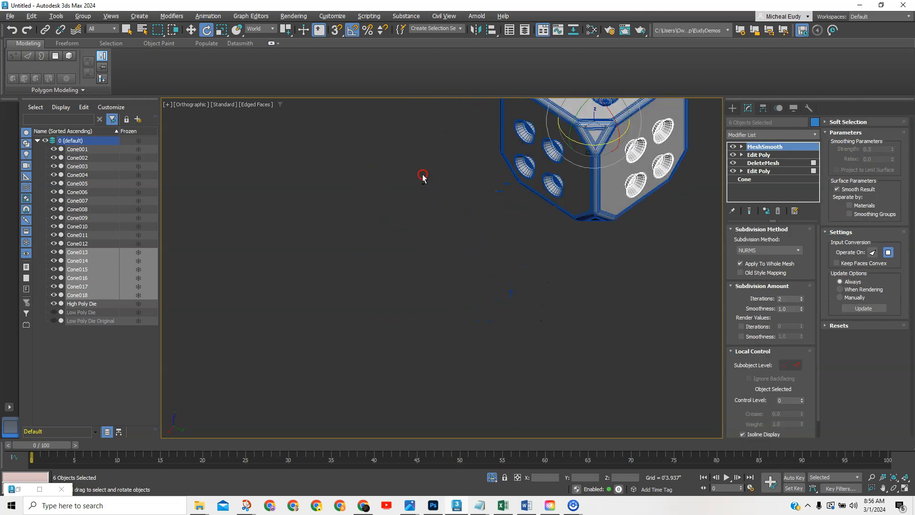
middle_drag(577, 191, 404, 310)
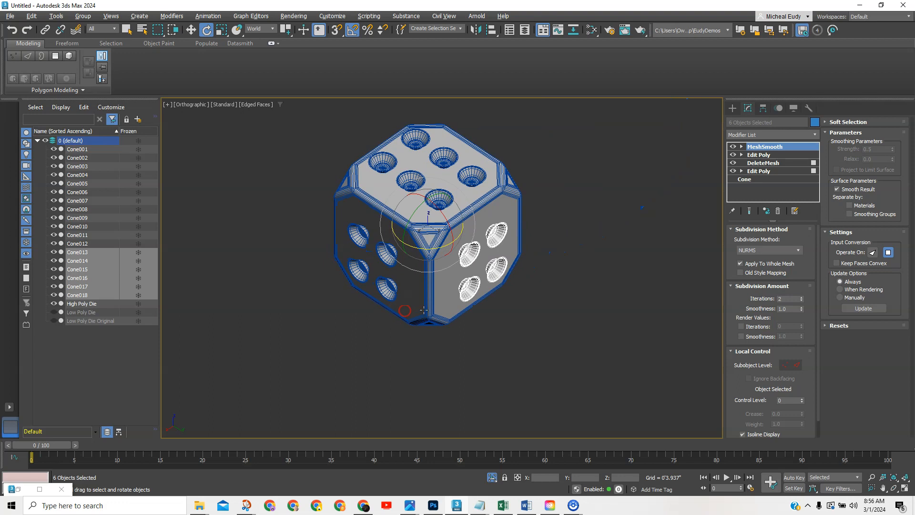
Isolate the High Poly Die together with its four right-face cones.
click(552, 265)
click(497, 213)
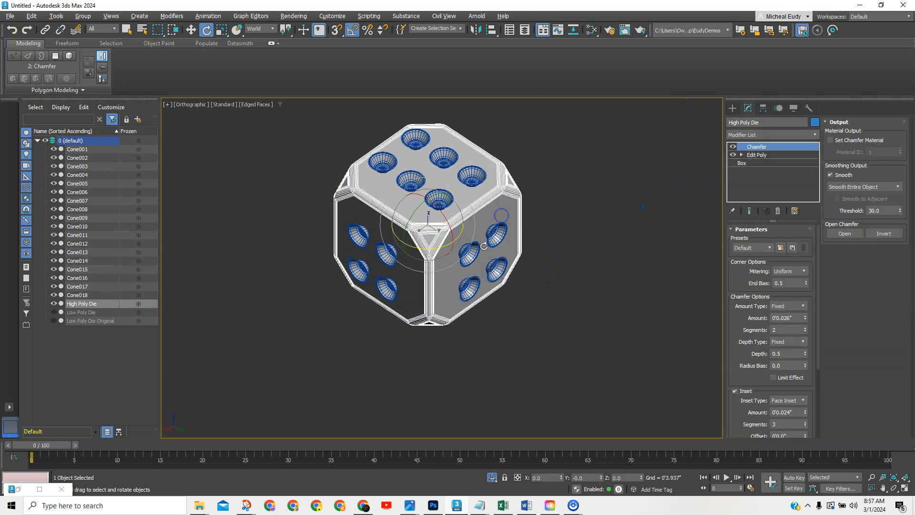
ctrl+click(470, 256)
ctrl+click(496, 233)
ctrl+click(496, 268)
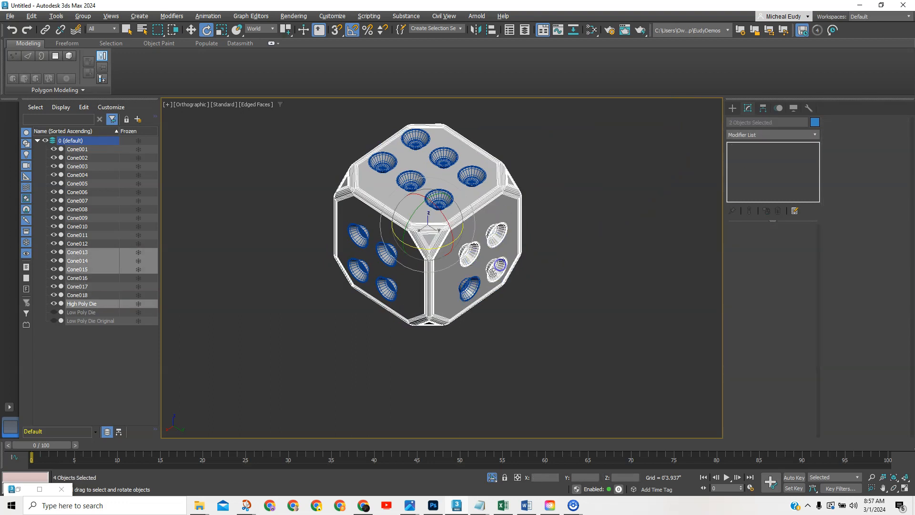
ctrl+click(474, 285)
right_click(473, 284)
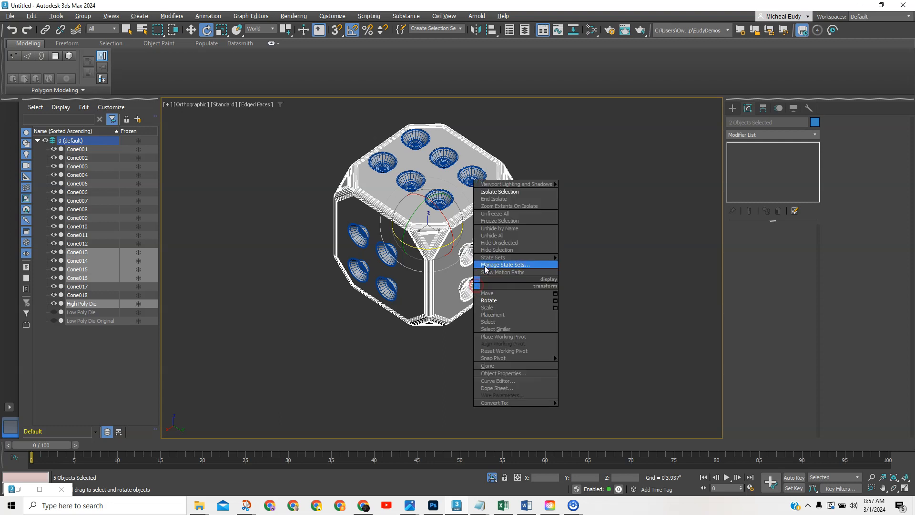
click(499, 192)
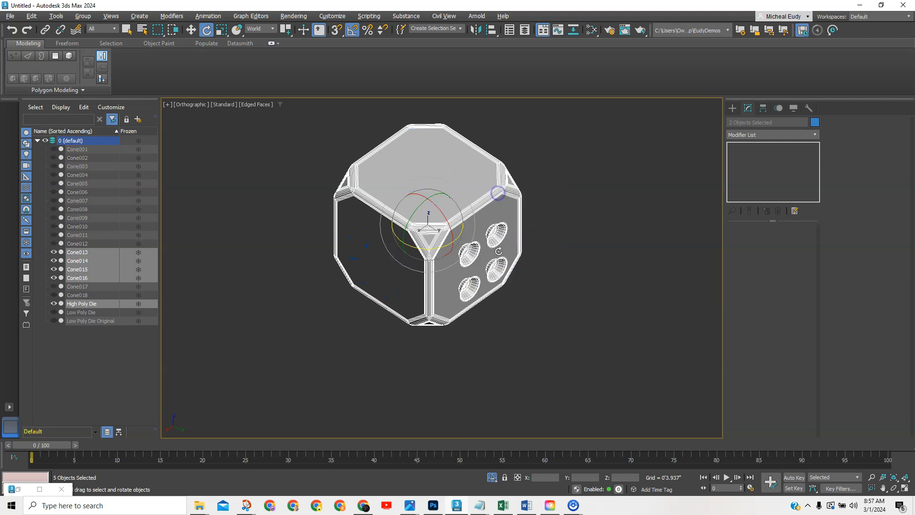
Switch to Back view, centre the face, and select the upper-right cone.
right_click(529, 269)
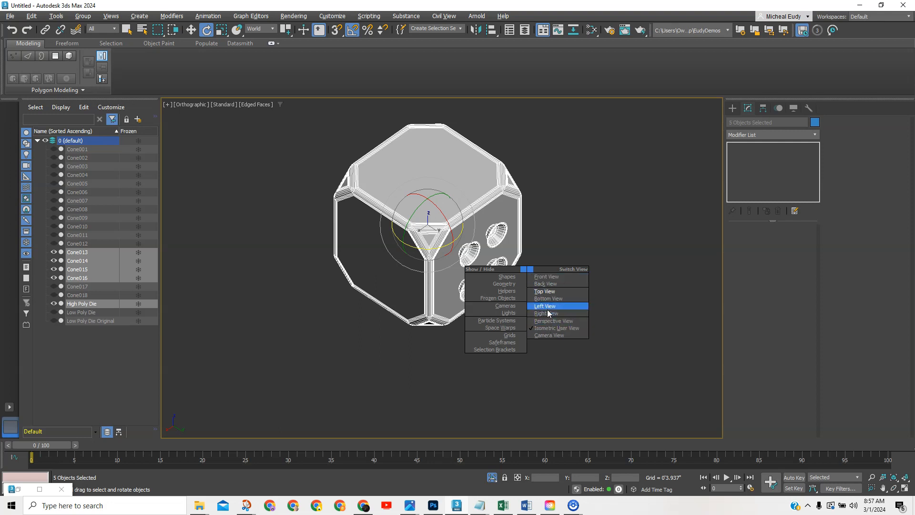
click(552, 284)
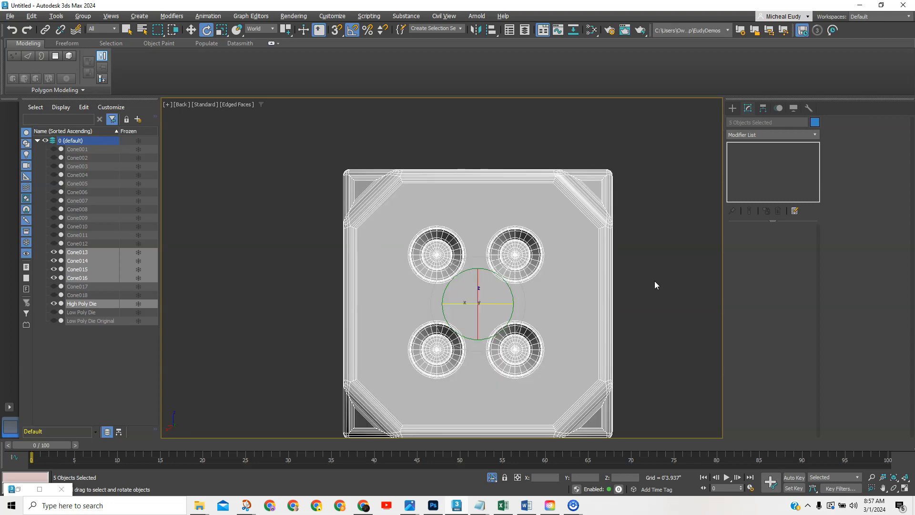
click(641, 290)
middle_drag(641, 289, 632, 236)
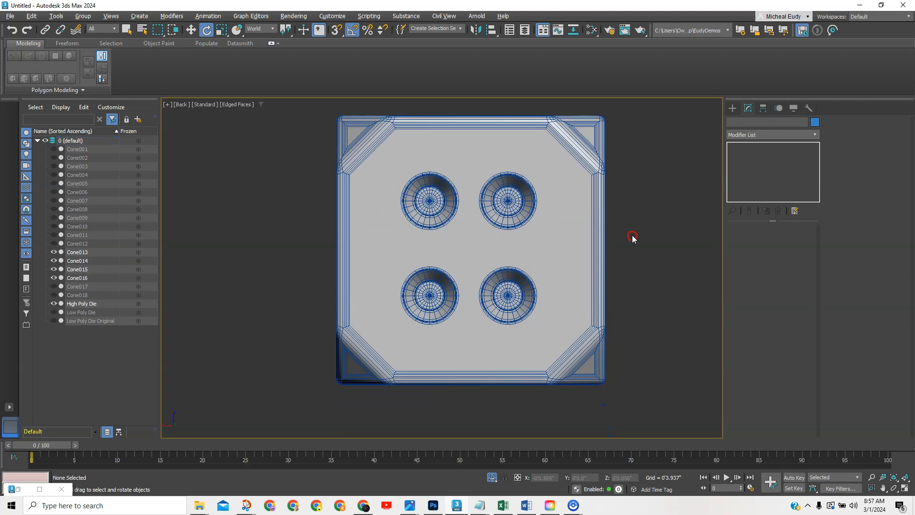
click(506, 208)
Copy a cone to the face centre as instance Cone019.
right_click(507, 208)
click(517, 216)
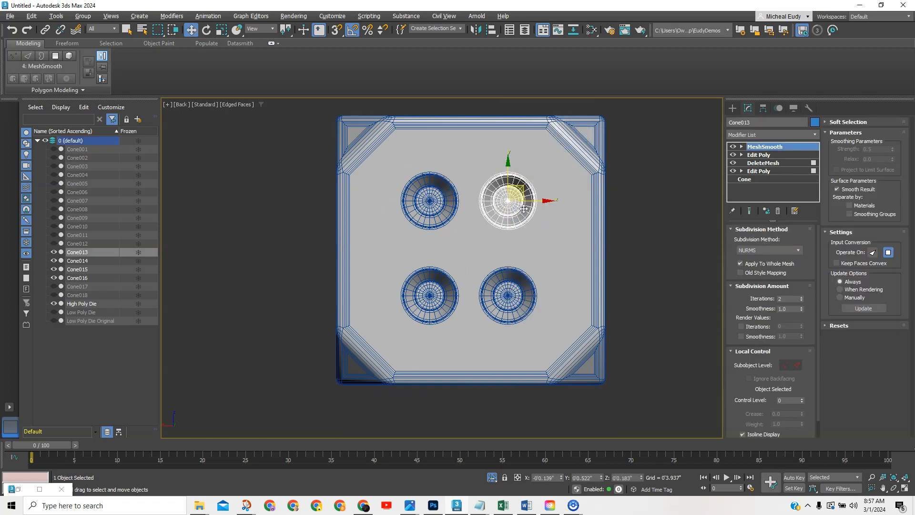
shift+drag(522, 195, 485, 242)
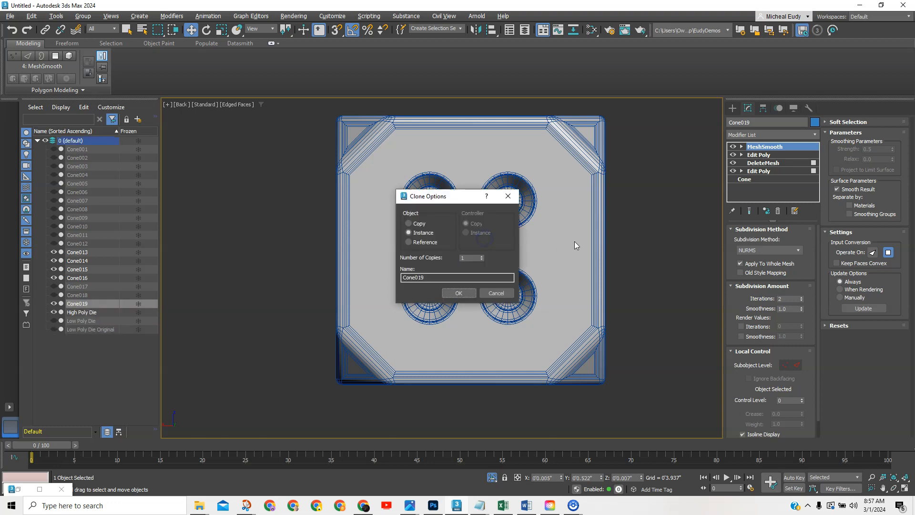
click(458, 293)
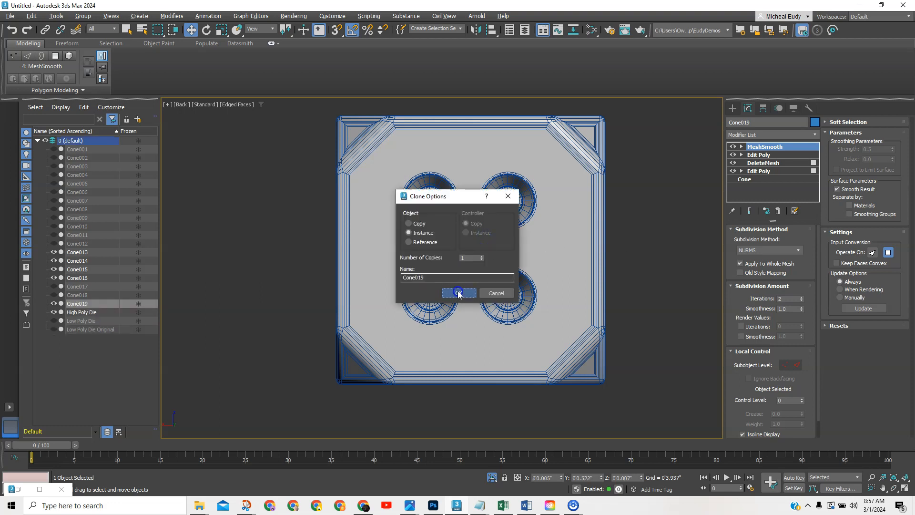
click(630, 248)
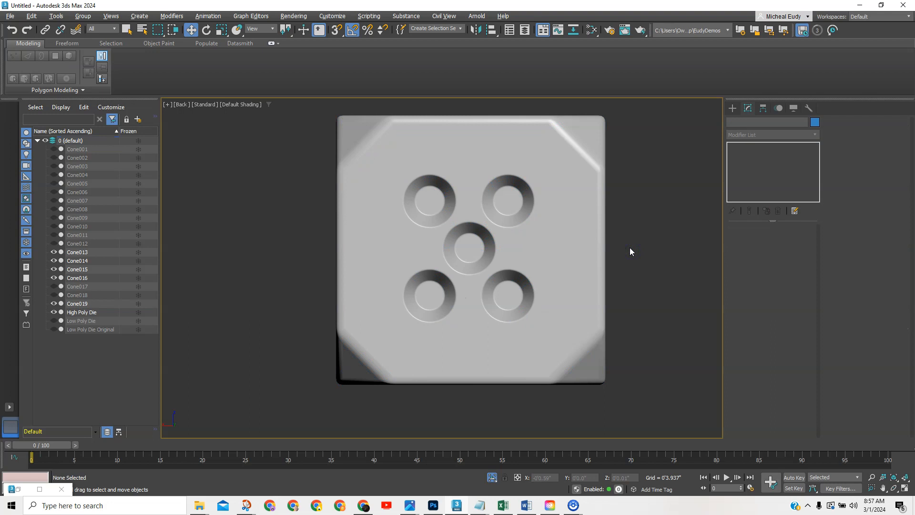
key(F4)
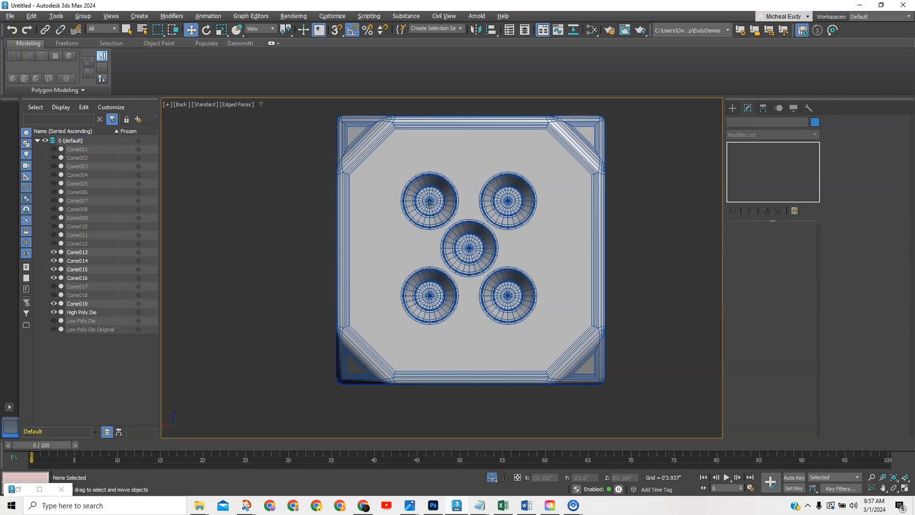
Move the two upper pips upward and the lower pips Cone016 and Cone014 downward.
click(428, 203)
drag(444, 190, 437, 183)
key(ctrl+z)
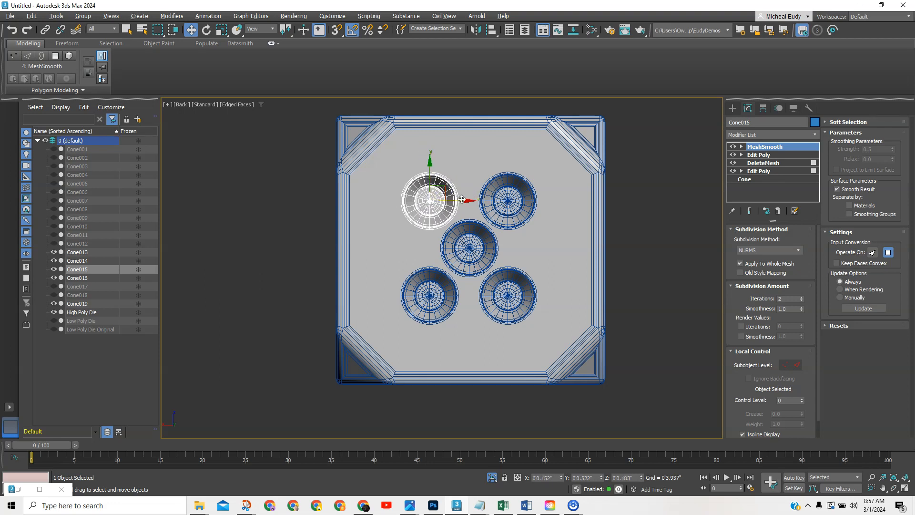
ctrl+click(507, 201)
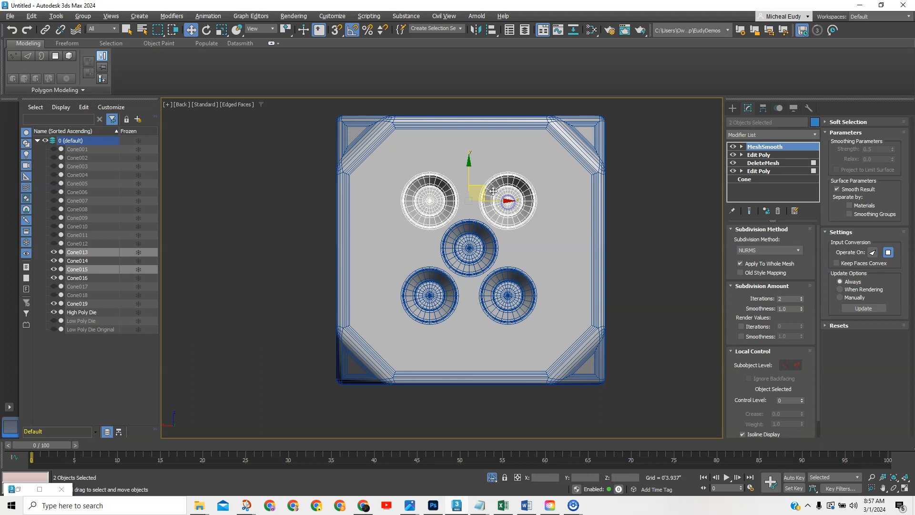
drag(467, 173, 464, 158)
click(441, 308)
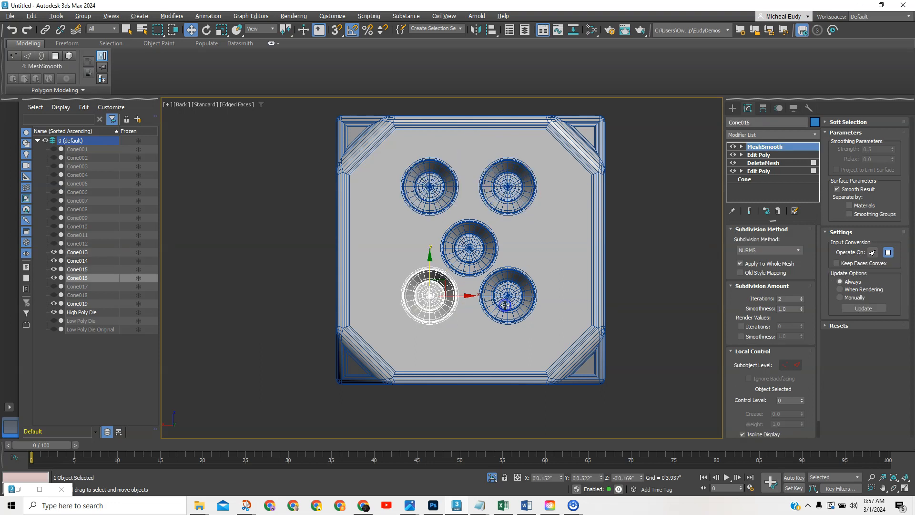
ctrl+click(491, 282)
drag(466, 264, 465, 278)
Shift the two left pips slightly left and the two right pips slightly right.
click(426, 205)
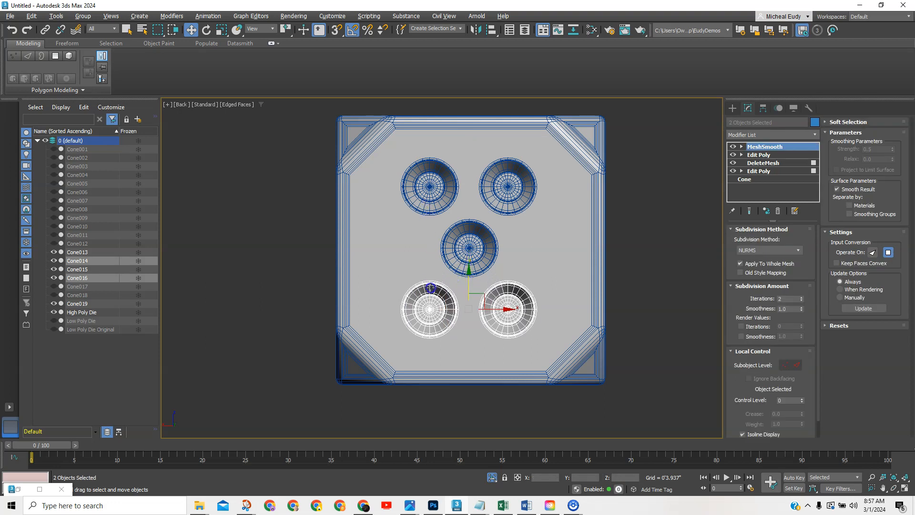
ctrl+click(447, 289)
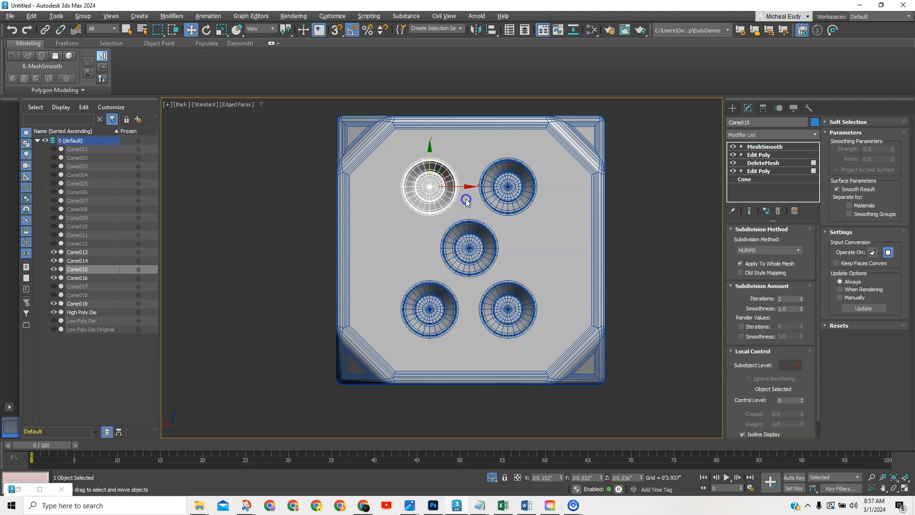
drag(464, 248, 457, 247)
click(501, 204)
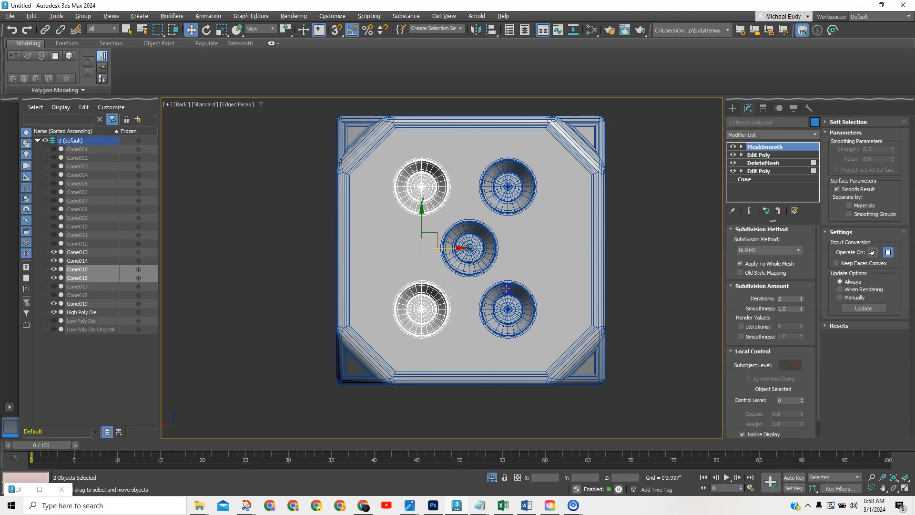
ctrl+drag(528, 253, 538, 204)
drag(545, 248, 547, 248)
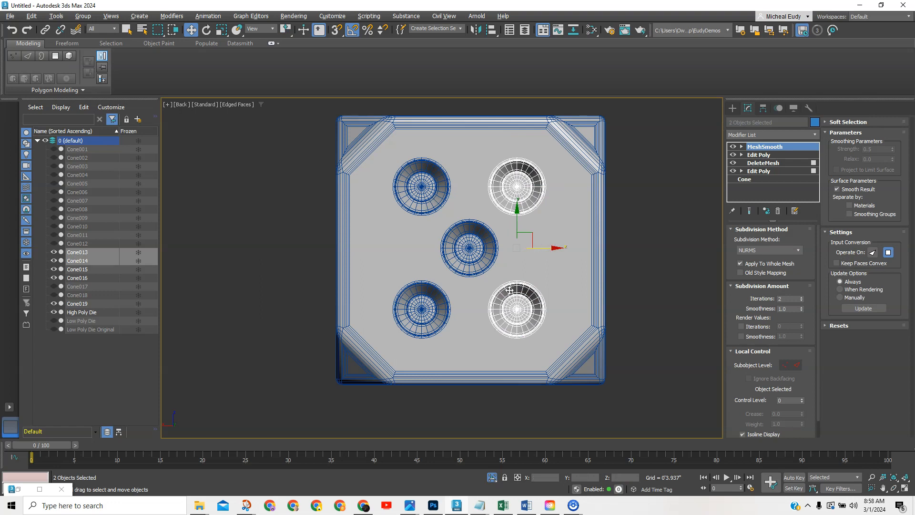
scroll(510, 290, down, 2)
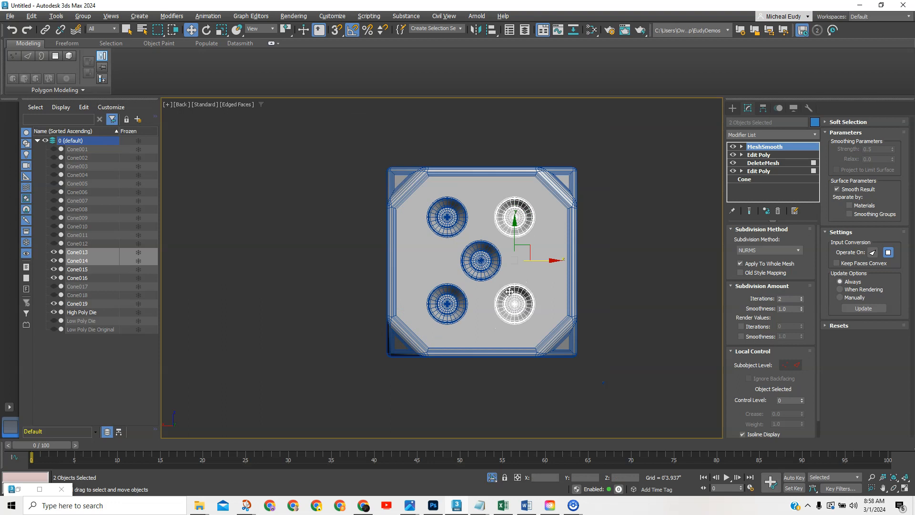
alt+middle_drag(460, 277, 455, 304)
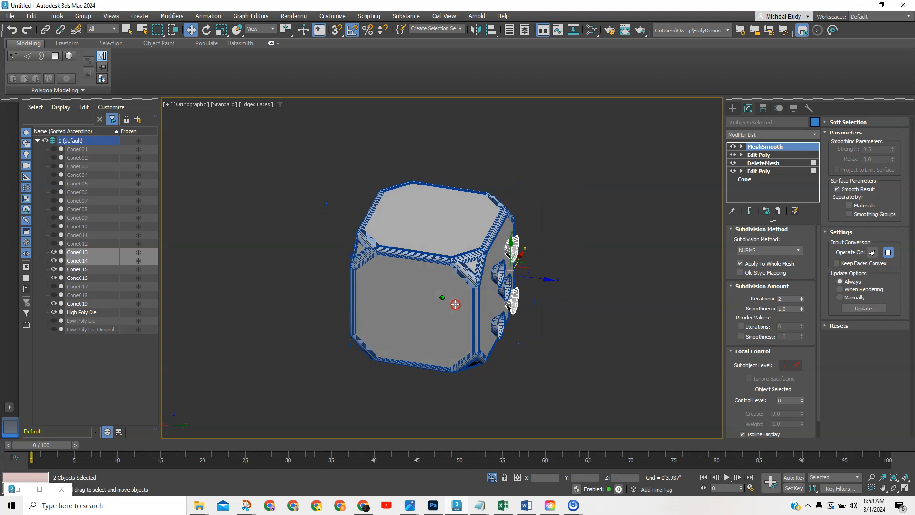
Unhide all cones, delete Cone017 and move Cone018 to the centre of its face.
right_click(583, 205)
click(597, 119)
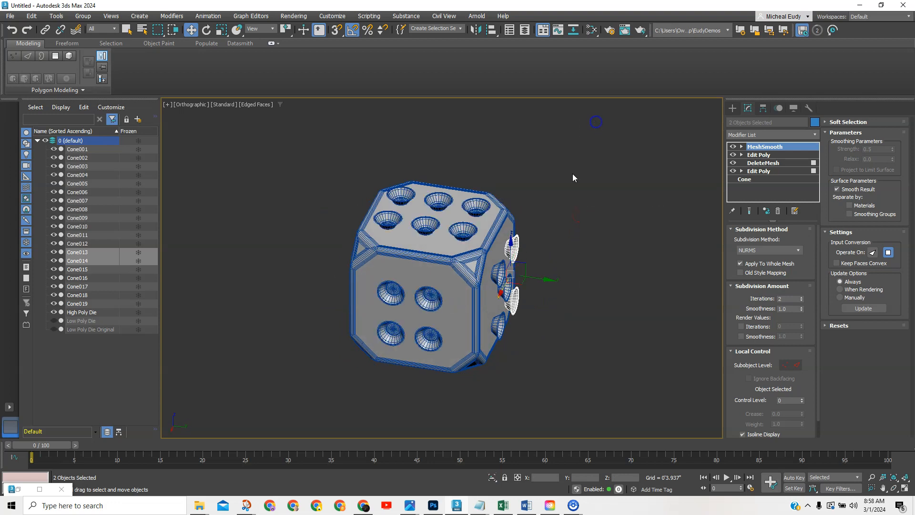
scroll(437, 300, down, 2)
alt+middle_drag(437, 300, 553, 291)
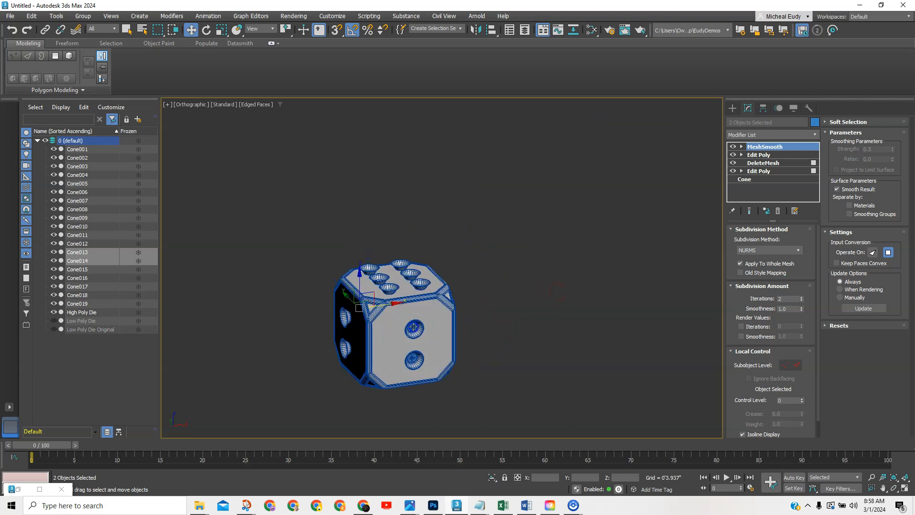
click(413, 327)
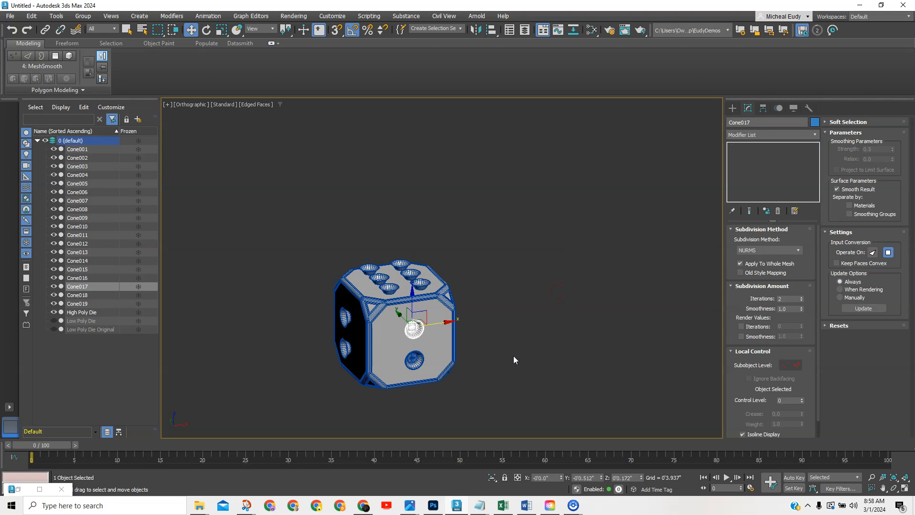
key(Delete)
click(414, 361)
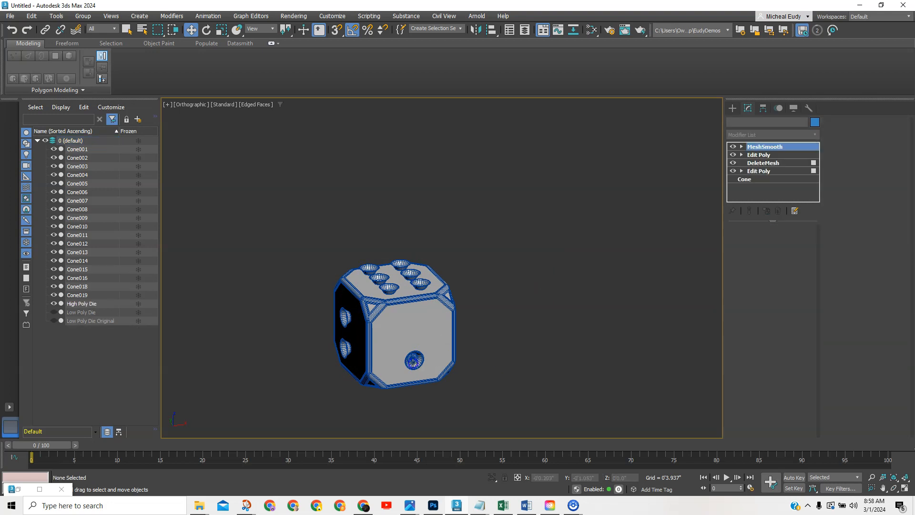
right_click(467, 362)
key(f)
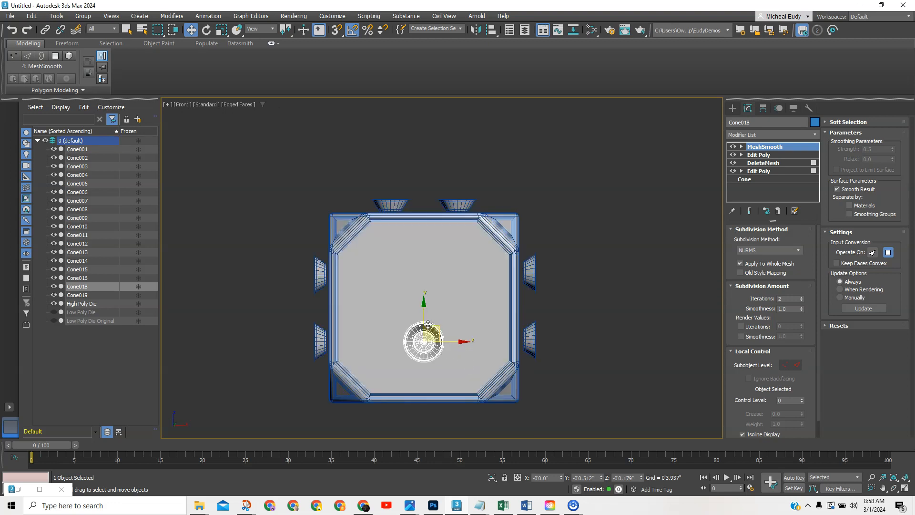
drag(428, 325, 424, 278)
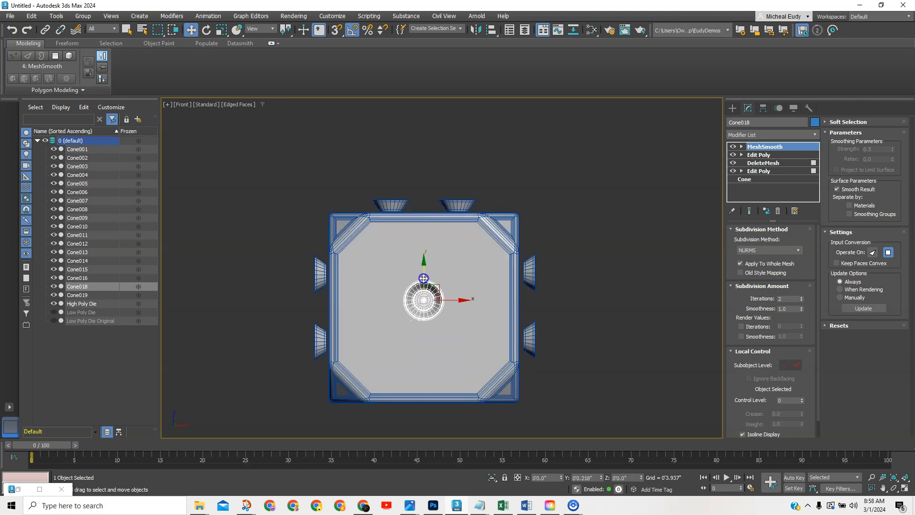
Select the five-pip face's upper-right pip Cone013 and its centre pip.
scroll(545, 308, down, 2)
alt+middle_drag(557, 301, 416, 318)
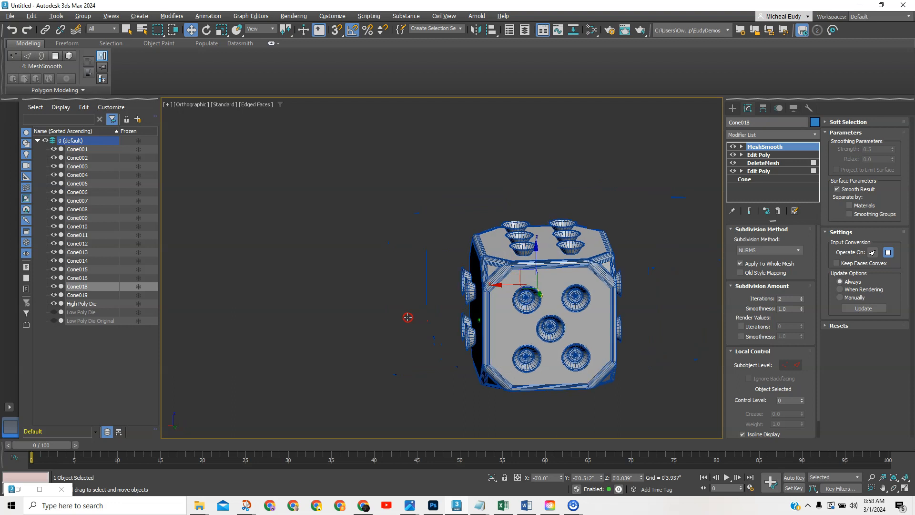
click(578, 294)
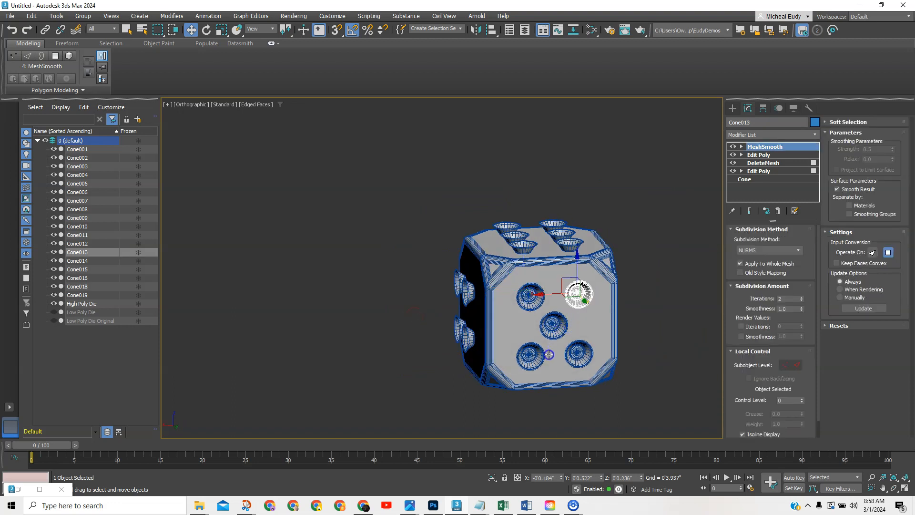
ctrl+click(533, 358)
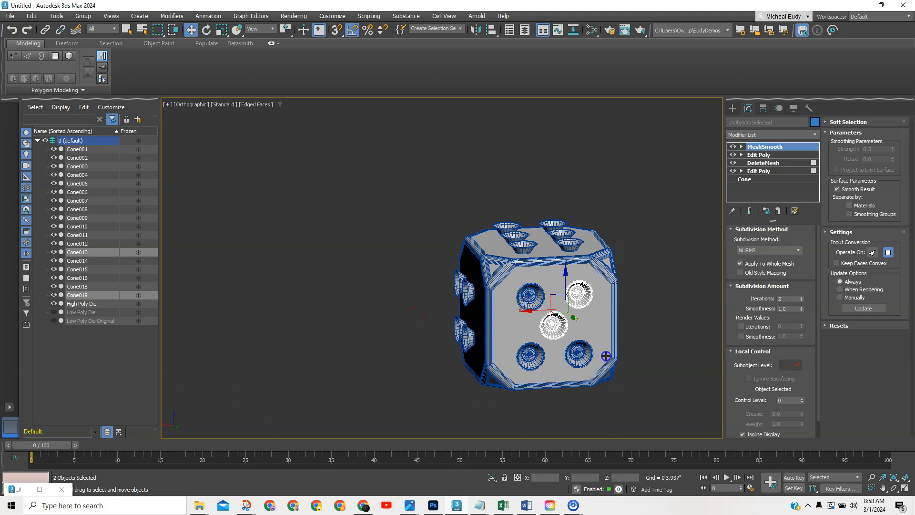
From Right view, rotate-copy the three diagonal pips onto the bottom face as instances Cone020–Cone022.
key(f)
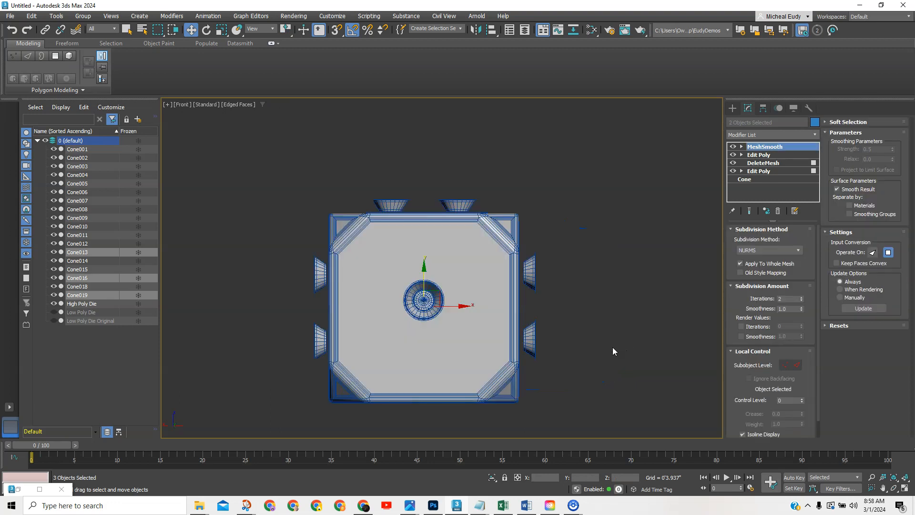
key(v)
key(r)
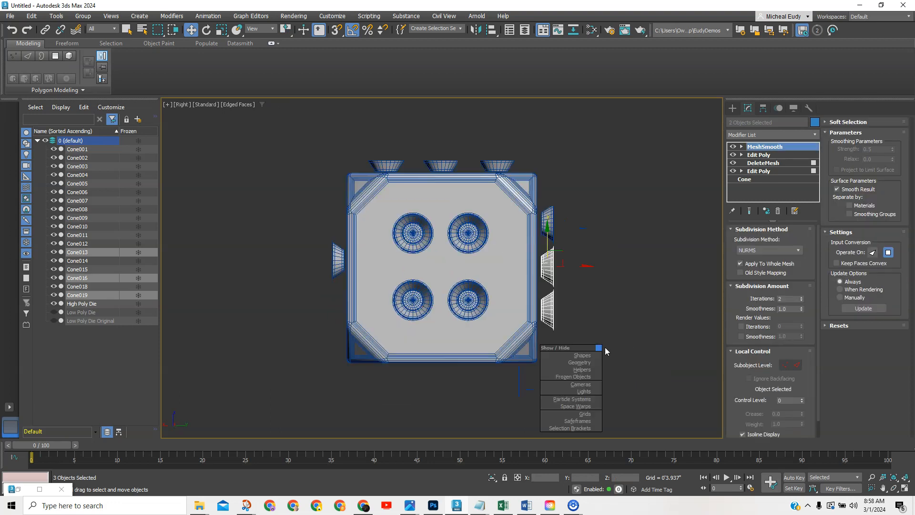
right_click(616, 307)
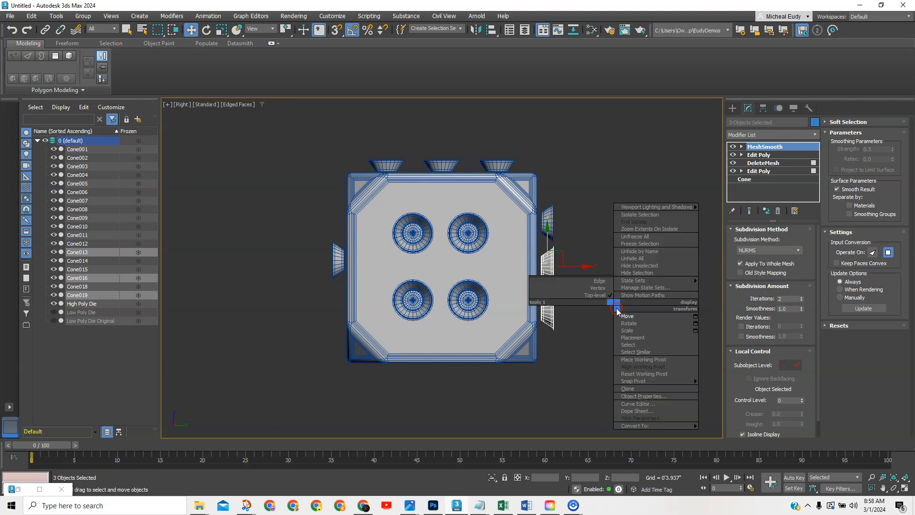
click(629, 321)
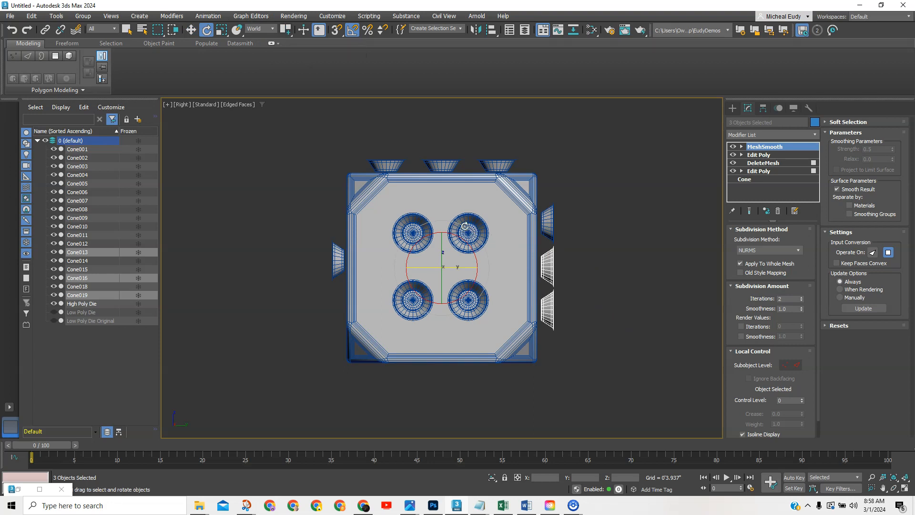
drag(446, 219, 489, 231)
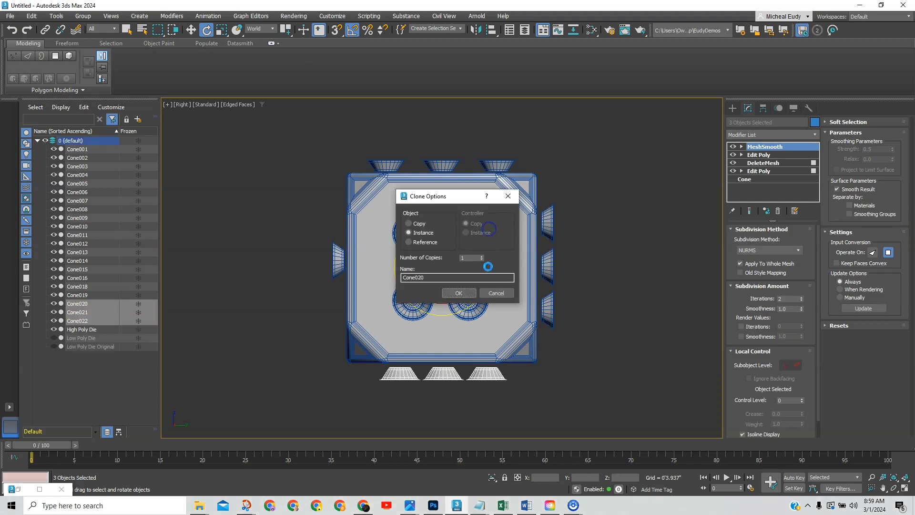
click(462, 292)
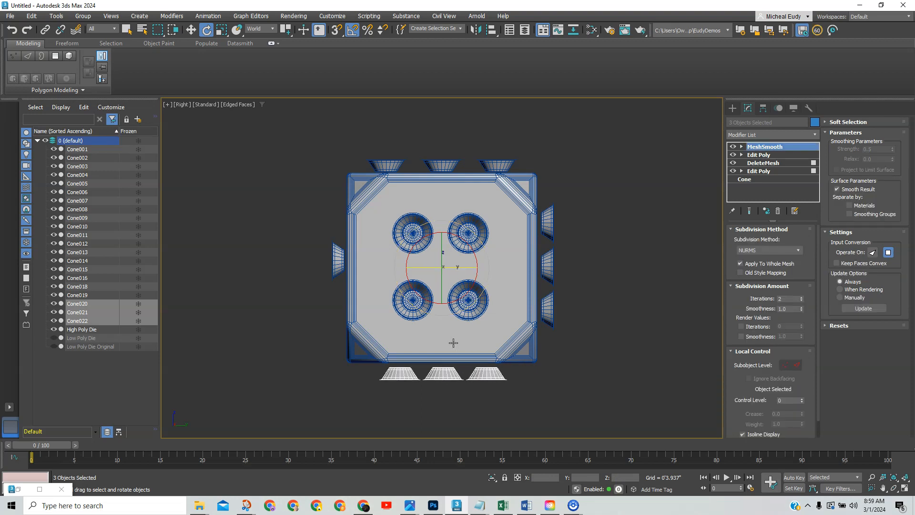
right_click(451, 344)
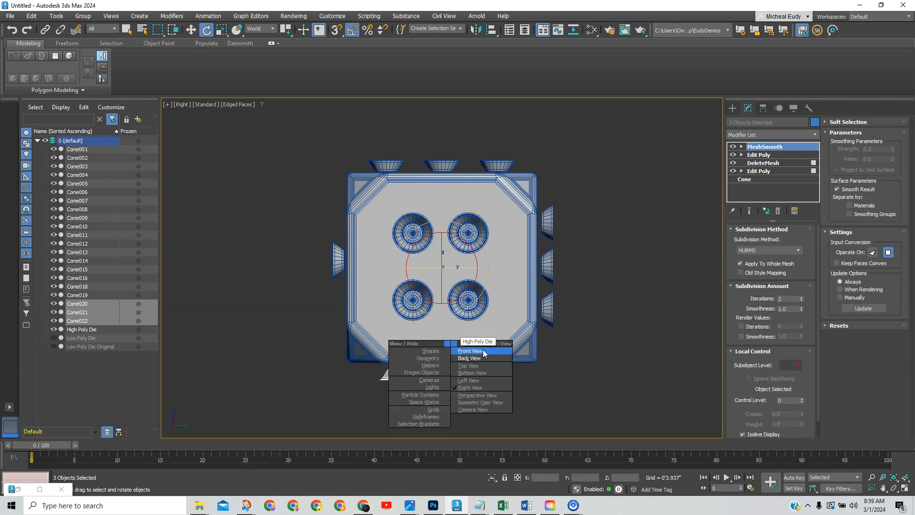
In Top view, move the five top-face pip cones down into the die surface.
click(471, 372)
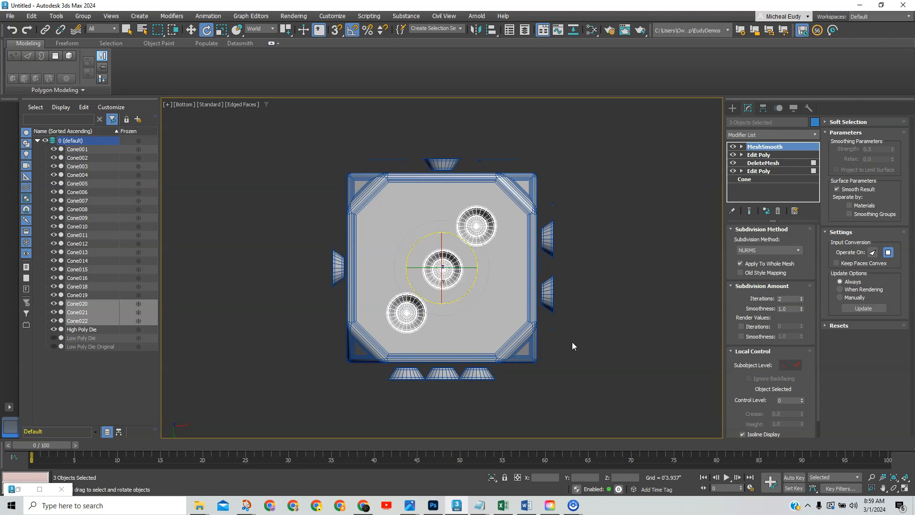
key(v)
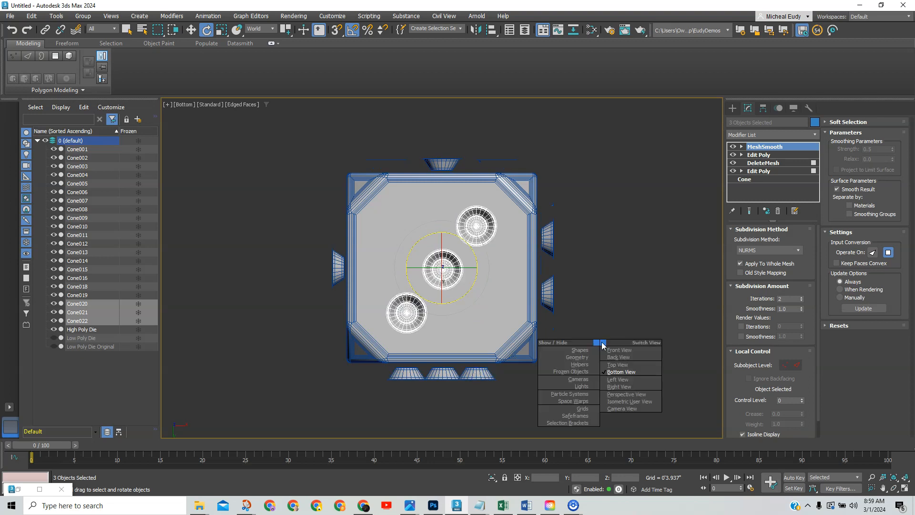
key(t)
middle_drag(537, 336, 618, 356)
drag(440, 142, 506, 147)
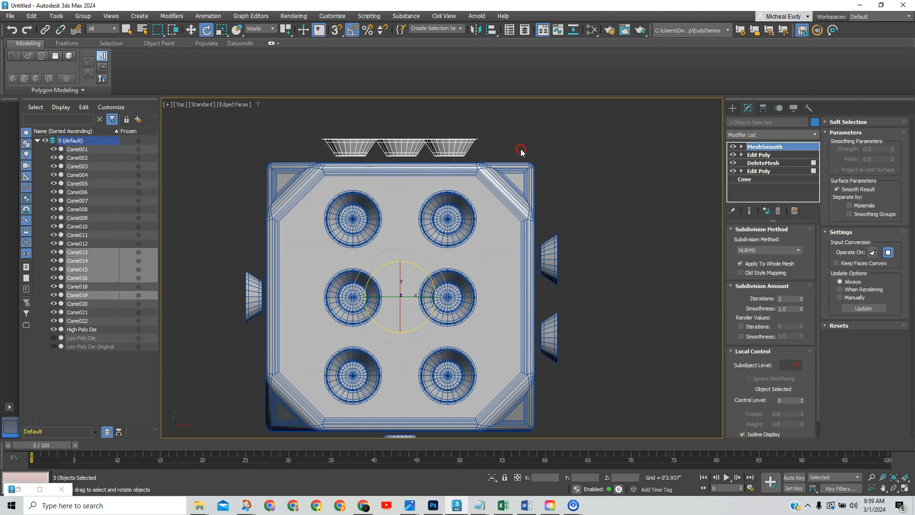
right_click(521, 151)
click(530, 158)
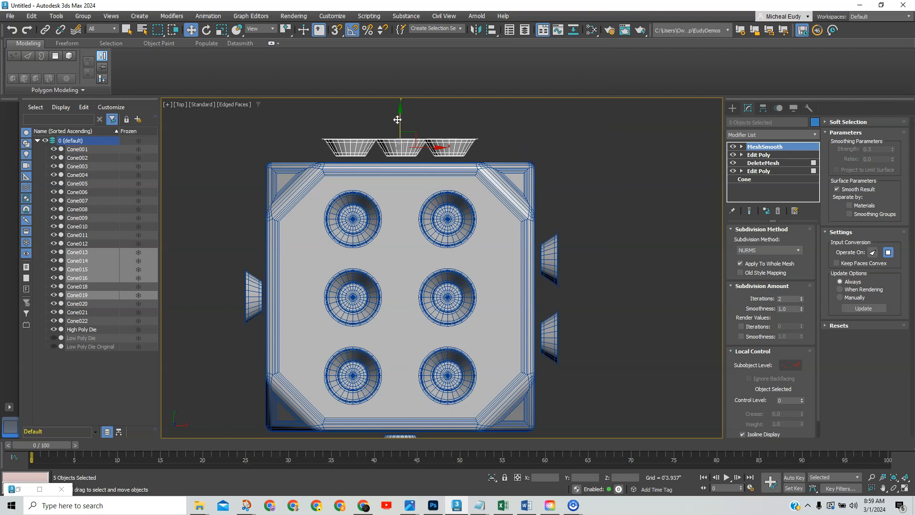
drag(398, 120, 398, 124)
Nudge the four right-face pips slightly left so they sit into the die.
drag(608, 398, 543, 232)
drag(580, 296, 578, 300)
middle_drag(510, 321, 559, 282)
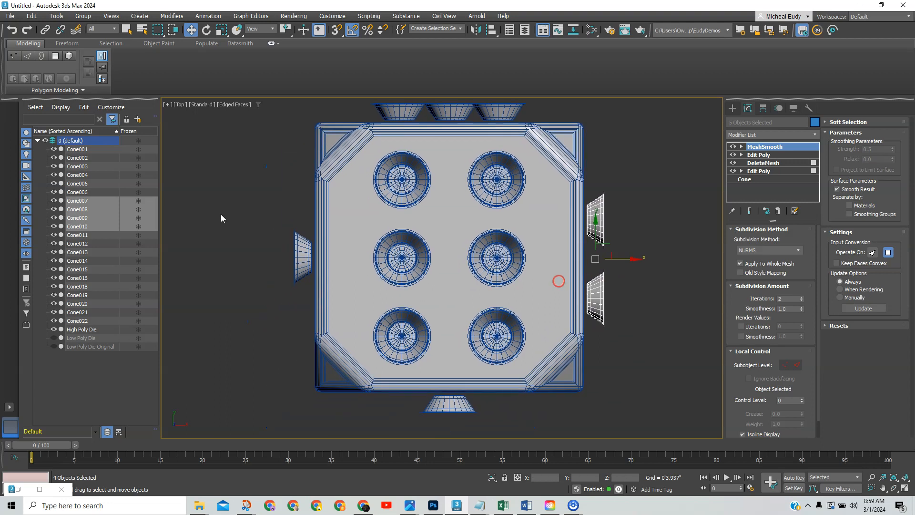
middle_drag(353, 333, 354, 308)
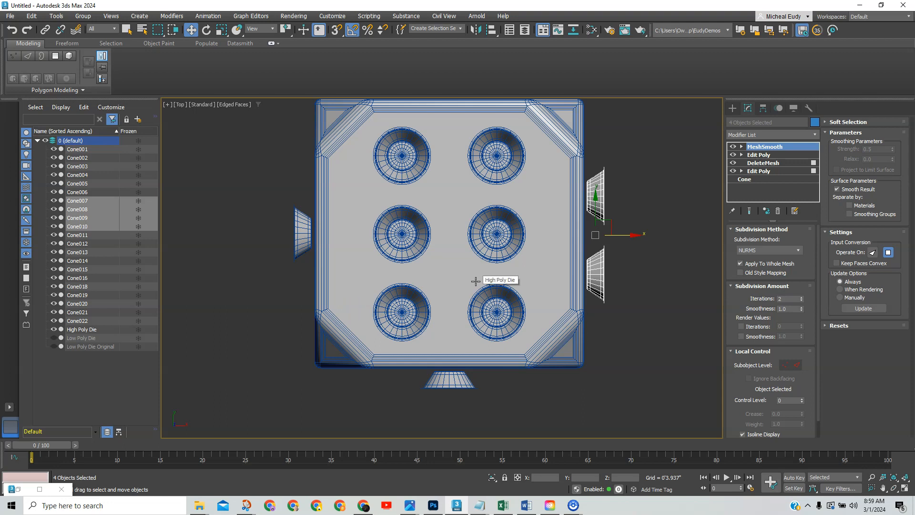
In Right view, move the three bottom-face pips up into the die.
key(v)
key(r)
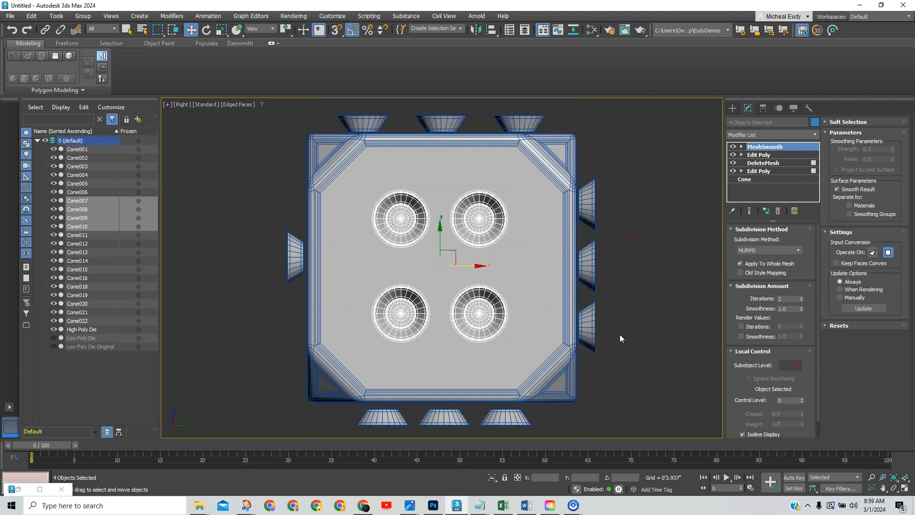
middle_drag(588, 398, 594, 366)
drag(541, 393, 358, 382)
drag(455, 379, 455, 378)
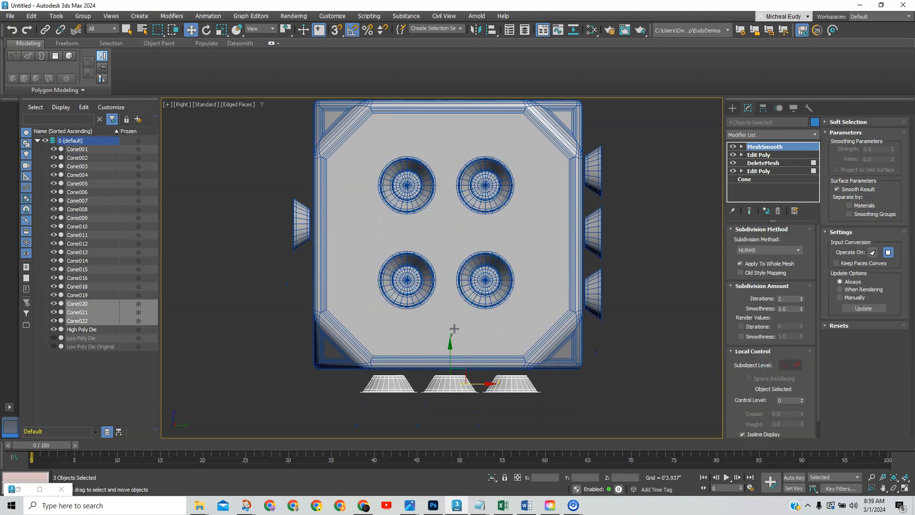
click(447, 346)
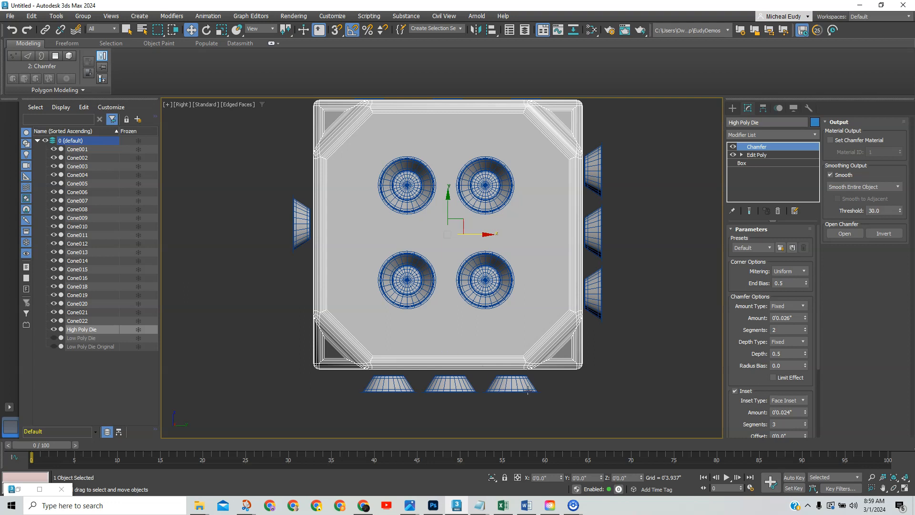
click(559, 397)
drag(571, 396, 366, 384)
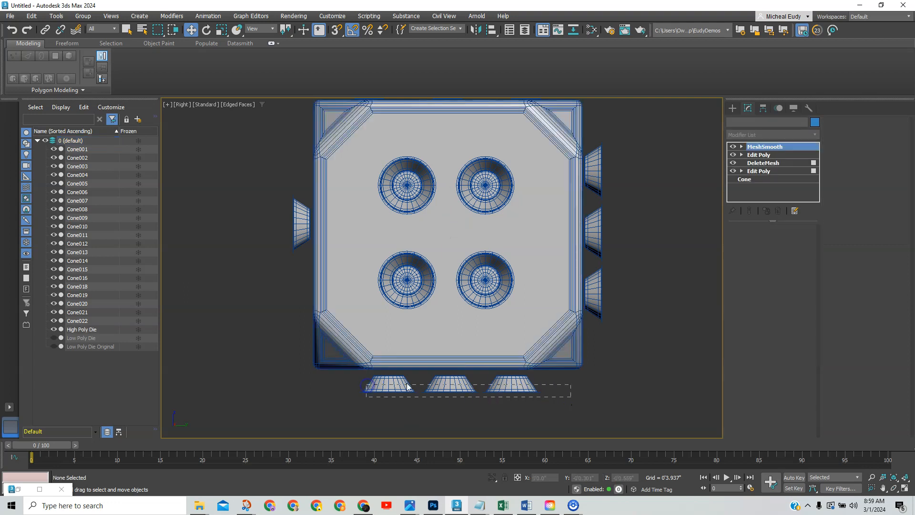
drag(449, 352, 449, 348)
middle_drag(621, 239, 516, 295)
scroll(592, 265, down, 2)
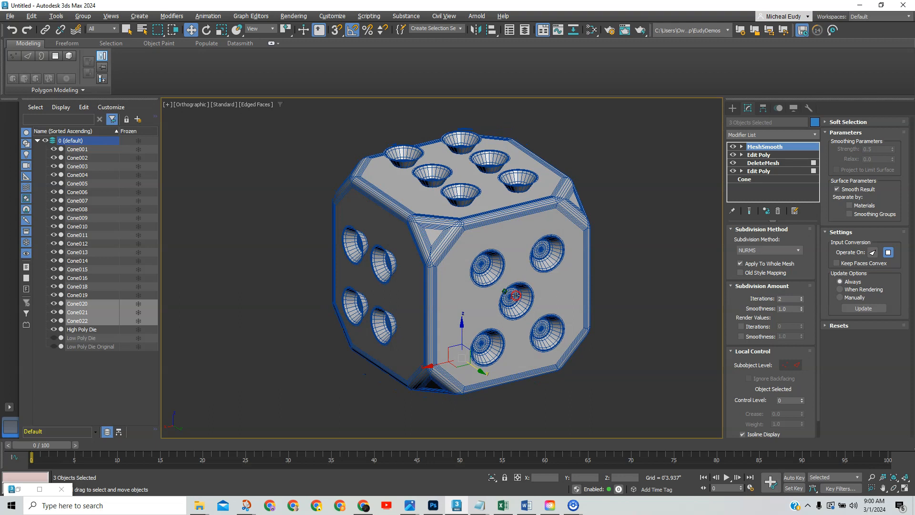
Batch-rename Cone001–Cone022 to numbered Die Holes000–020, then add High Poly Die to the selection.
click(629, 292)
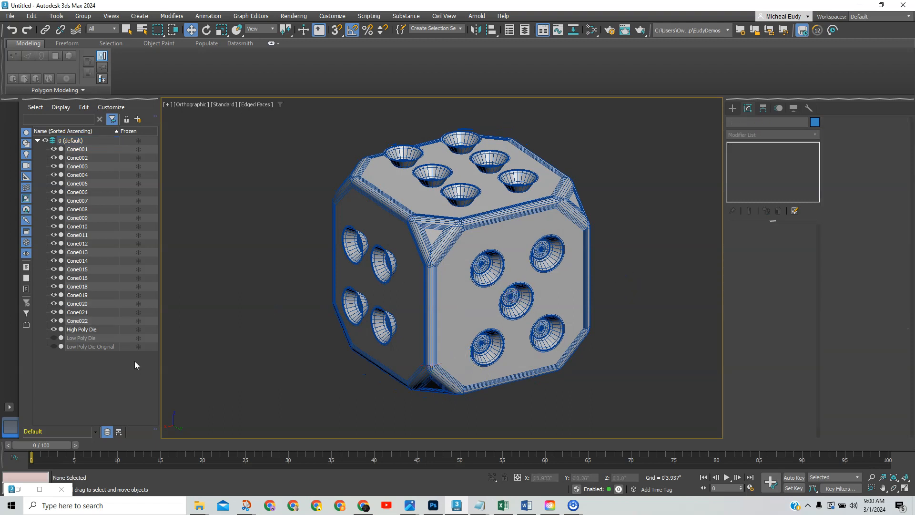
click(76, 321)
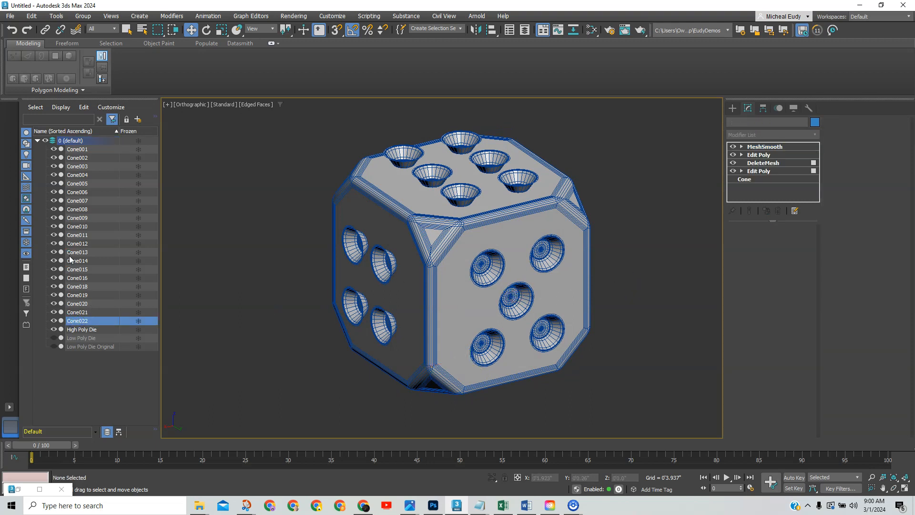
shift+click(77, 149)
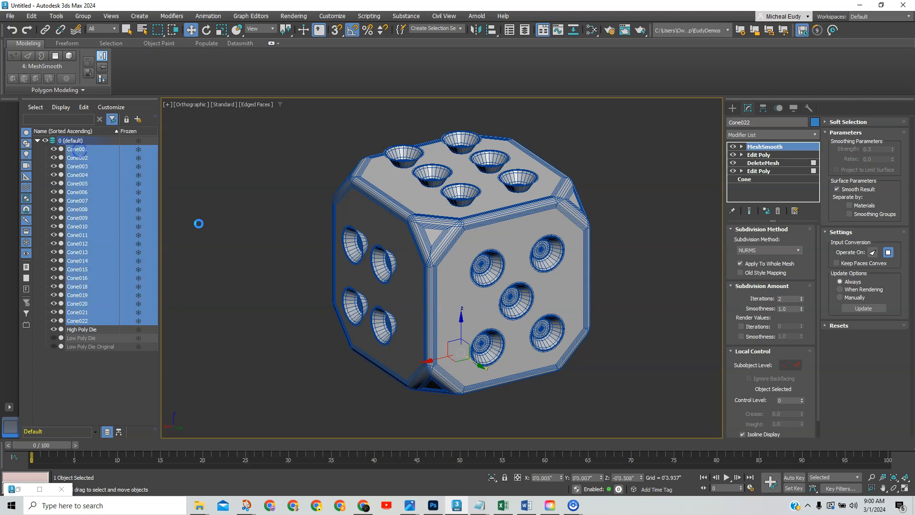
click(56, 16)
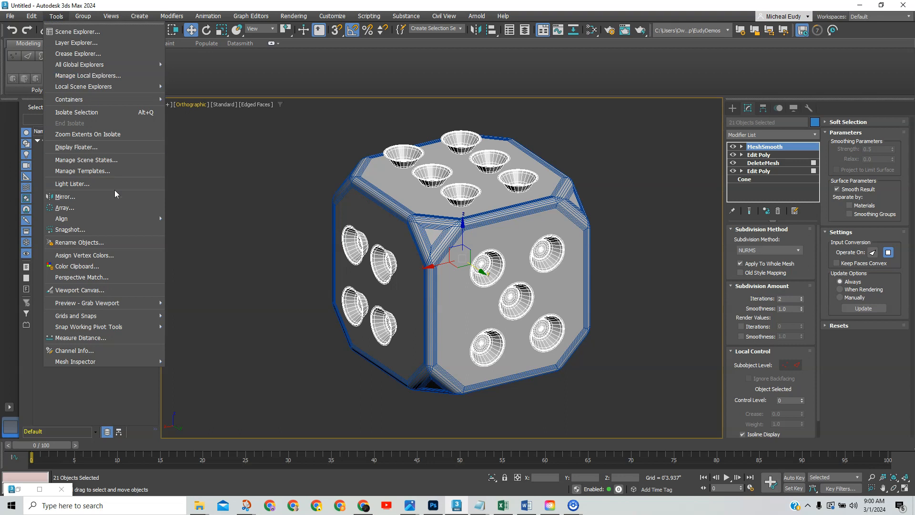
click(80, 242)
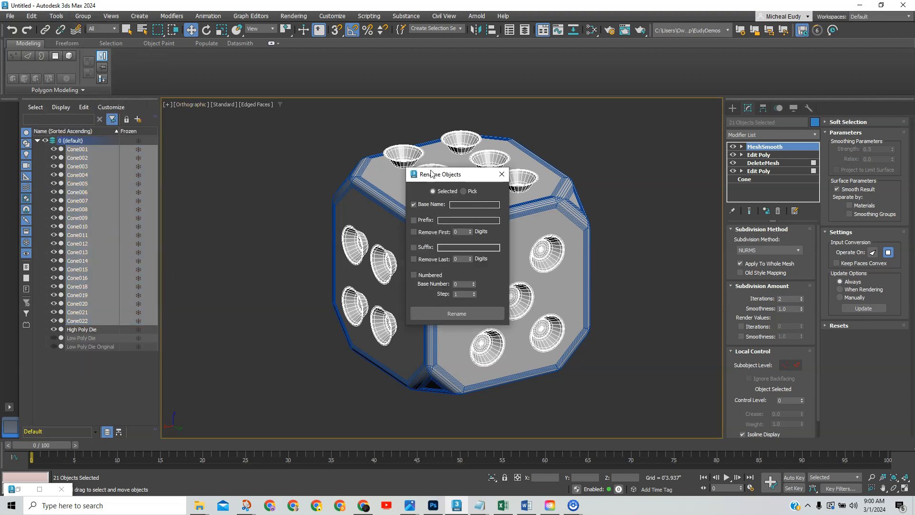
drag(432, 175, 619, 151)
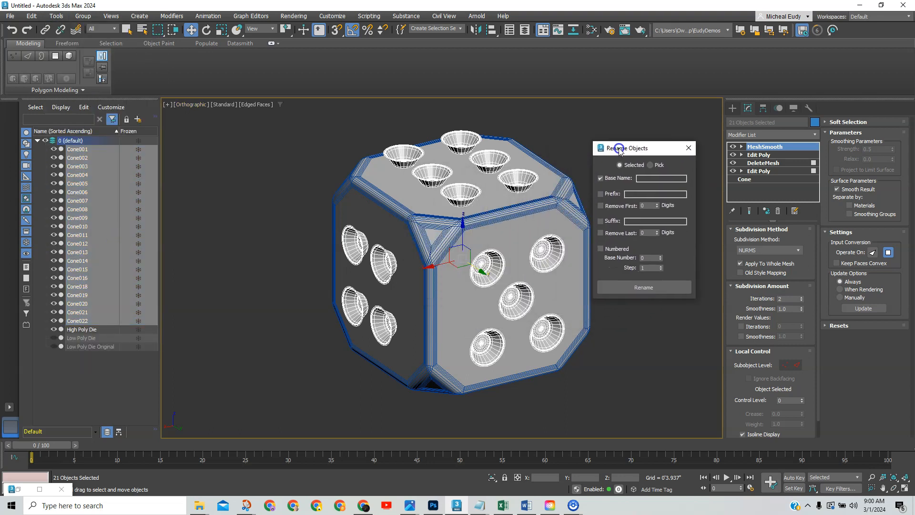
click(639, 179)
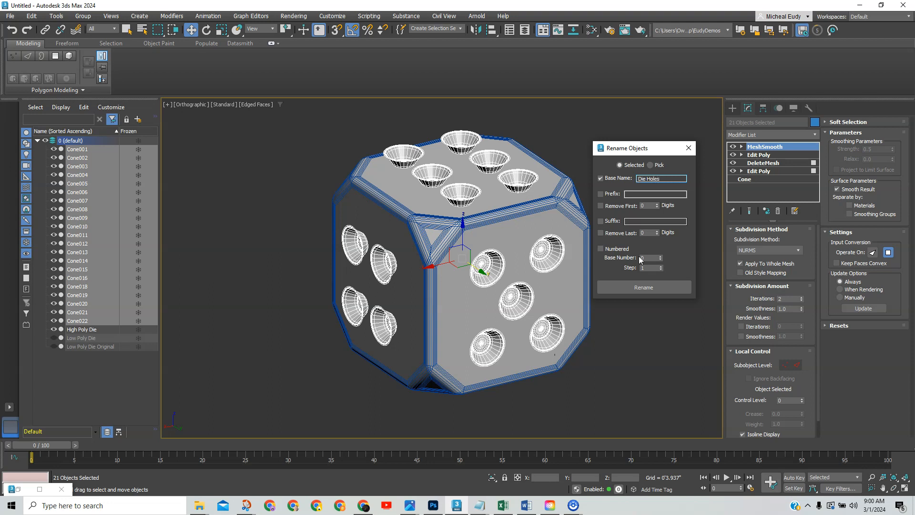
click(600, 248)
click(638, 285)
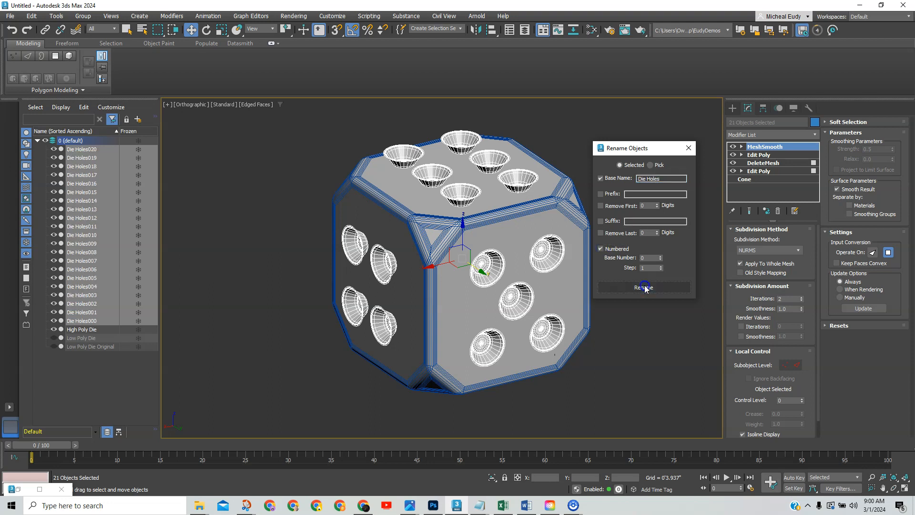
click(689, 148)
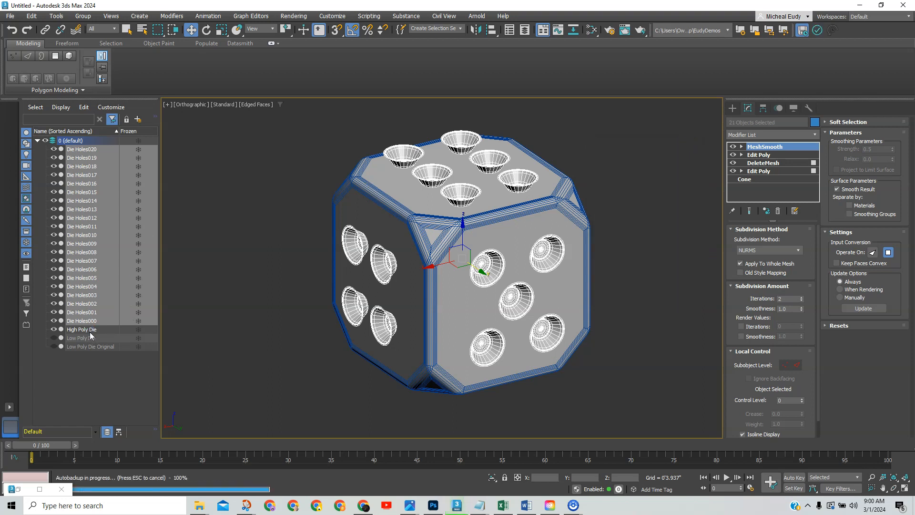
ctrl+click(84, 331)
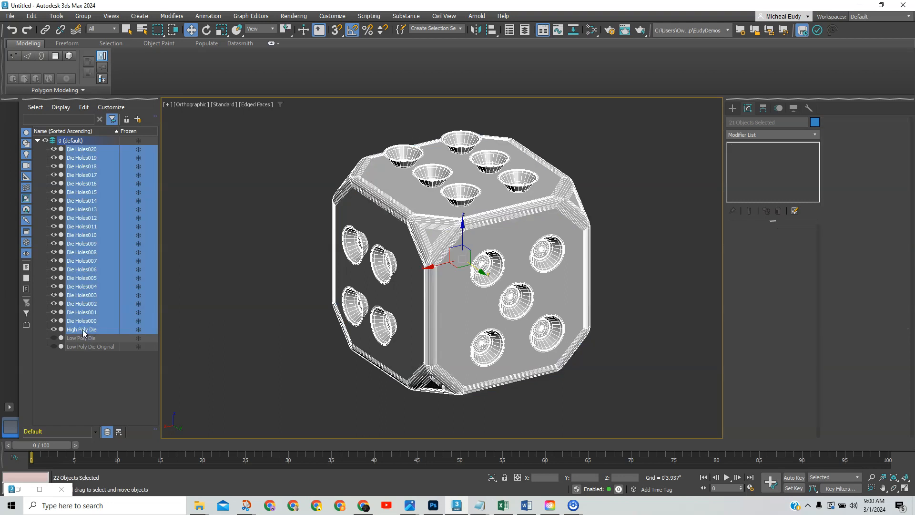
Put the pips and High Poly Die on a new layer named 'High Poly'.
click(118, 433)
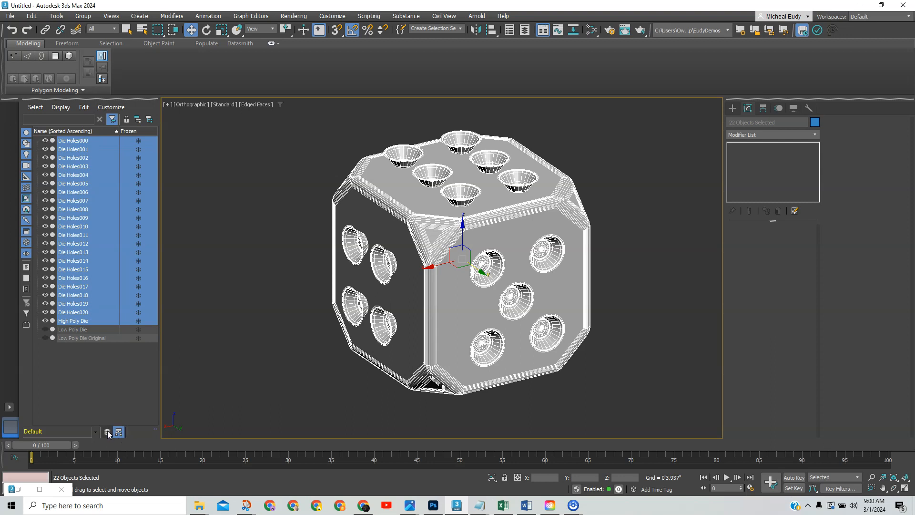
click(108, 432)
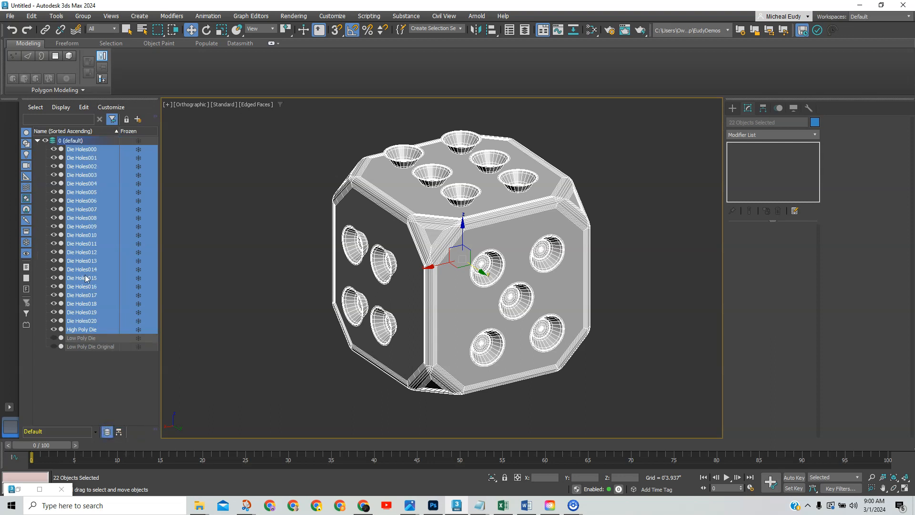
right_click(96, 232)
click(86, 248)
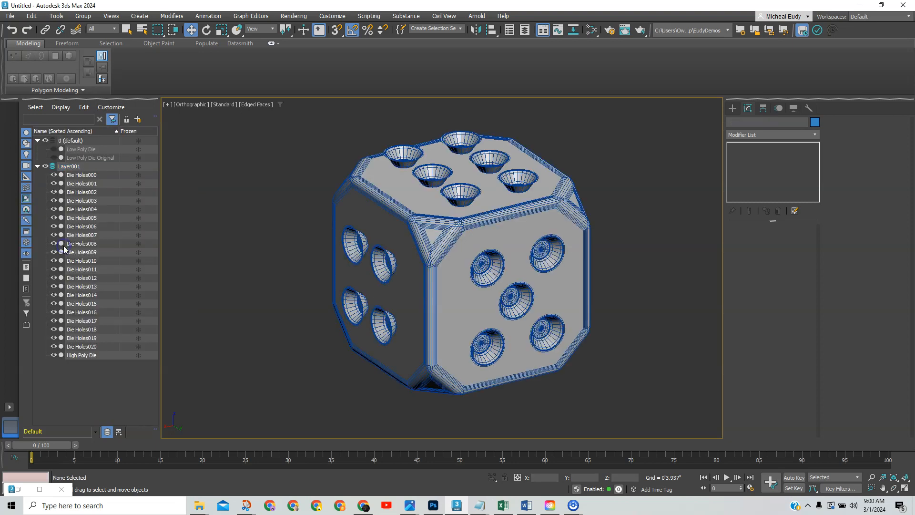
click(70, 166)
click(70, 166)
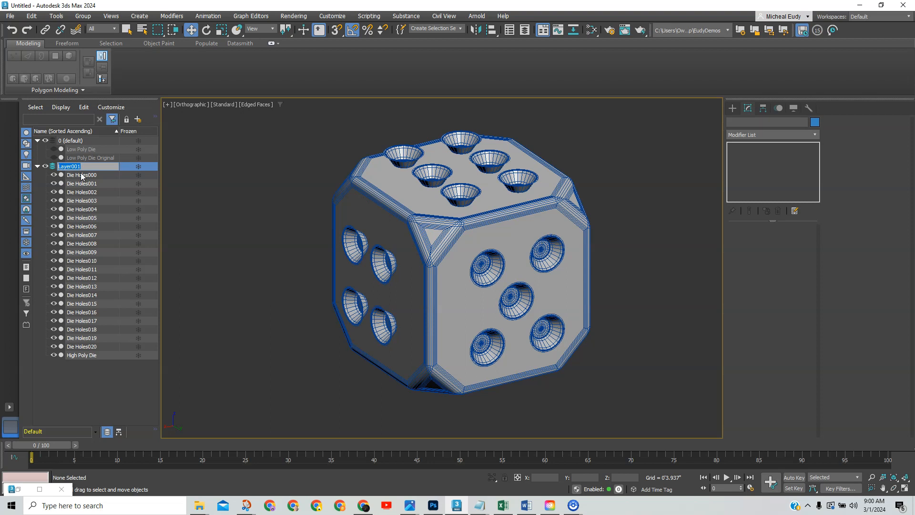
text(High Poly)
key(Return)
Hide the High Poly layer, then unhide and select the Low Poly Die.
click(47, 167)
click(47, 166)
click(46, 166)
click(46, 166)
click(46, 166)
click(53, 148)
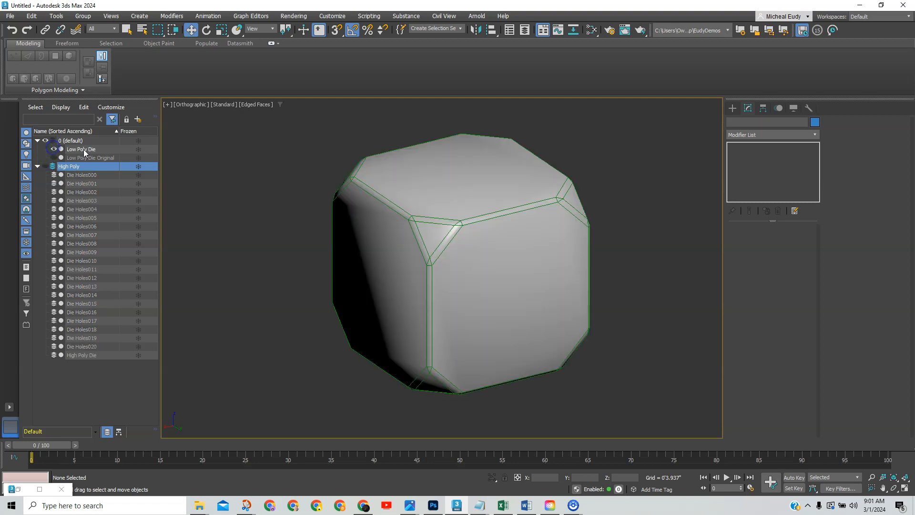
click(84, 149)
Create a new layer holding the Low Poly Die and name it 'Low Poly'.
right_click(95, 148)
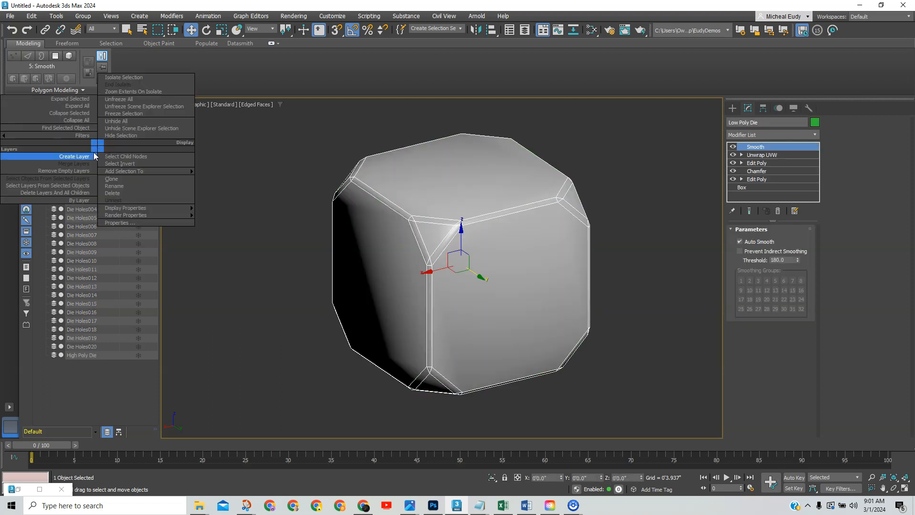
click(71, 158)
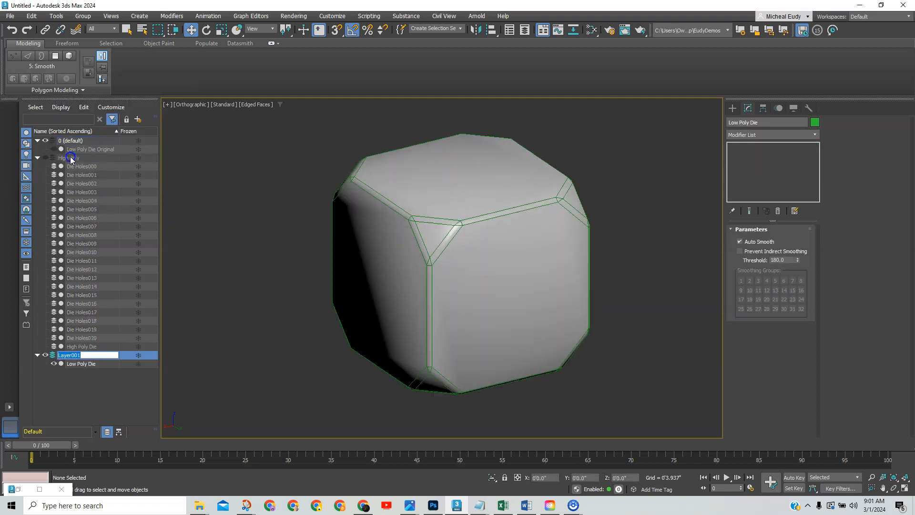
click(74, 356)
text(Low Poly)
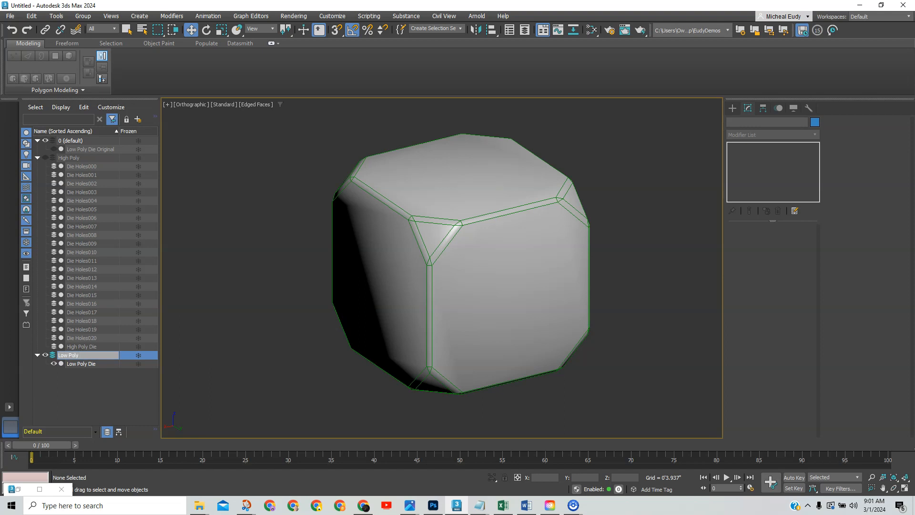
key(Return)
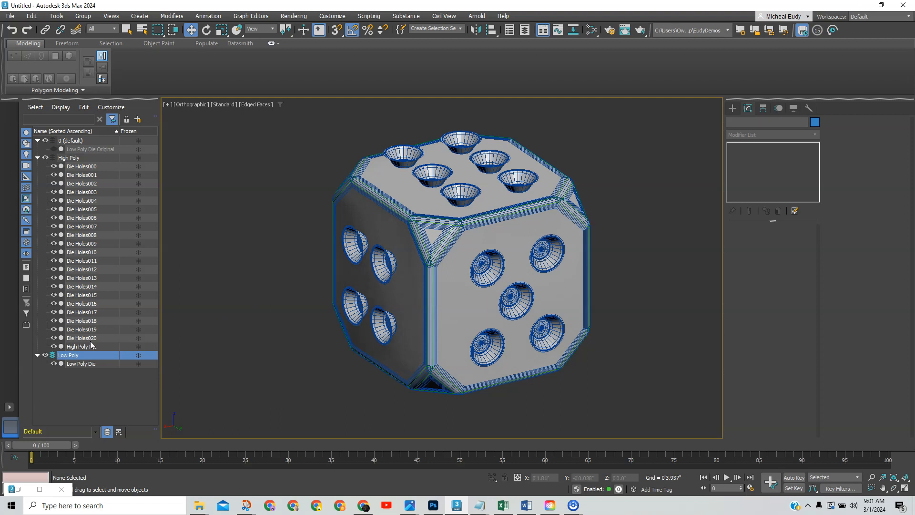
Make 0 (default) the current layer and reselect the Low Poly Die.
click(51, 140)
click(74, 141)
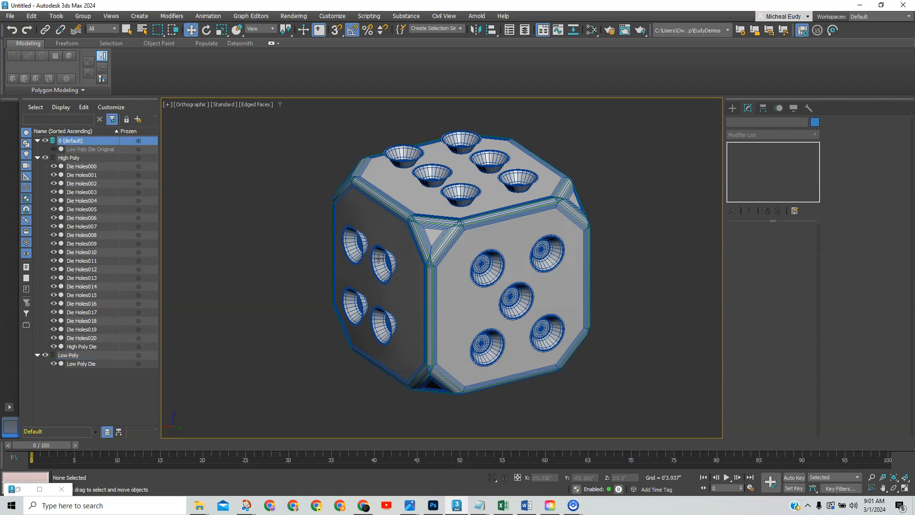
click(75, 356)
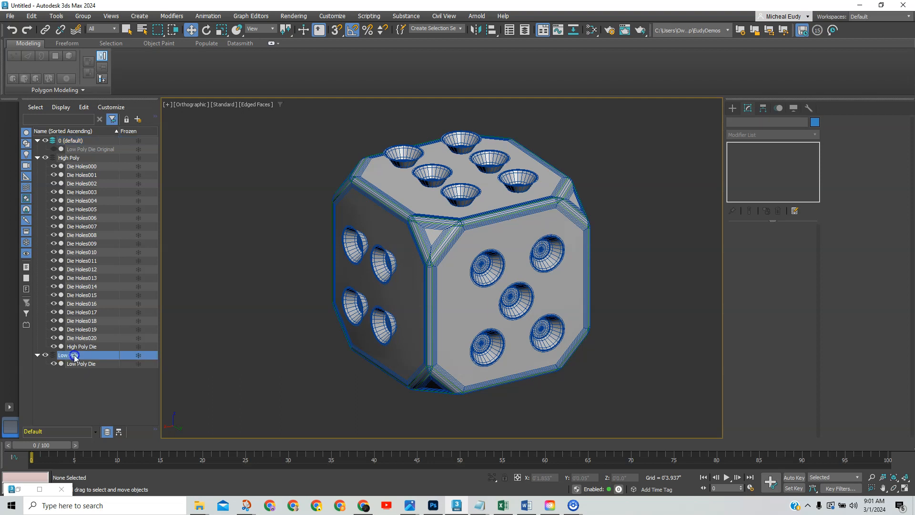
click(79, 365)
middle_drag(591, 220, 564, 226)
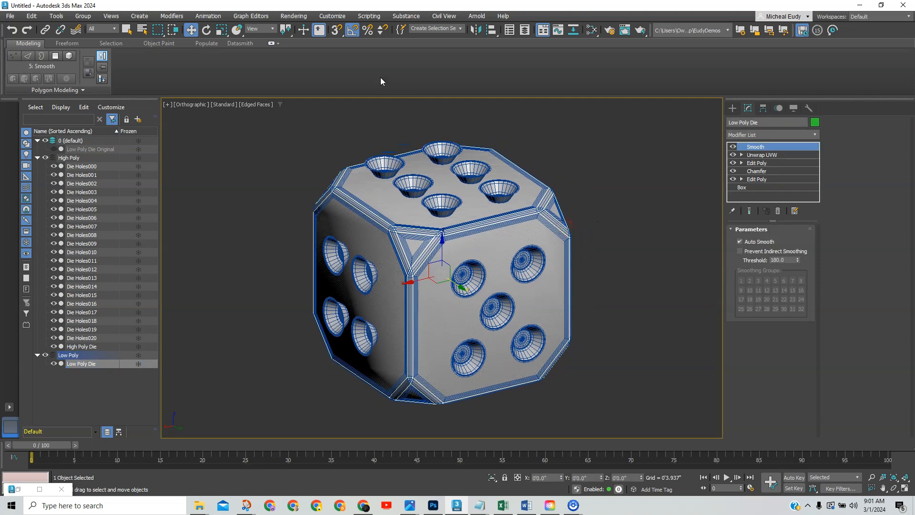
In Bake to Texture, add a 1024 Normal map to the Low Poly Die.
click(293, 16)
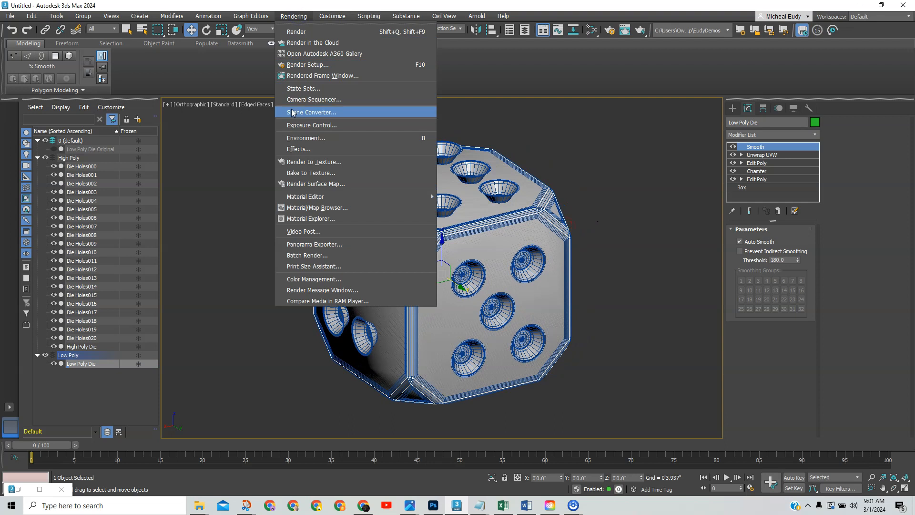
click(294, 175)
drag(395, 98, 406, 75)
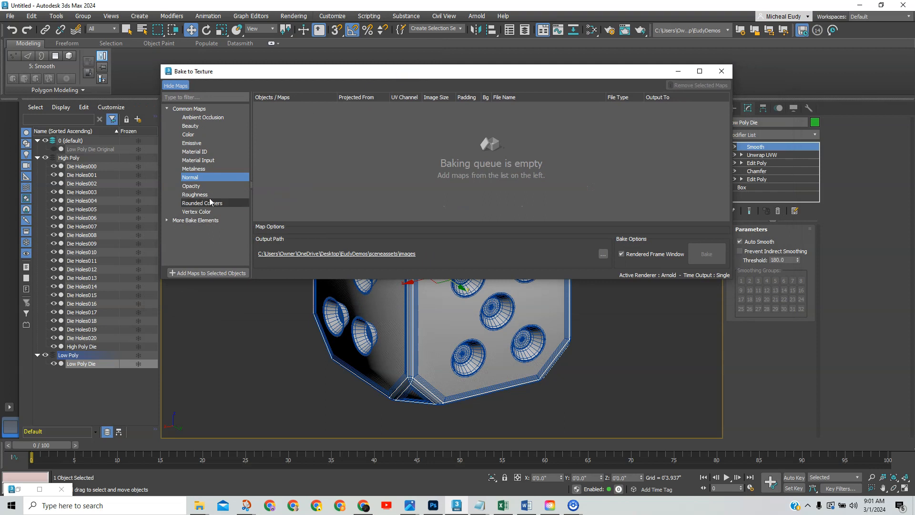
click(194, 178)
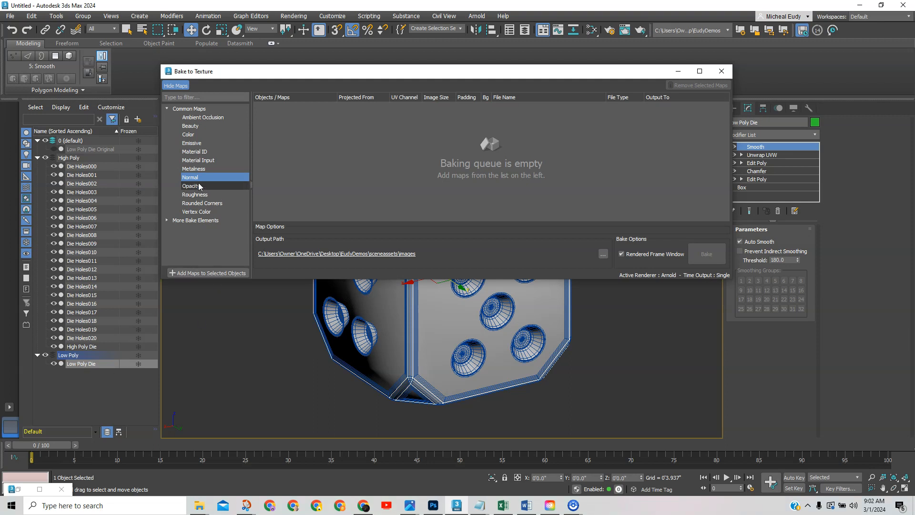
click(210, 273)
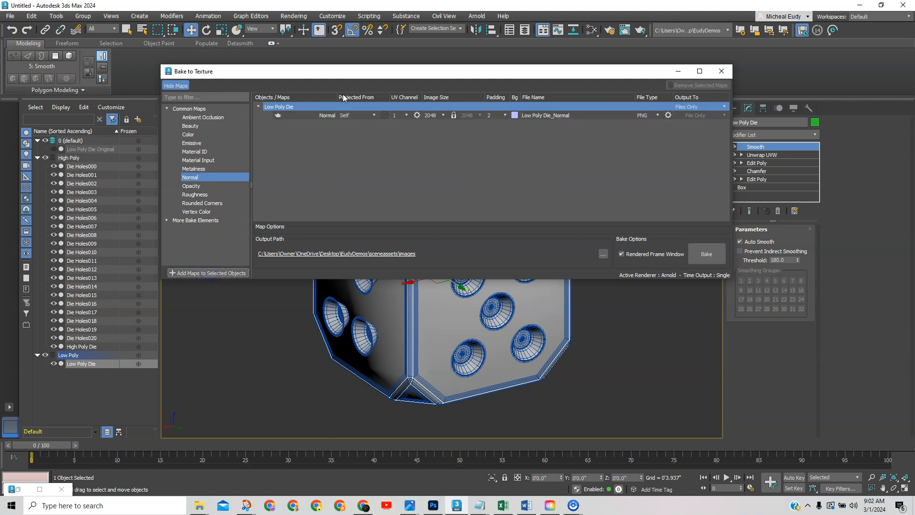
drag(396, 74, 390, 90)
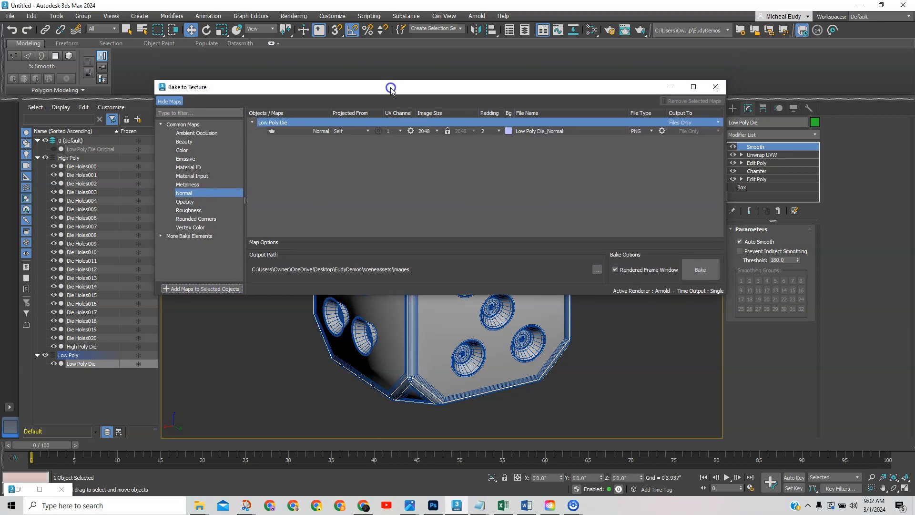
click(435, 131)
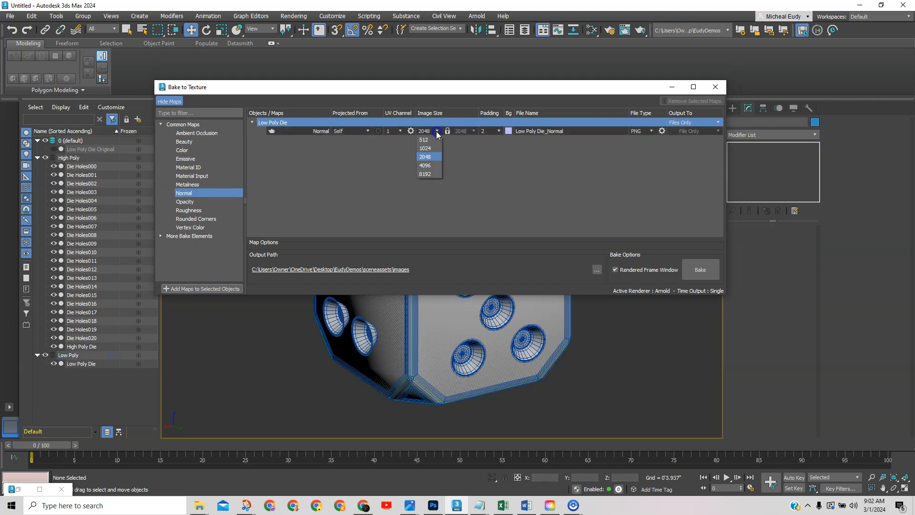
click(429, 149)
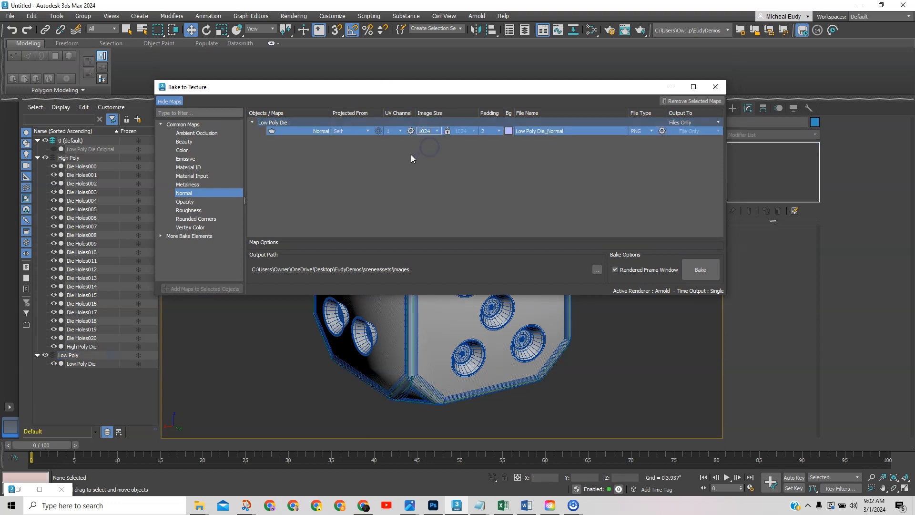
Set the projection source to all objects from Die Holes000 through High Poly Die.
click(368, 131)
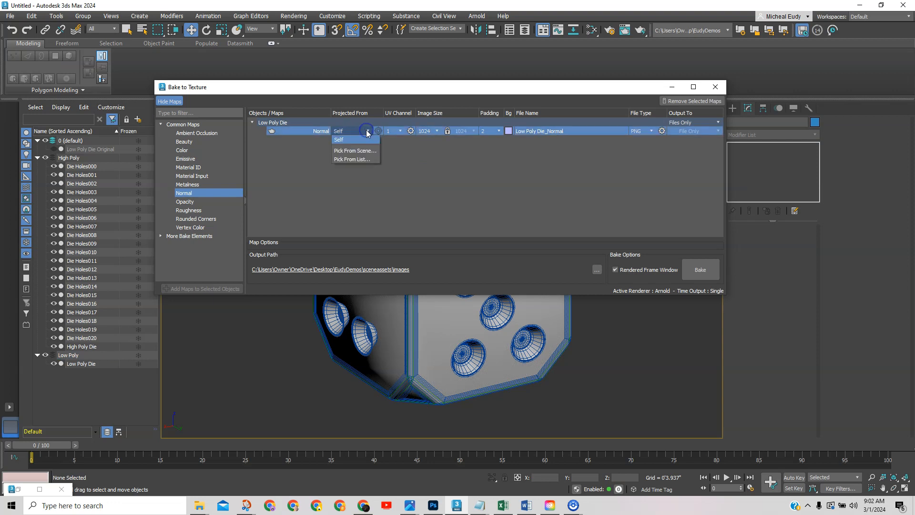
click(358, 160)
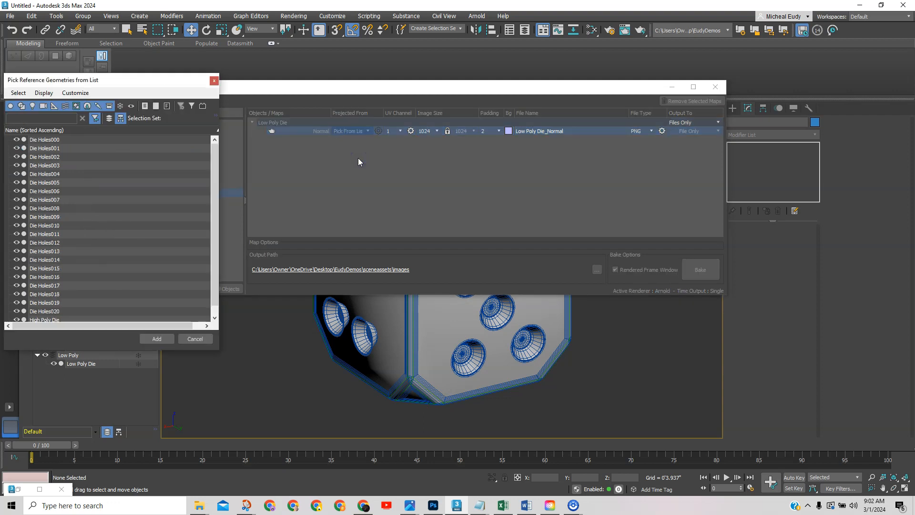
drag(145, 86, 214, 70)
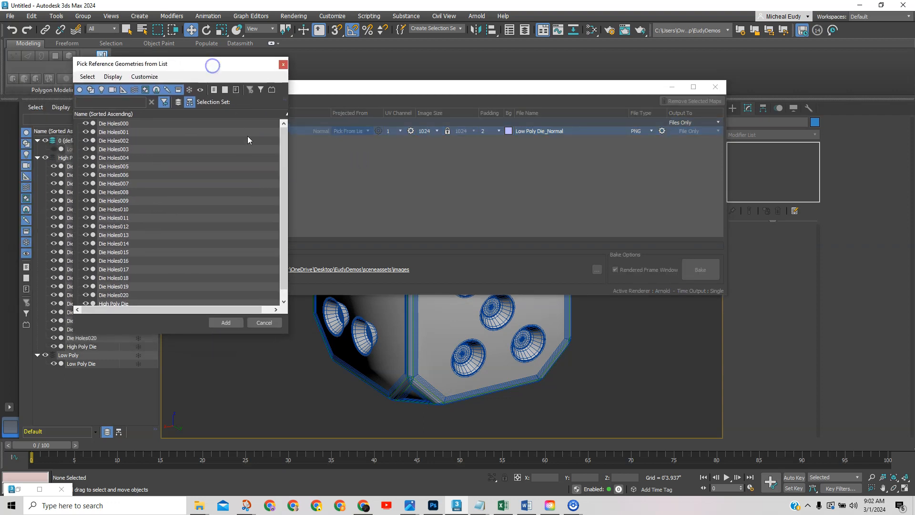
click(137, 123)
drag(282, 175, 273, 224)
shift+click(129, 296)
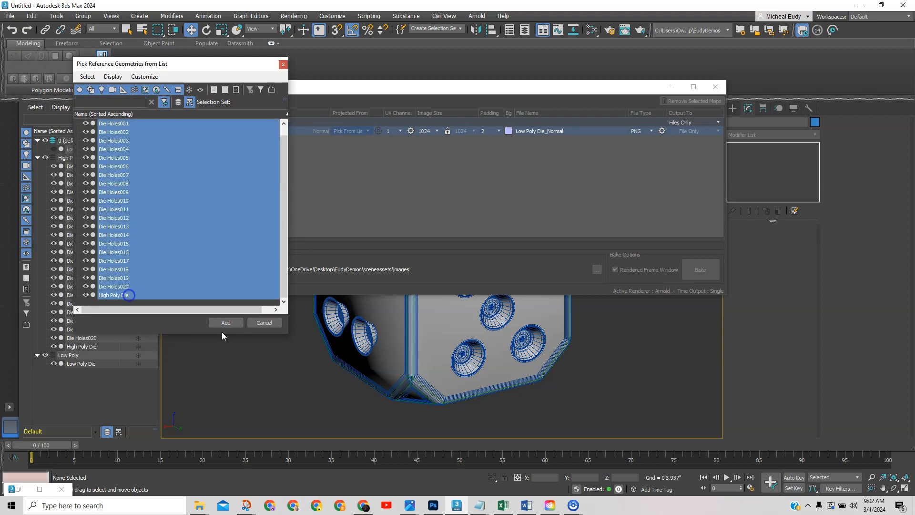
click(226, 323)
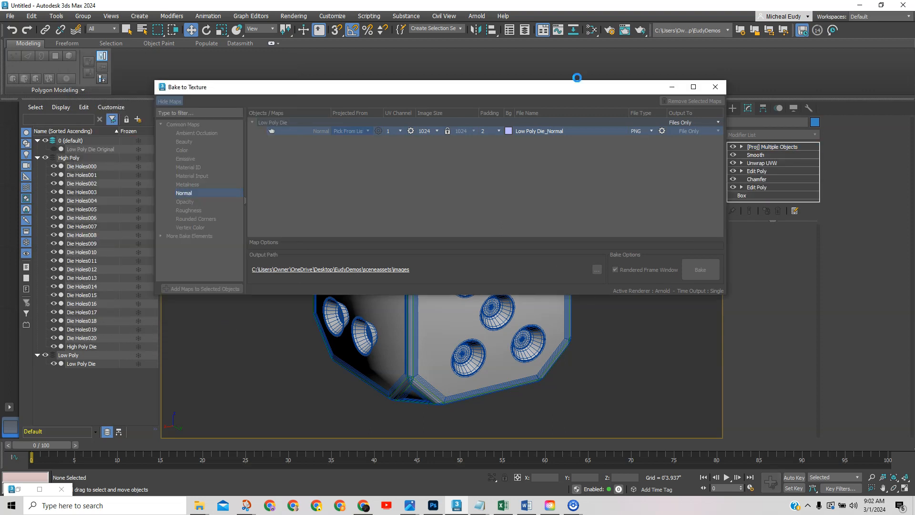
drag(540, 90, 527, 87)
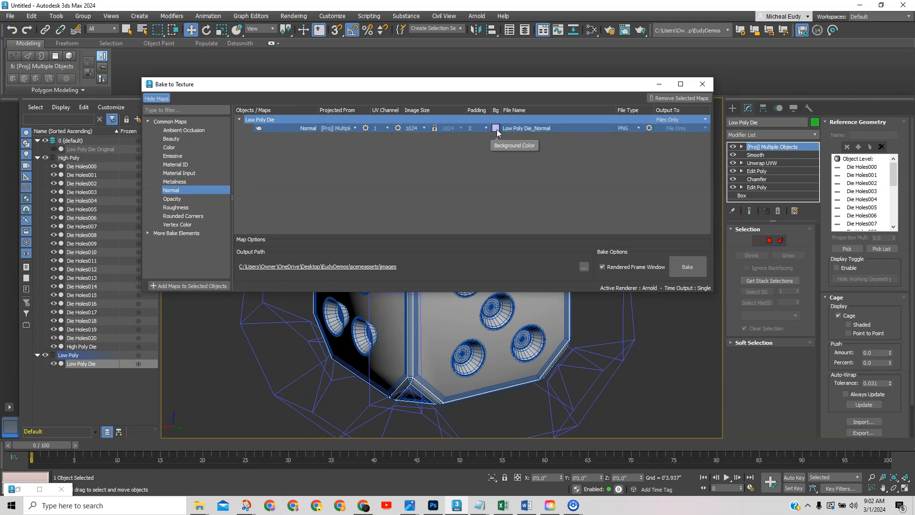
drag(411, 88, 406, 123)
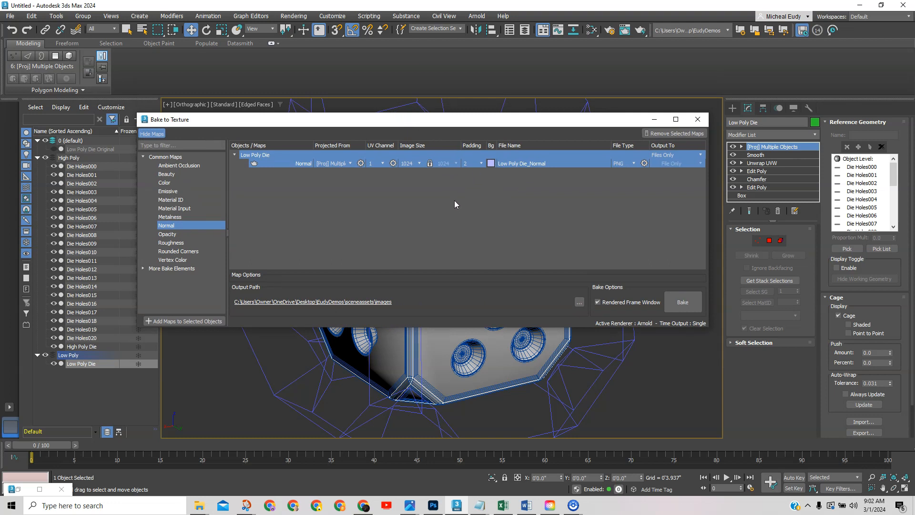
click(294, 19)
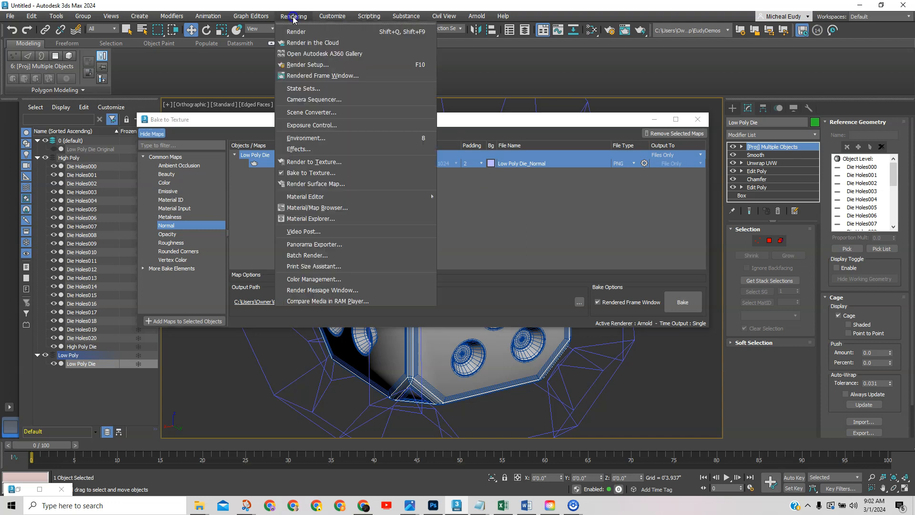
Switch the bake output's colour management to Unmanaged.
click(311, 281)
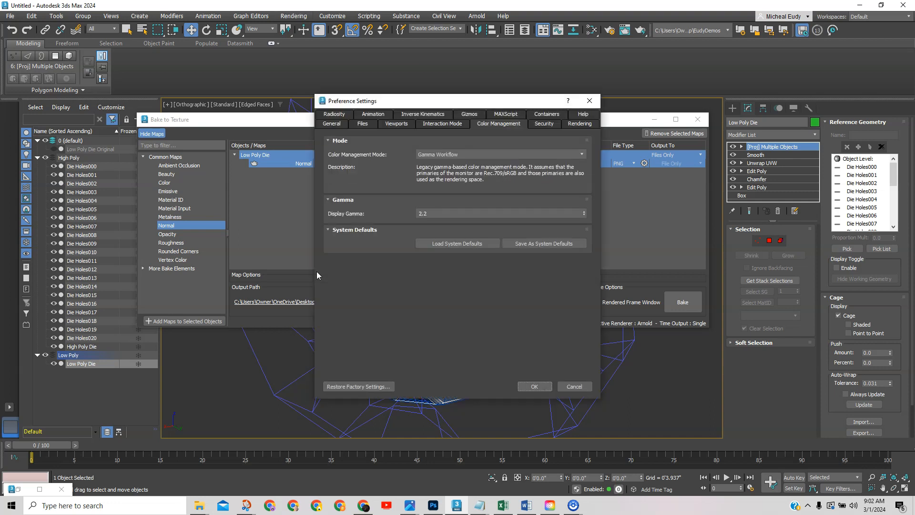
click(460, 155)
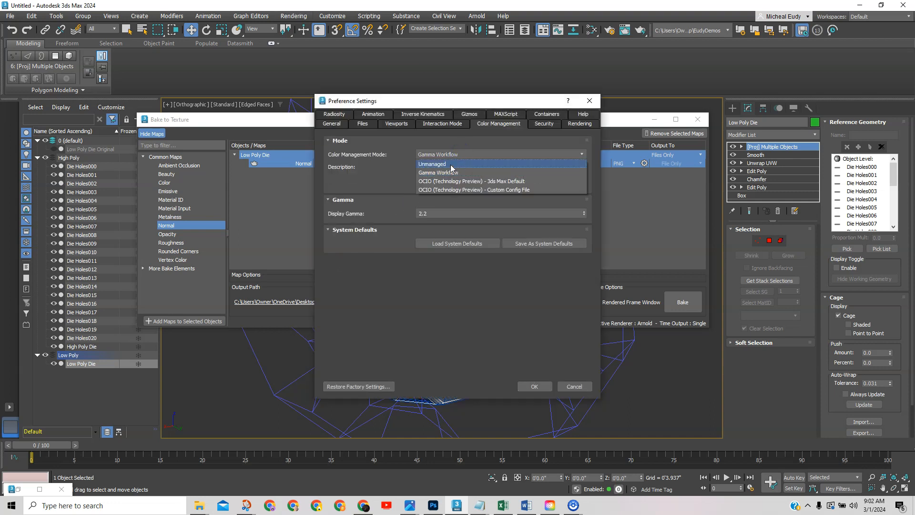
click(451, 168)
click(534, 386)
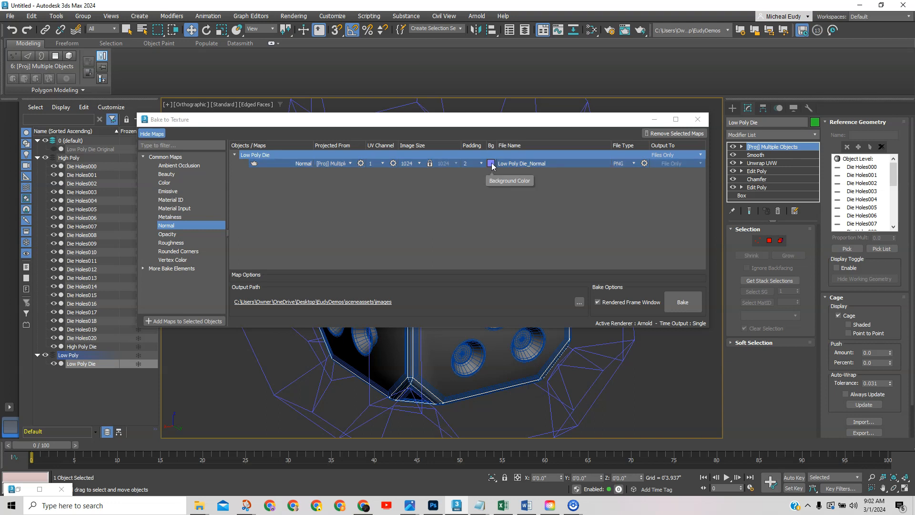
Accept RGB 24-bit PNG with alpha, keep the images output folder, and move the dialog aside.
click(644, 164)
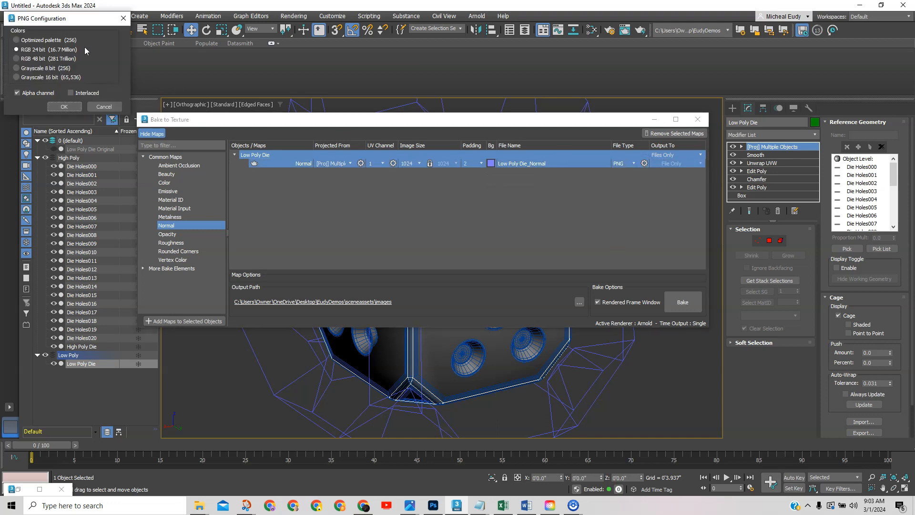
drag(69, 24, 367, 133)
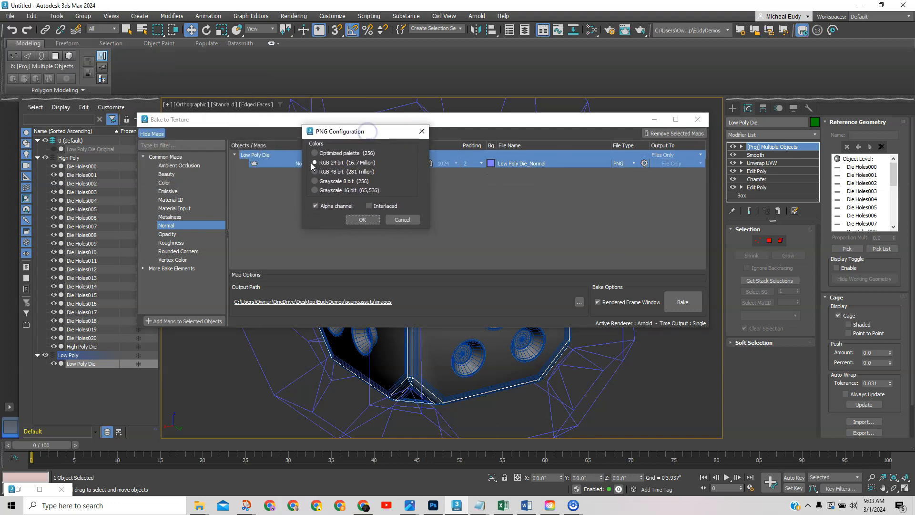
click(361, 220)
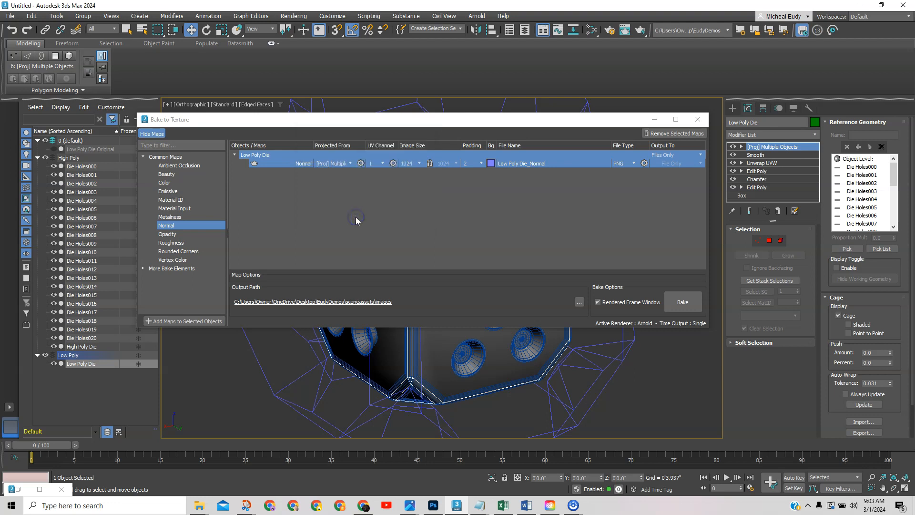
drag(428, 124, 415, 103)
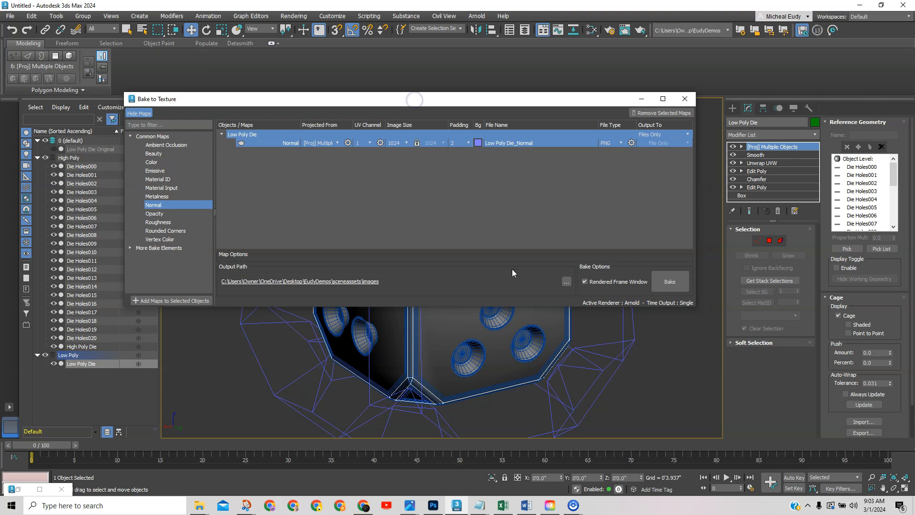
click(566, 282)
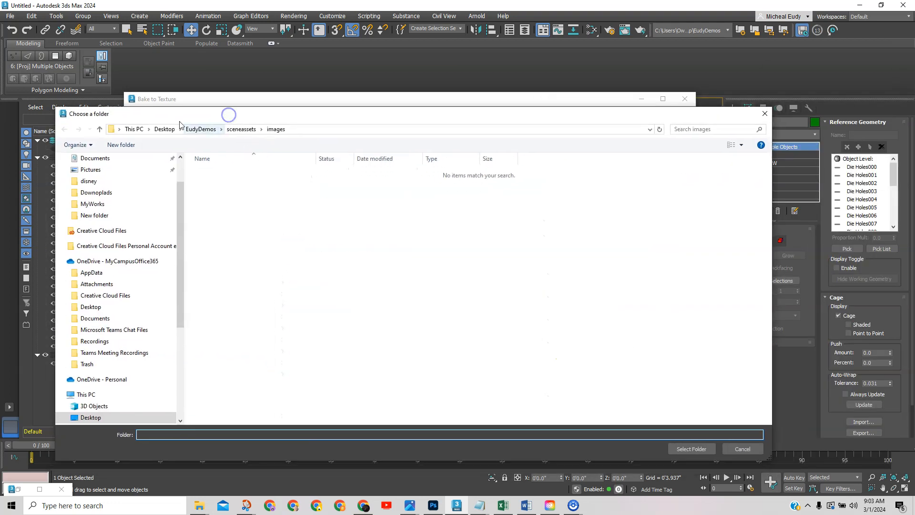
click(691, 448)
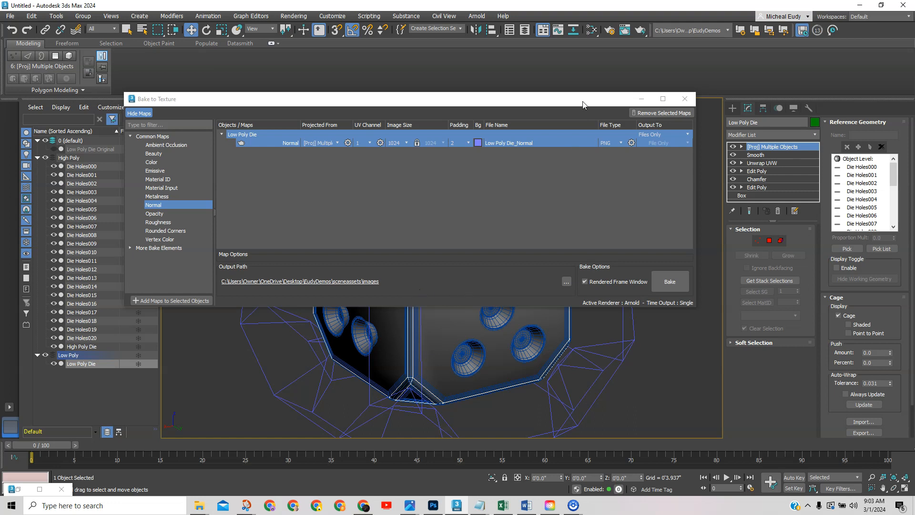
drag(618, 99, 588, 93)
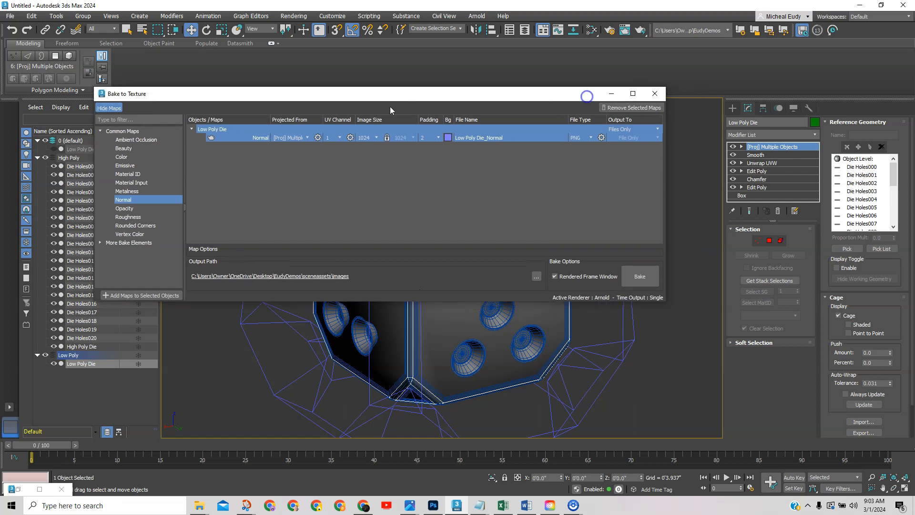
drag(306, 101, 914, 115)
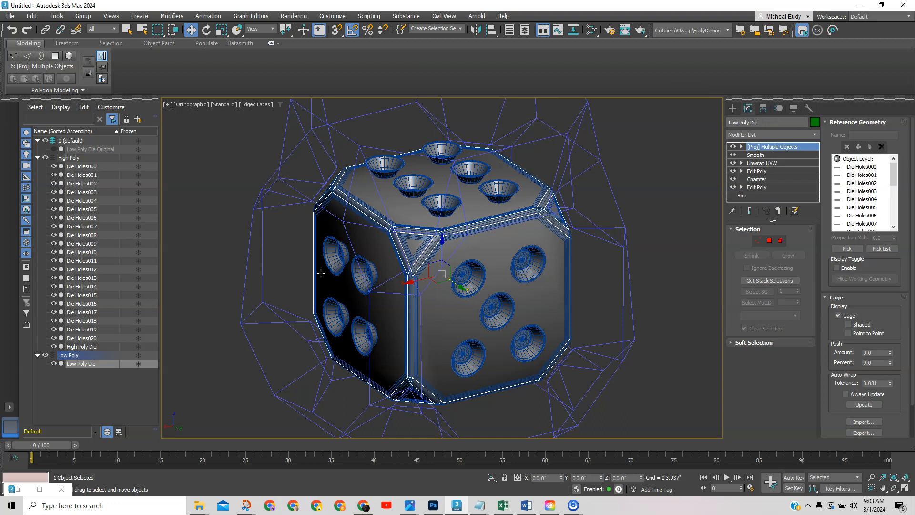
Reset the Projection cage so it fits the low-poly die.
scroll(555, 355, down, 3)
middle_drag(557, 351, 510, 328)
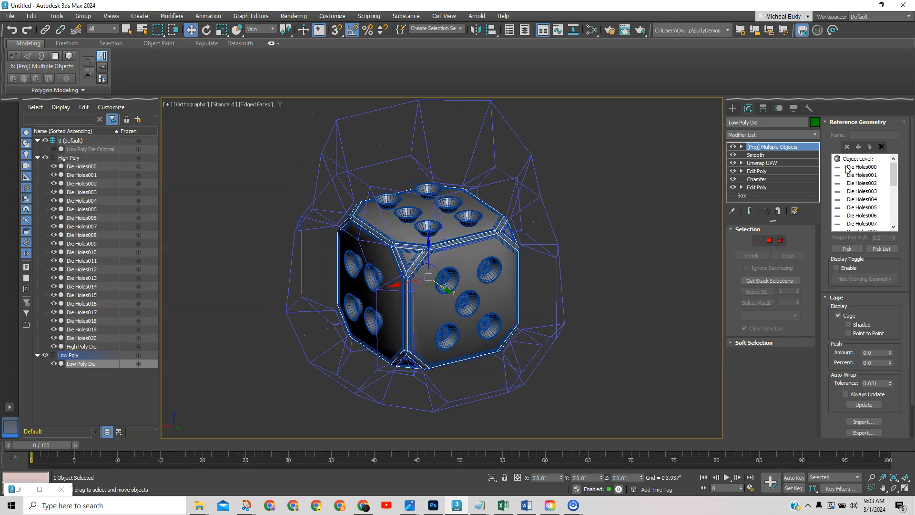
click(836, 297)
click(837, 297)
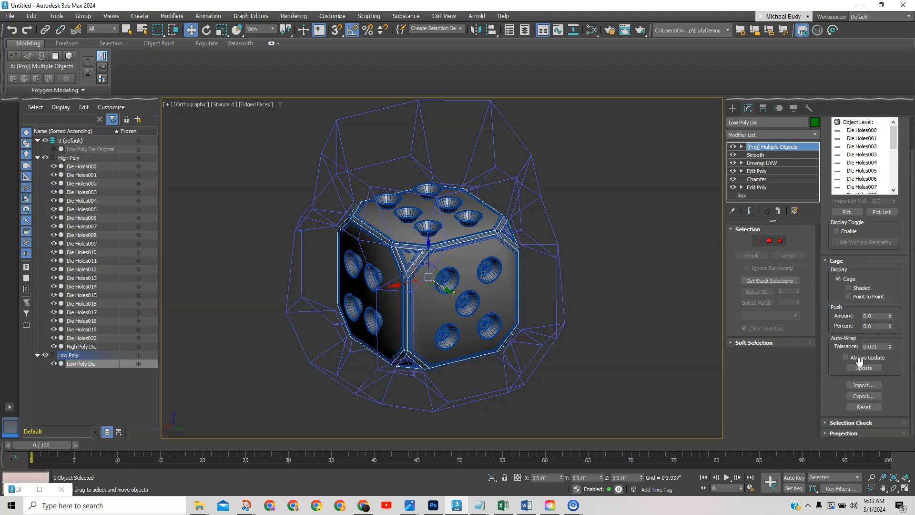
click(863, 407)
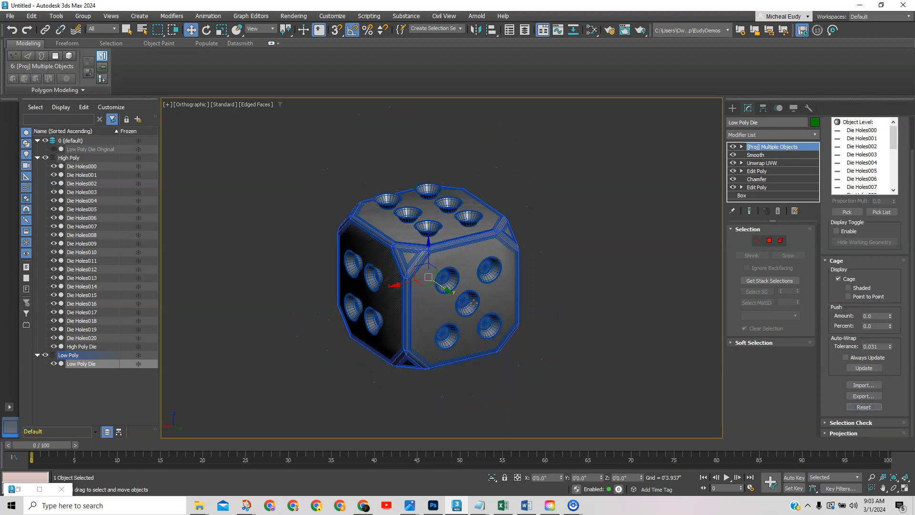
Try a 0.17 cage push, then reset it and set the push back to 0.0.
scroll(473, 302, up, 3)
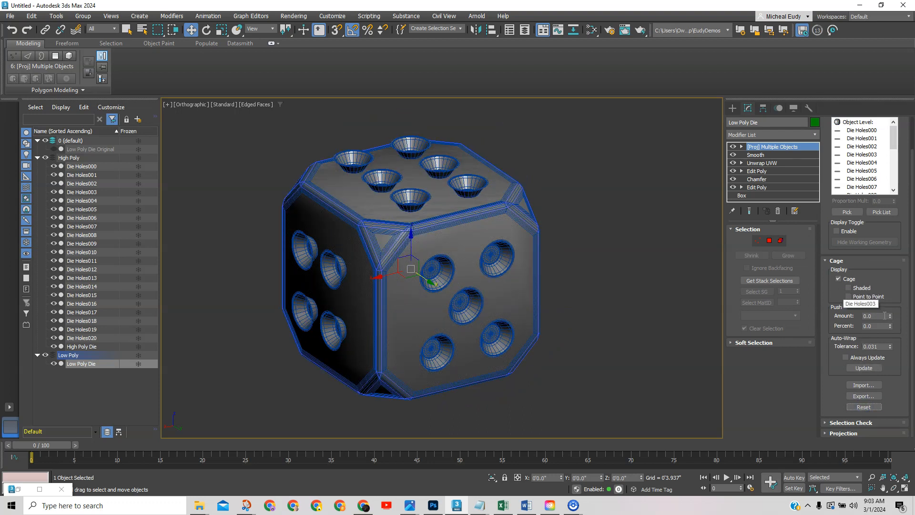
drag(890, 318, 862, 181)
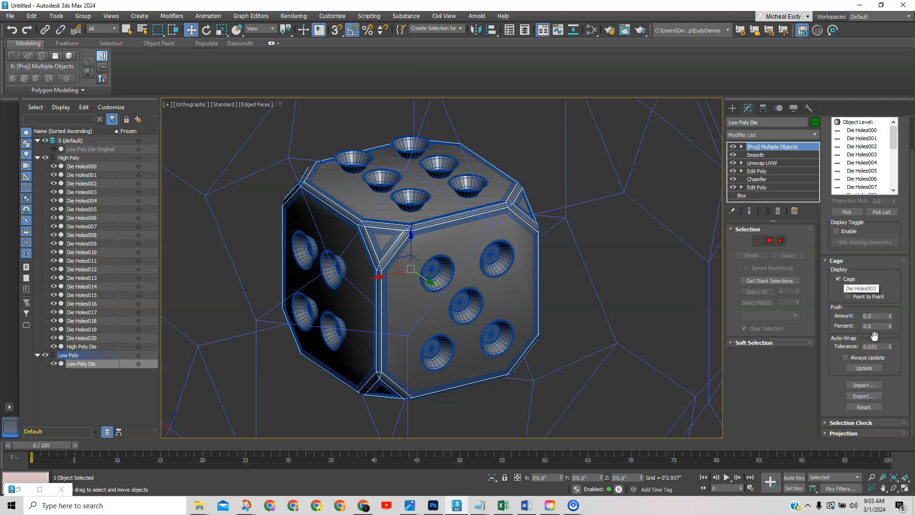
click(863, 406)
drag(893, 319, 887, 310)
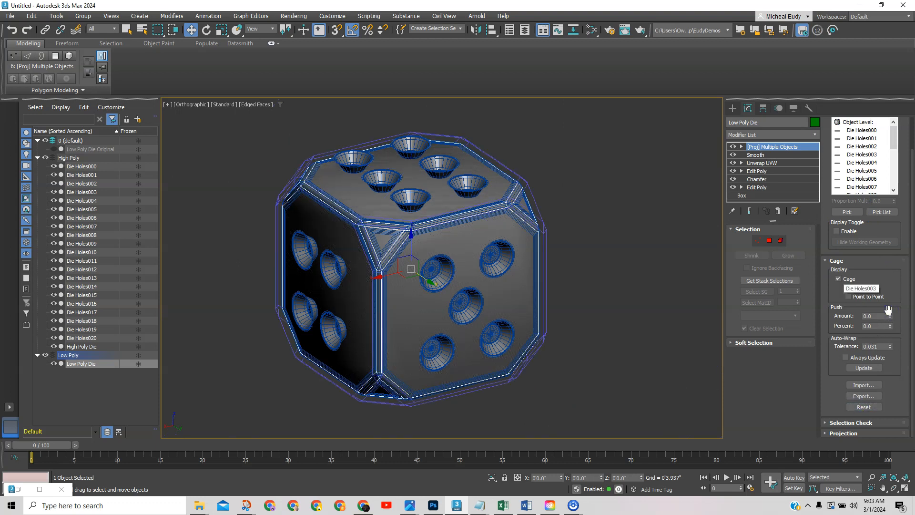
scroll(457, 277, up, 2)
middle_drag(457, 275, 482, 251)
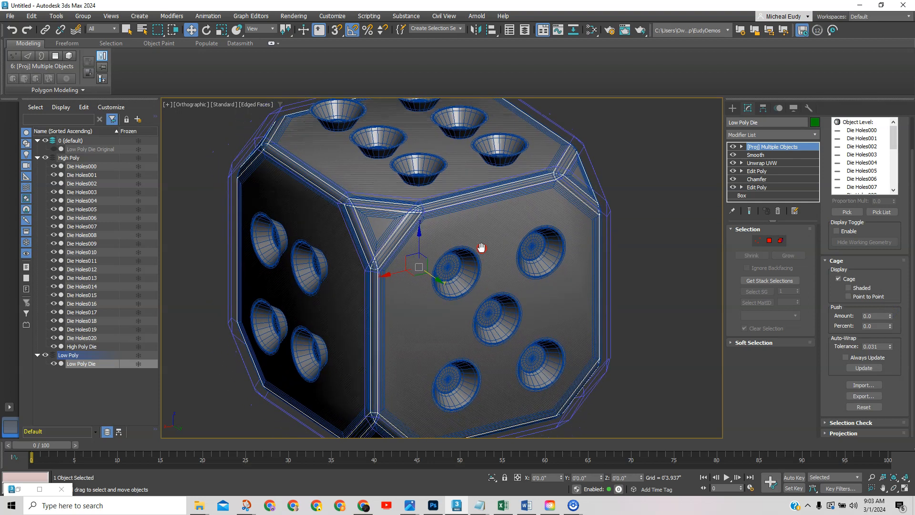
scroll(378, 219, up, 2)
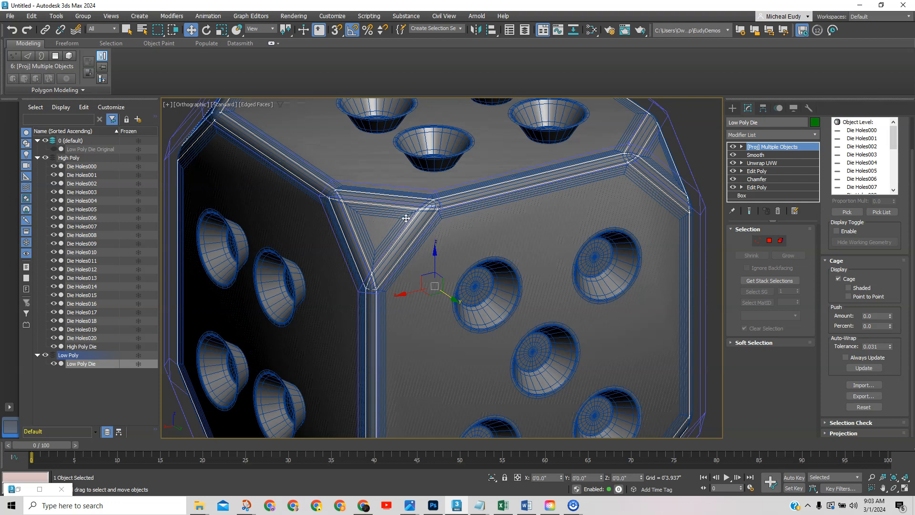
scroll(448, 245, down, 3)
scroll(456, 251, down, 2)
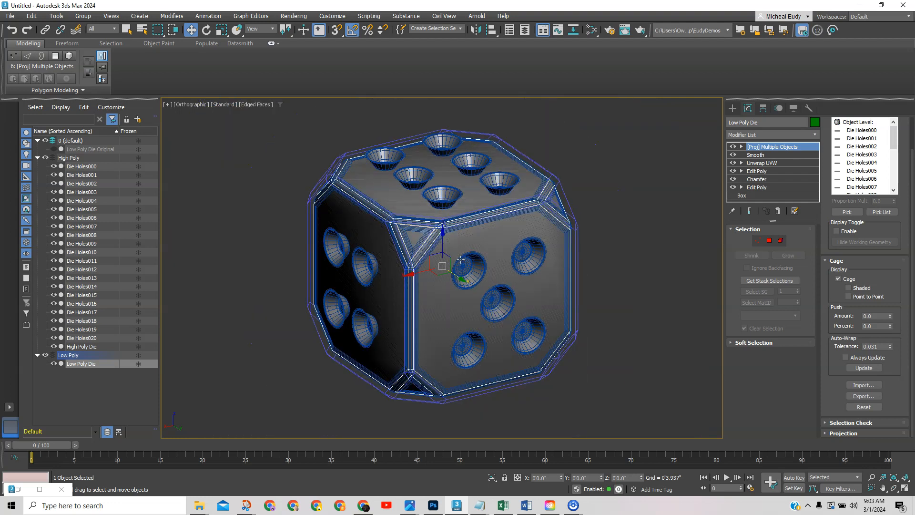
In Front view, select the cage's top vertices and raise them slightly.
key(f)
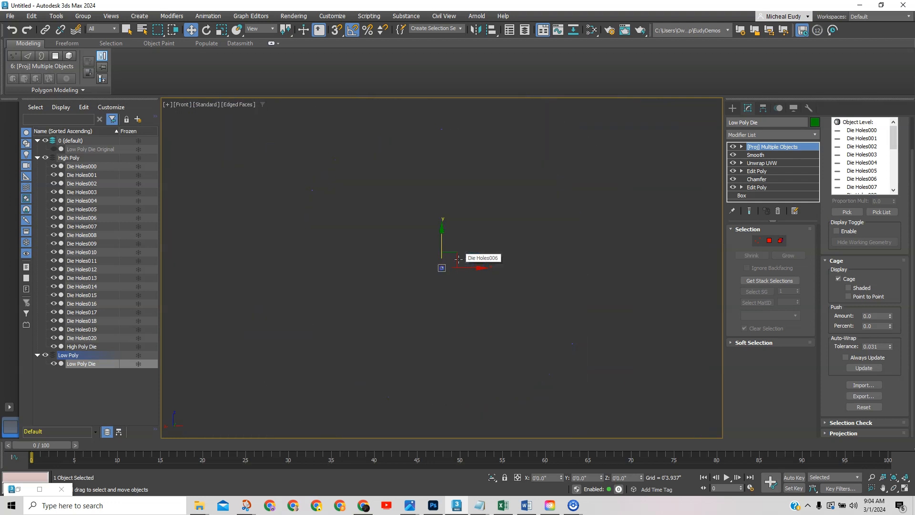
key(z)
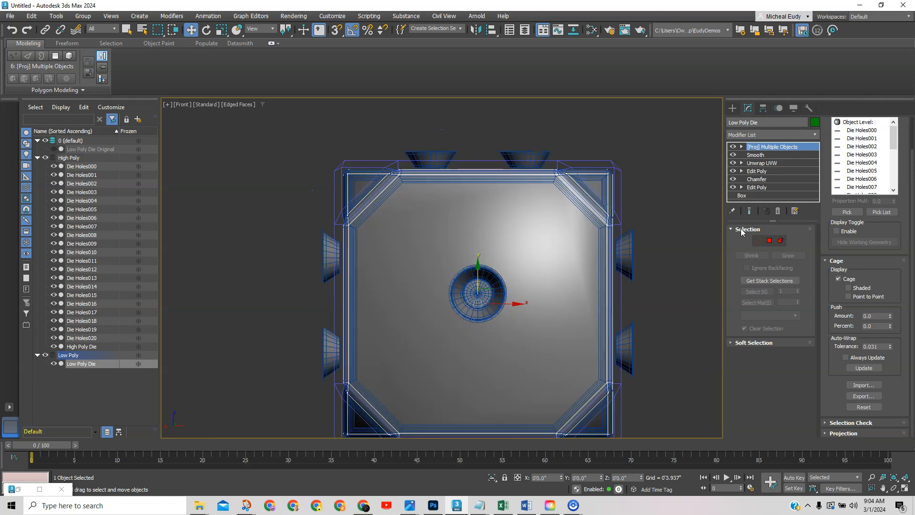
click(758, 240)
drag(260, 120, 633, 193)
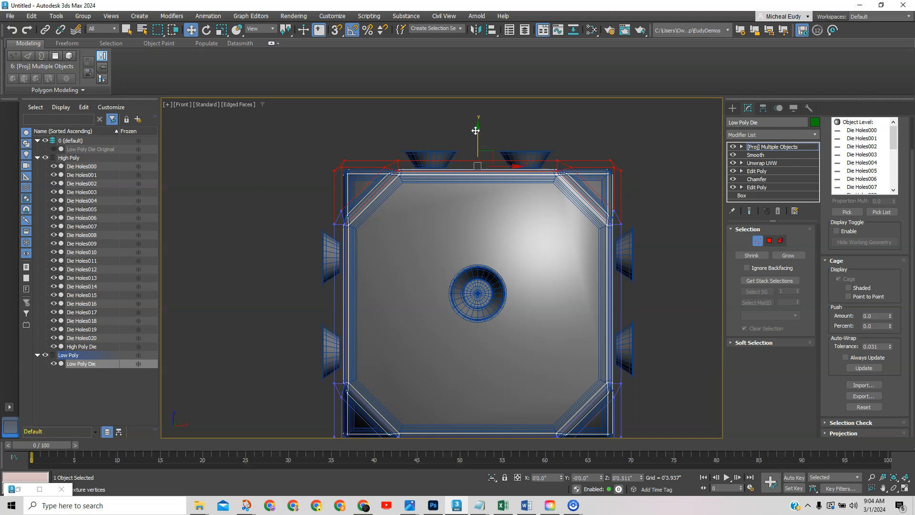
drag(475, 128, 477, 121)
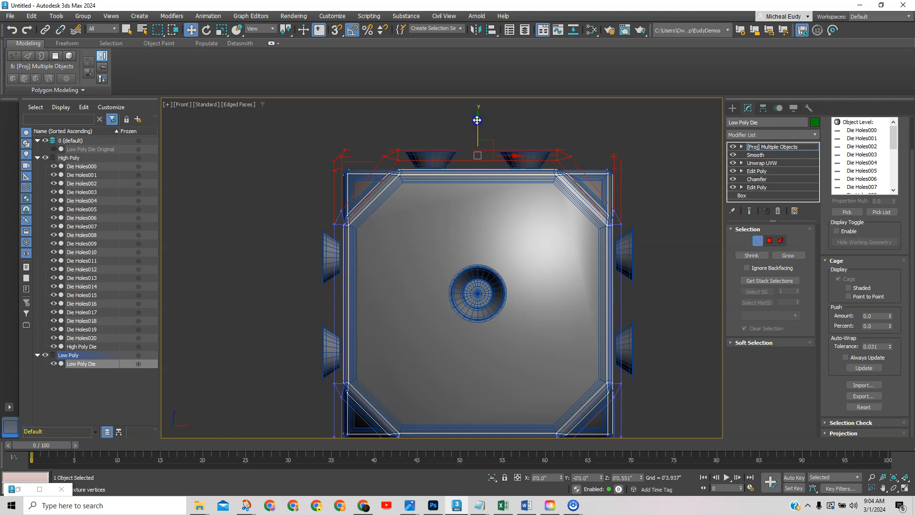
scroll(437, 155, up, 4)
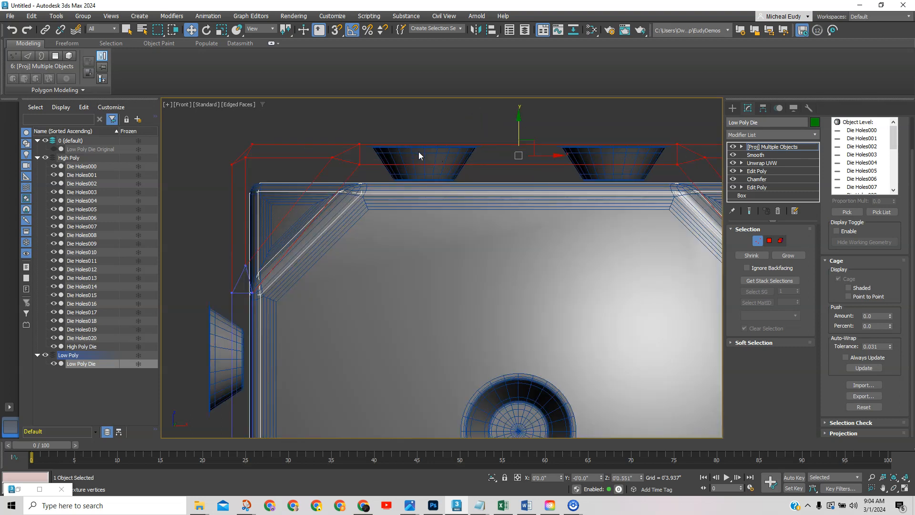
mouse_move(518, 119)
mouse_down()
mouse_move(518, 111)
mouse_move(519, 119)
mouse_up()
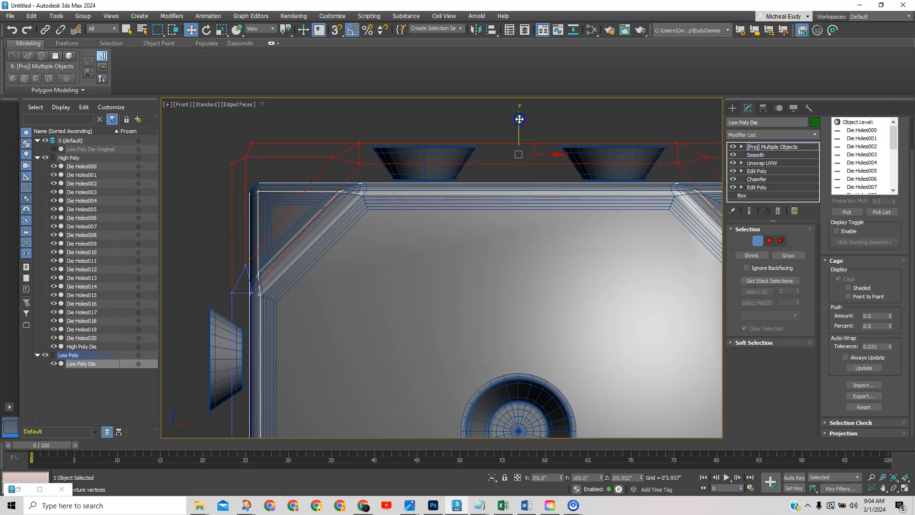
scroll(464, 205, down, 4)
Select the cage's bottom vertices and move them down past the pips.
middle_drag(457, 227, 424, 147)
scroll(415, 258, up, 2)
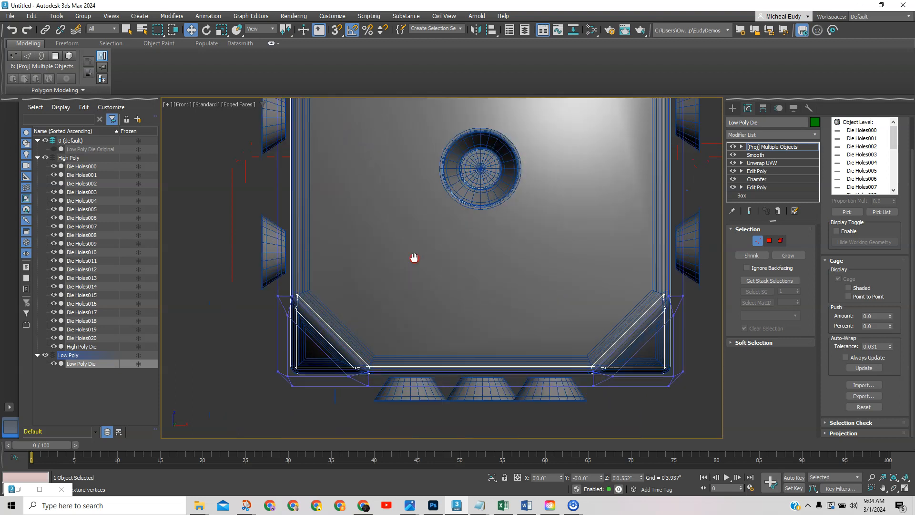
middle_drag(414, 257, 402, 229)
drag(244, 253, 699, 342)
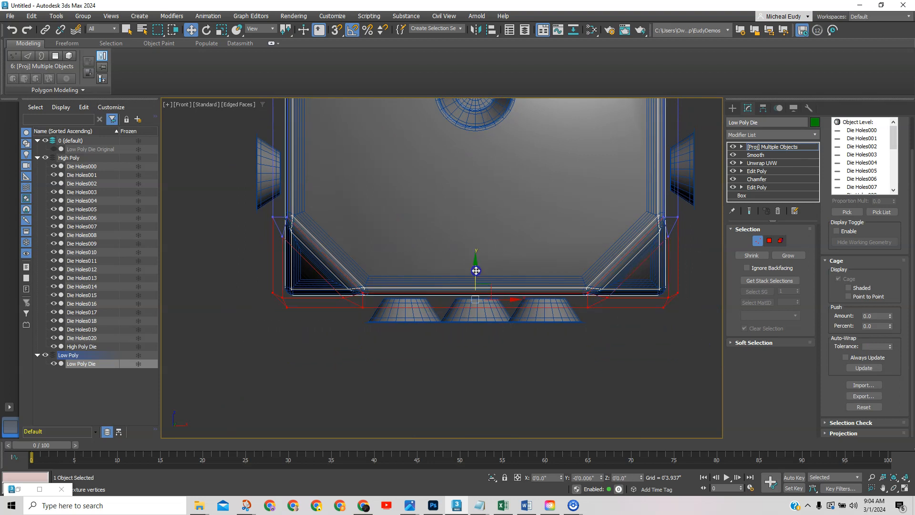
drag(475, 278, 475, 285)
middle_drag(406, 206, 433, 288)
scroll(433, 288, down, 2)
scroll(433, 291, down, 2)
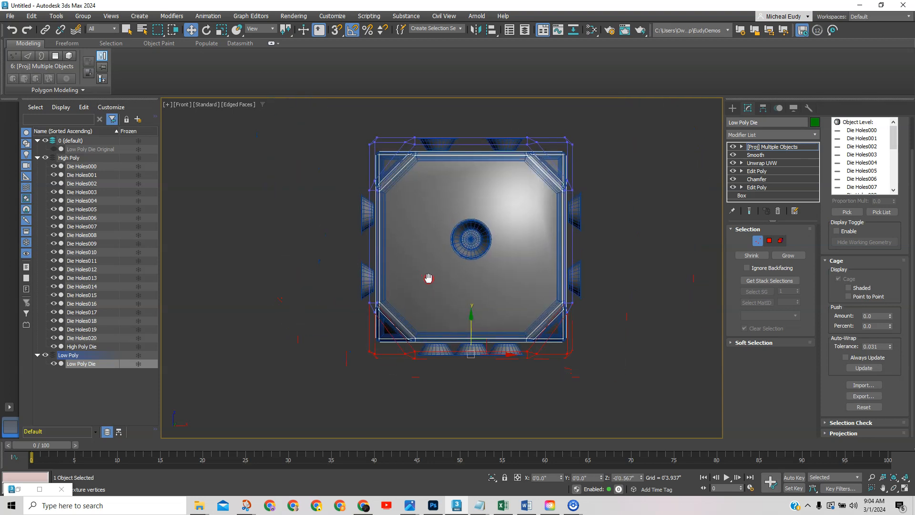
Move the cage's left-side and right-side vertices outward to enclose the side pips.
drag(332, 120, 385, 381)
scroll(391, 260, up, 4)
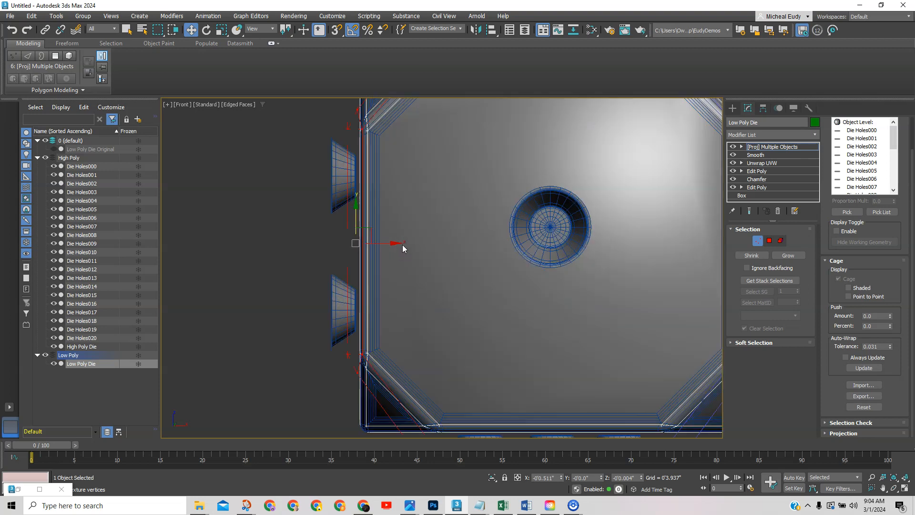
drag(390, 243, 372, 244)
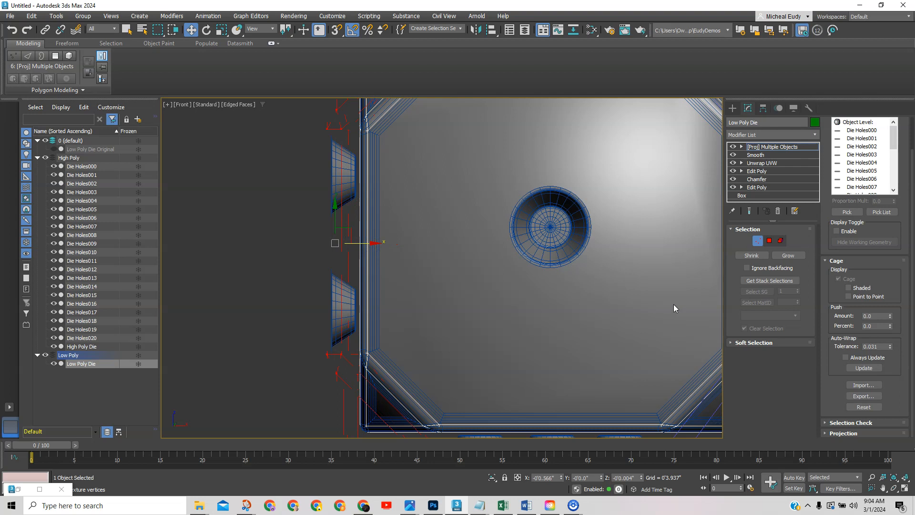
scroll(673, 308, down, 5)
middle_drag(654, 300, 471, 303)
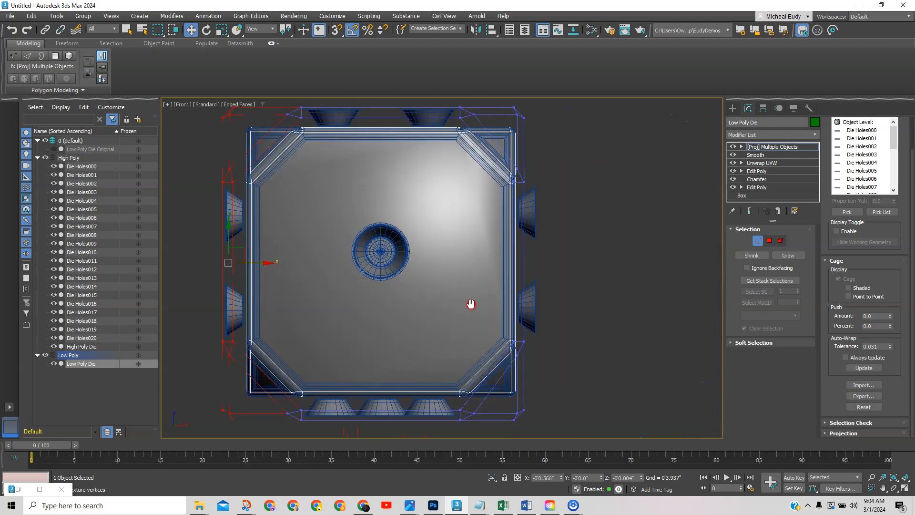
scroll(471, 303, down, 2)
drag(542, 409, 494, 154)
scroll(538, 245, up, 2)
drag(524, 288, 539, 289)
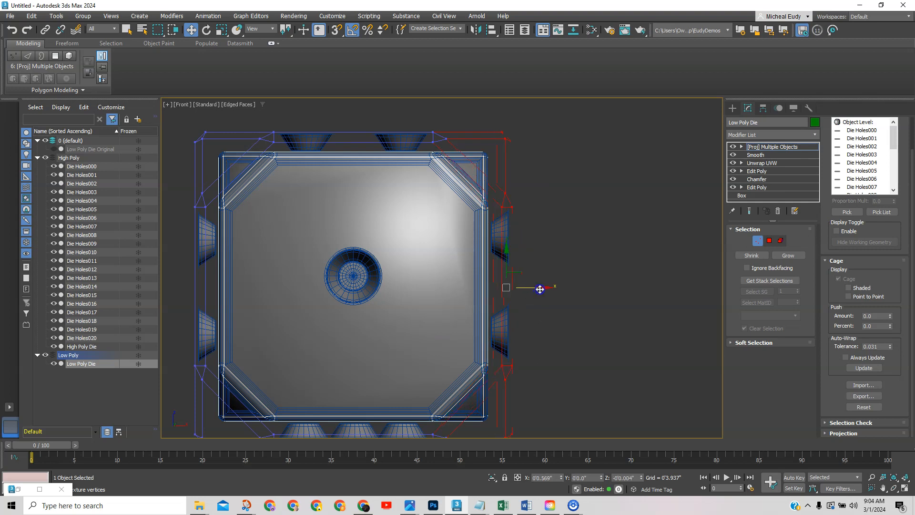
scroll(424, 270, down, 2)
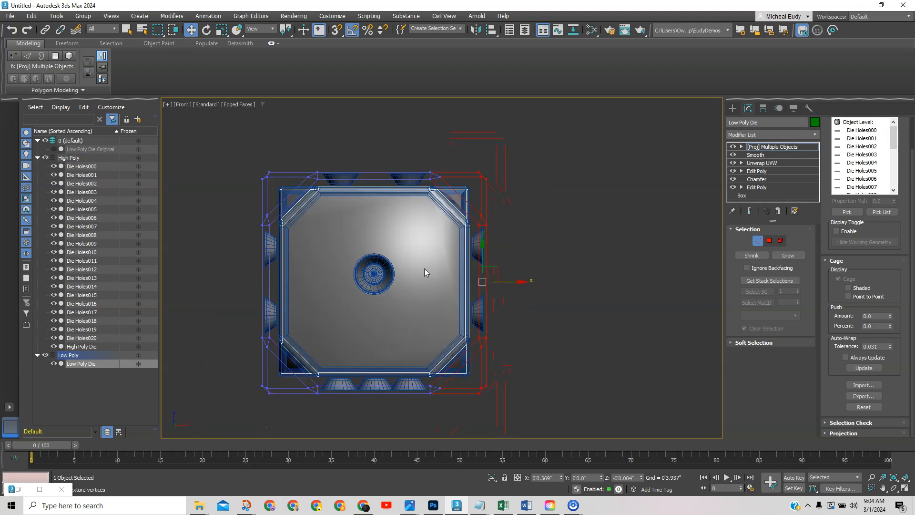
In the Right view, push the cage's right-edge vertices slightly outward.
right_click(531, 310)
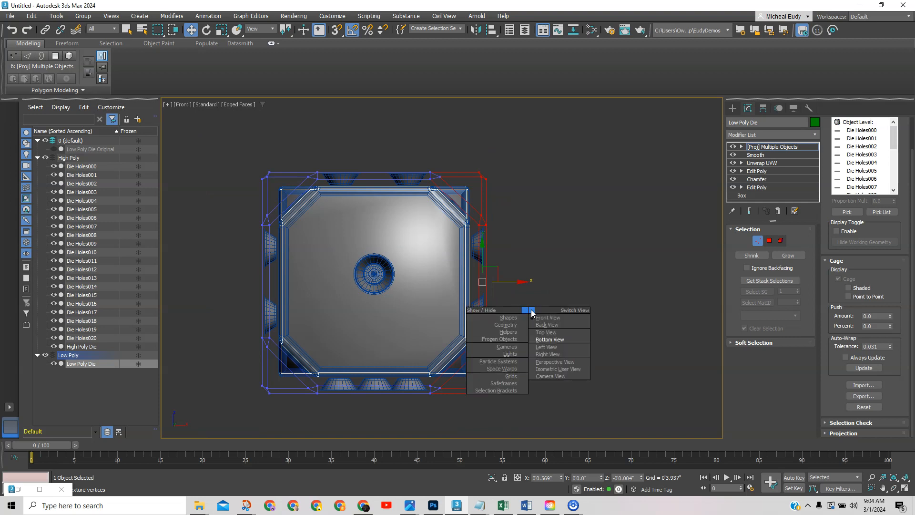
click(551, 354)
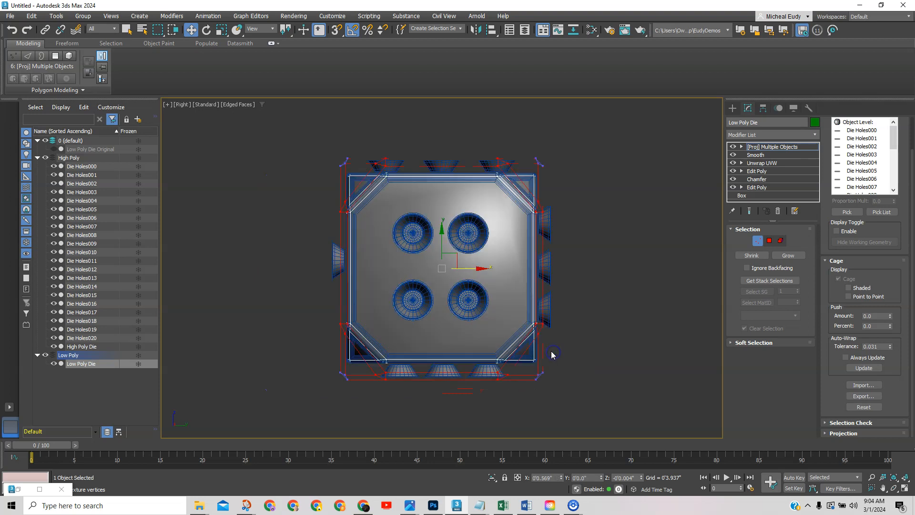
click(564, 223)
drag(529, 145, 572, 396)
drag(568, 267, 576, 269)
scroll(567, 271, up, 5)
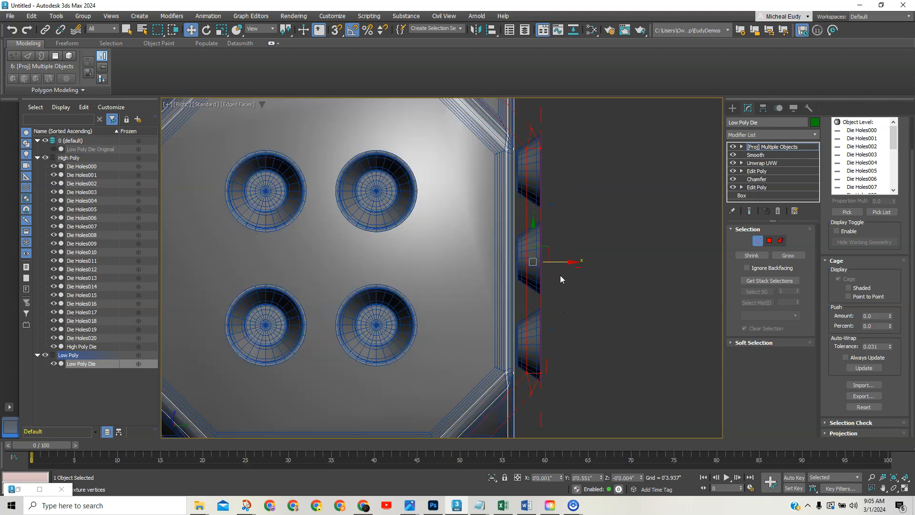
drag(561, 261, 561, 262)
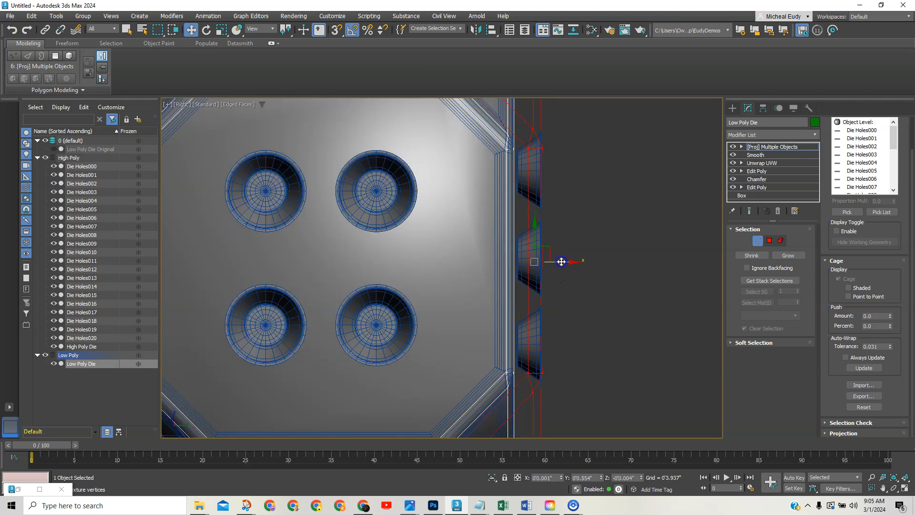
scroll(430, 288, down, 6)
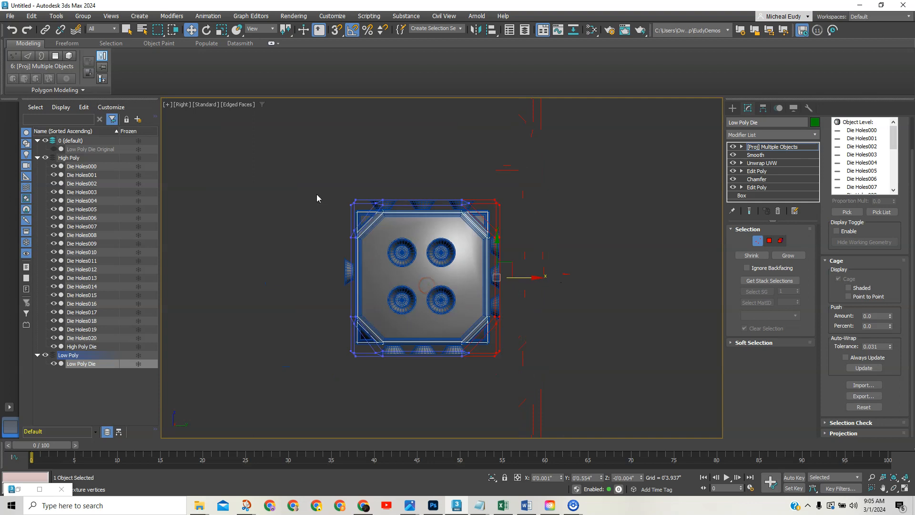
Push the cage's left-edge vertices outward to enclose the left-side pips.
drag(313, 203, 360, 365)
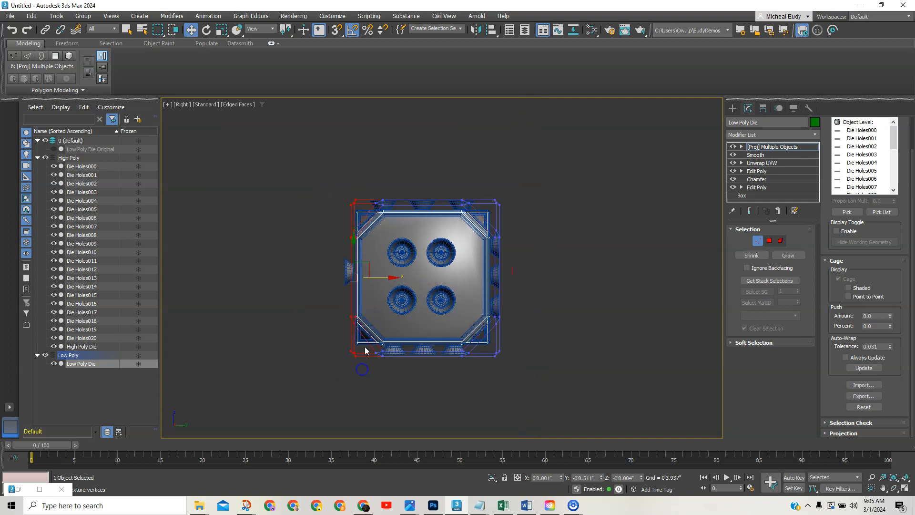
scroll(382, 275, up, 2)
drag(378, 280, 369, 281)
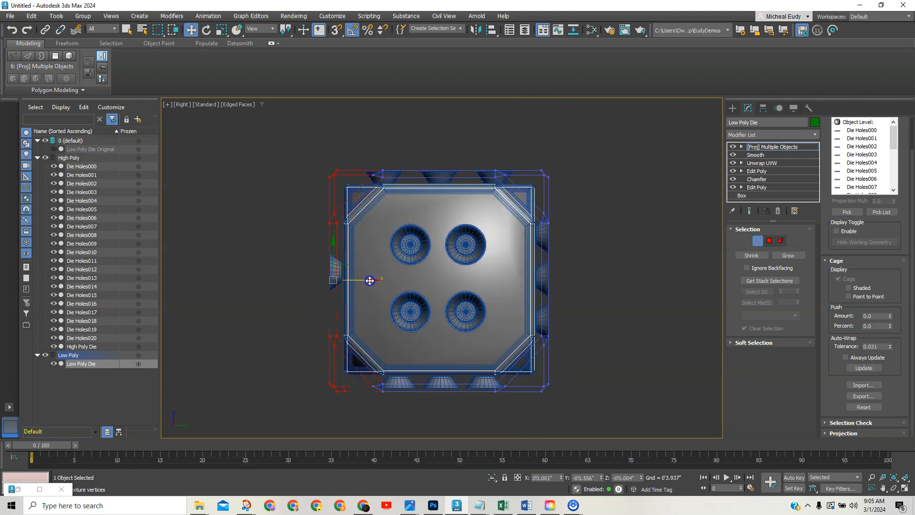
scroll(362, 287, up, 2)
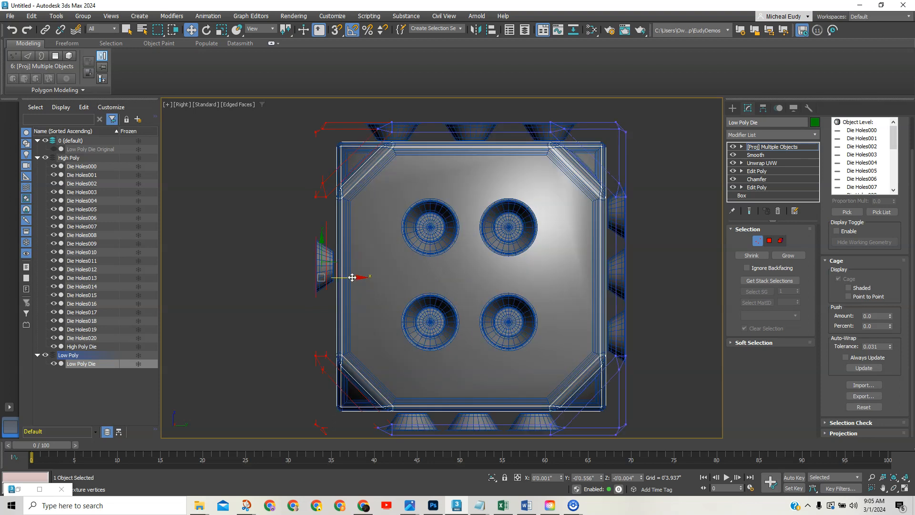
drag(354, 279, 351, 280)
scroll(410, 273, down, 3)
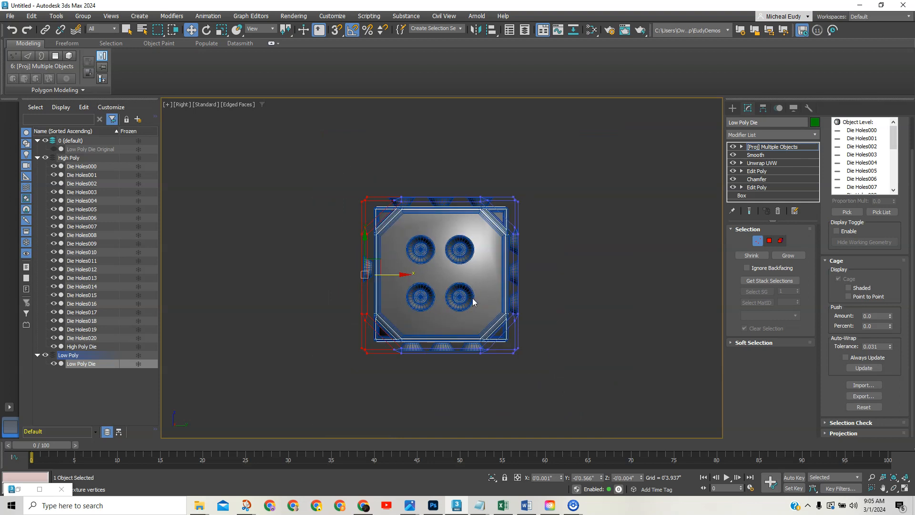
Check the cage from Top, Front and an orbited angled view around the die.
key(v)
key(t)
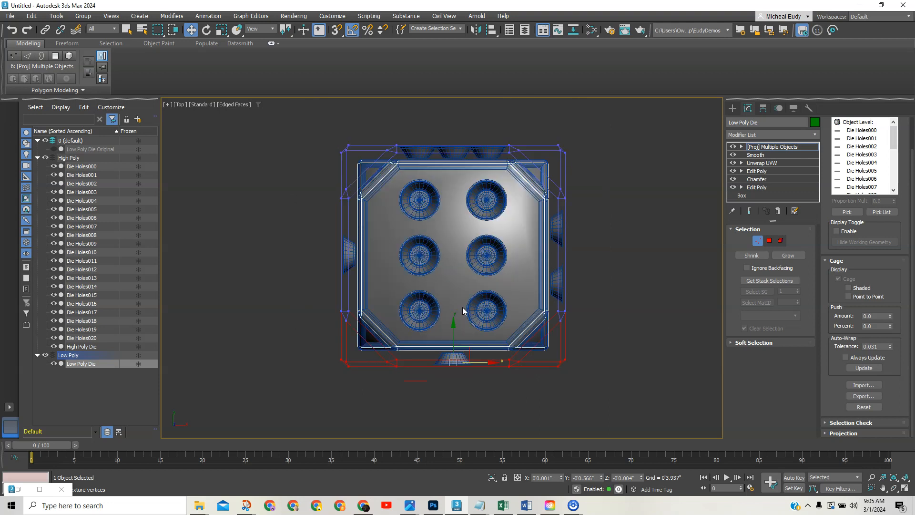
key(f)
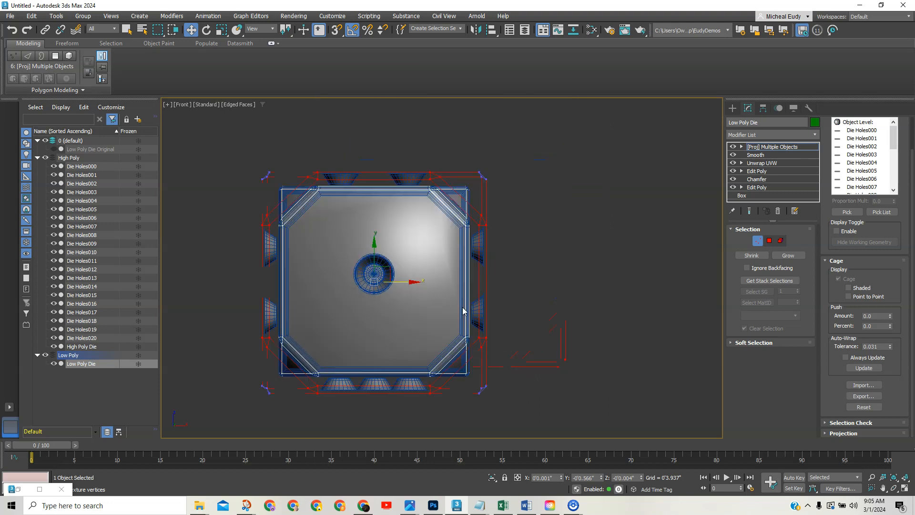
scroll(391, 328, up, 2)
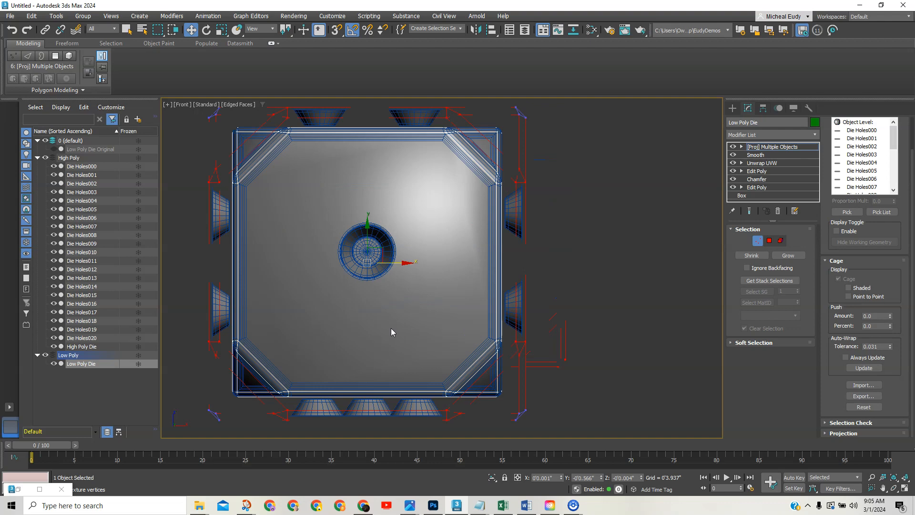
alt+middle_drag(416, 312, 351, 297)
Exit cage vertex editing, return to Perspective view, and drag the Bake to Texture window into view.
click(757, 240)
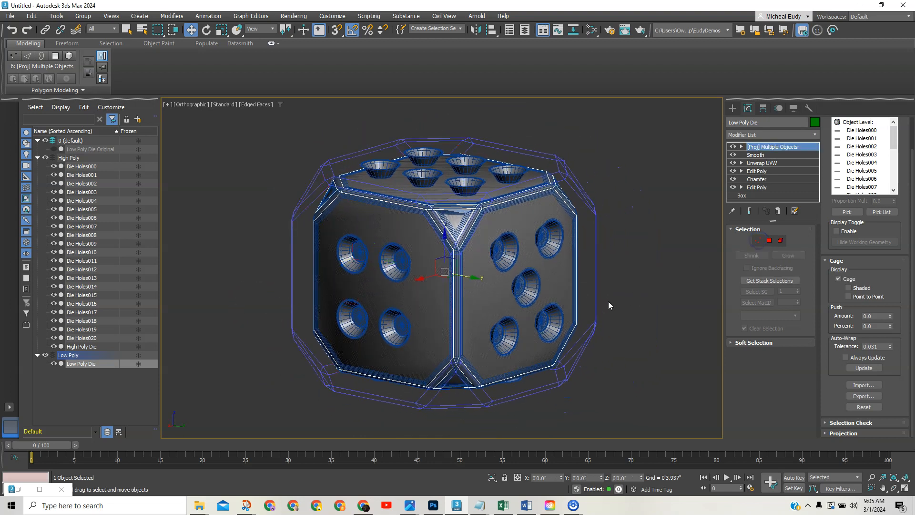
scroll(608, 305, down, 3)
middle_drag(596, 298, 499, 307)
key(p)
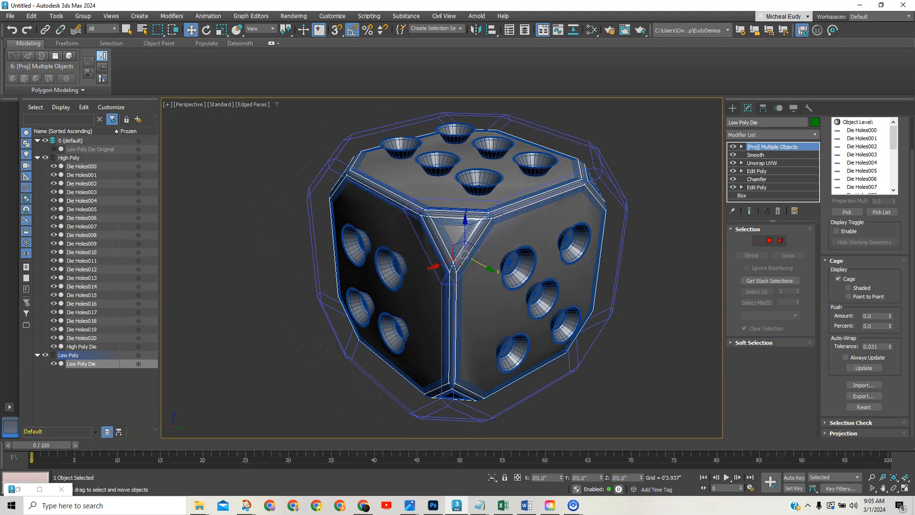
drag(914, 134, 281, 68)
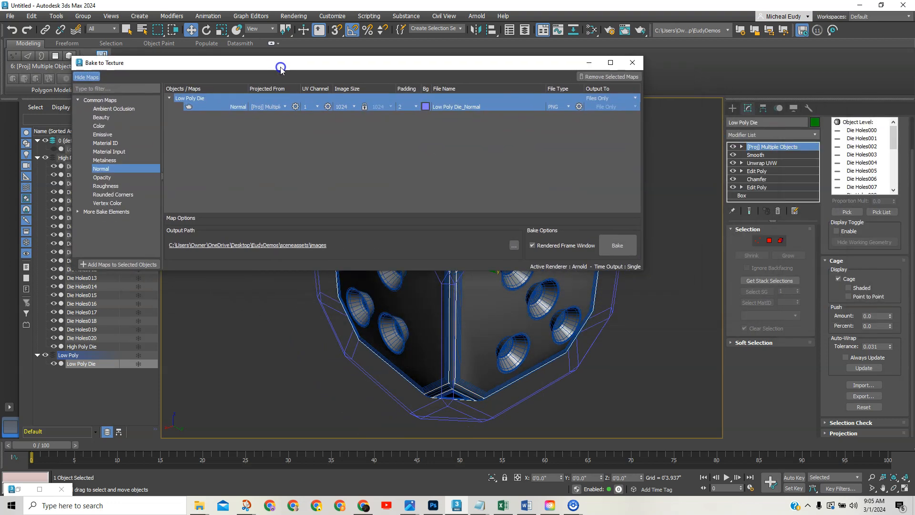
Bake the 1024 PNG normal map and open the finished Low Poly Die_Normal.png.
click(617, 246)
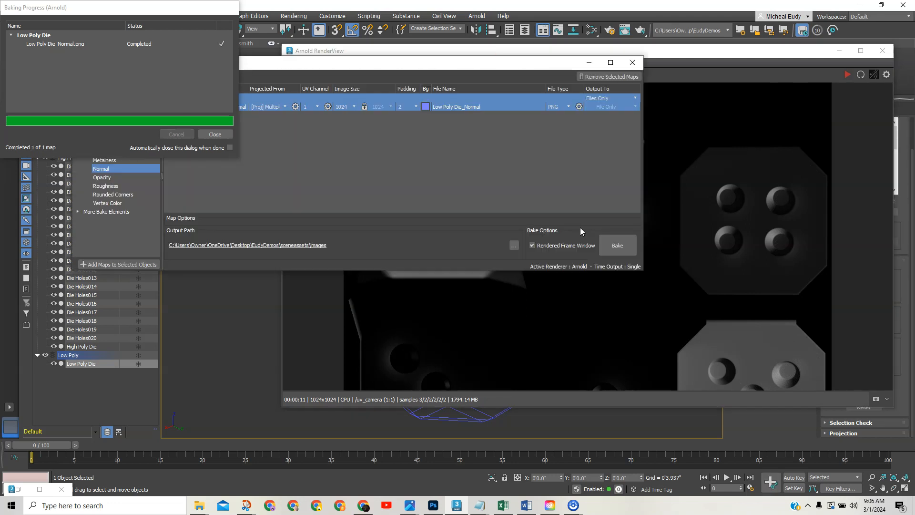
double_click(47, 44)
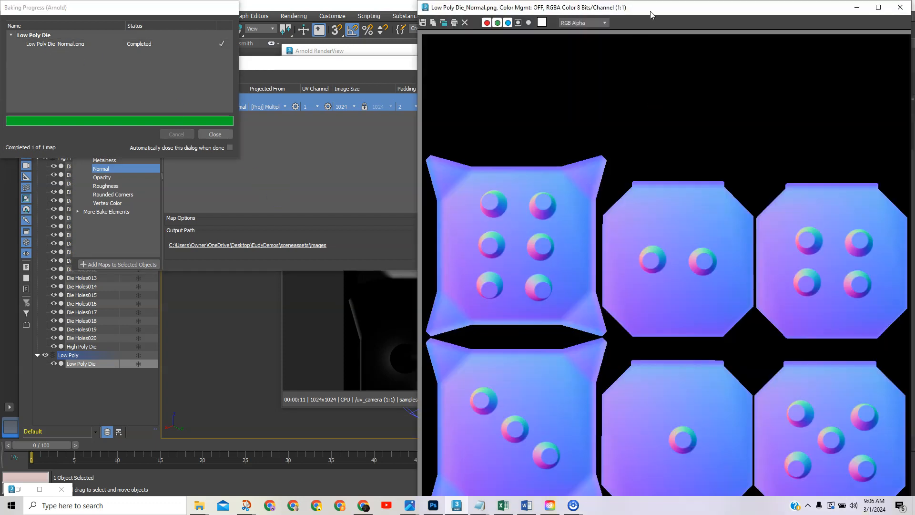
Reposition the image viewer to show the whole Low Poly Die_Normal.png with its six pip tiles.
drag(651, 15, 514, 14)
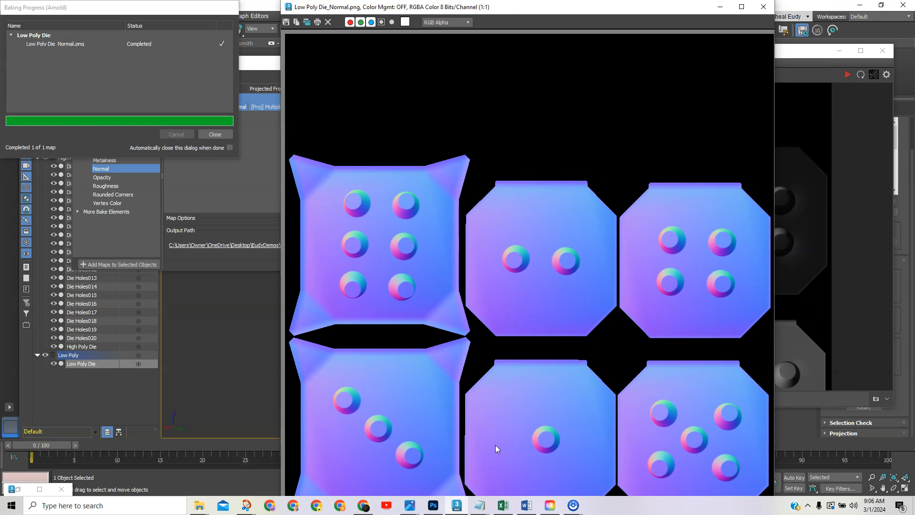
drag(575, 10, 586, 7)
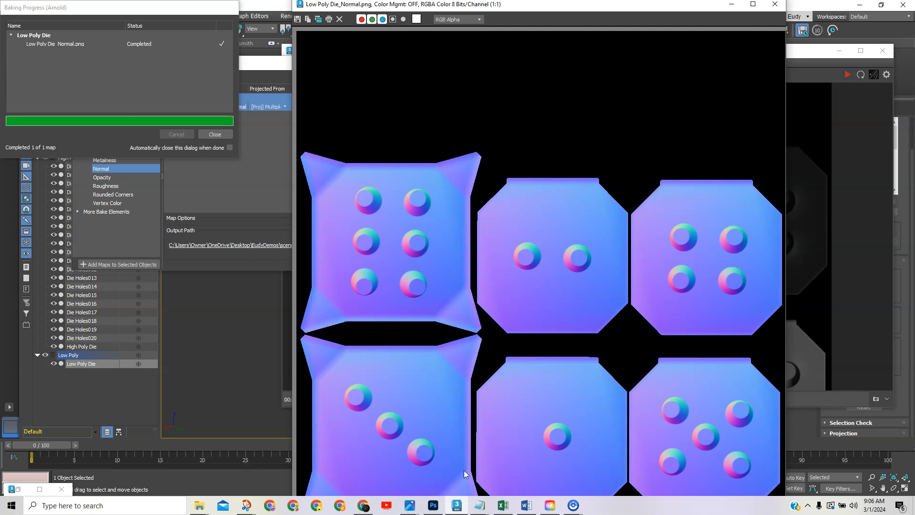
In the Sketchfab editor, enable Normal/Bump Map on the Dice material.
mouse_move(364, 500)
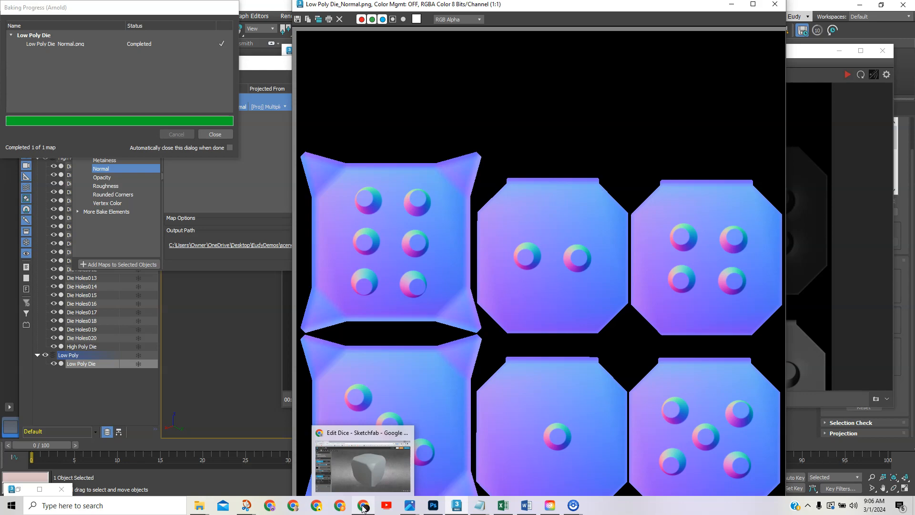
click(379, 479)
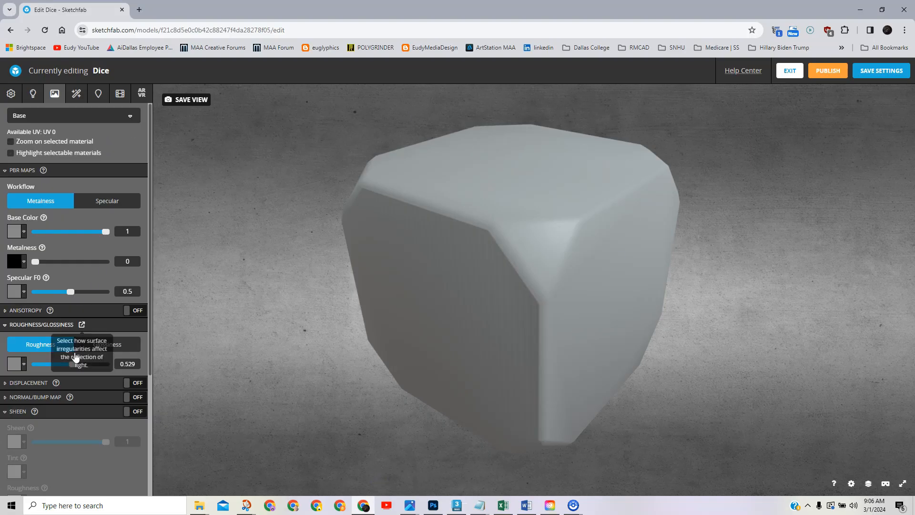
click(87, 398)
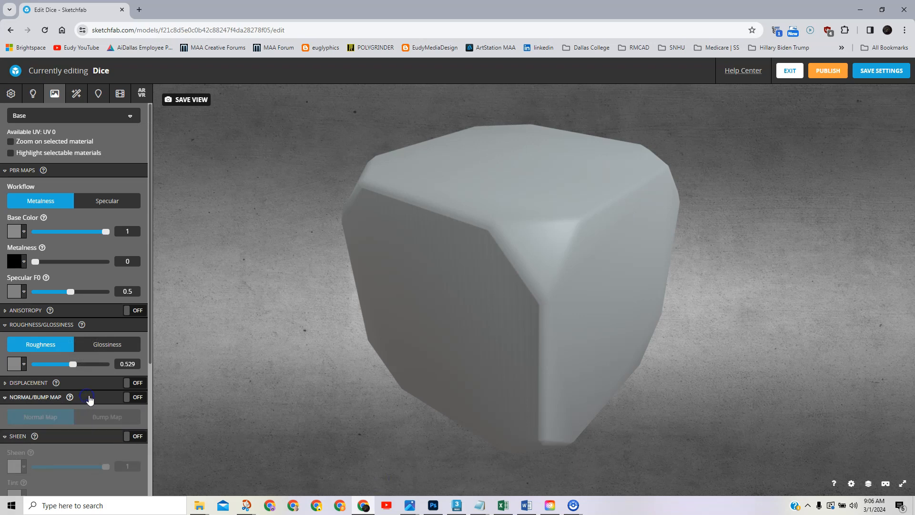
click(133, 397)
scroll(82, 381, down, 2)
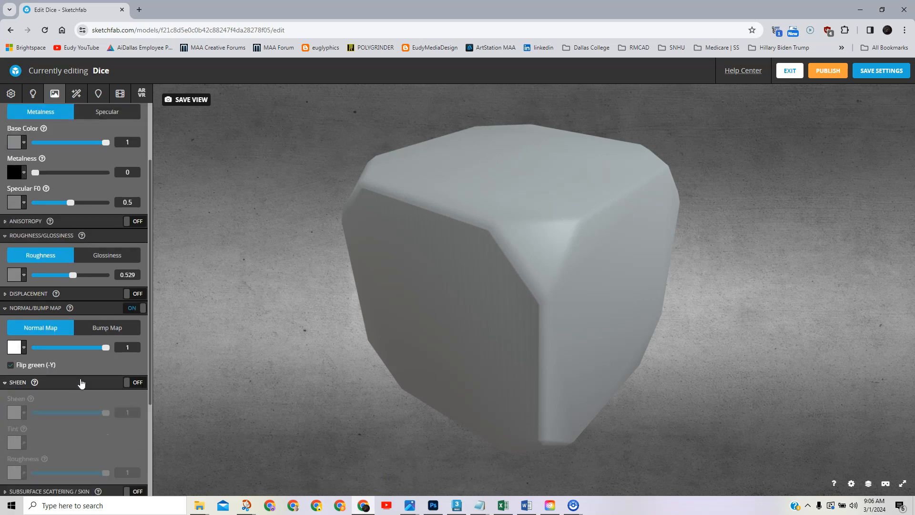
Import Low Poly Die_Normal.png as the material's normal map texture.
click(15, 341)
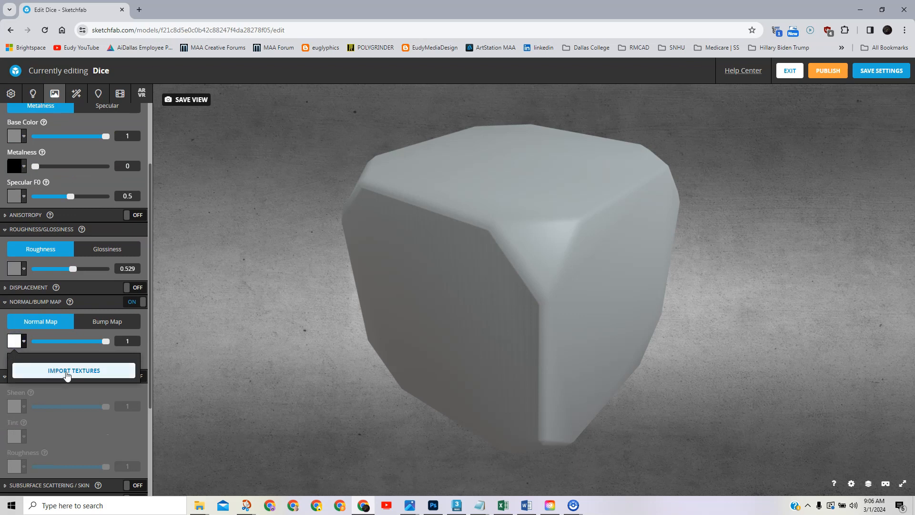
click(69, 372)
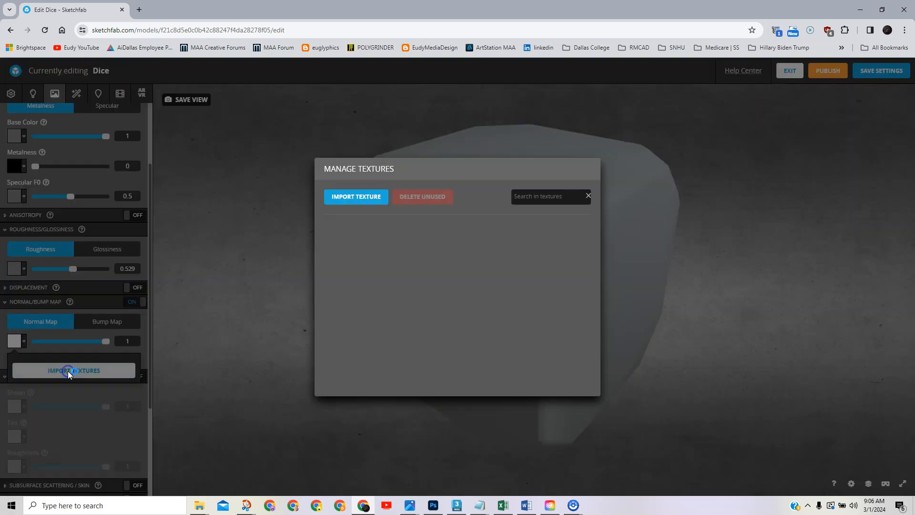
click(362, 197)
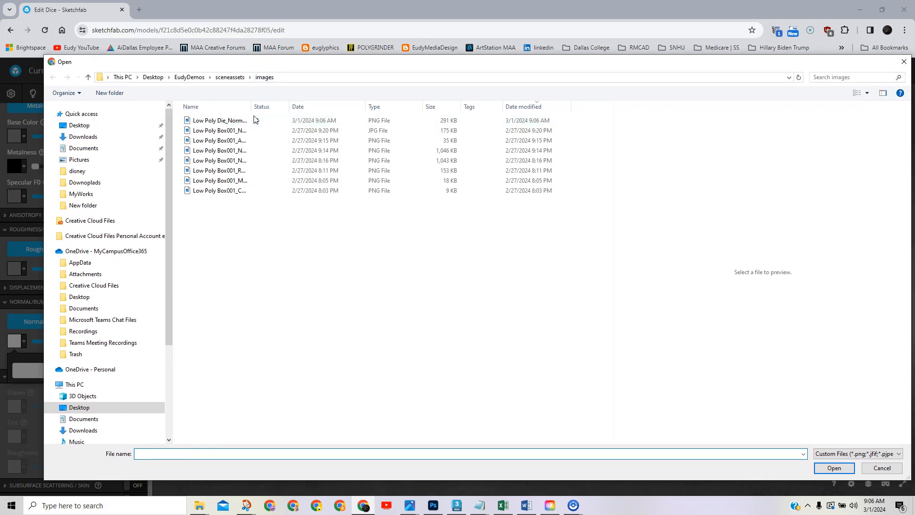
drag(251, 106, 348, 117)
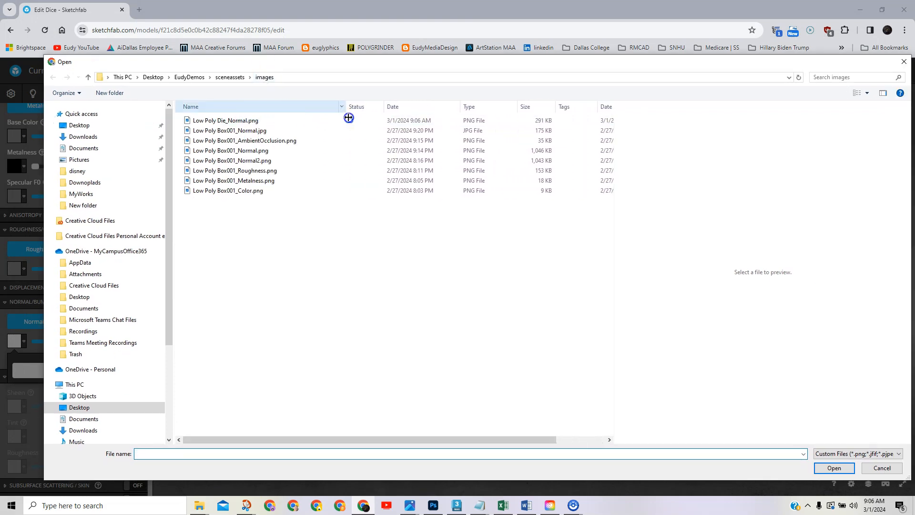
click(222, 121)
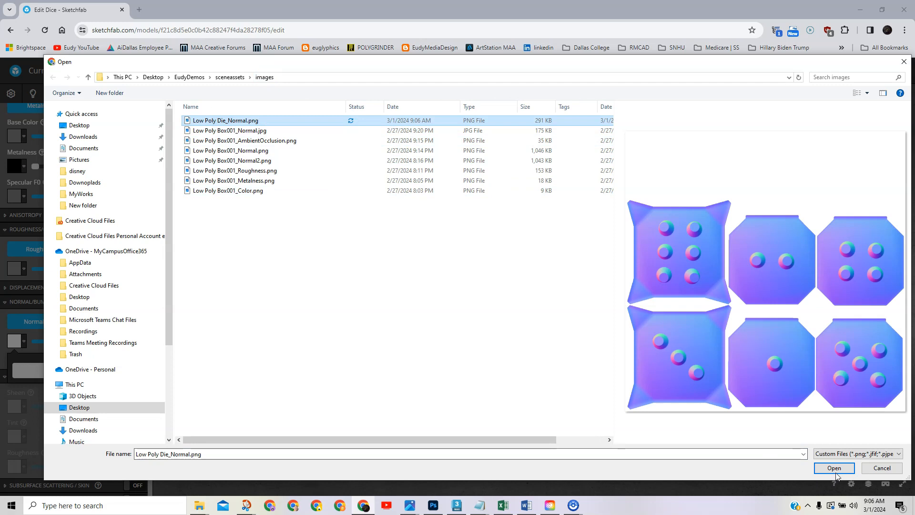
click(834, 472)
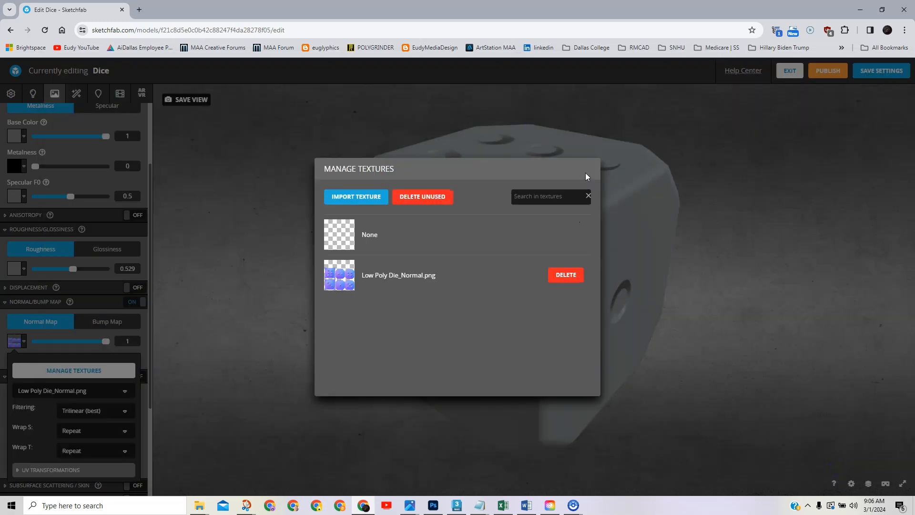
Close Manage Textures and orbit the dice to inspect sunken pips on the five-pip and top faces.
click(275, 178)
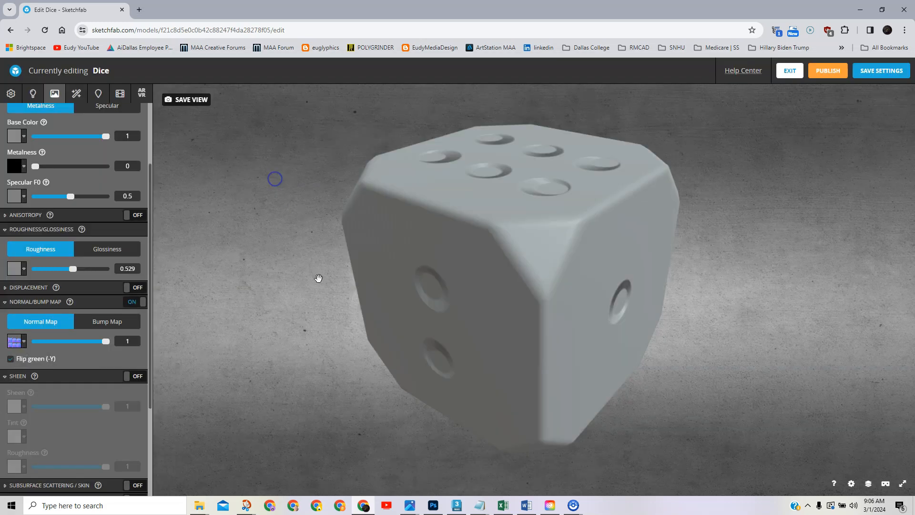
drag(363, 385, 461, 347)
drag(398, 353, 365, 366)
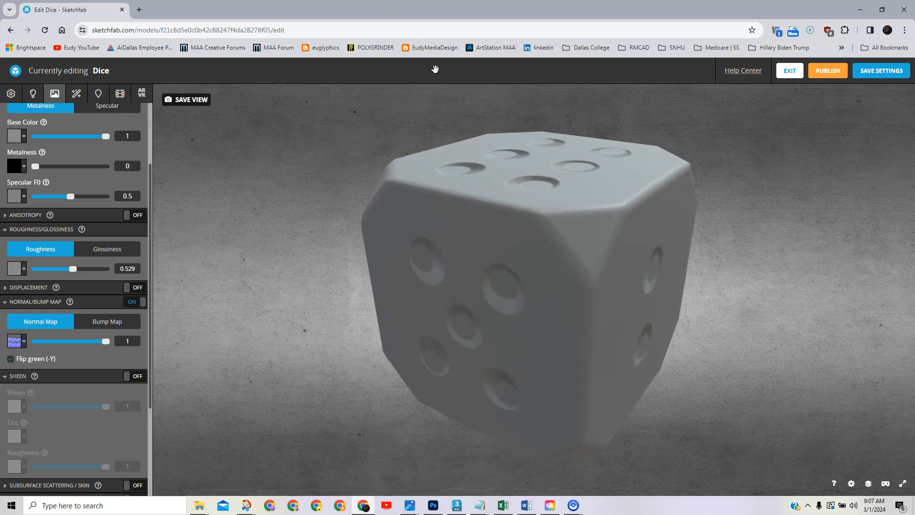
drag(302, 257, 382, 241)
drag(734, 274, 682, 286)
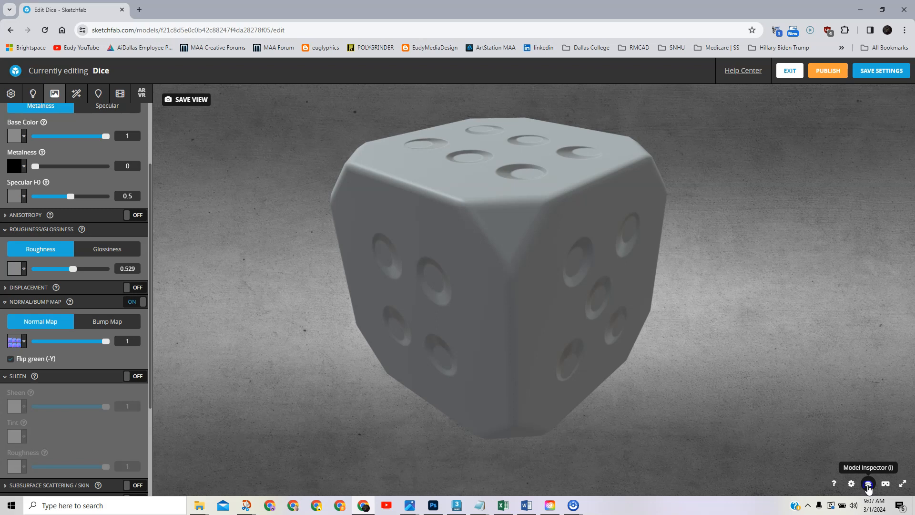
In Model Inspector, preview Matcap then Matcap+Surface, orbiting across the one-, two-, four- and six-pip faces.
click(867, 484)
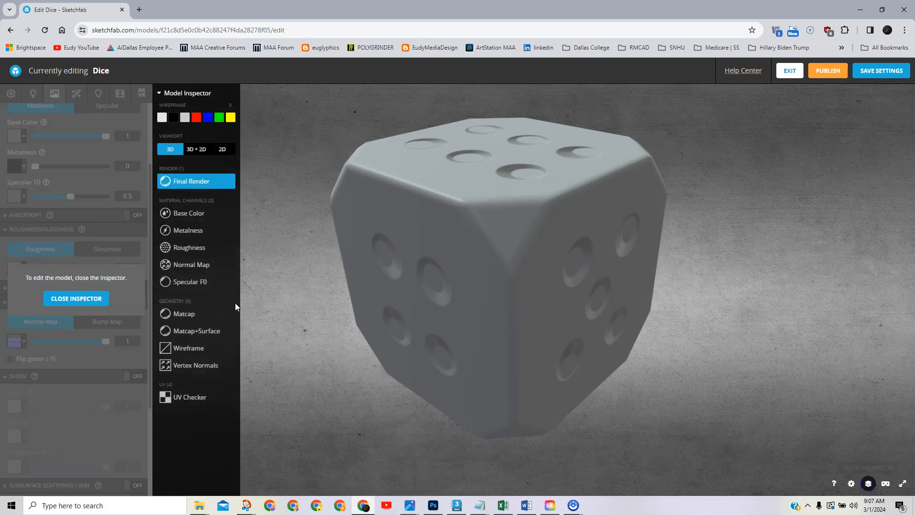
click(171, 315)
mouse_move(339, 306)
mouse_down()
mouse_move(388, 308)
mouse_move(391, 321)
mouse_up()
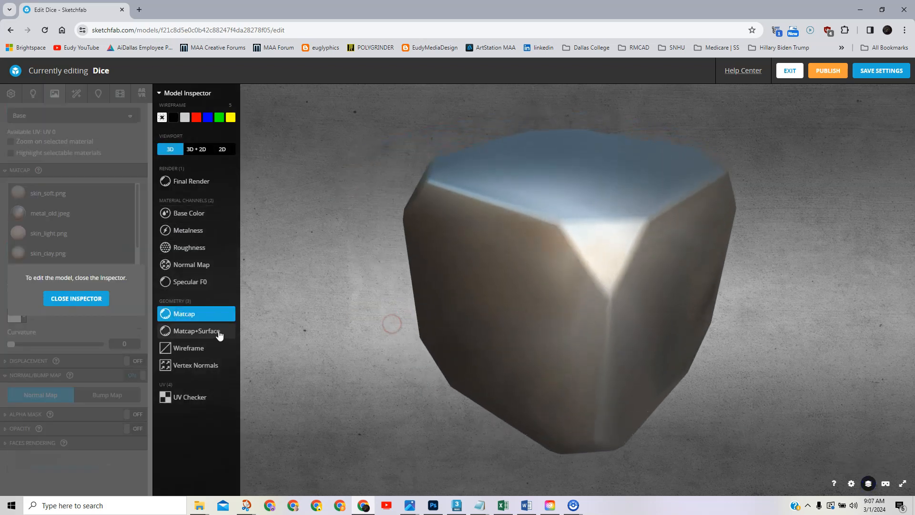
click(216, 333)
drag(461, 367, 353, 376)
drag(534, 351, 496, 295)
drag(545, 261, 479, 244)
mouse_move(646, 256)
mouse_down()
mouse_move(614, 258)
mouse_move(644, 276)
mouse_move(649, 294)
mouse_move(649, 256)
mouse_up()
drag(594, 249, 558, 260)
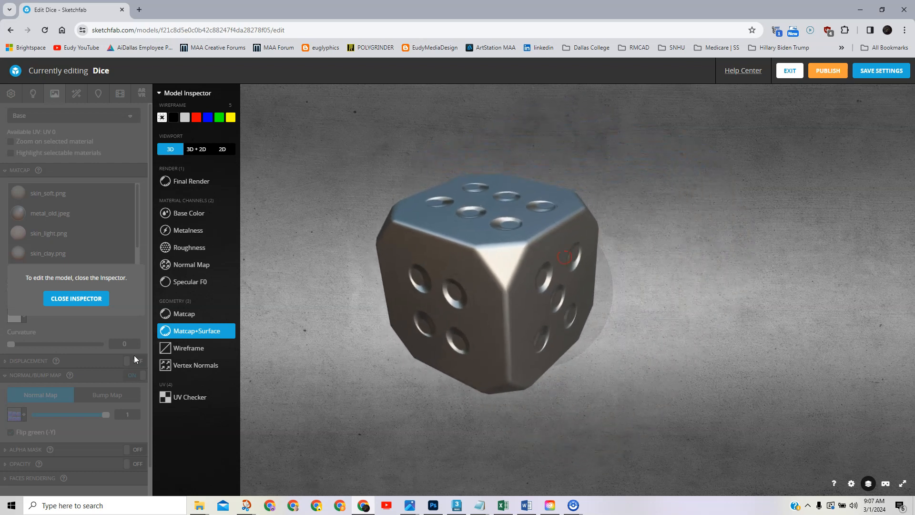
Compare plain Matcap against Matcap+Surface, then view the one-pip face and top.
click(185, 315)
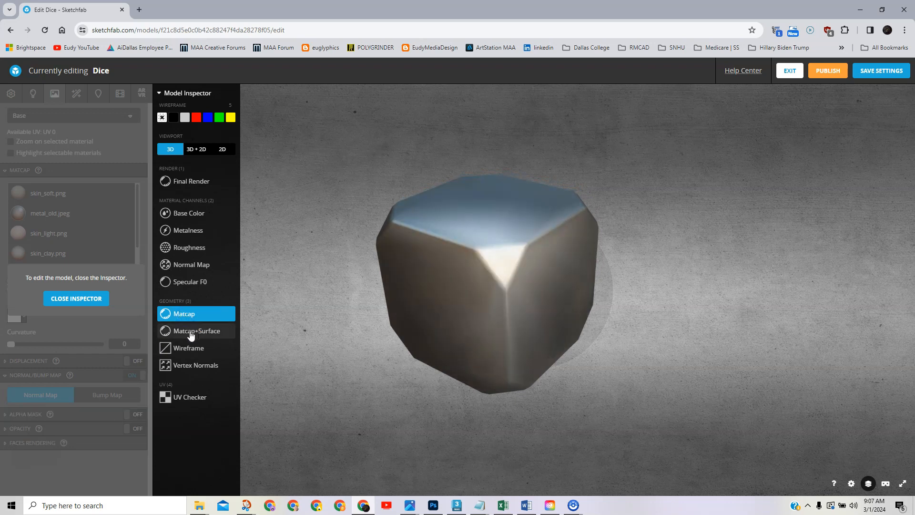
click(190, 332)
drag(467, 333, 418, 332)
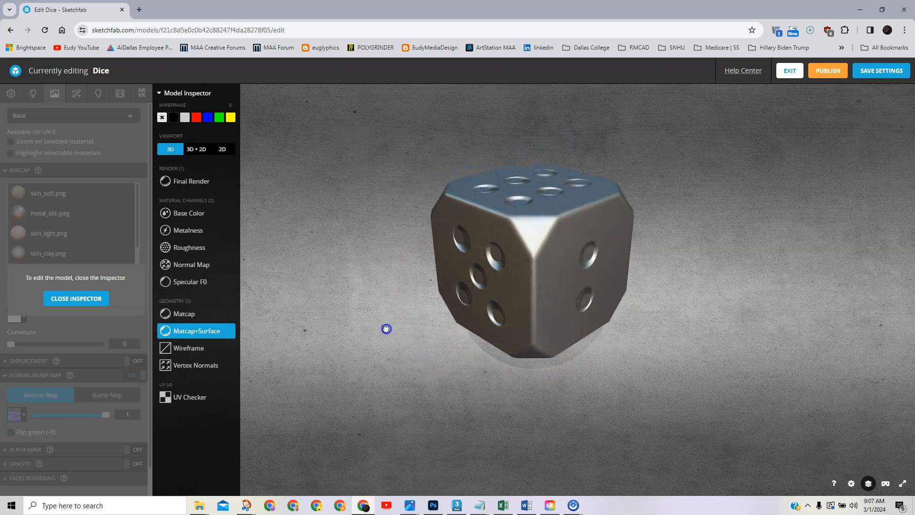
drag(556, 278, 563, 293)
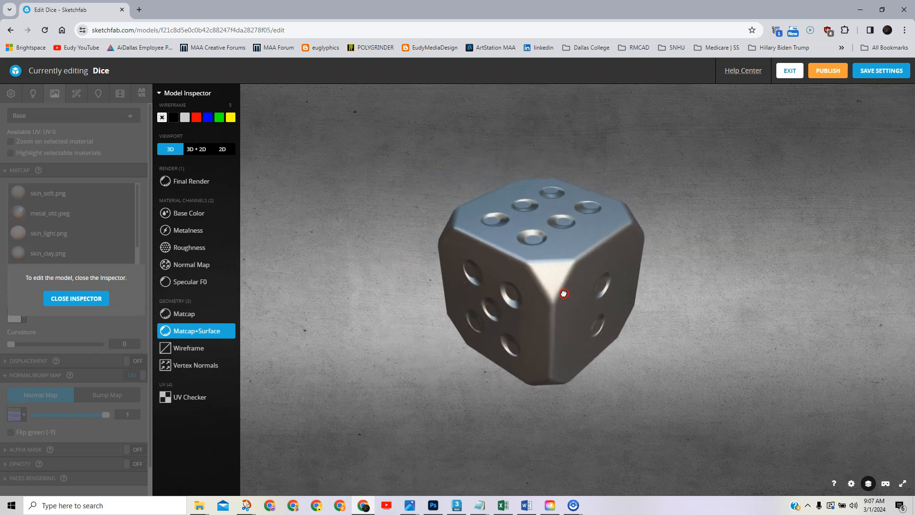